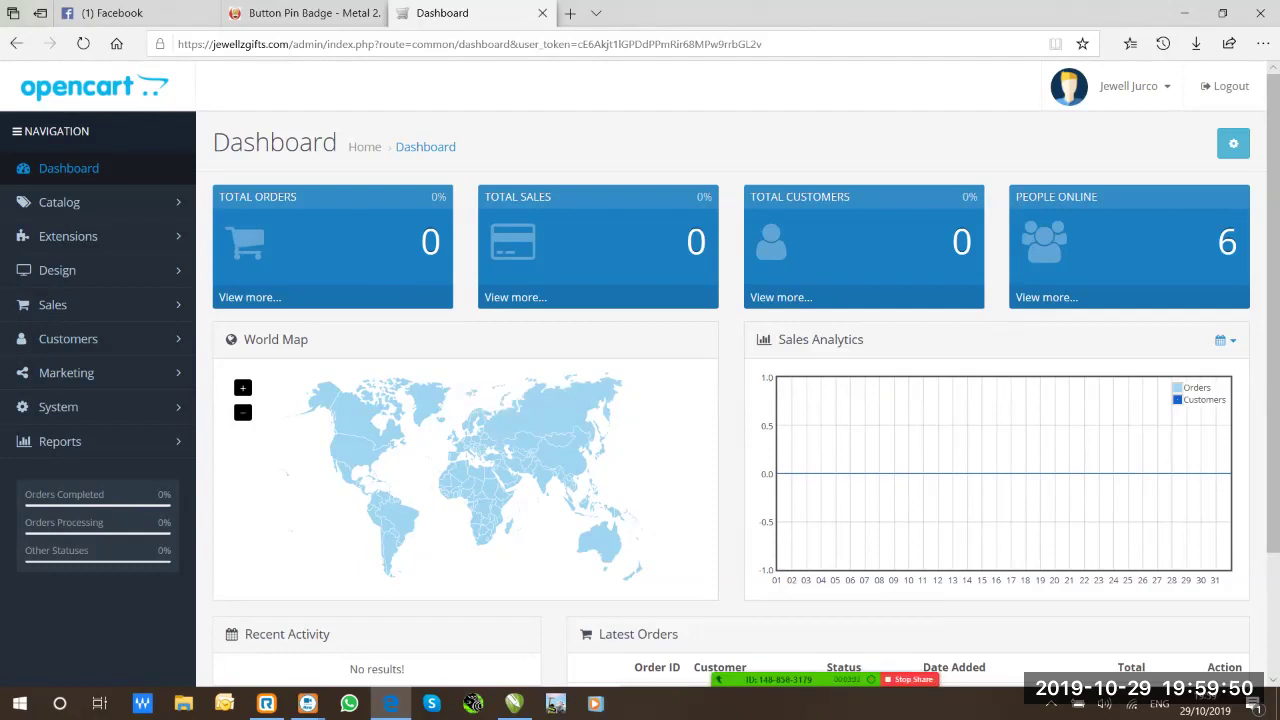
pyautogui.moveTo(178, 44); pyautogui.dragTo(324, 44)
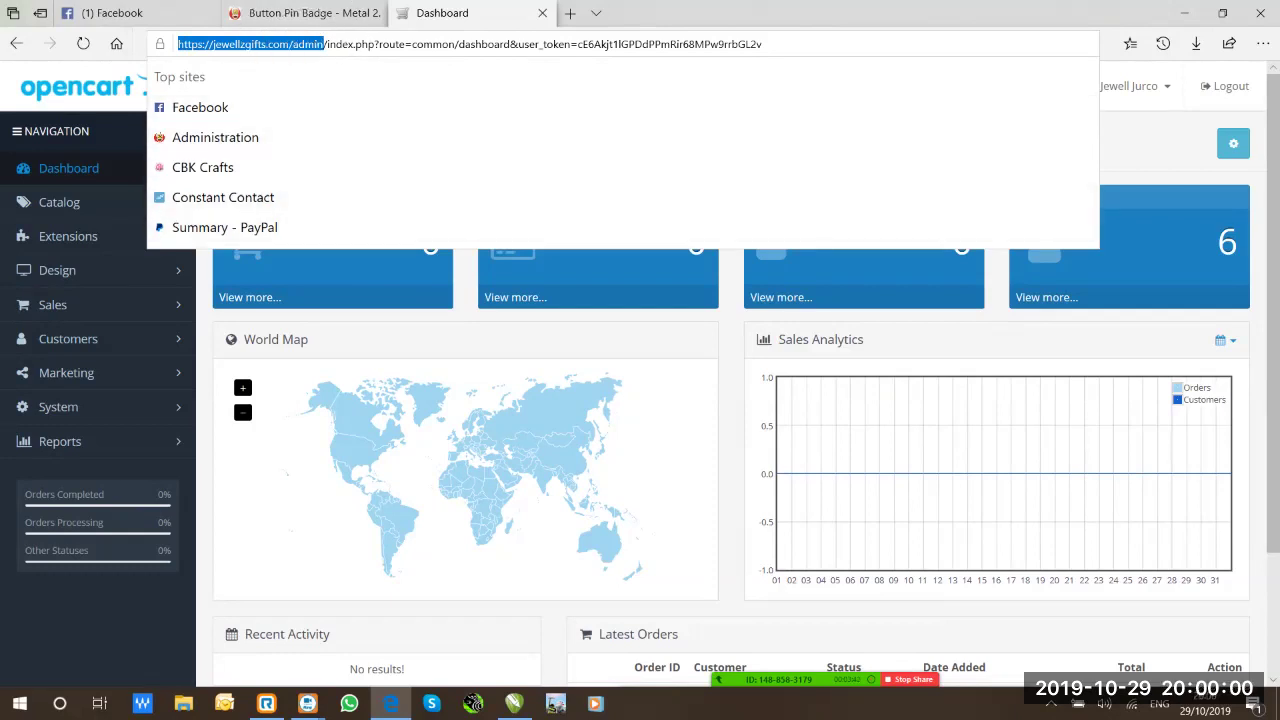
pyautogui.press('Escape')
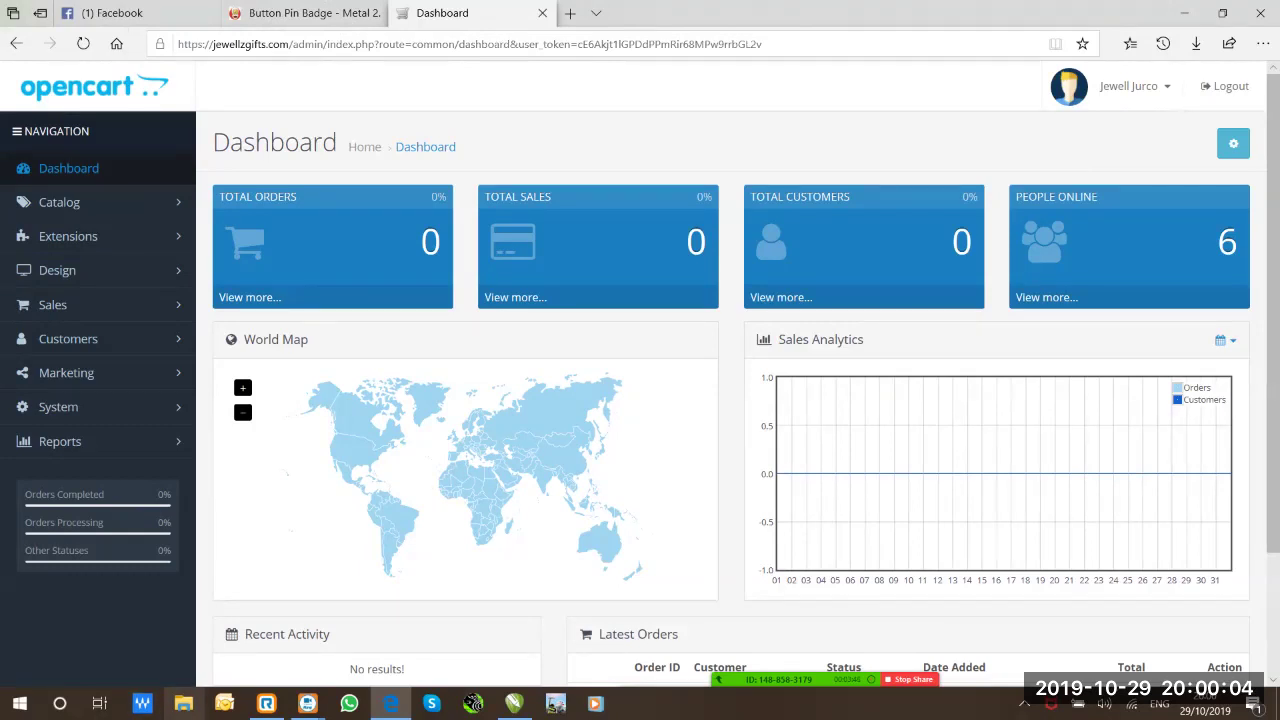
# In File Explorer, locate the "website details Jewelz shop KEEP SAFE" document in the Jewelz website folder under Documents\03 built websites
pyautogui.click(183, 703)
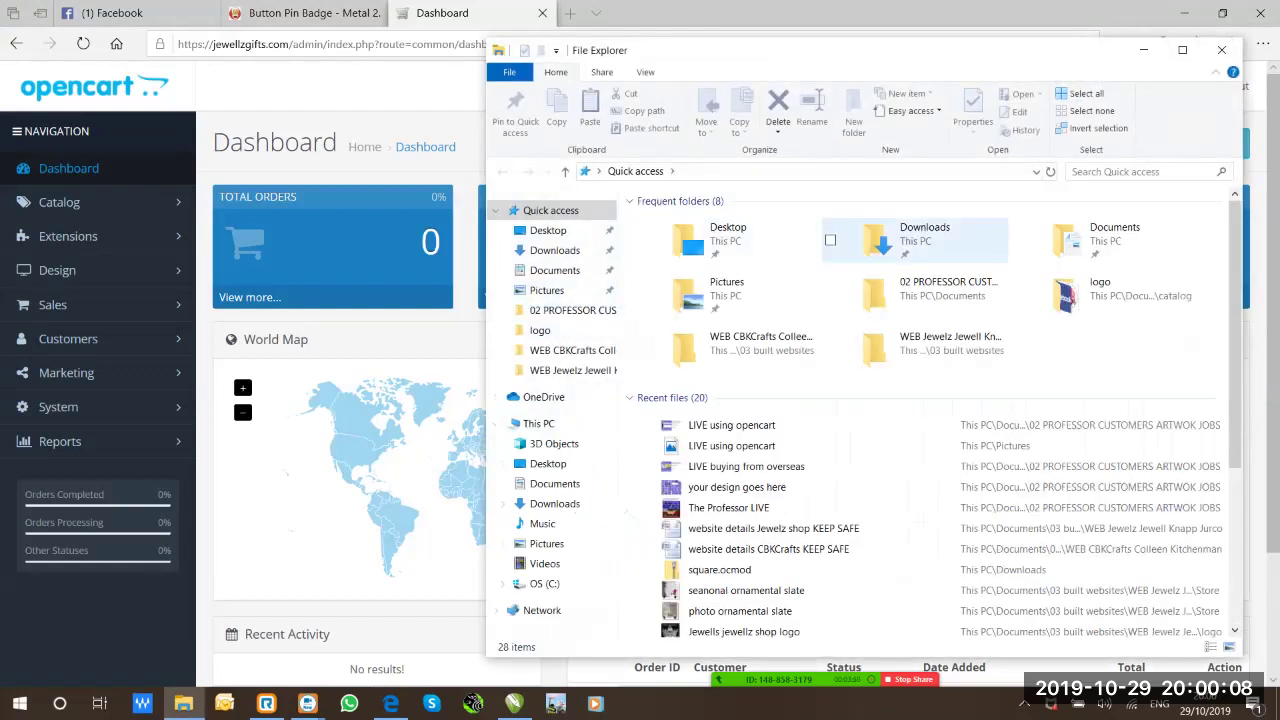
pyautogui.click(1105, 240)
pyautogui.doubleClick(1105, 240)
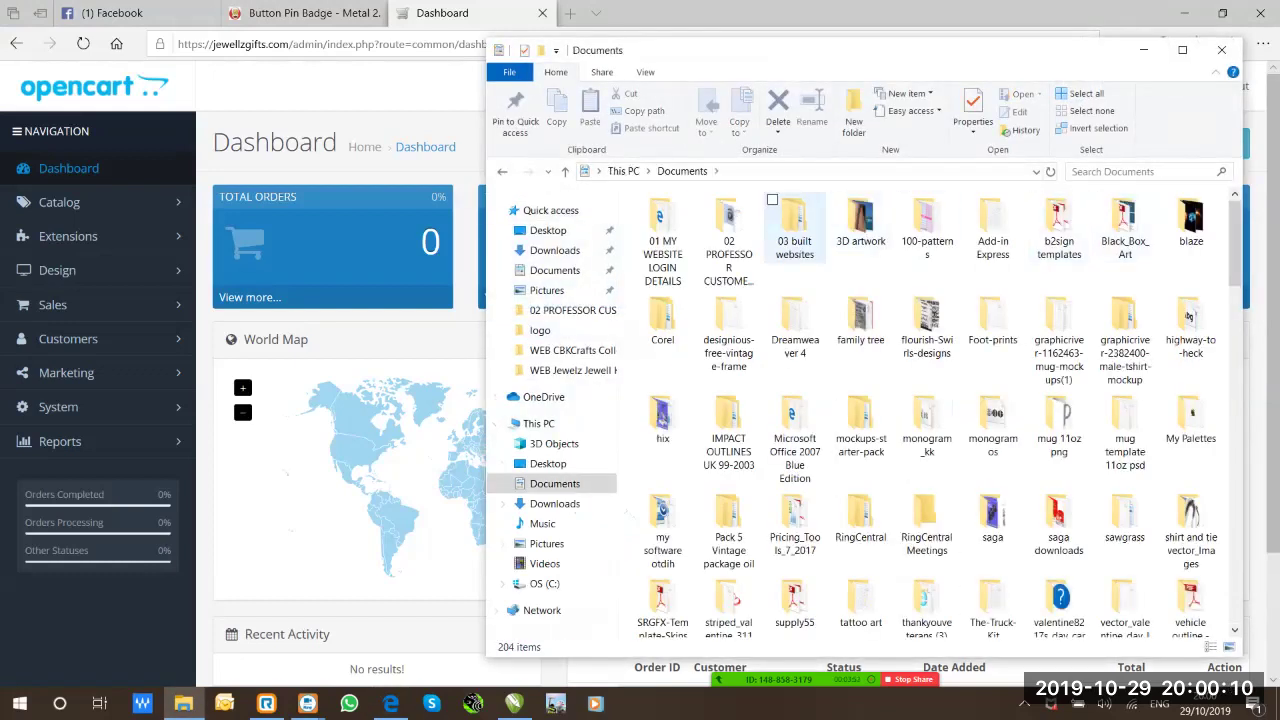
pyautogui.doubleClick(795, 228)
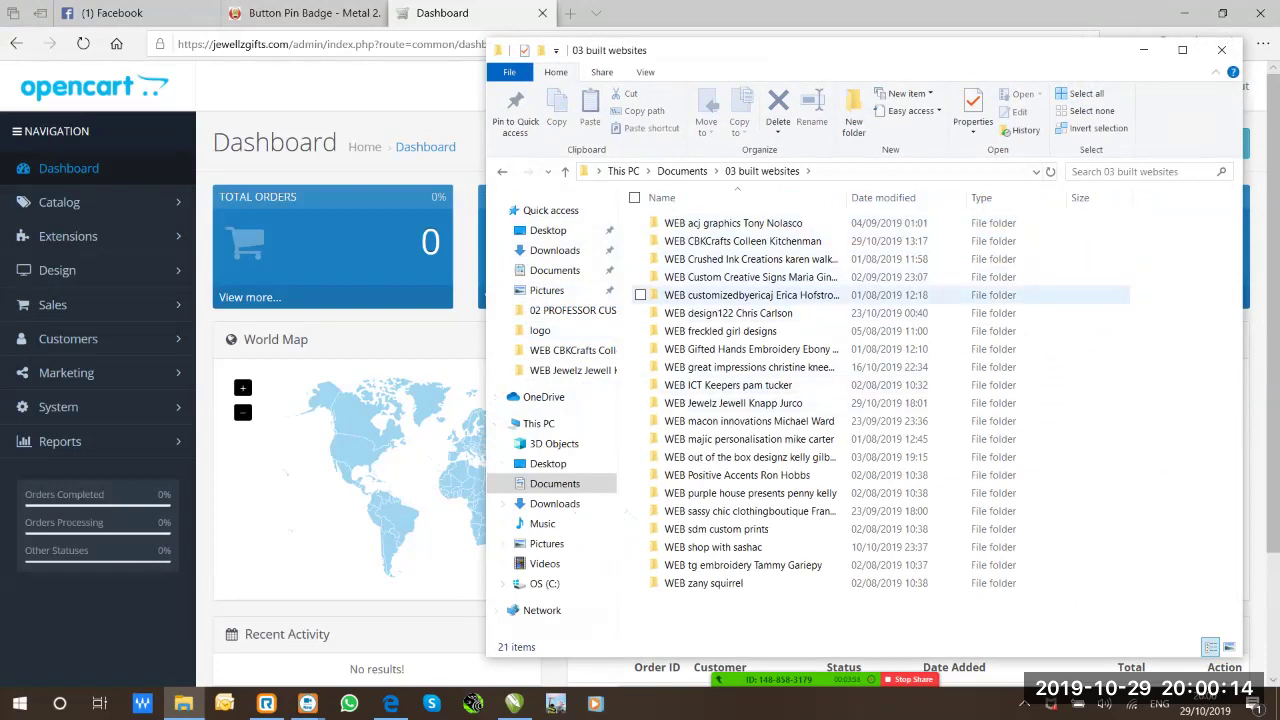
pyautogui.click(733, 403)
pyautogui.press('Return')
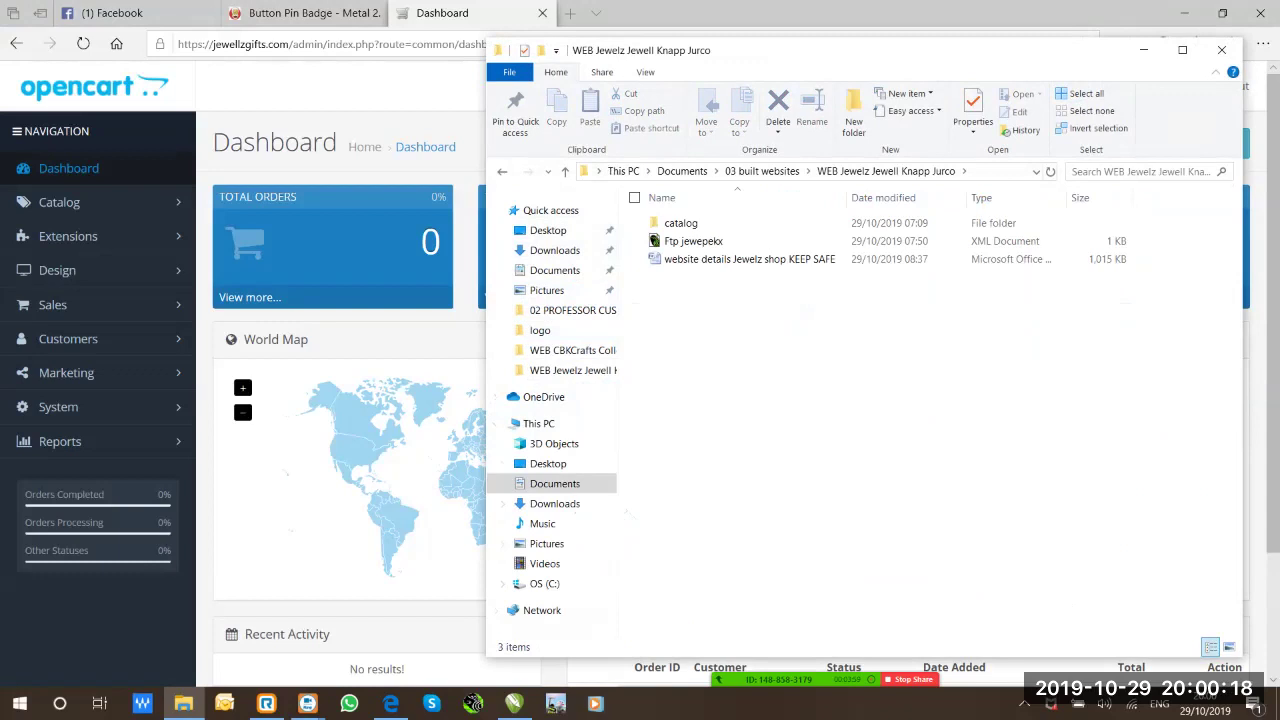
pyautogui.click(678, 263)
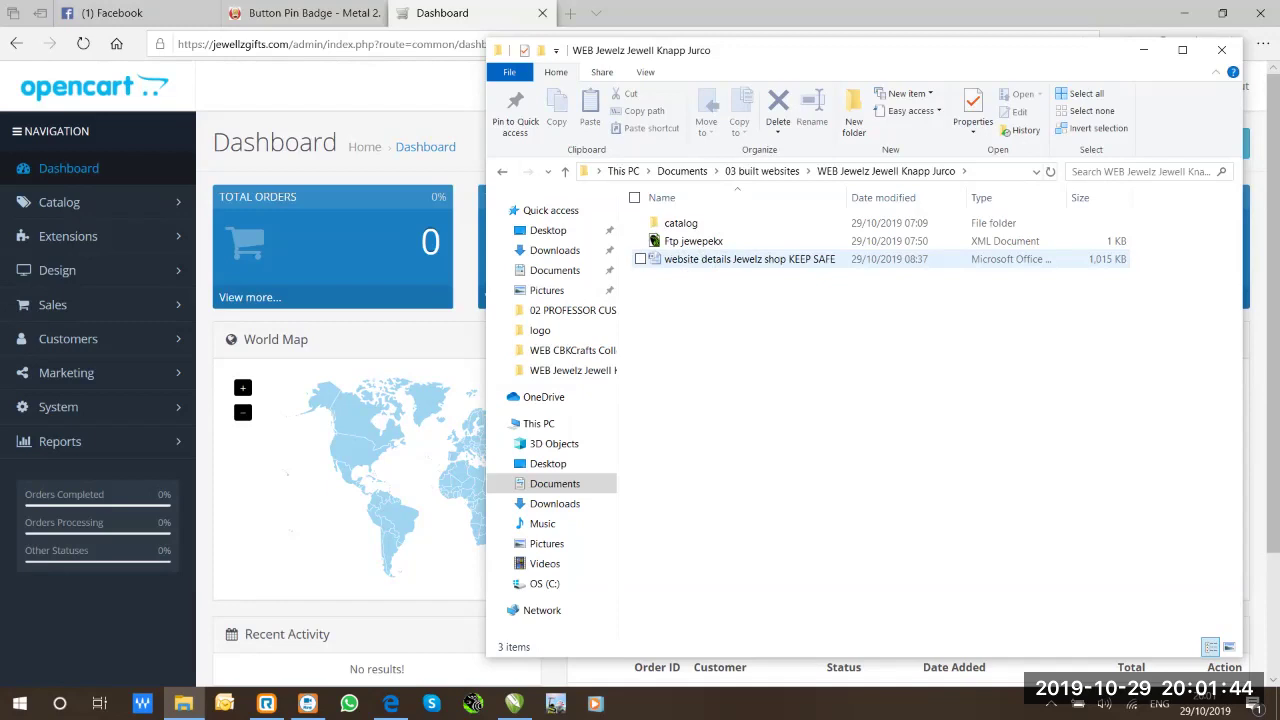
pyautogui.hotkey('alt', 'F4')
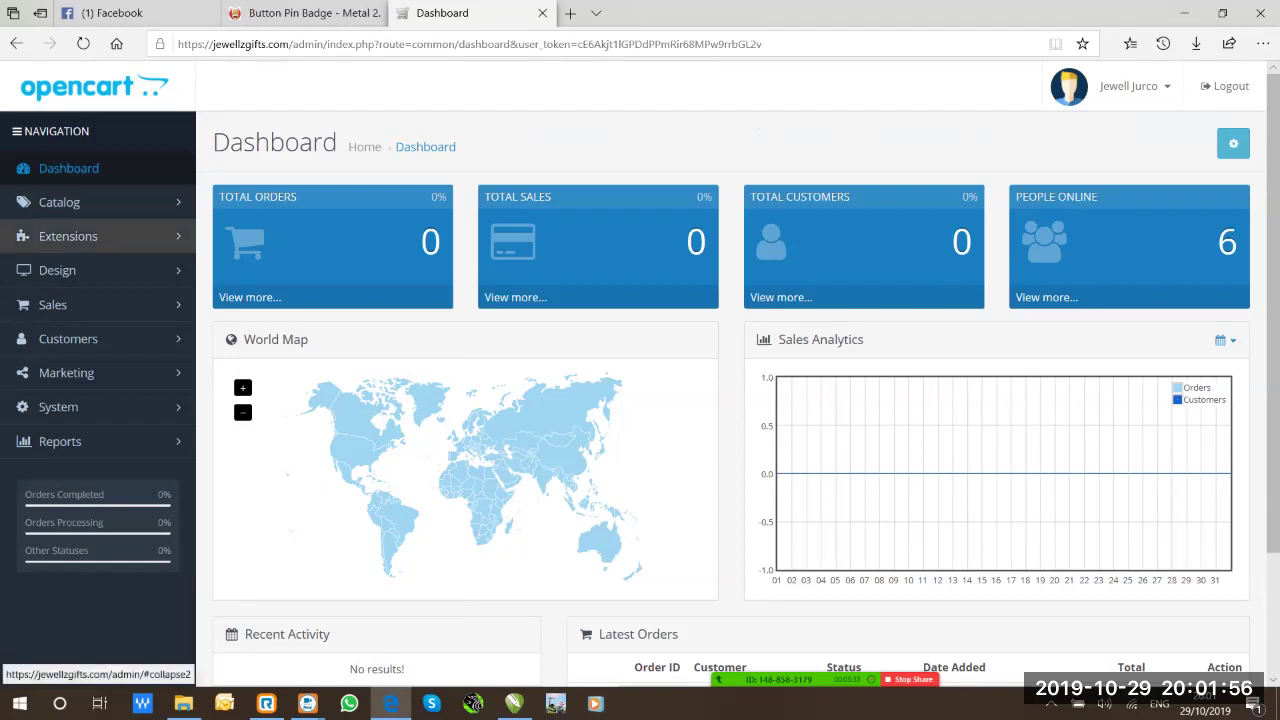
# Open the product list in the store's admin catalog
pyautogui.click(68, 236)
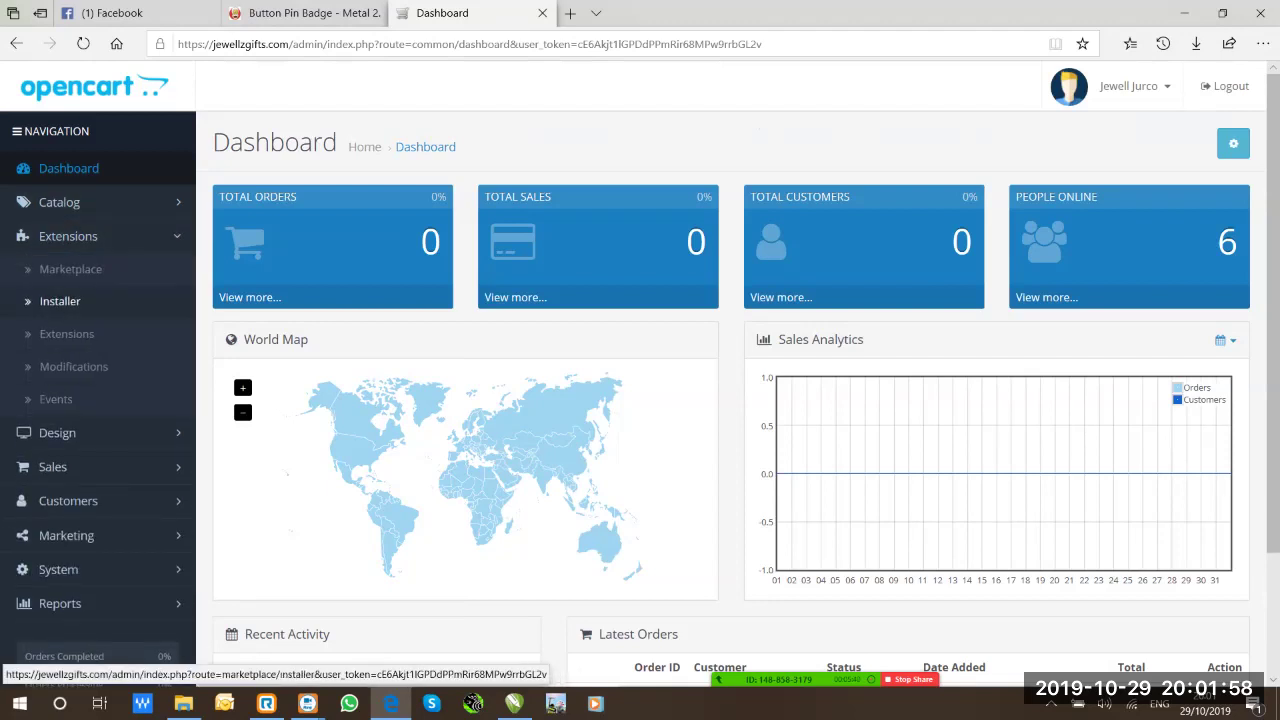
pyautogui.click(59, 202)
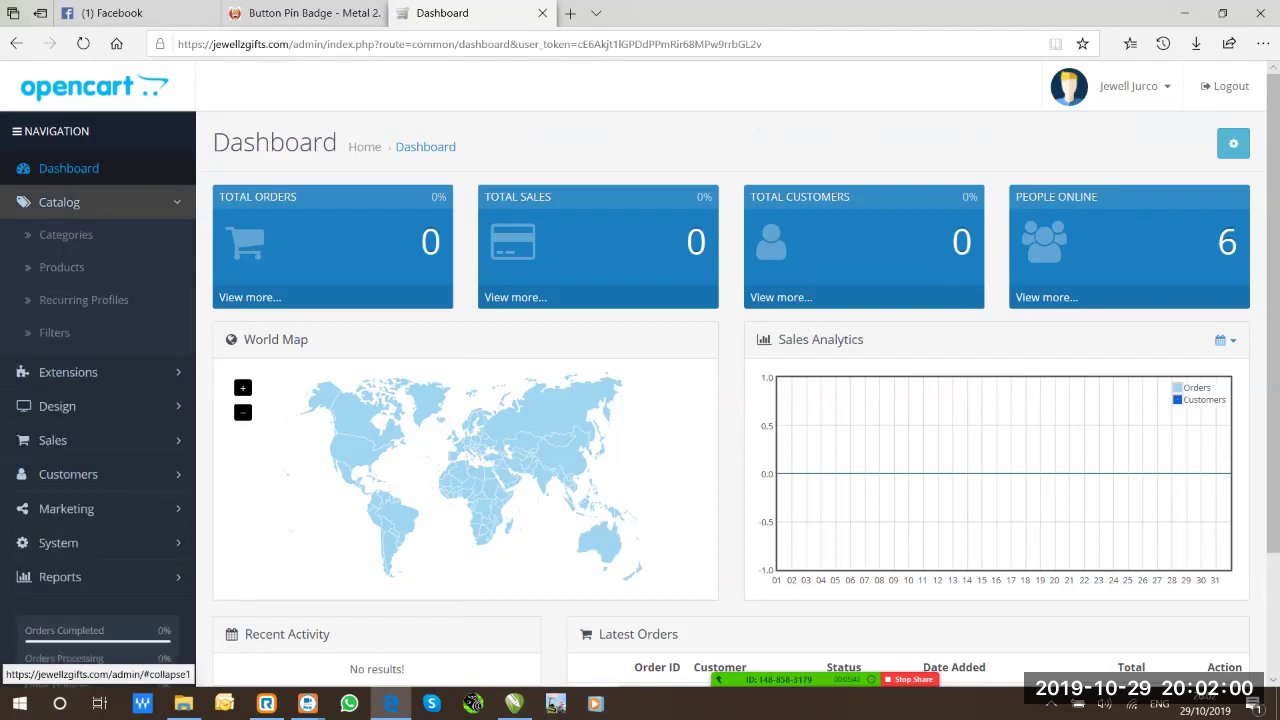
pyautogui.click(69, 267)
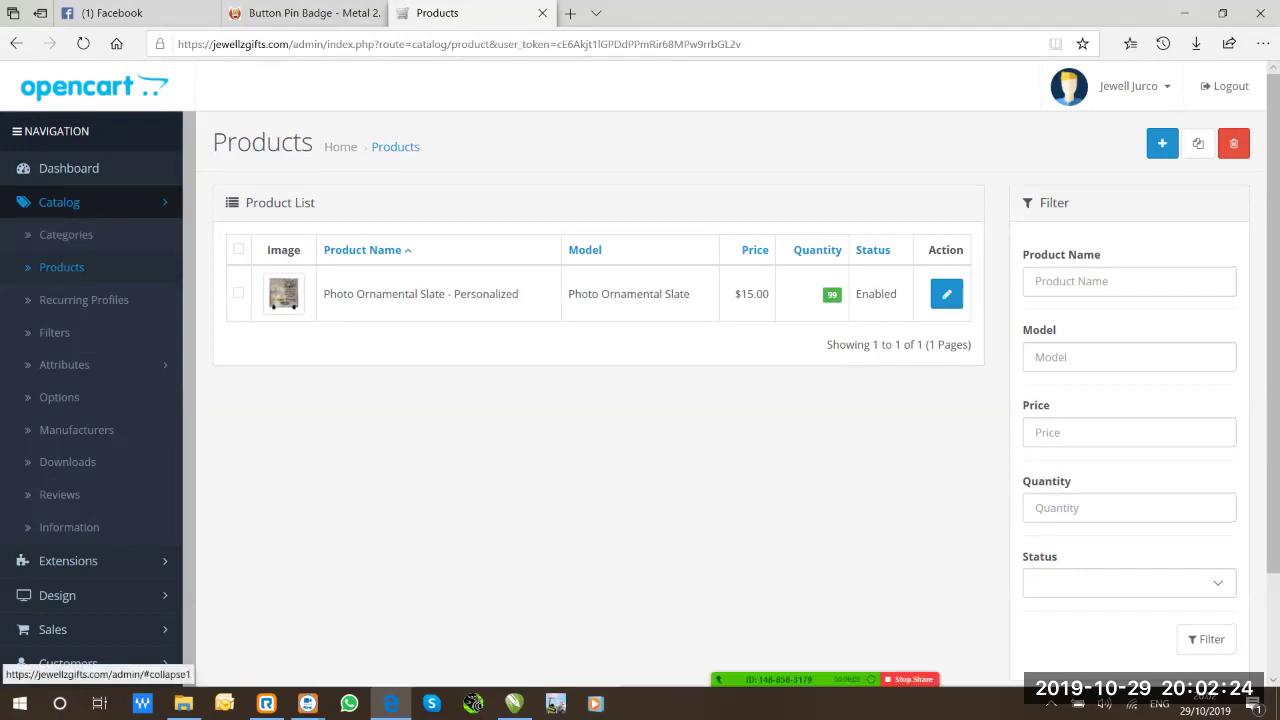
# Open the jewellzgifts.com storefront in a new browser tab and look through its home page from header to footer
pyautogui.hotkey('ctrl', 't')
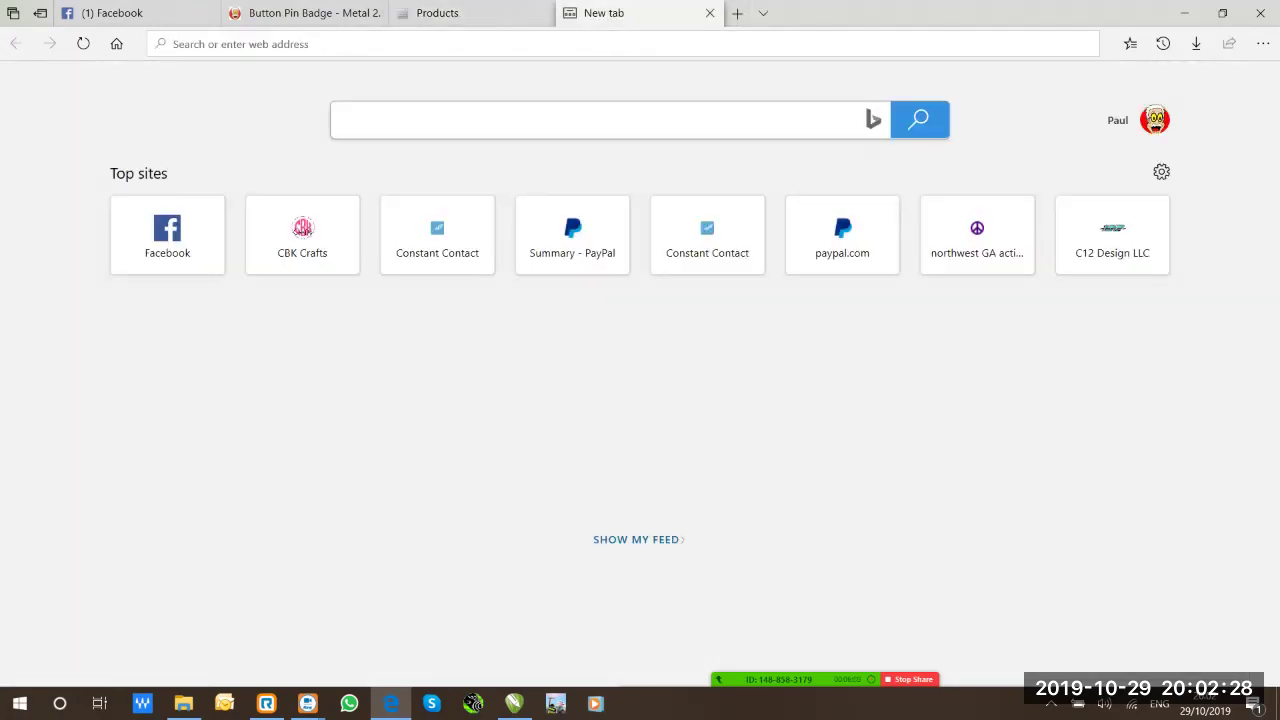
pyautogui.write('je')
pyautogui.press('Return')
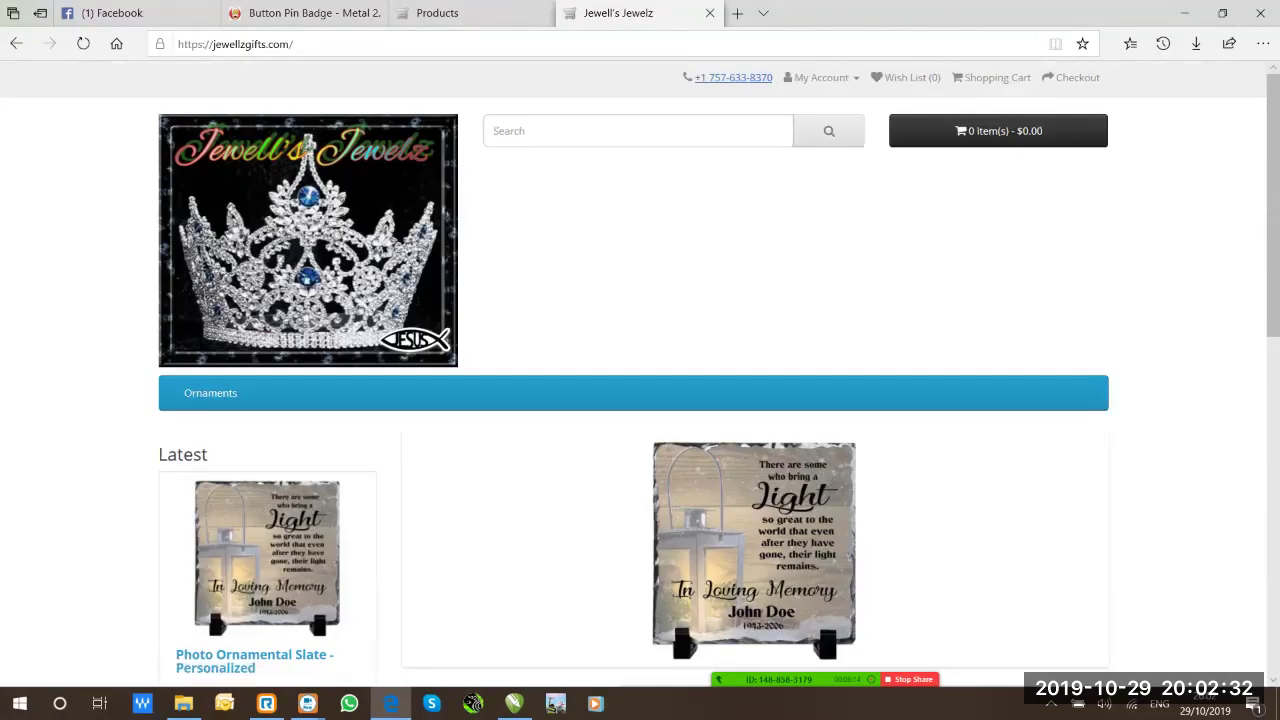
pyautogui.hotkey('ctrl', 'shift', 'Tab')
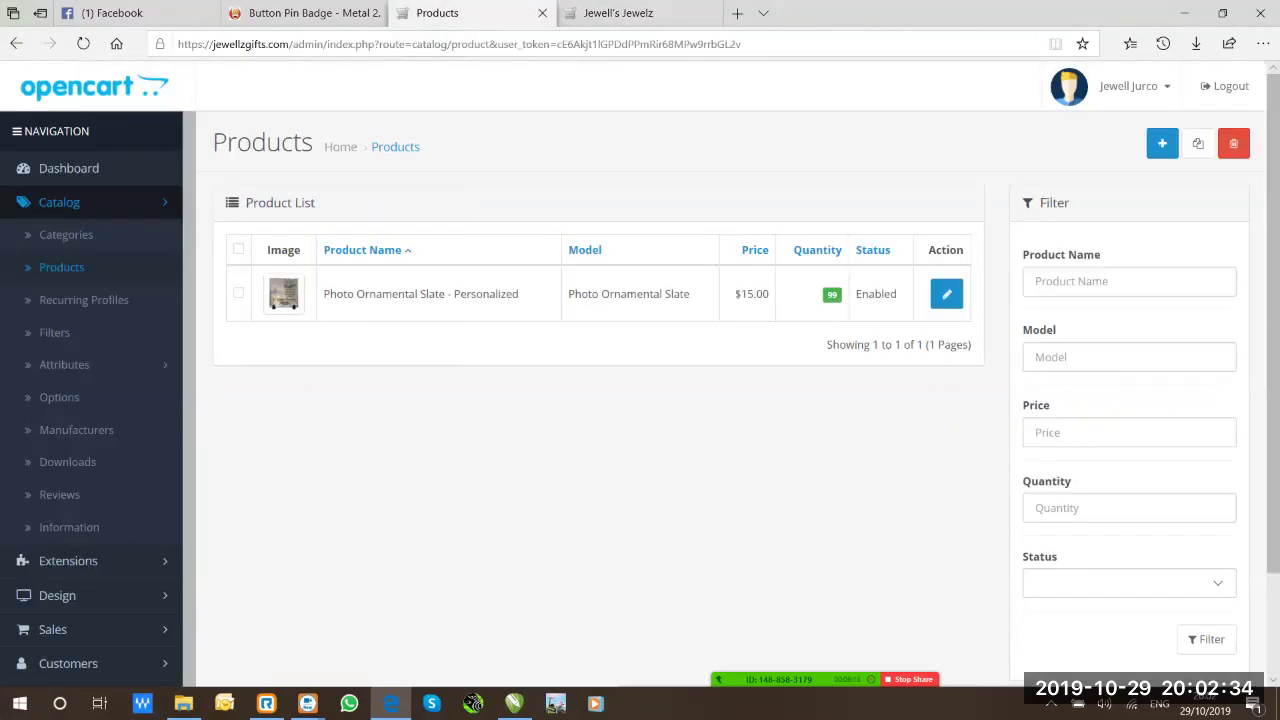
pyautogui.hotkey('ctrl', 'Tab')
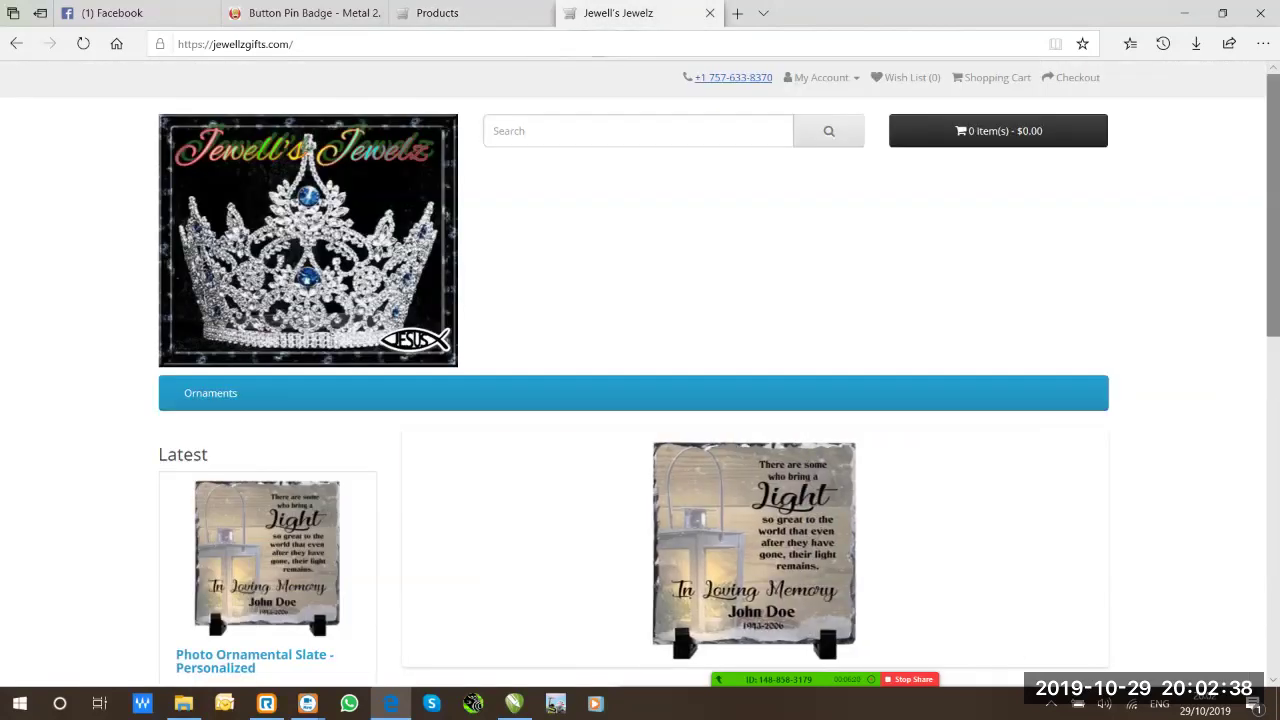
pyautogui.scroll(-10, 640, 380)
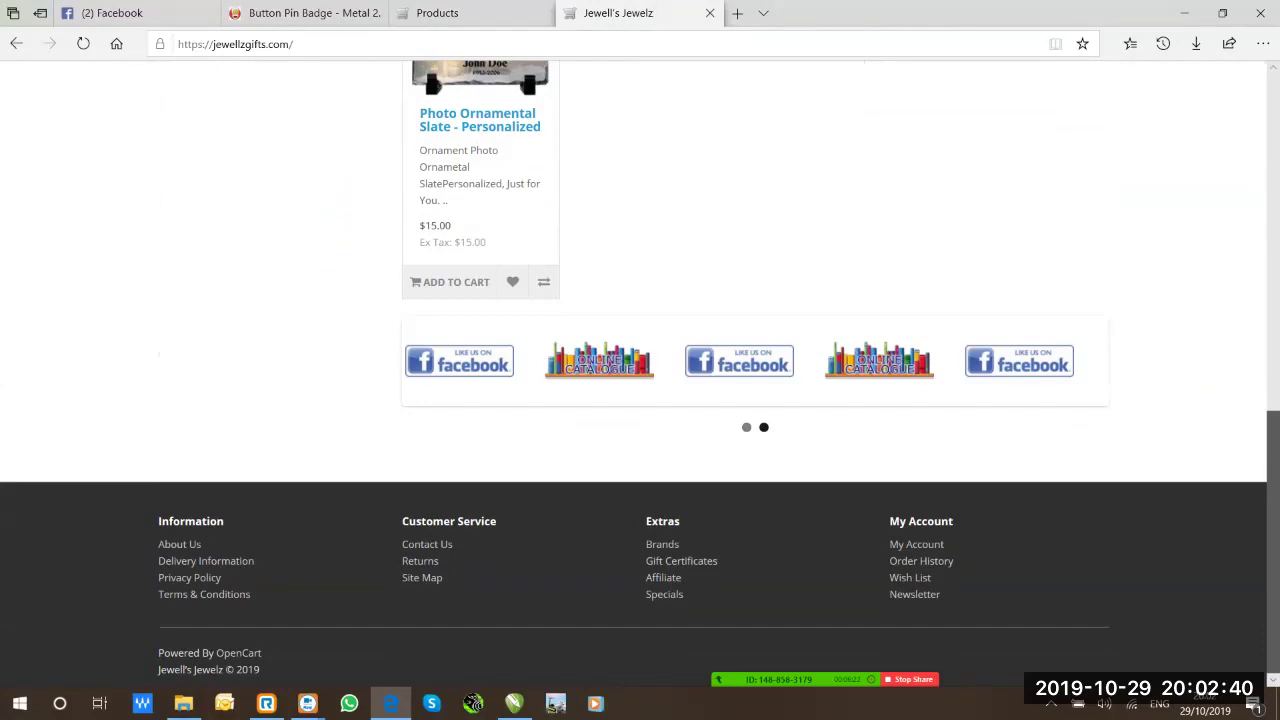
pyautogui.scroll(3, 640, 380)
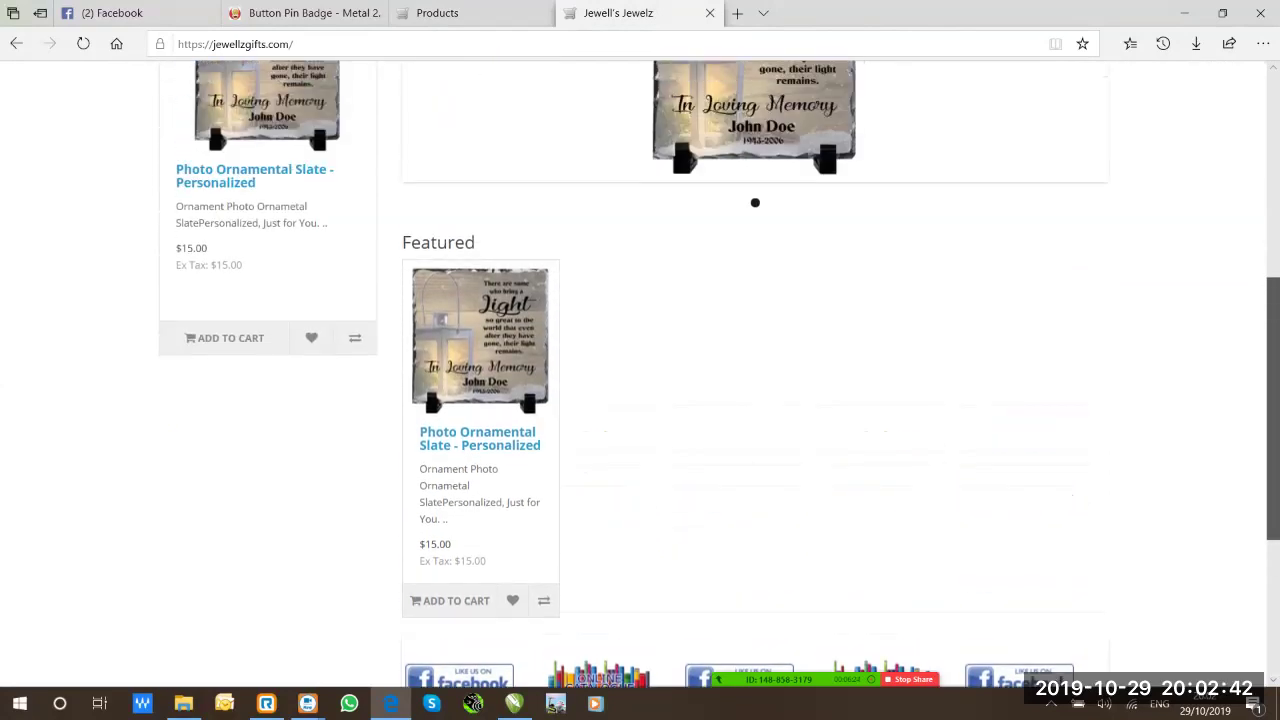
pyautogui.scroll(5, 640, 380)
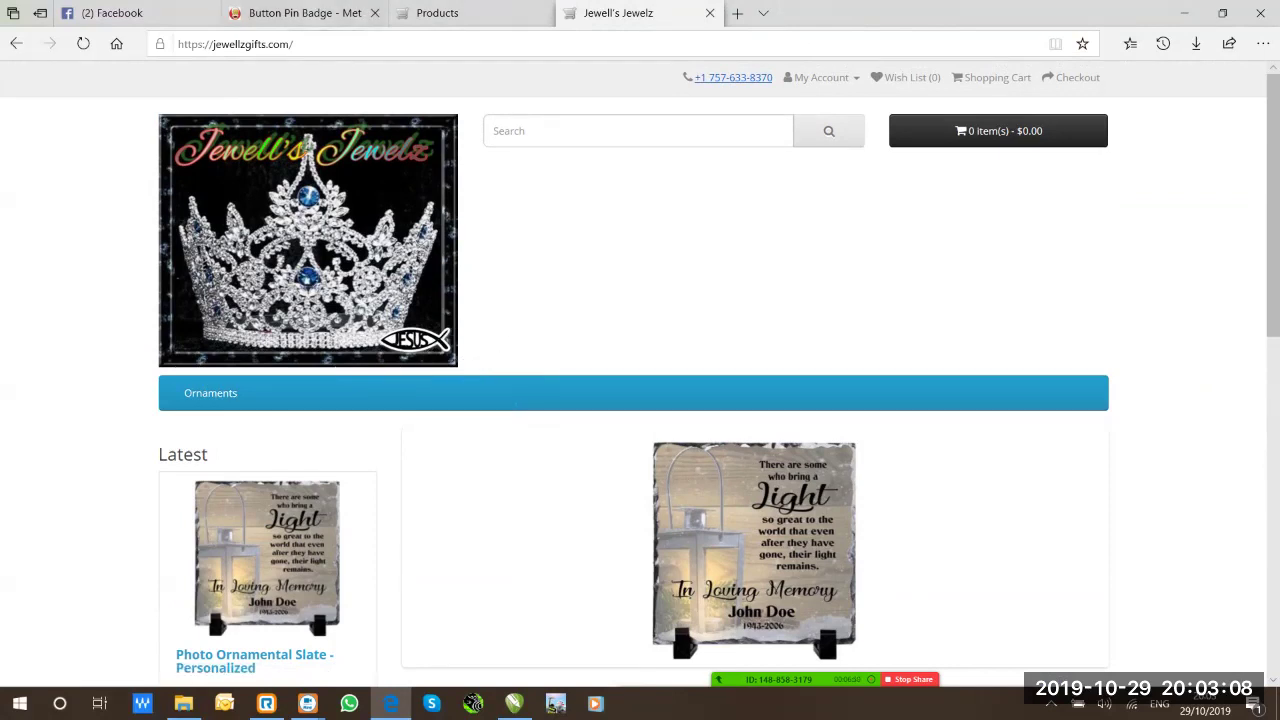
# Compare the category menus of the Laughing Professor store with the Ornaments menu on the Jewell's Jewelz storefront
pyautogui.click(300, 13)
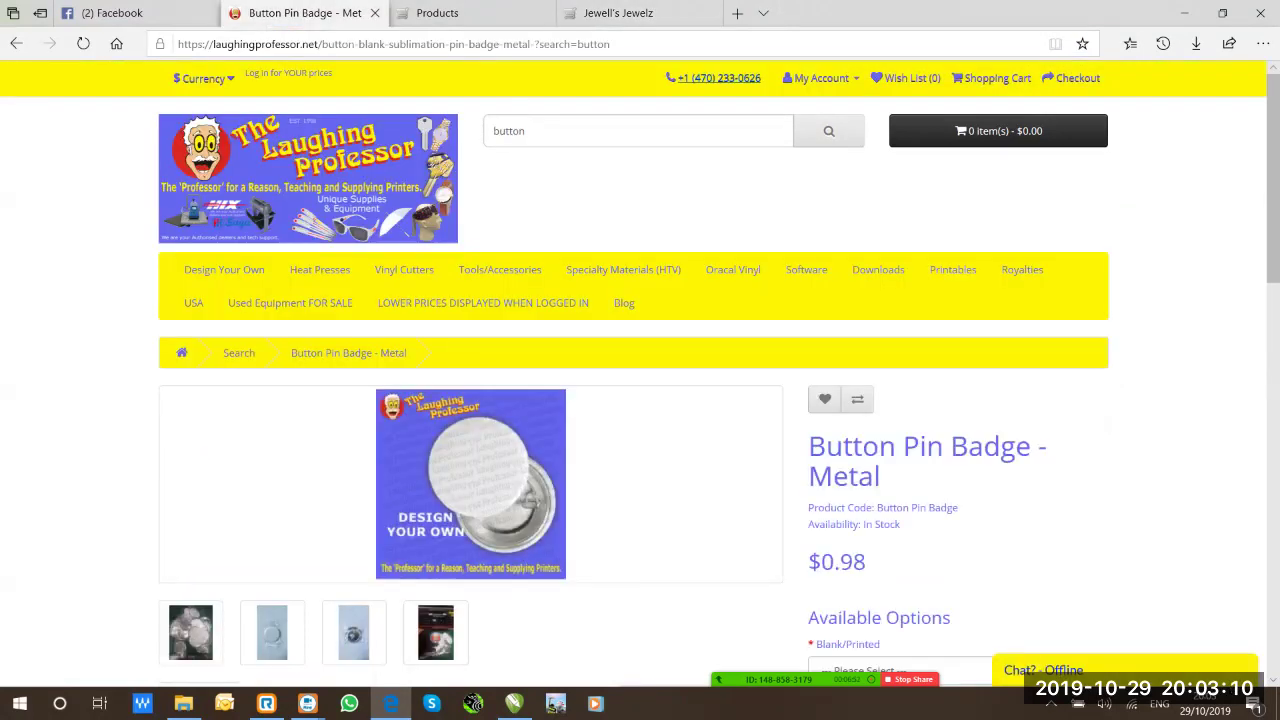
pyautogui.moveTo(320, 270)
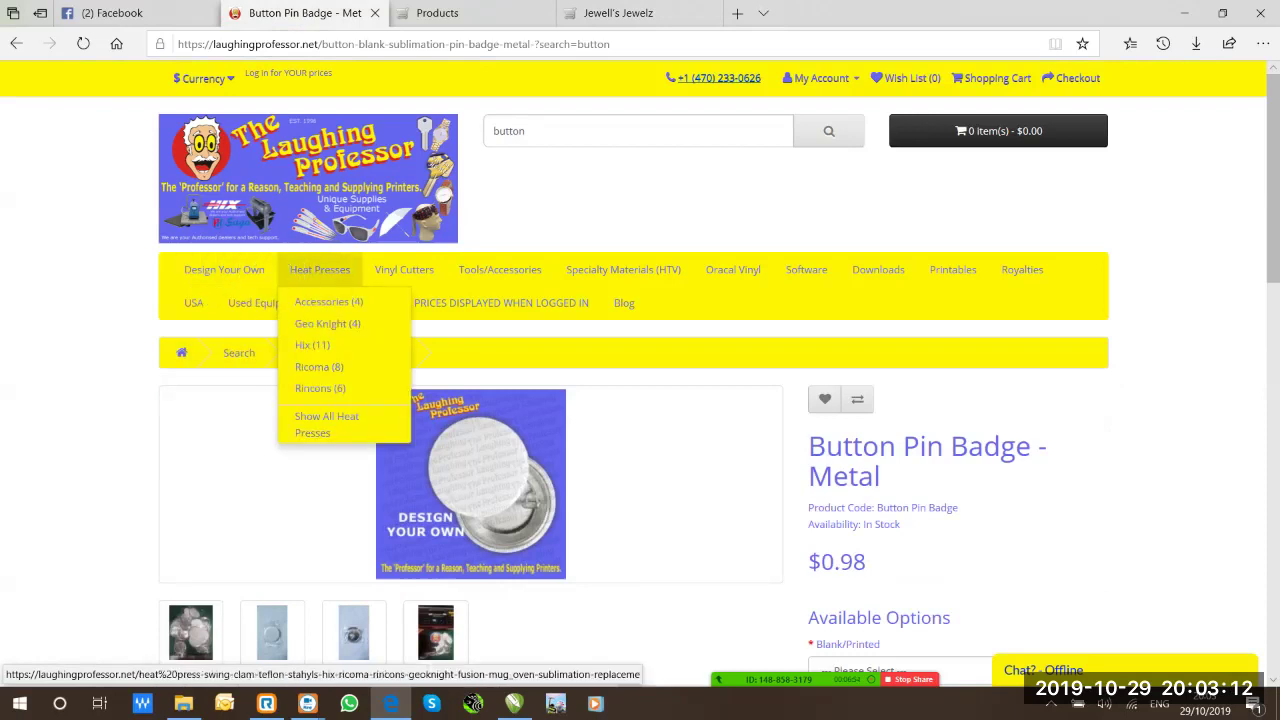
pyautogui.moveTo(624, 303)
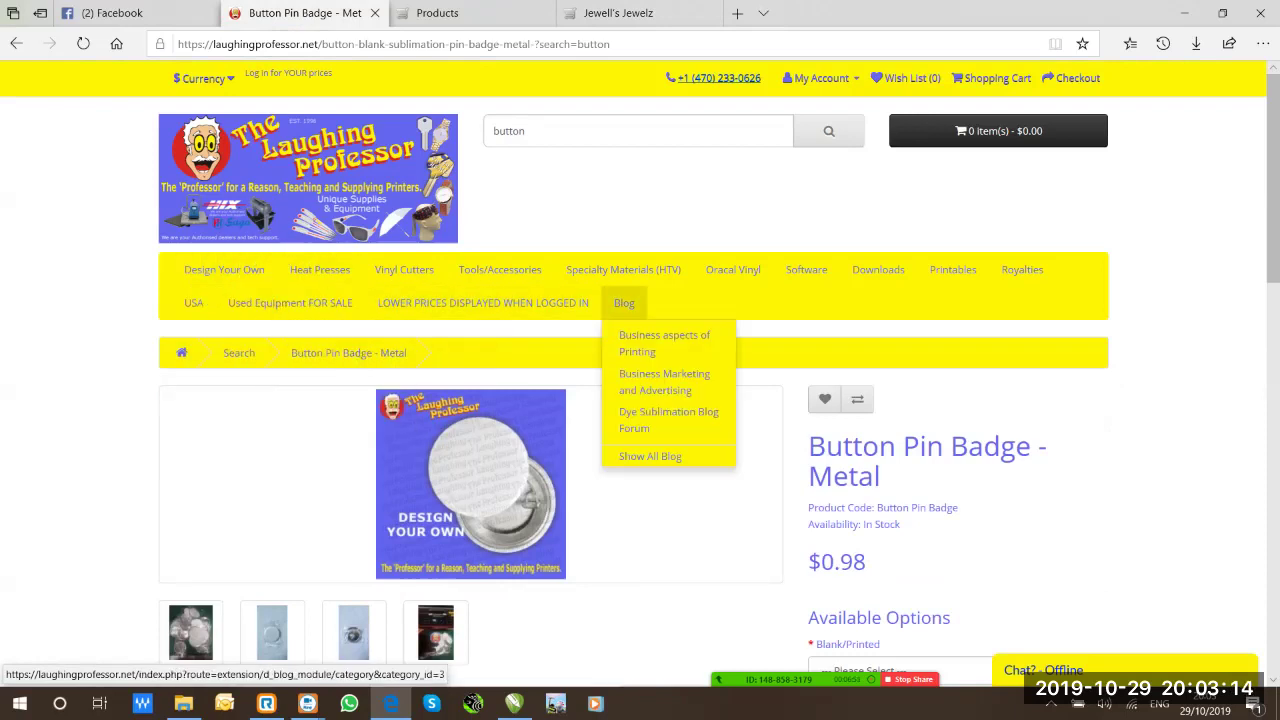
pyautogui.moveTo(953, 270)
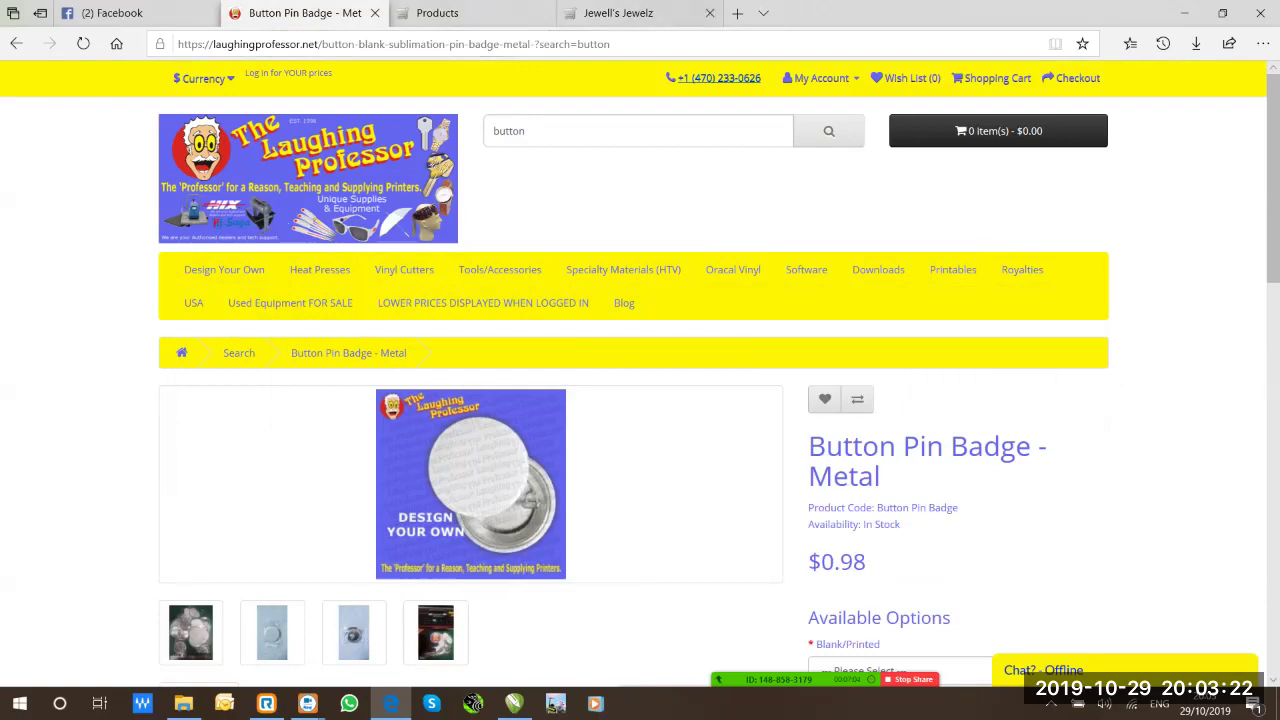
pyautogui.click(615, 13)
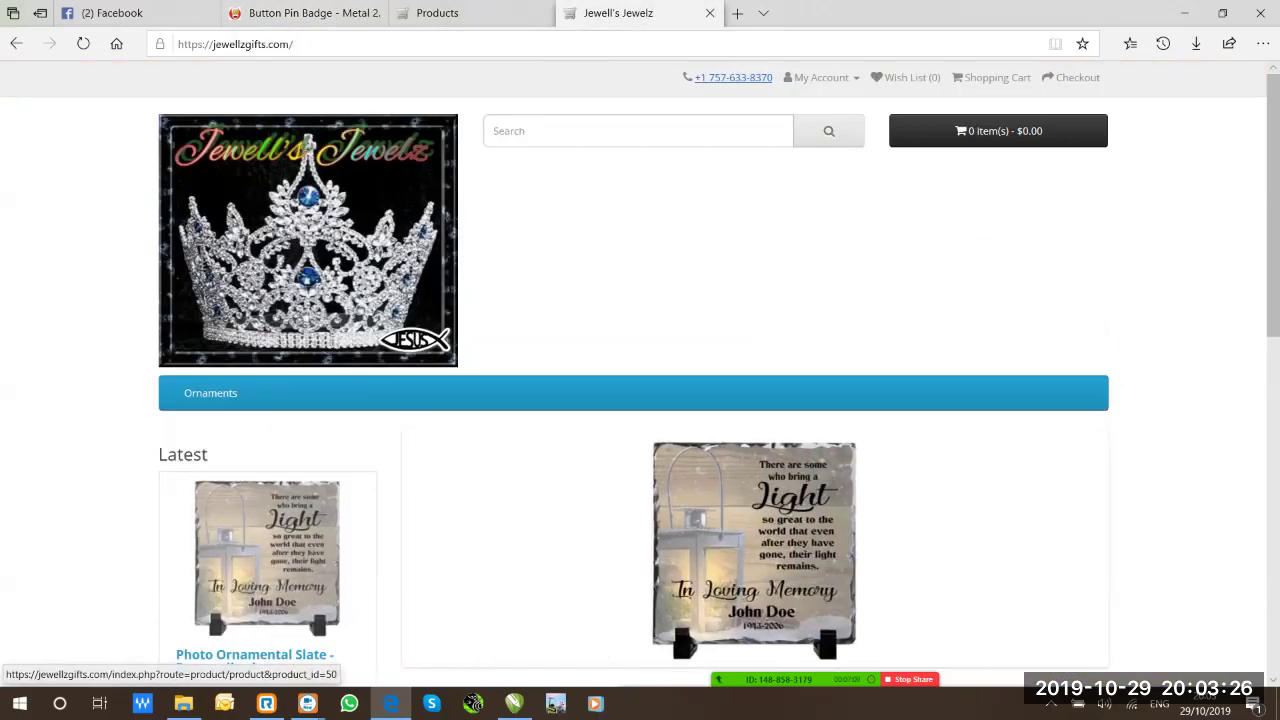
pyautogui.click(196, 391)
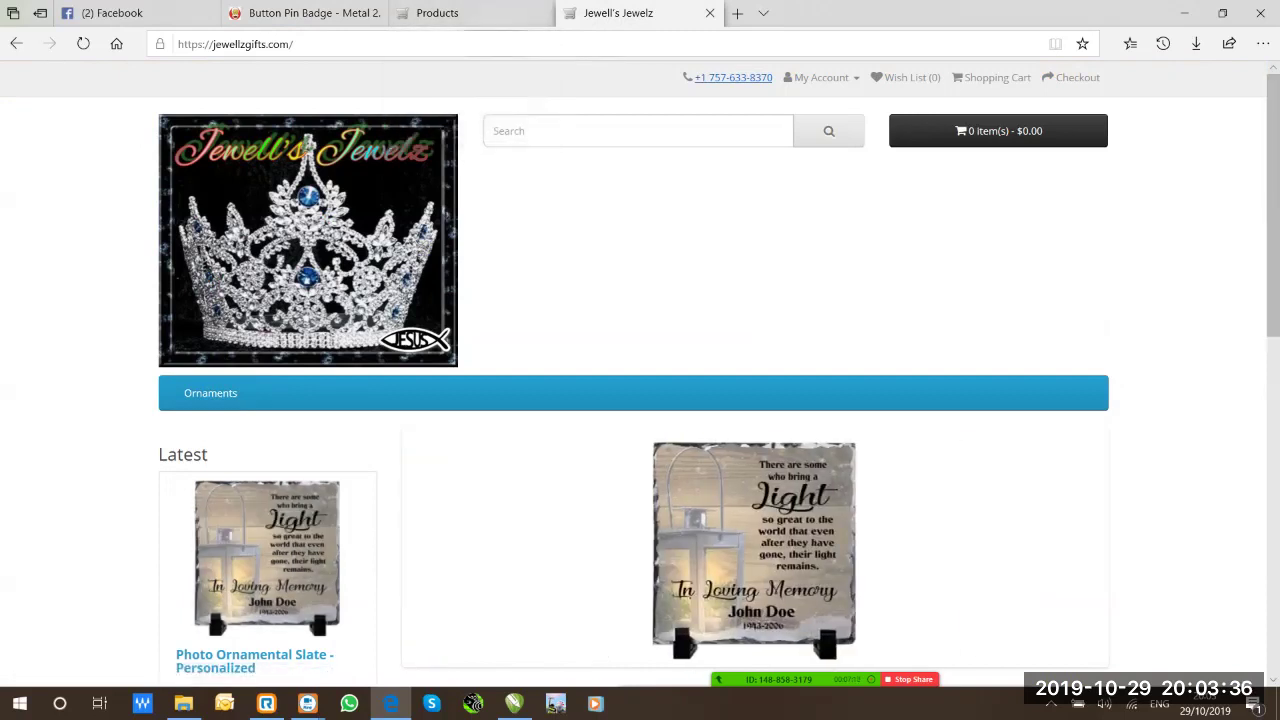
pyautogui.hotkey('ctrl', 'l')
# Open the Ornaments category for editing in the store admin
pyautogui.hotkey('ctrl', 'shift', 'Tab')
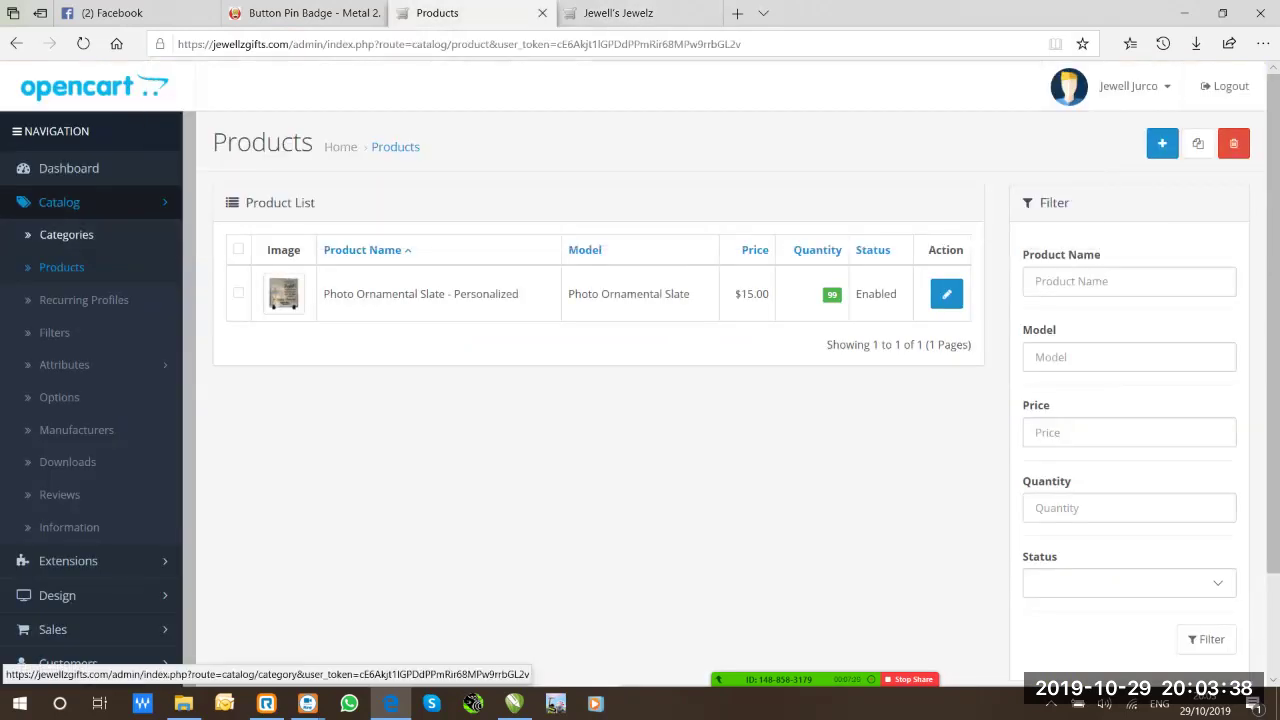
pyautogui.click(74, 234)
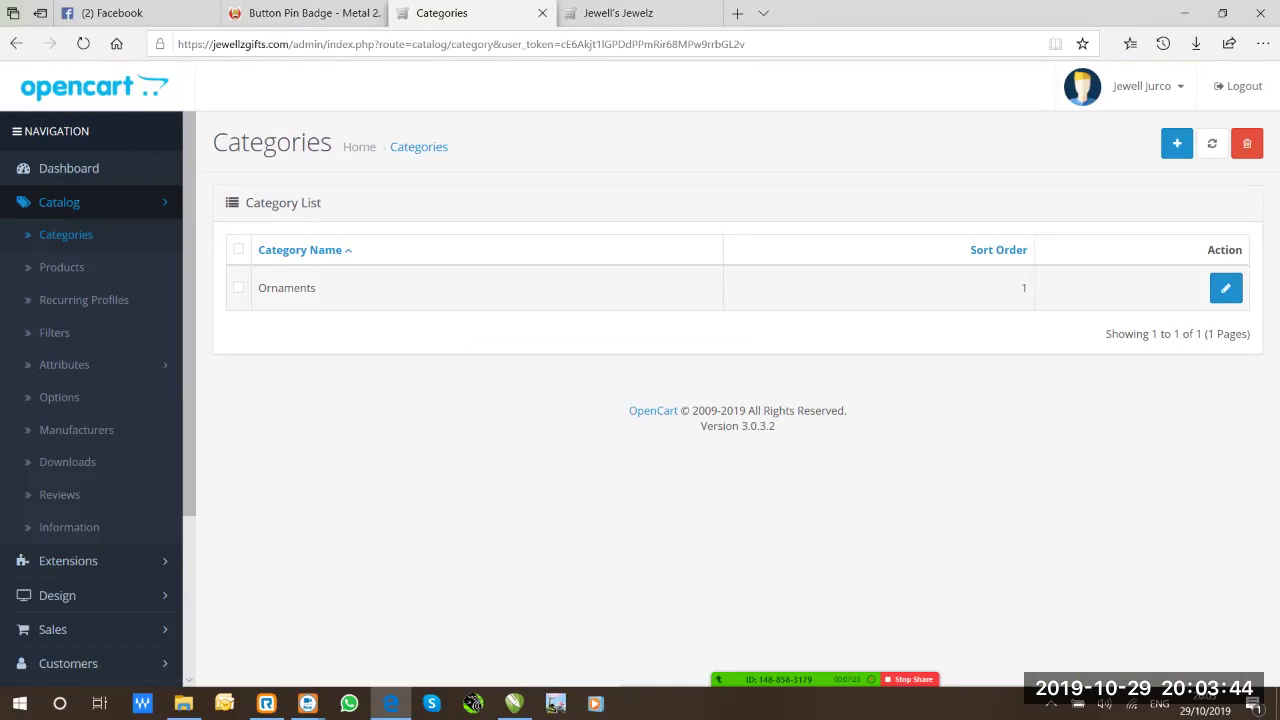
pyautogui.click(1226, 288)
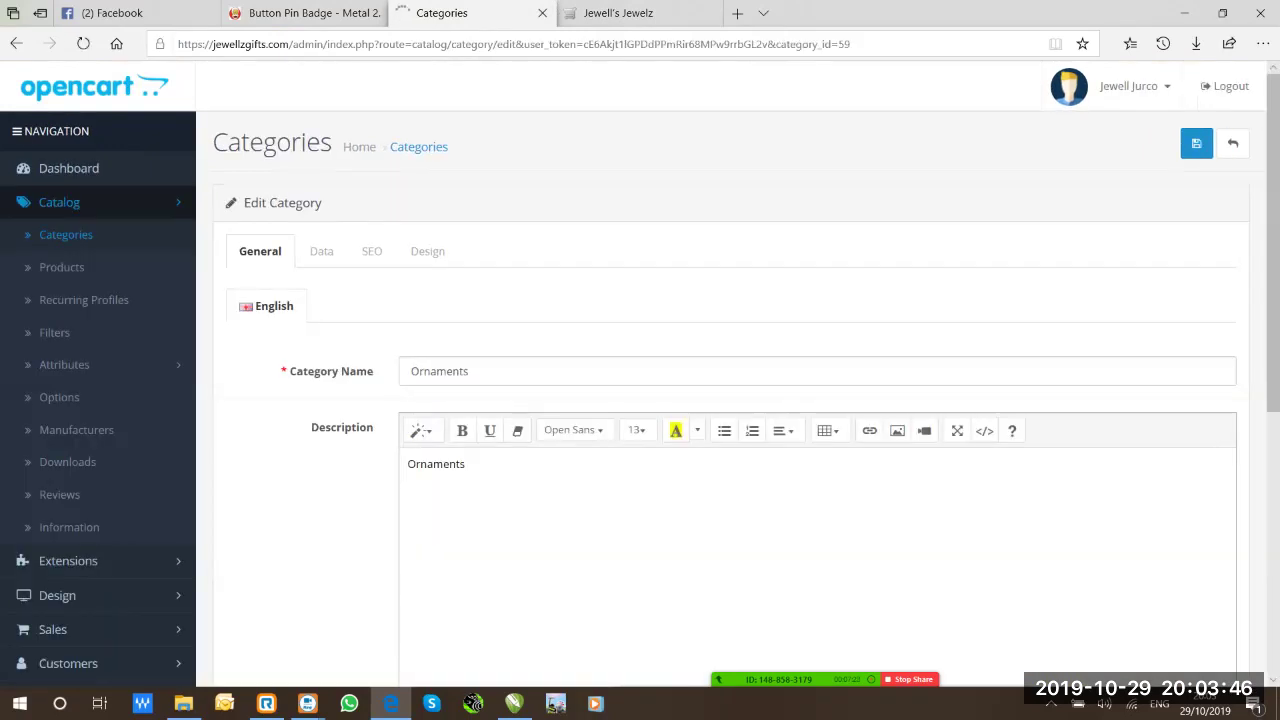
# Review the Ornaments category's general details, including its name, description, meta tag title, meta description and keywords
pyautogui.scroll(-1, 730, 400)
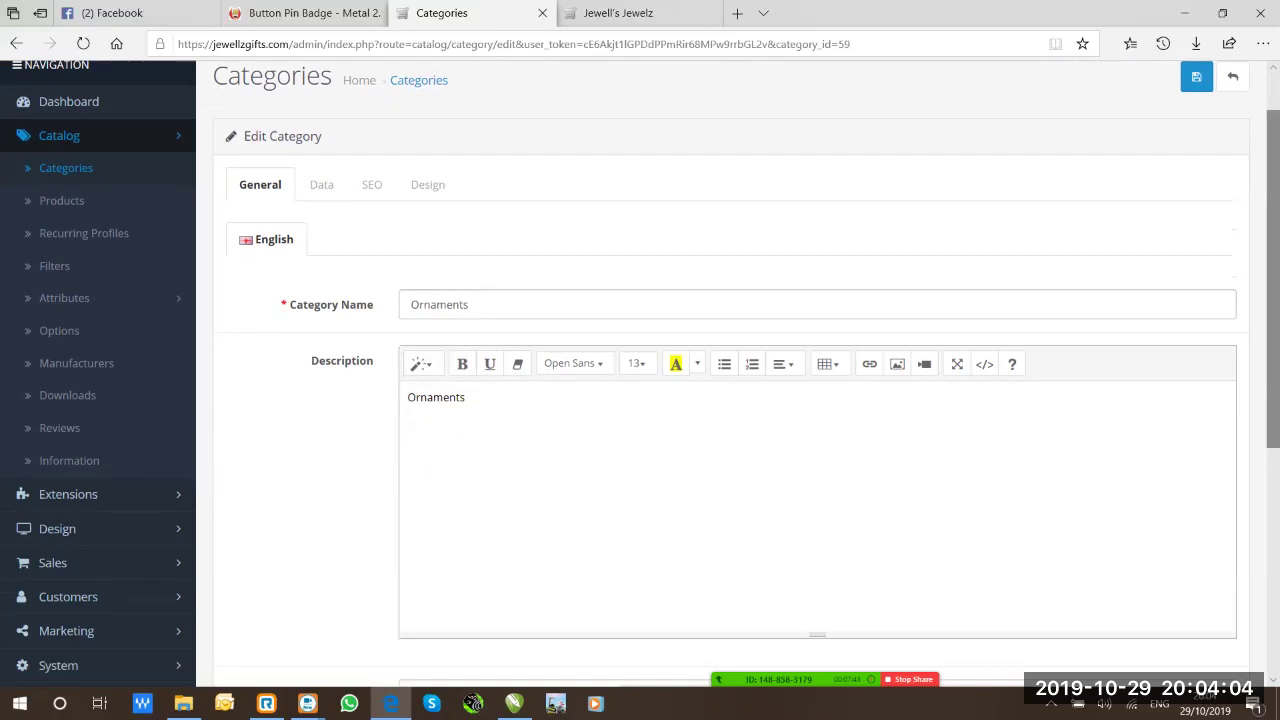
pyautogui.scroll(-2, 640, 372)
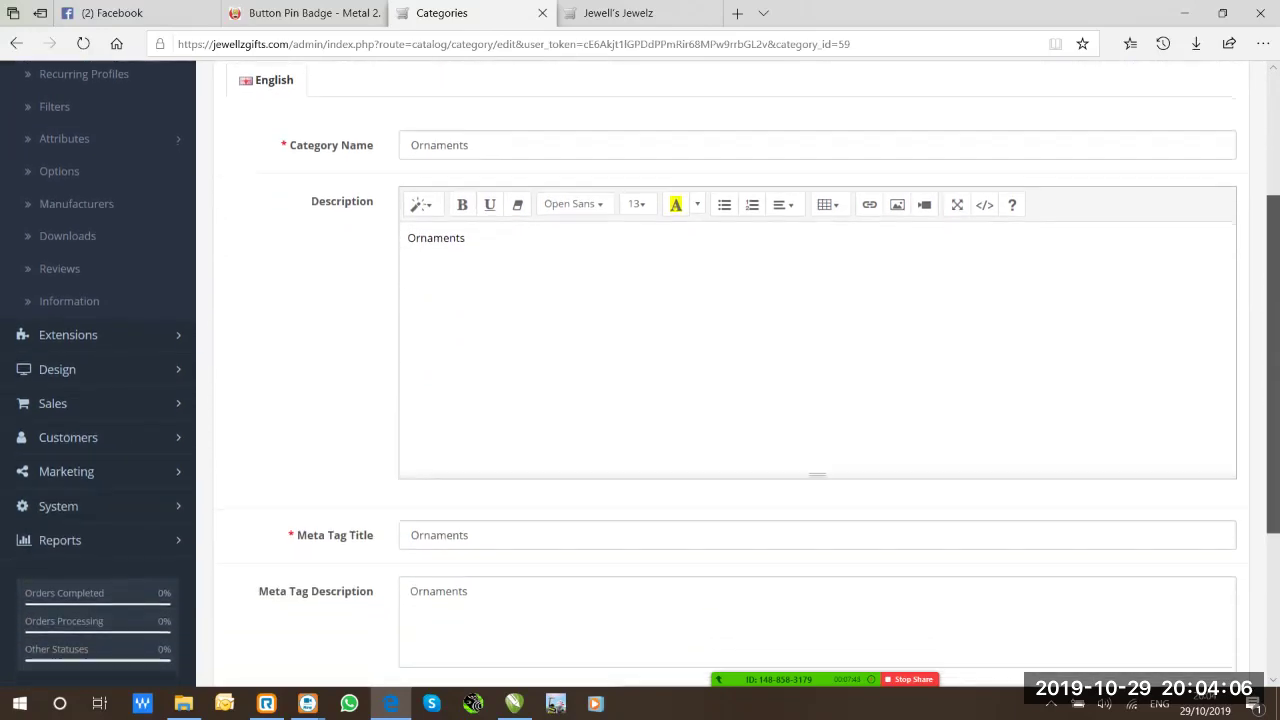
pyautogui.scroll(-2, 640, 372)
pyautogui.scroll(3, 640, 372)
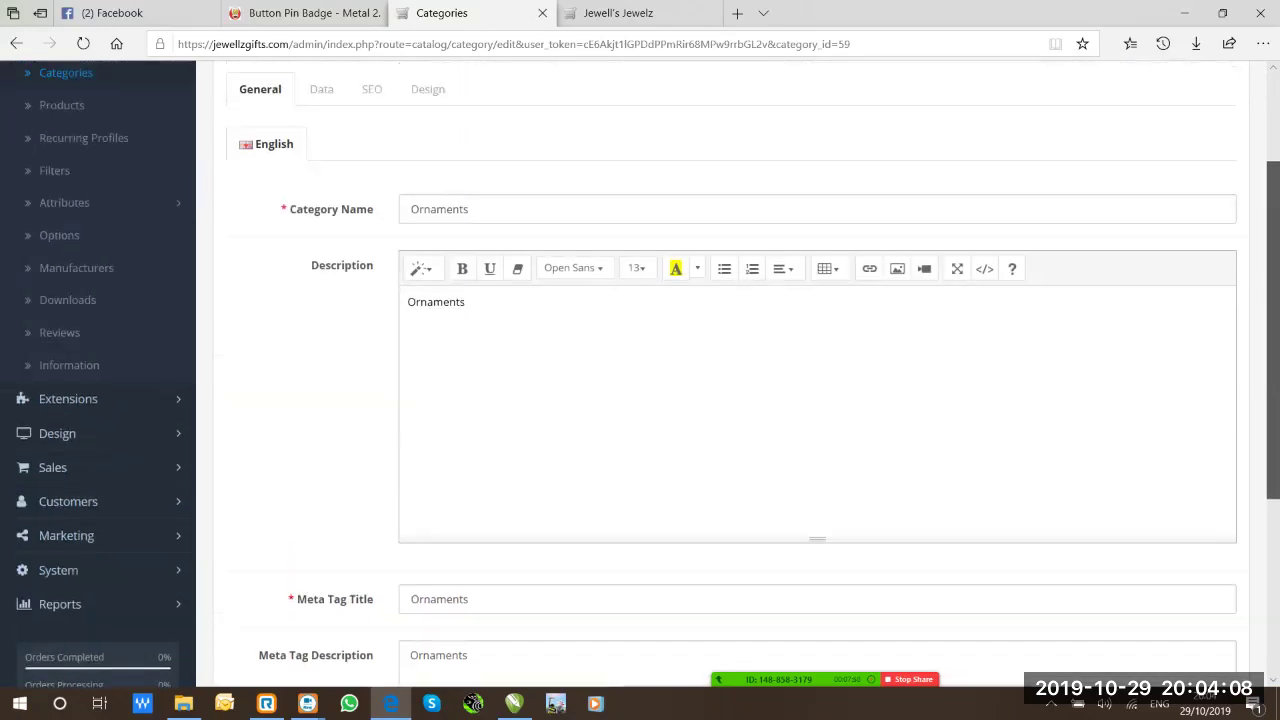
pyautogui.scroll(2, 640, 372)
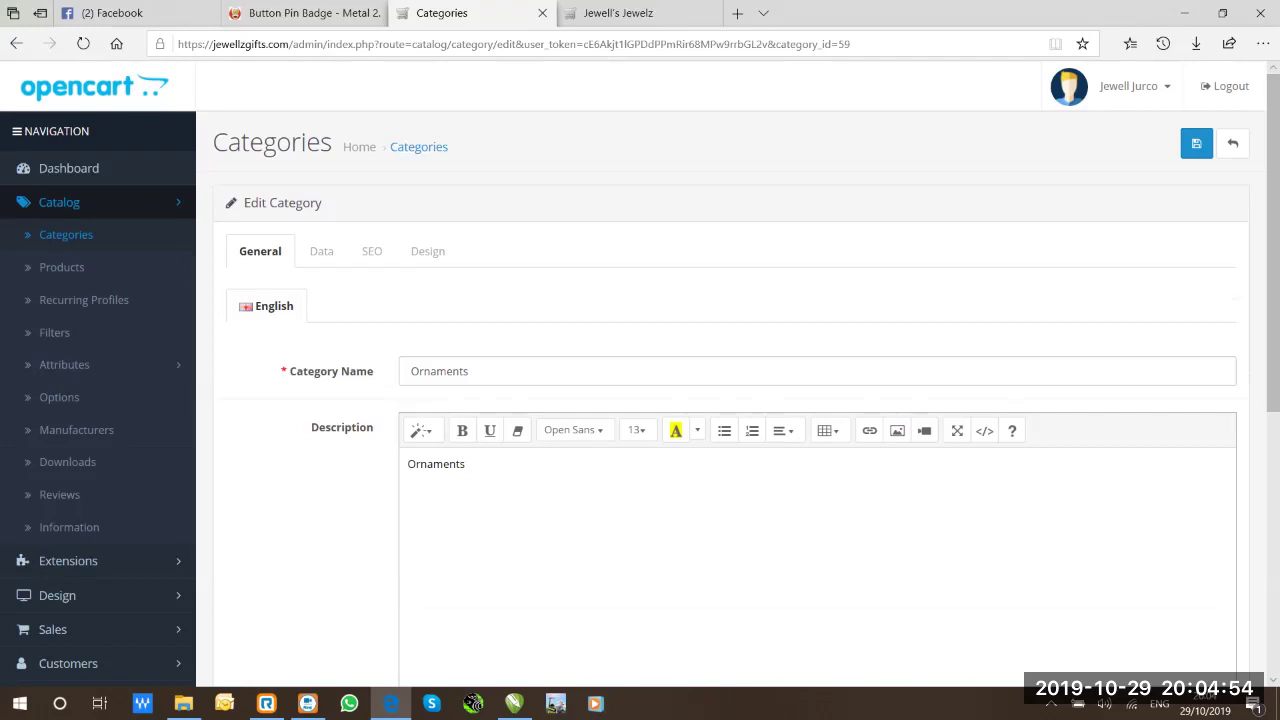
pyautogui.scroll(-2, 640, 373)
pyautogui.scroll(-3, 640, 373)
pyautogui.scroll(-1, 640, 373)
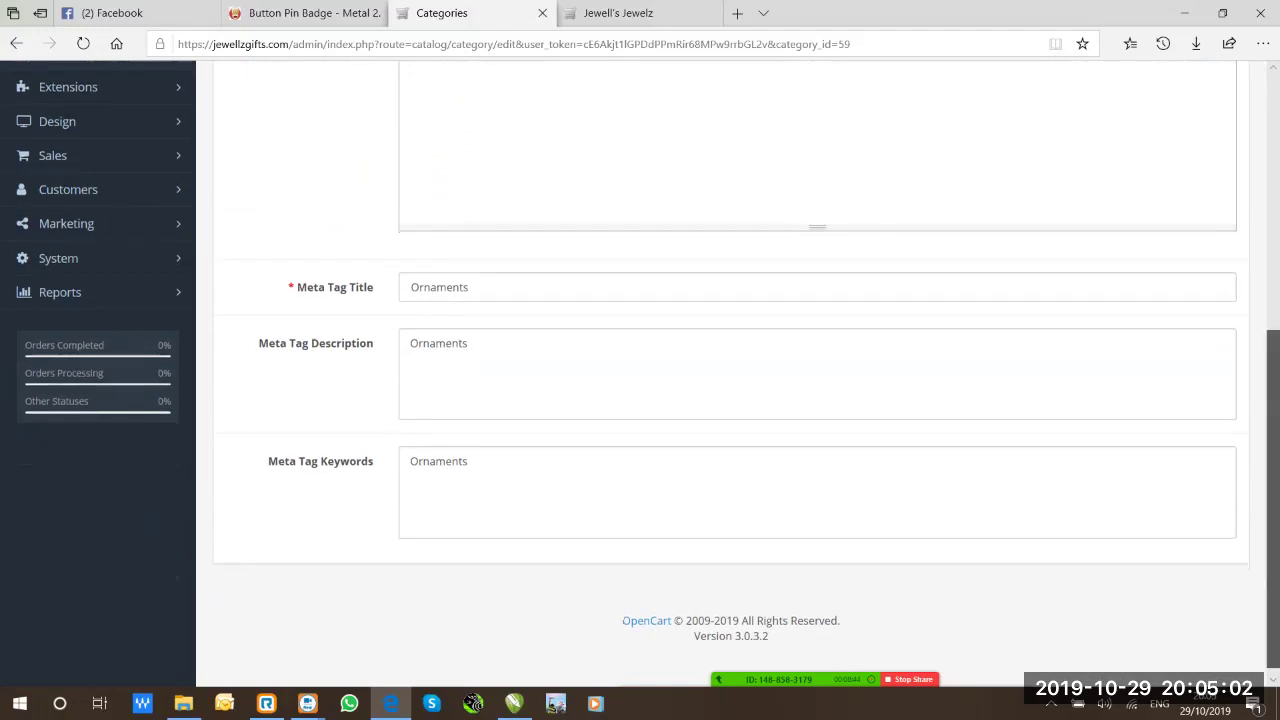
pyautogui.scroll(4, 490, 350)
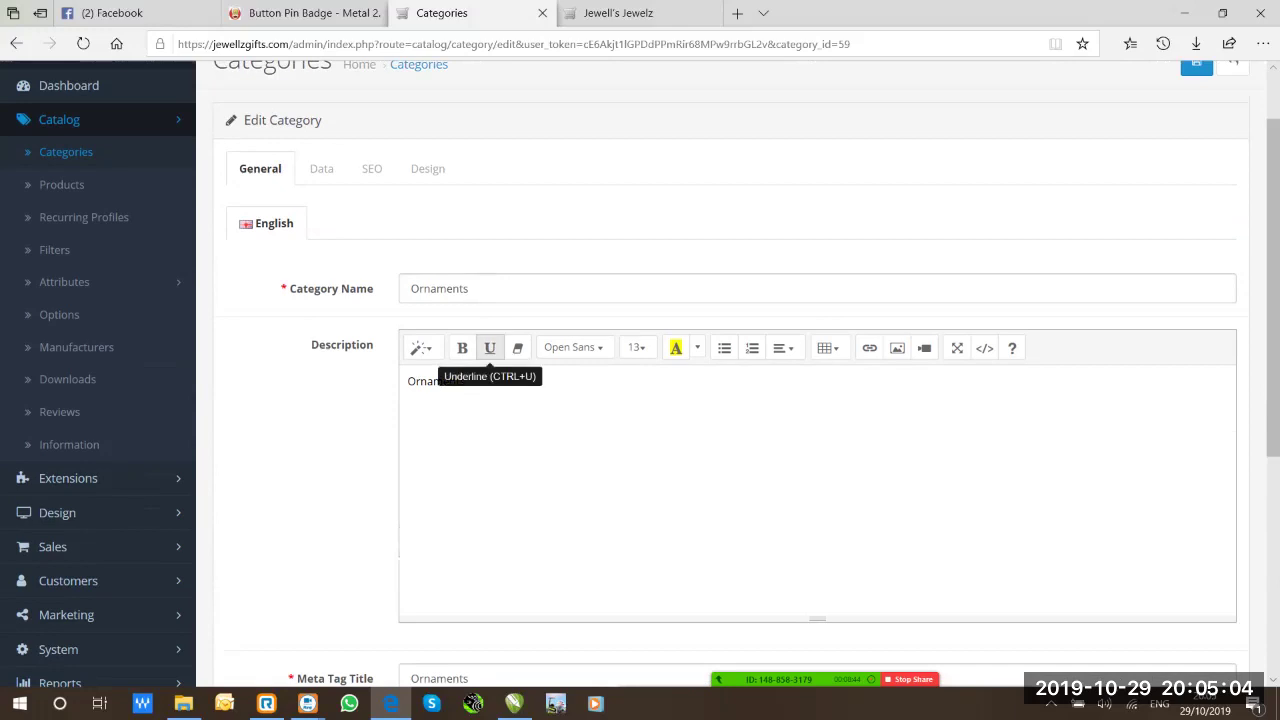
# Examine the Ornaments category's data settings, including parent, filters, stores, image, columns, sort order and status
pyautogui.click(320, 168)
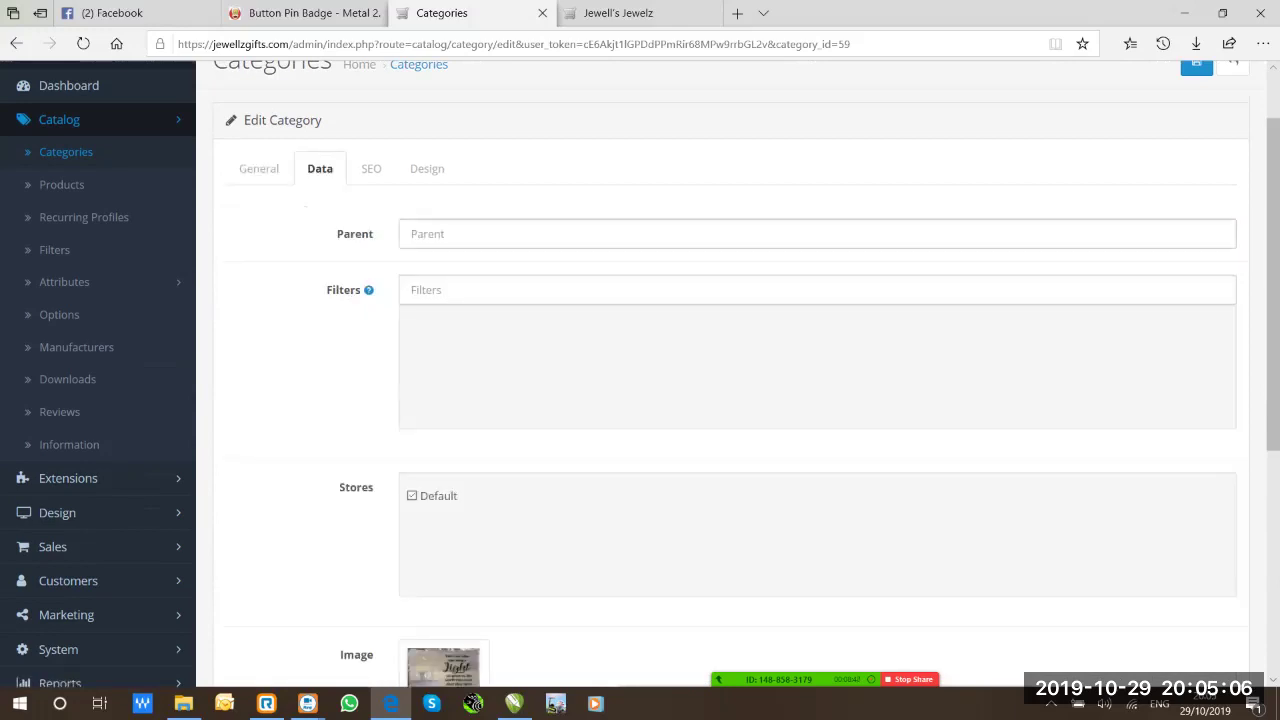
pyautogui.click(410, 233)
pyautogui.scroll(-4, 730, 400)
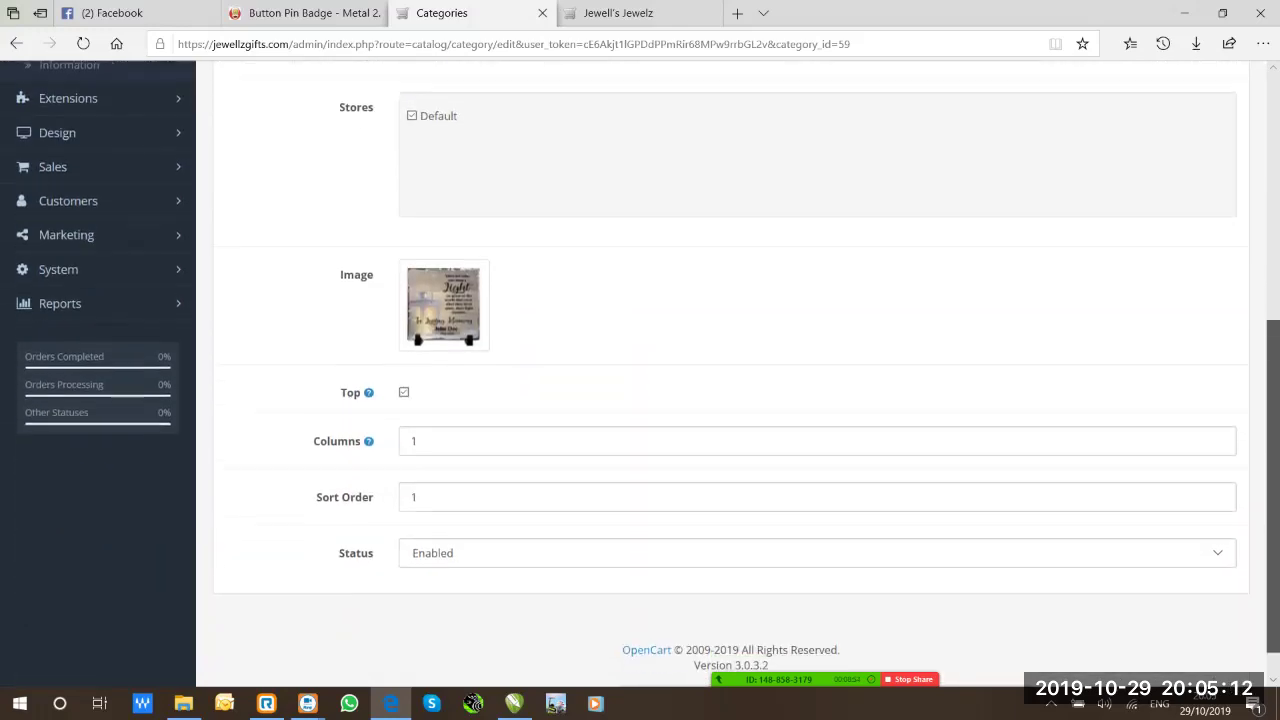
# Examine the Ornaments category's Top and Columns settings alongside the category menus on the Jewell's Jewelz and Laughing Professor storefronts
pyautogui.moveTo(368, 354)
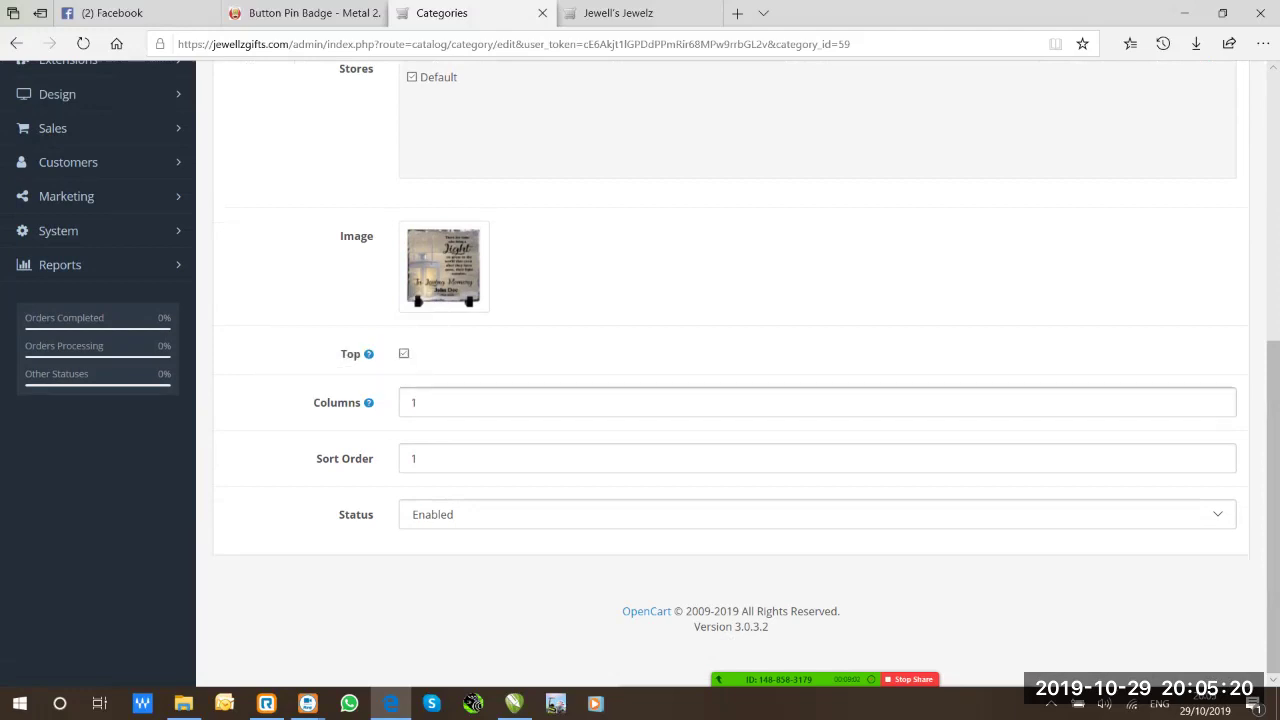
pyautogui.doubleClick(413, 402)
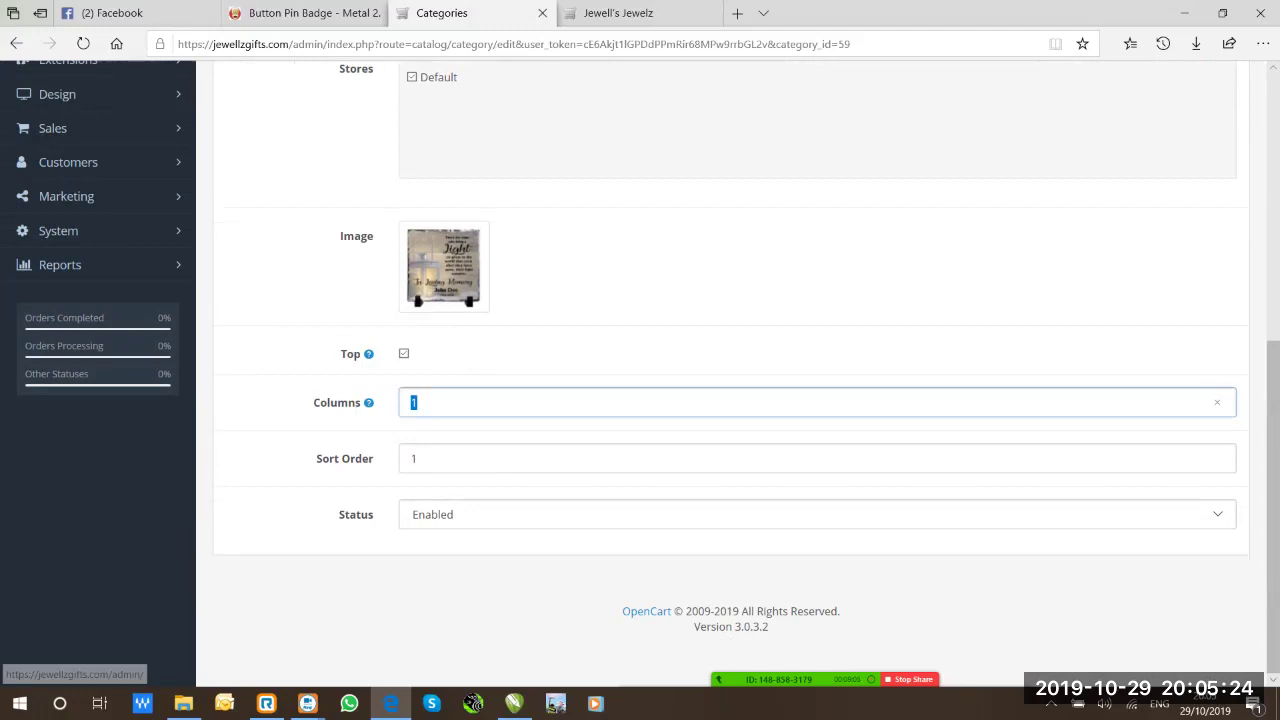
pyautogui.hotkey('ctrl', 'Tab')
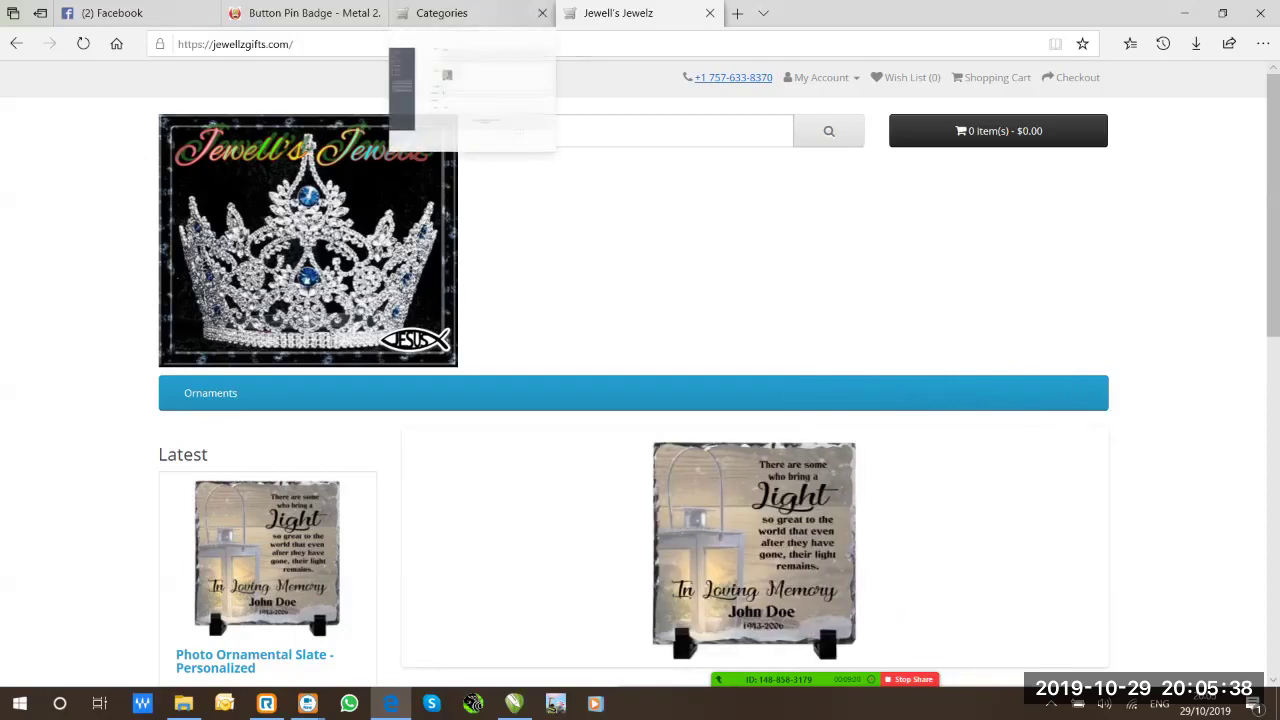
pyautogui.click(450, 13)
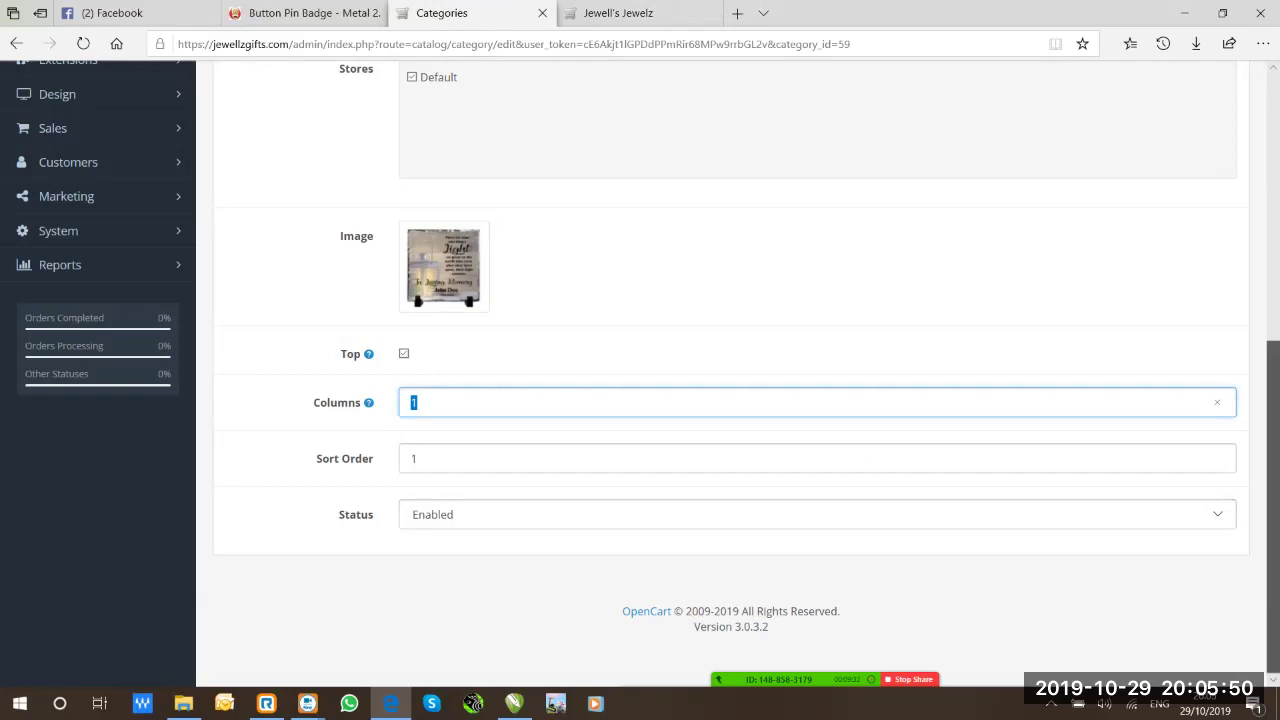
pyautogui.scroll(5, 640, 374)
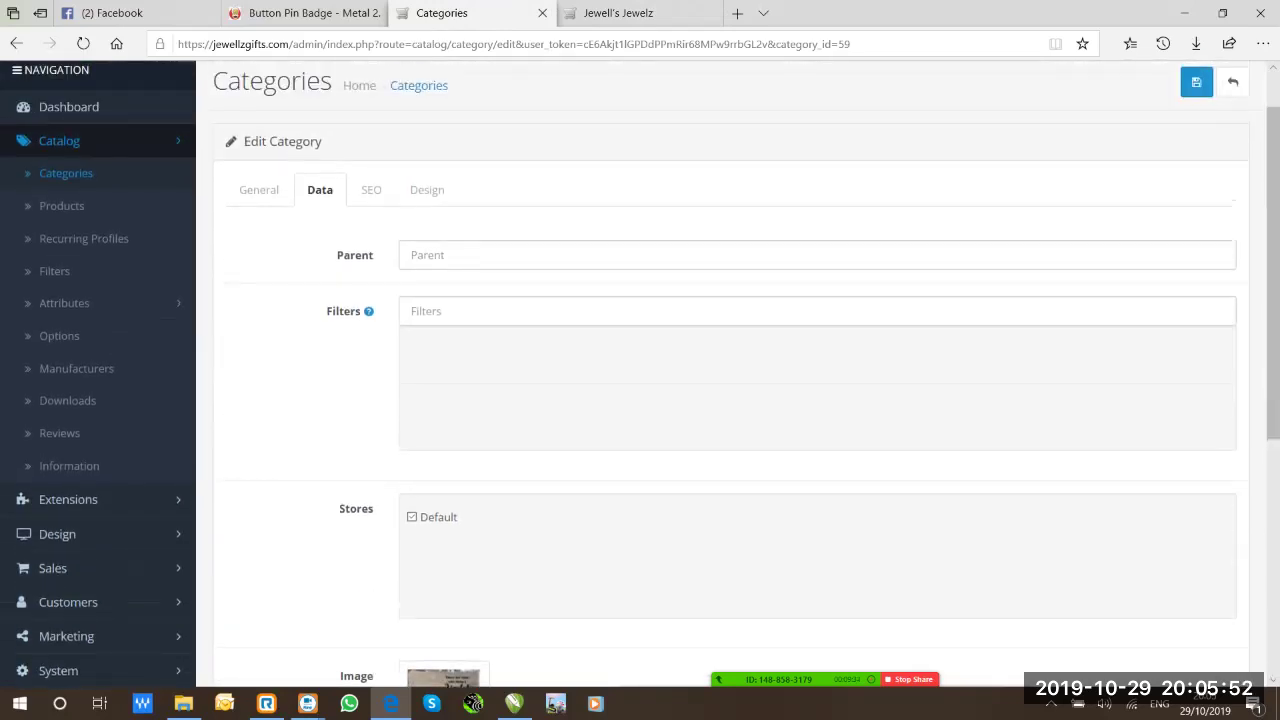
pyautogui.click(305, 13)
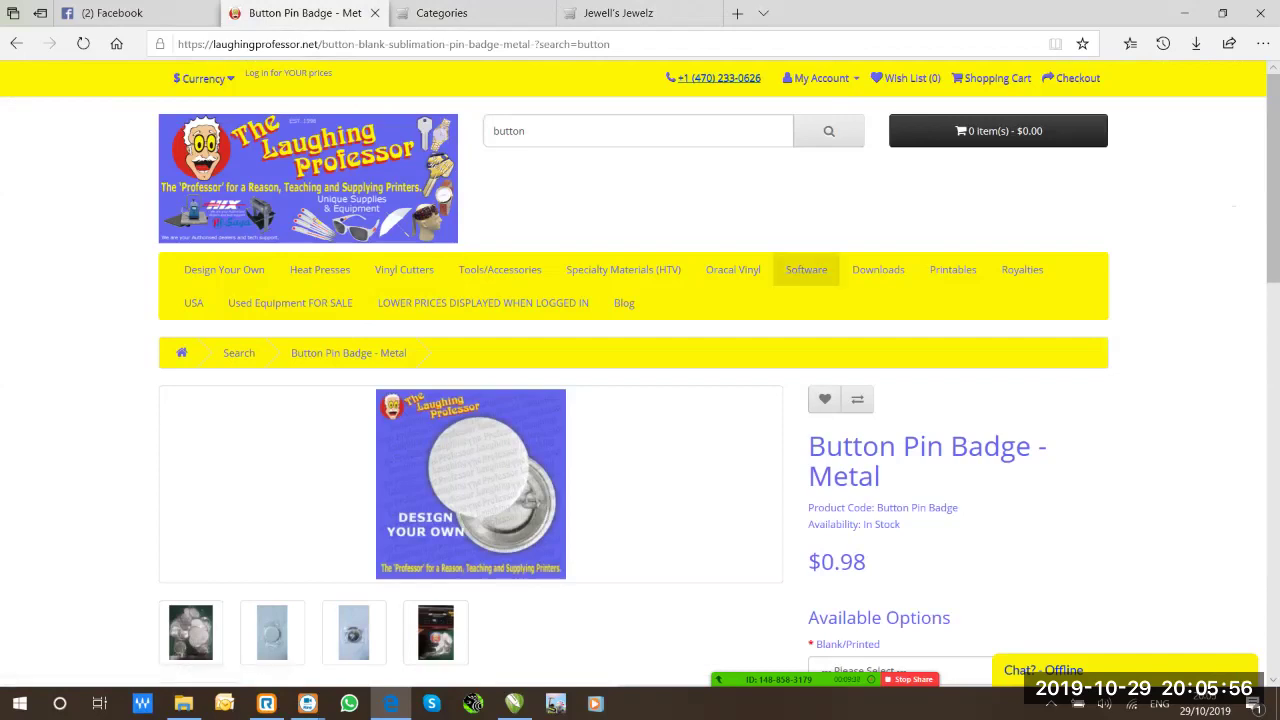
pyautogui.moveTo(952, 270)
pyautogui.moveTo(878, 270)
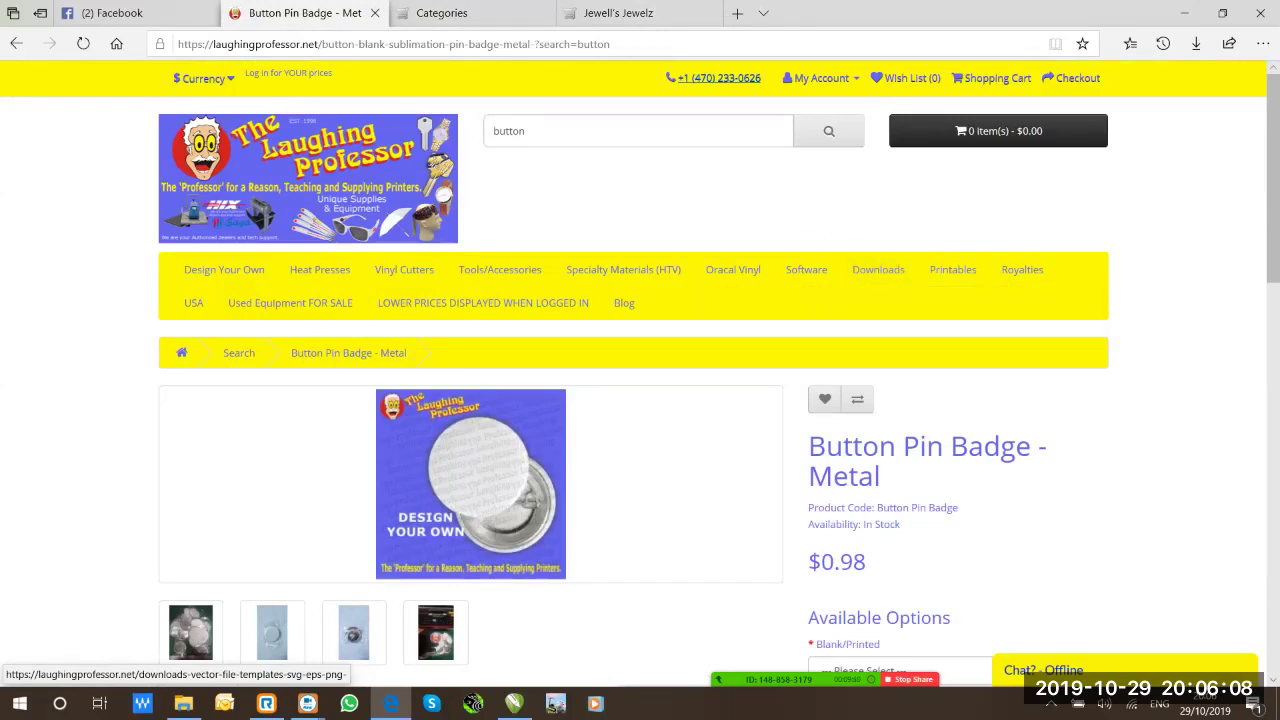
# Set the Ornaments category's parent to None and its default store SEO keyword to "ornament-ornamental-slate-", and save the category
pyautogui.click(450, 13)
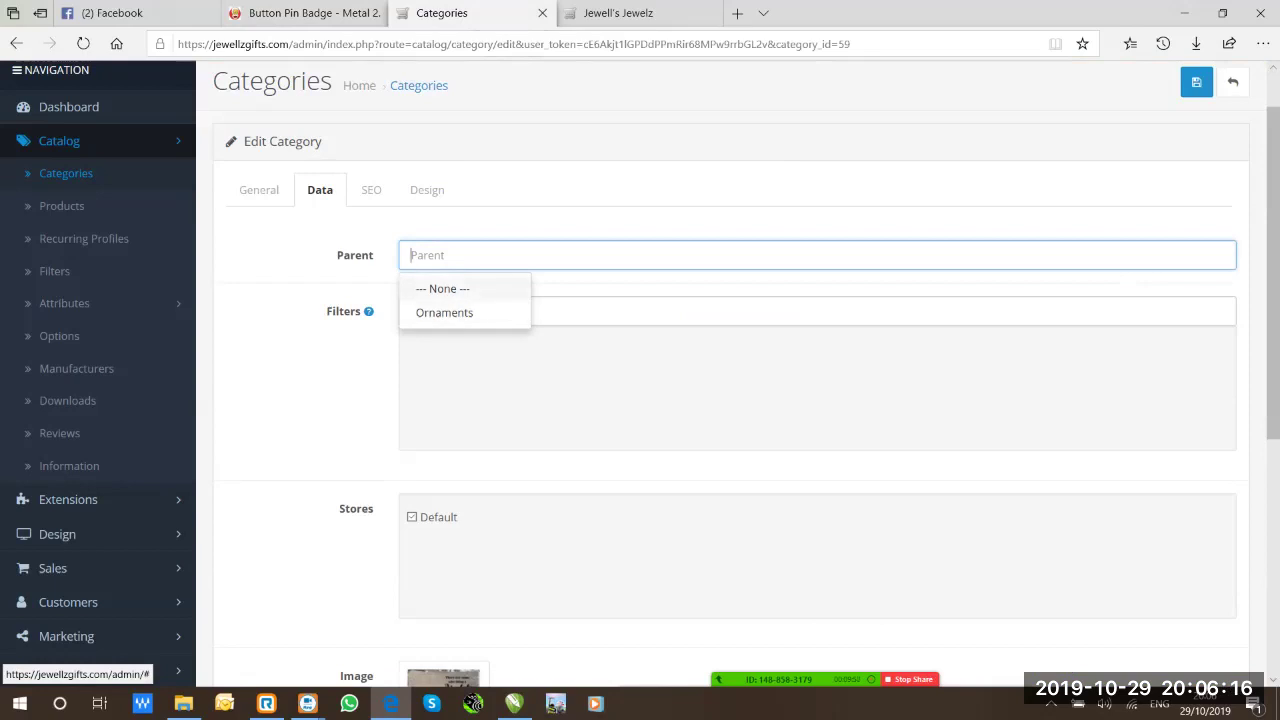
pyautogui.click(442, 288)
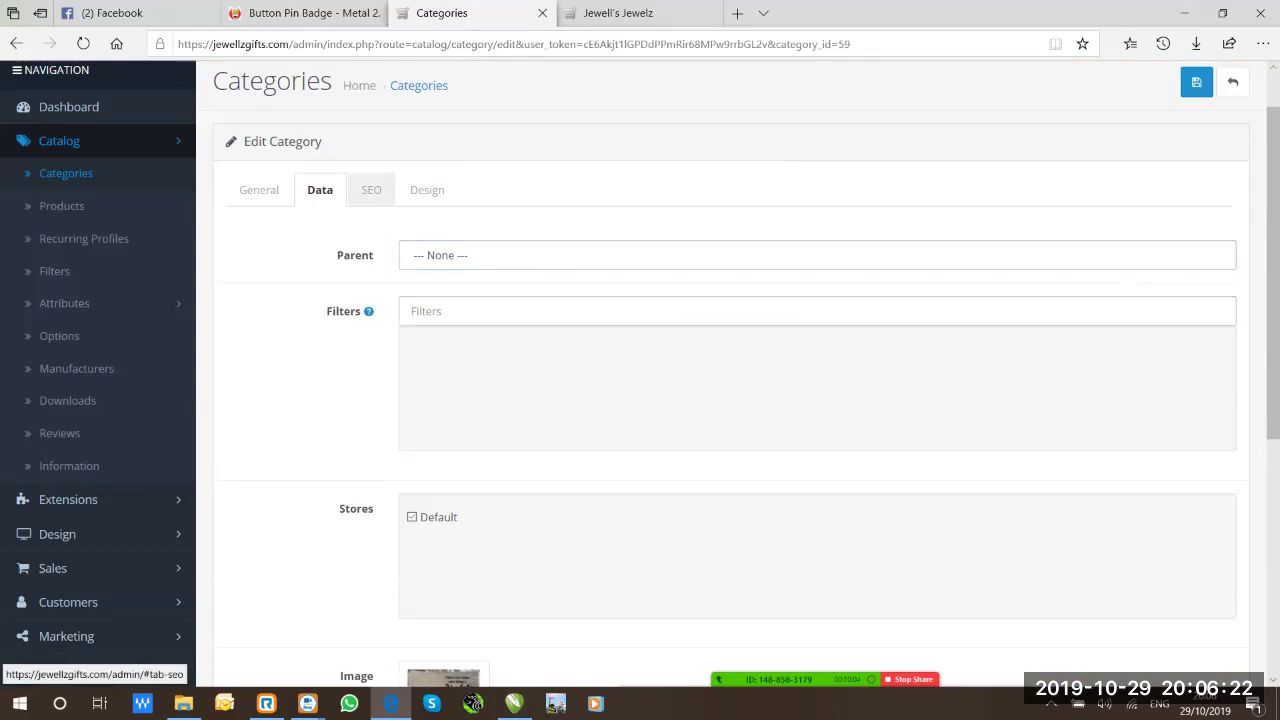
pyautogui.click(371, 190)
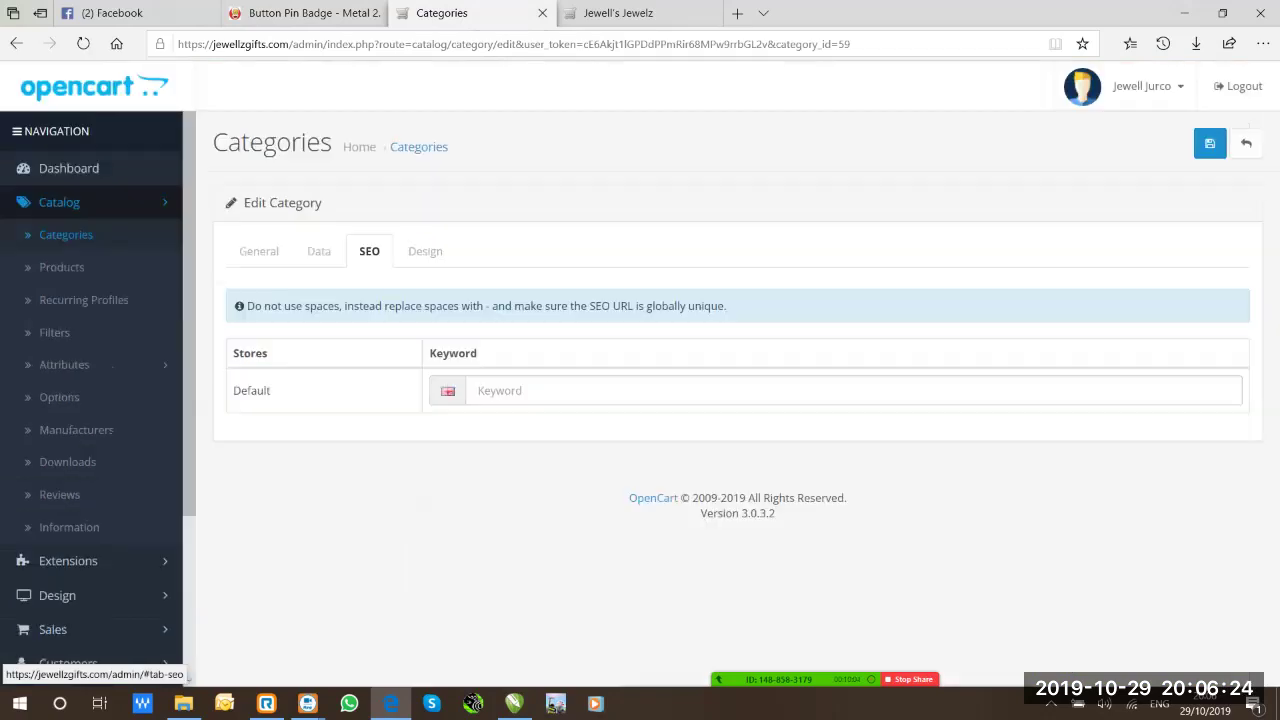
pyautogui.click(500, 390)
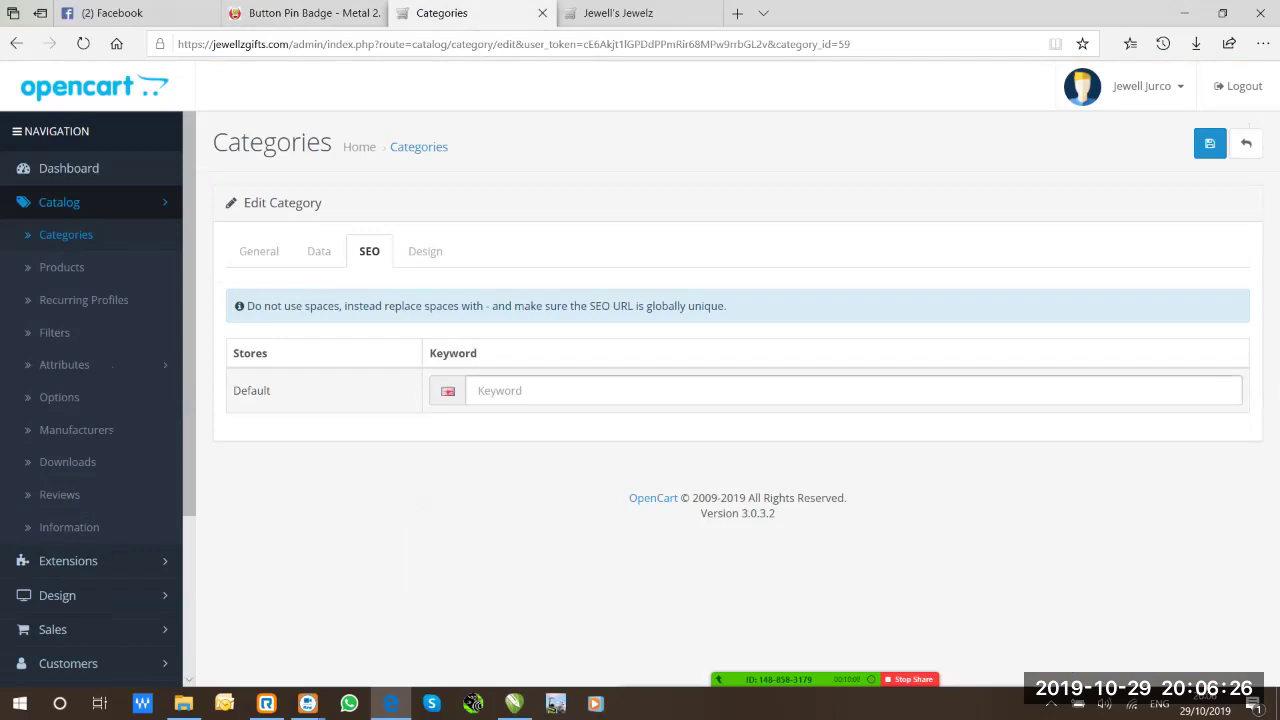
pyautogui.write('ornament-ornamental')
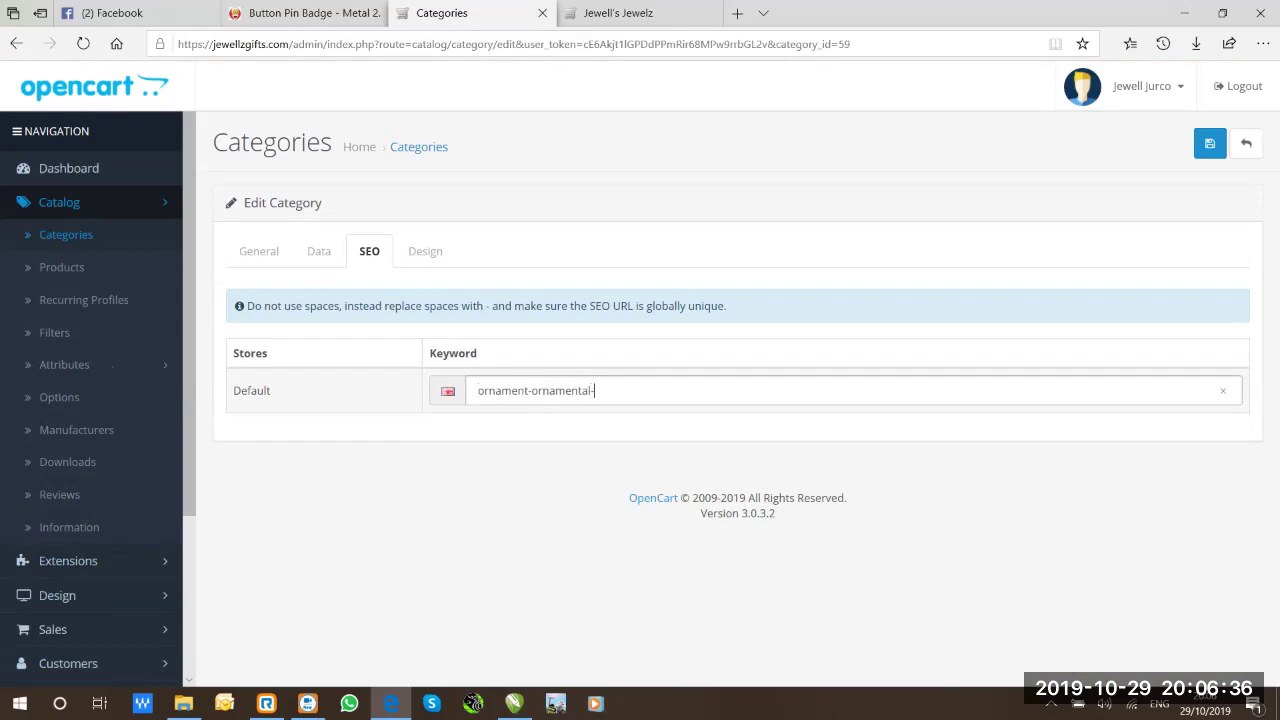
pyautogui.write('-slta')
pyautogui.press('BackSpace')
pyautogui.write('ate-')
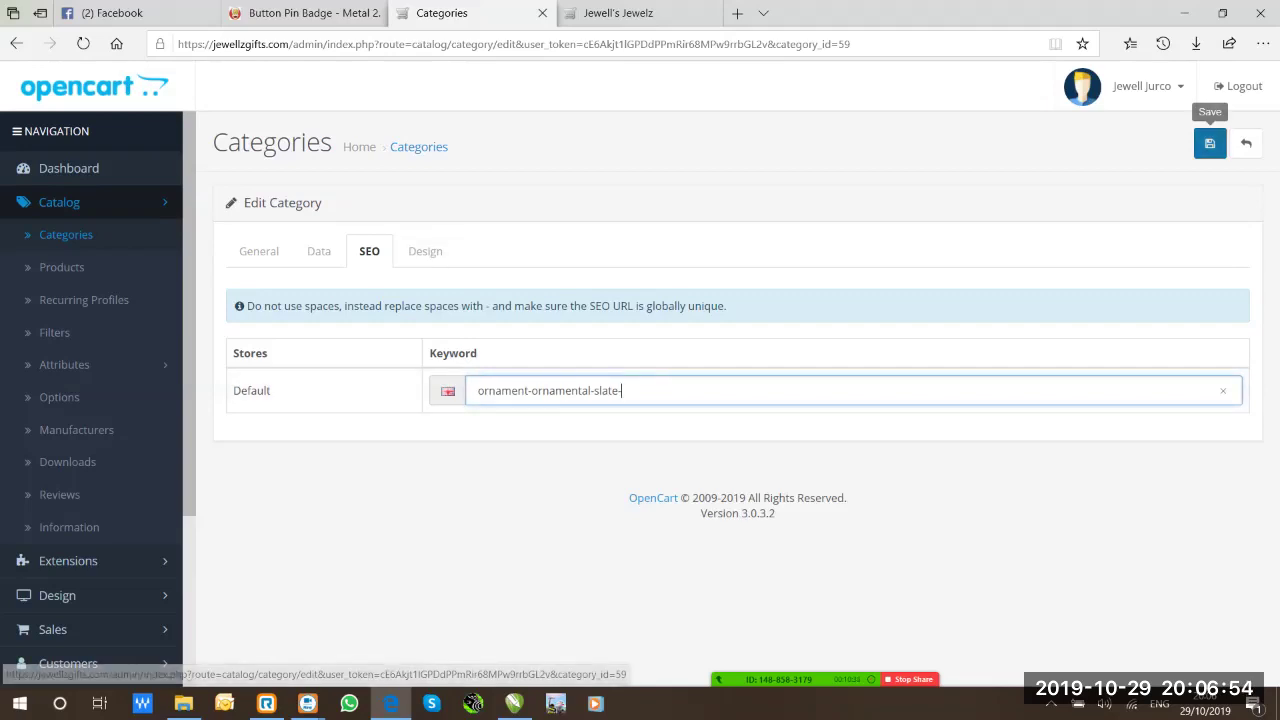
pyautogui.click(1209, 143)
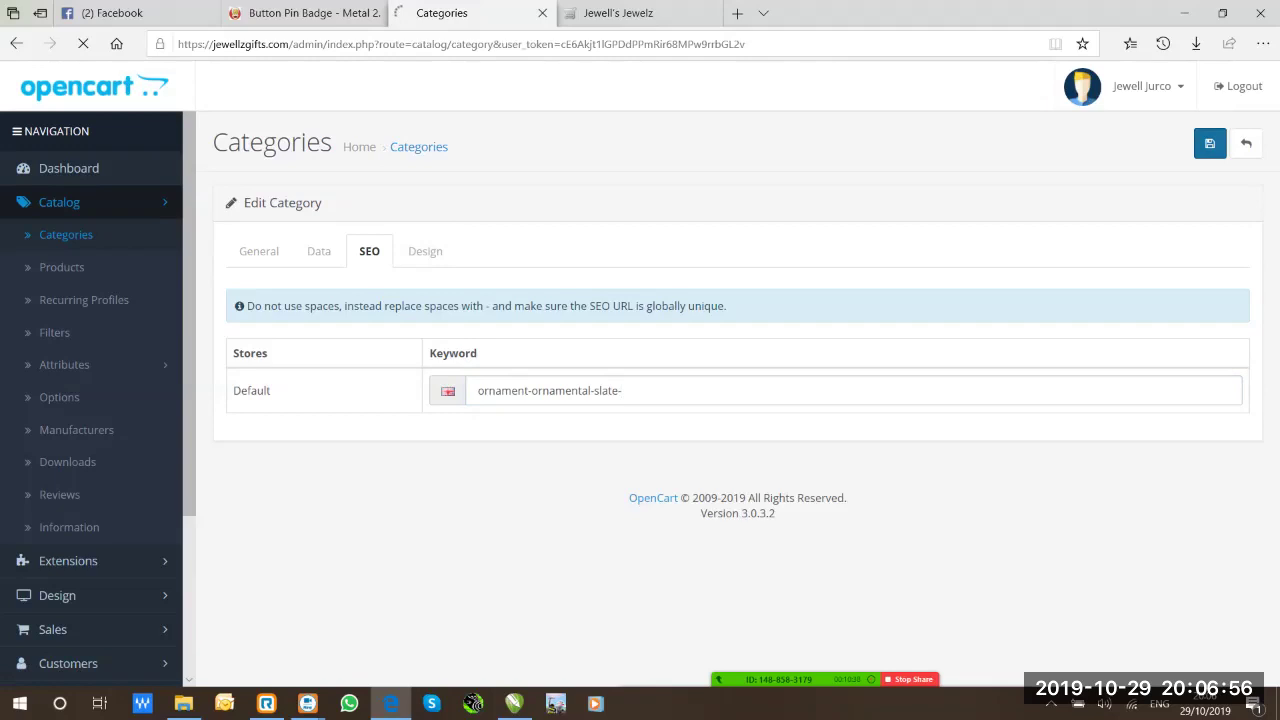
# Add a new category named "Drinkware" and use the same word as its description
pyautogui.click(1177, 143)
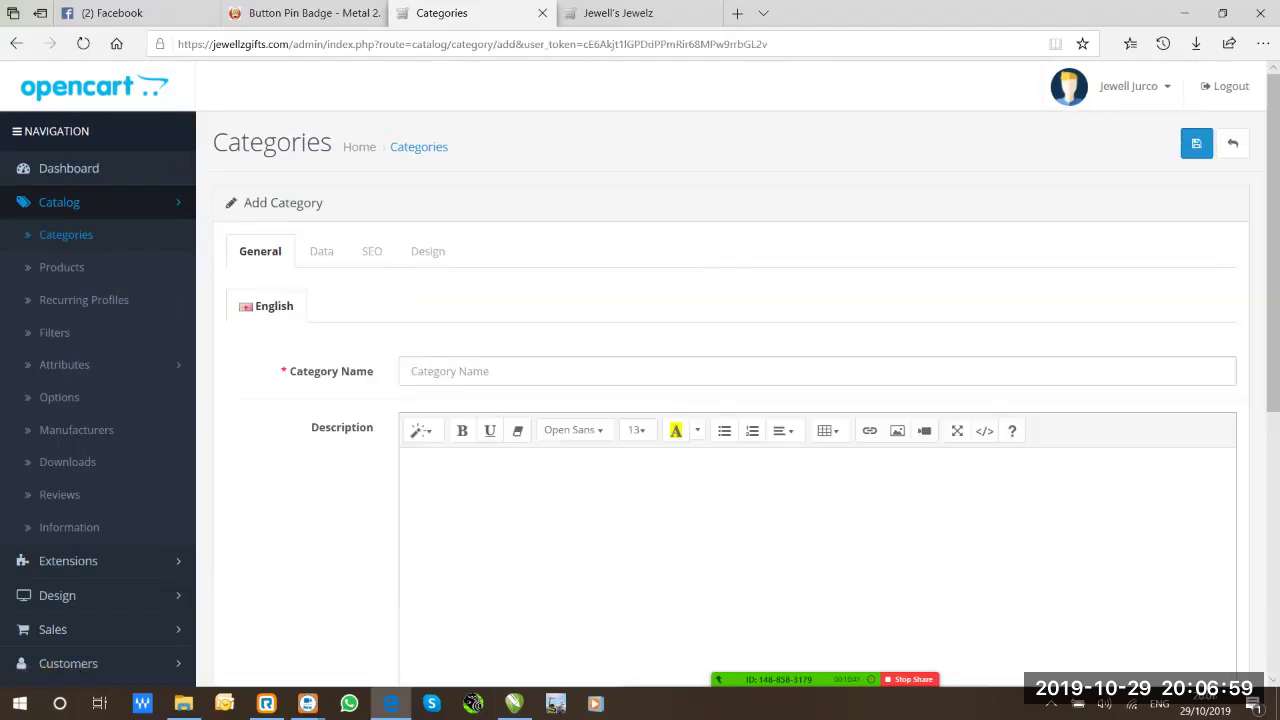
pyautogui.click(600, 371)
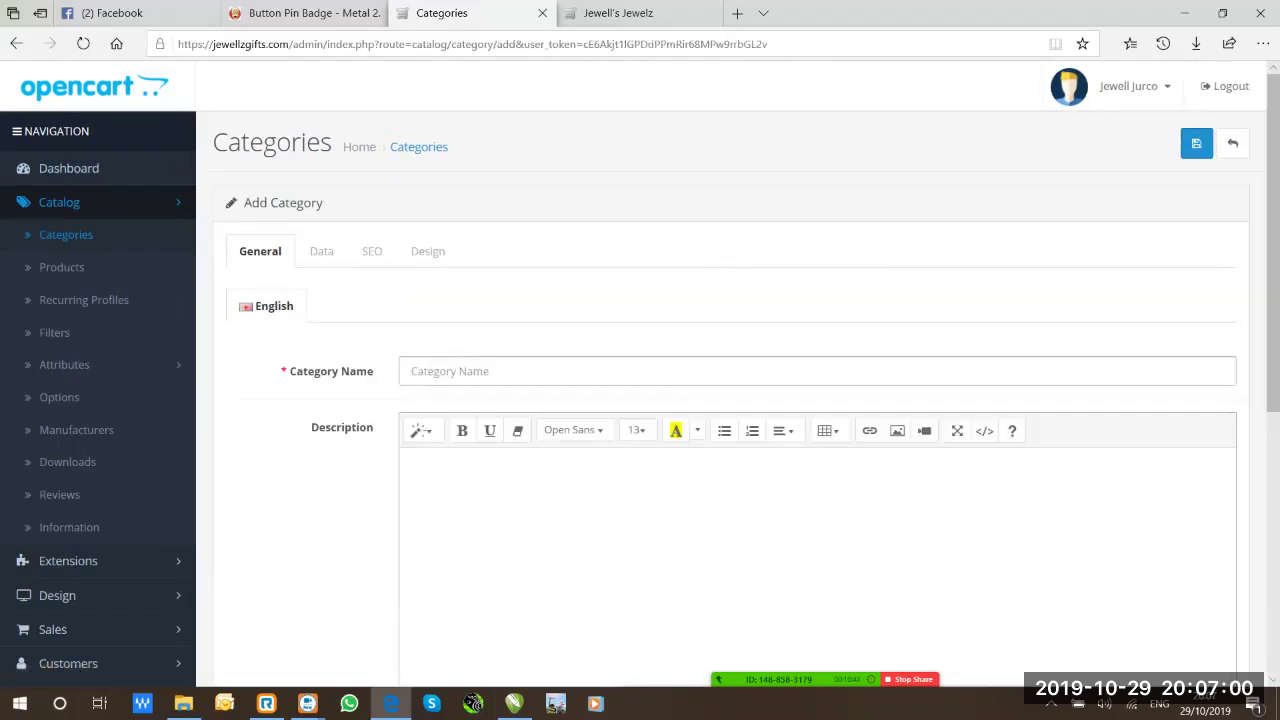
pyautogui.write('Drink')
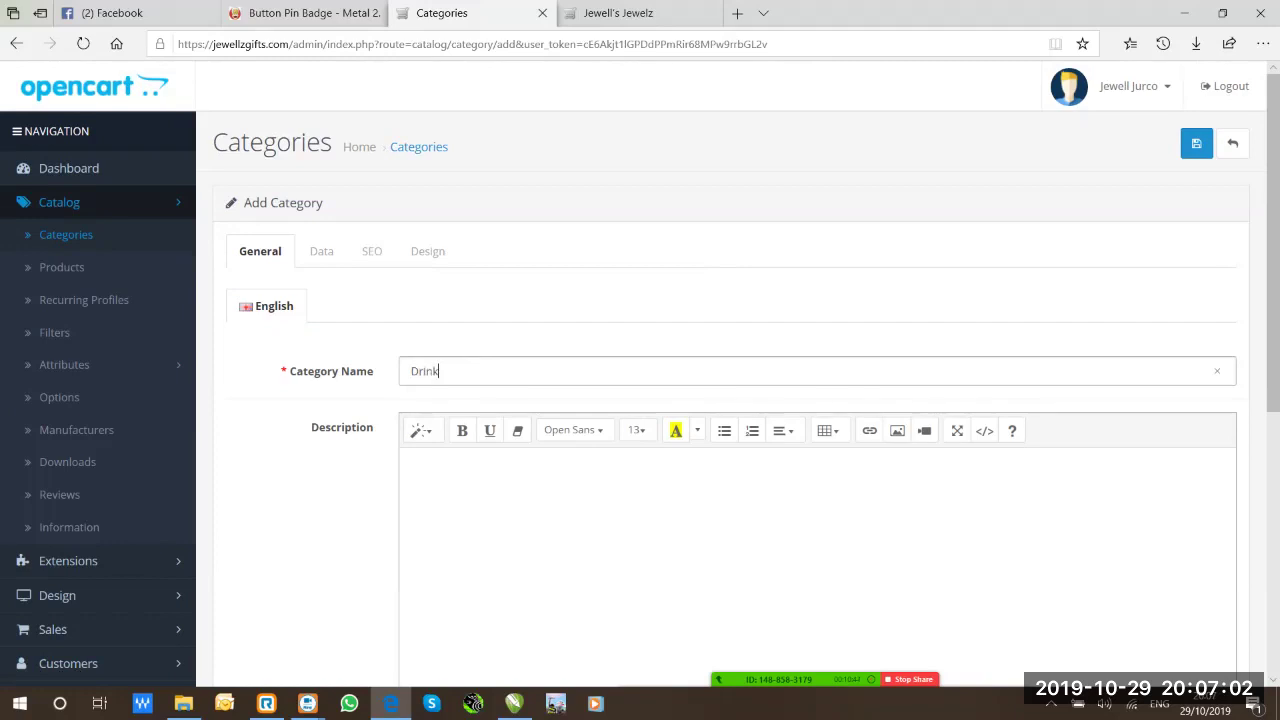
pyautogui.write('ware')
pyautogui.hotkey('ctrl', 'a')
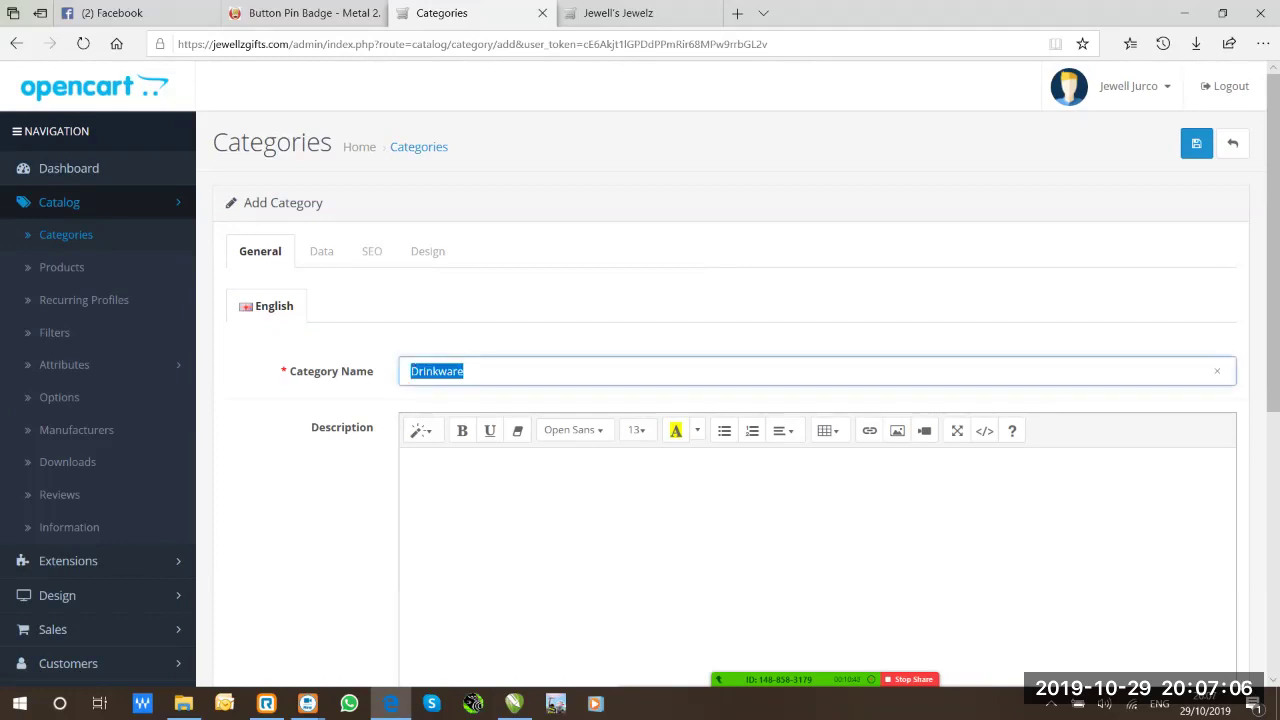
pyautogui.hotkey('ctrl', 'c')
pyautogui.click(420, 465)
pyautogui.hotkey('ctrl', 'v')
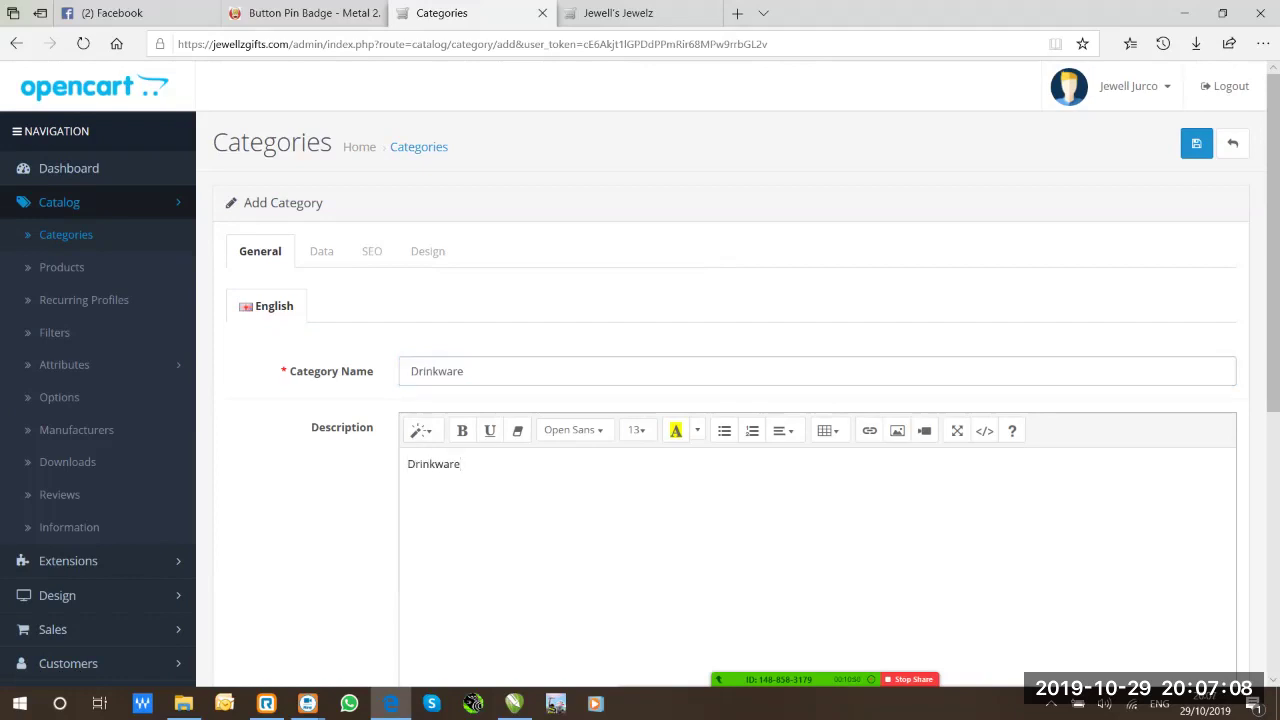
# Fill in the new category's meta tag title, meta tag description and meta tag keywords with "Drinkware"
pyautogui.scroll(-3, 728, 380)
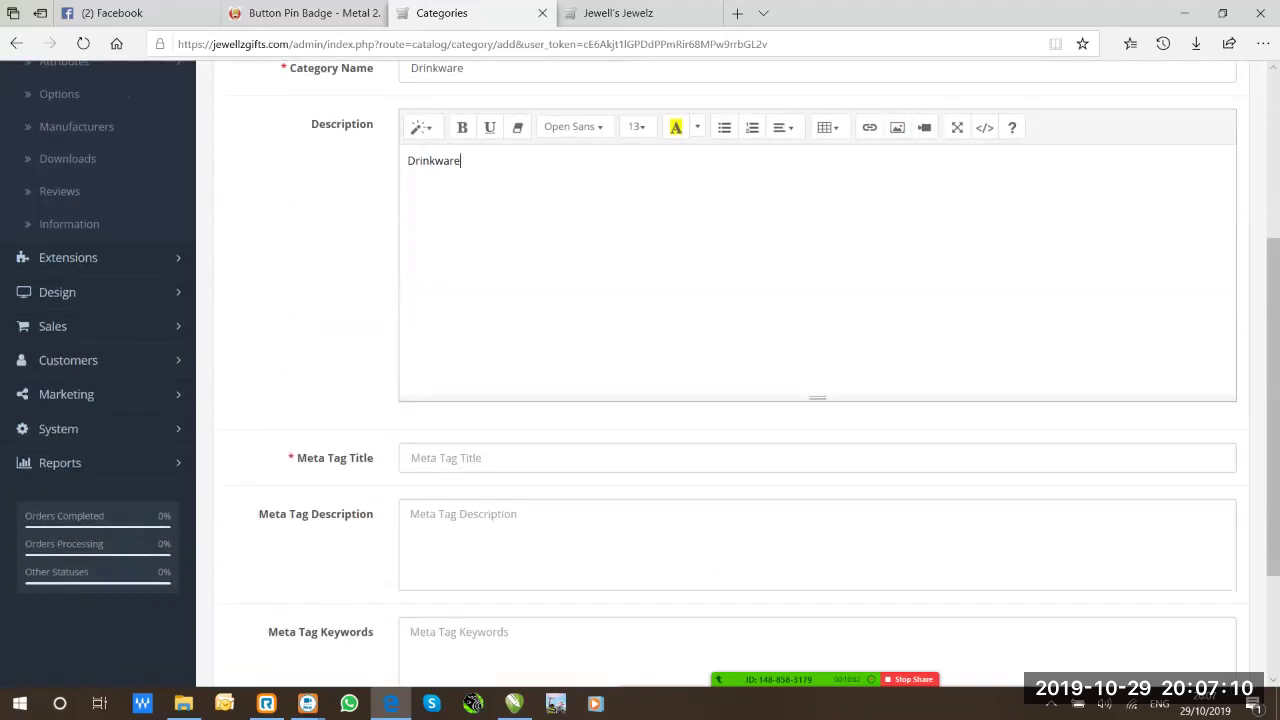
pyautogui.click(450, 458)
pyautogui.hotkey('ctrl', 'v')
pyautogui.press('Tab')
pyautogui.hotkey('ctrl', 'v')
pyautogui.press('Tab')
pyautogui.hotkey('ctrl', 'v')
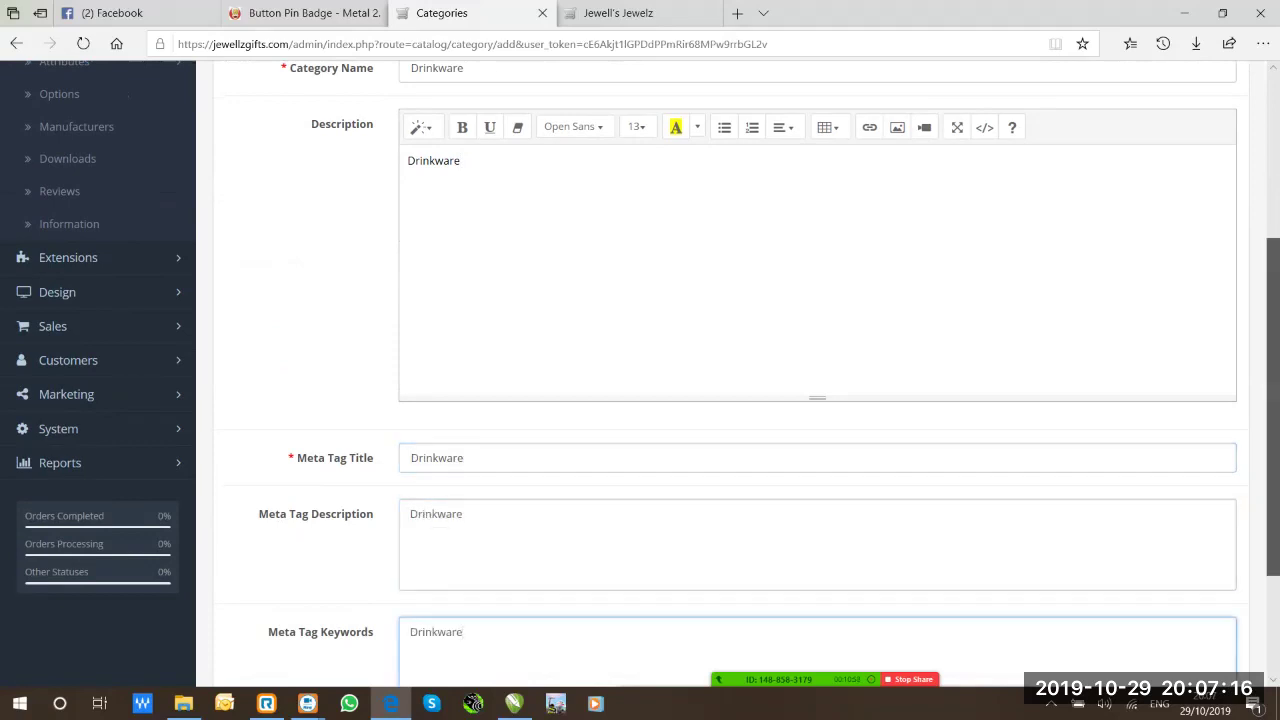
# Set the Drinkware category's parent to None in its data settings
pyautogui.scroll(-3, 640, 400)
pyautogui.scroll(8, 640, 400)
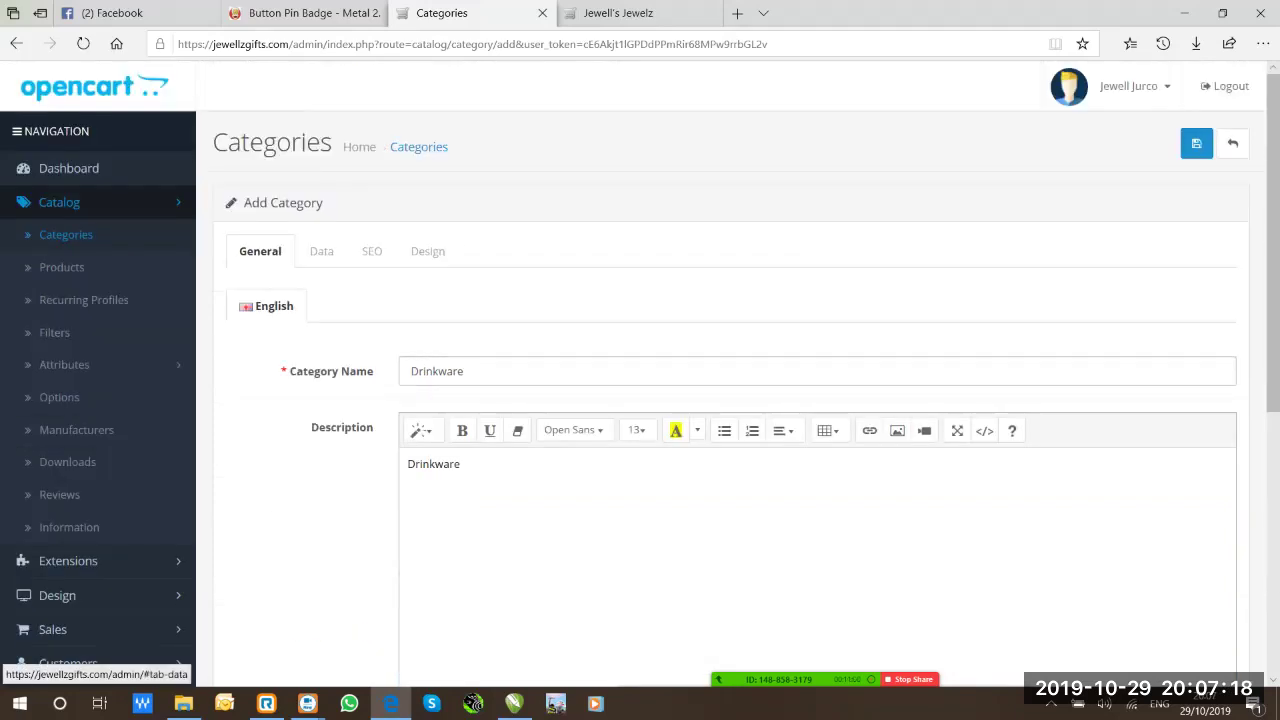
pyautogui.click(321, 251)
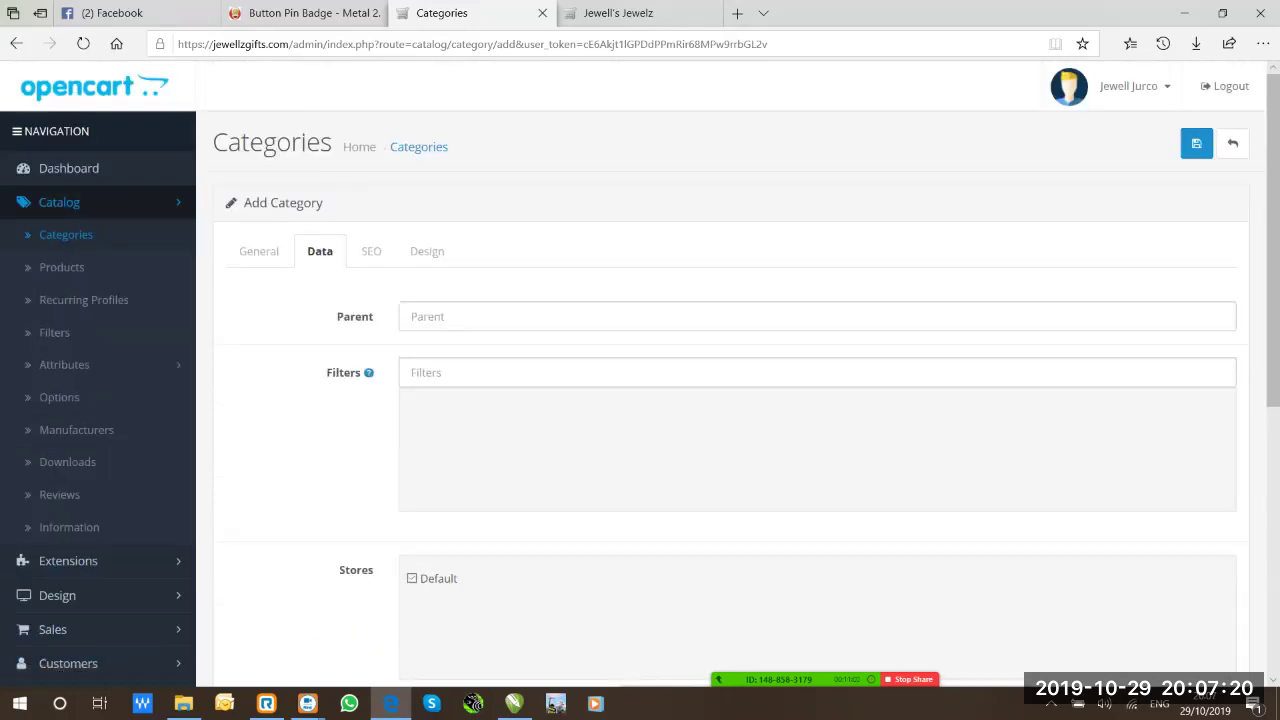
pyautogui.click(450, 316)
pyautogui.click(443, 346)
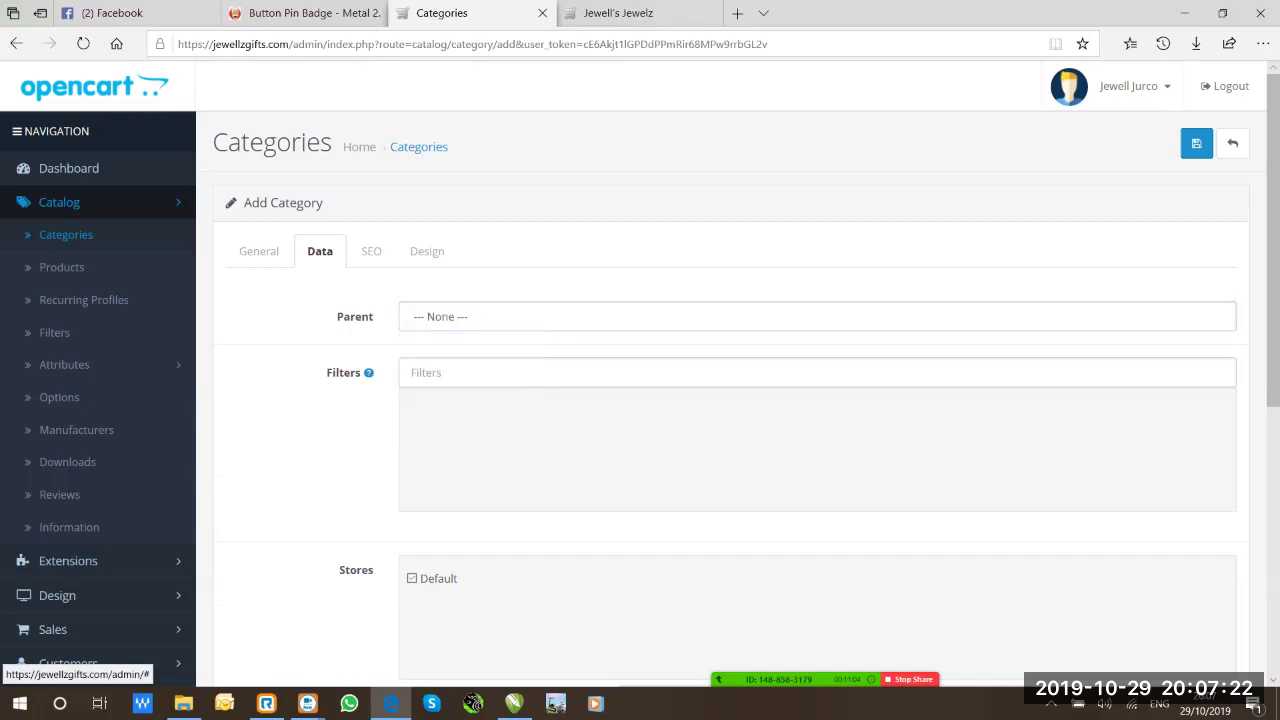
pyautogui.click(259, 251)
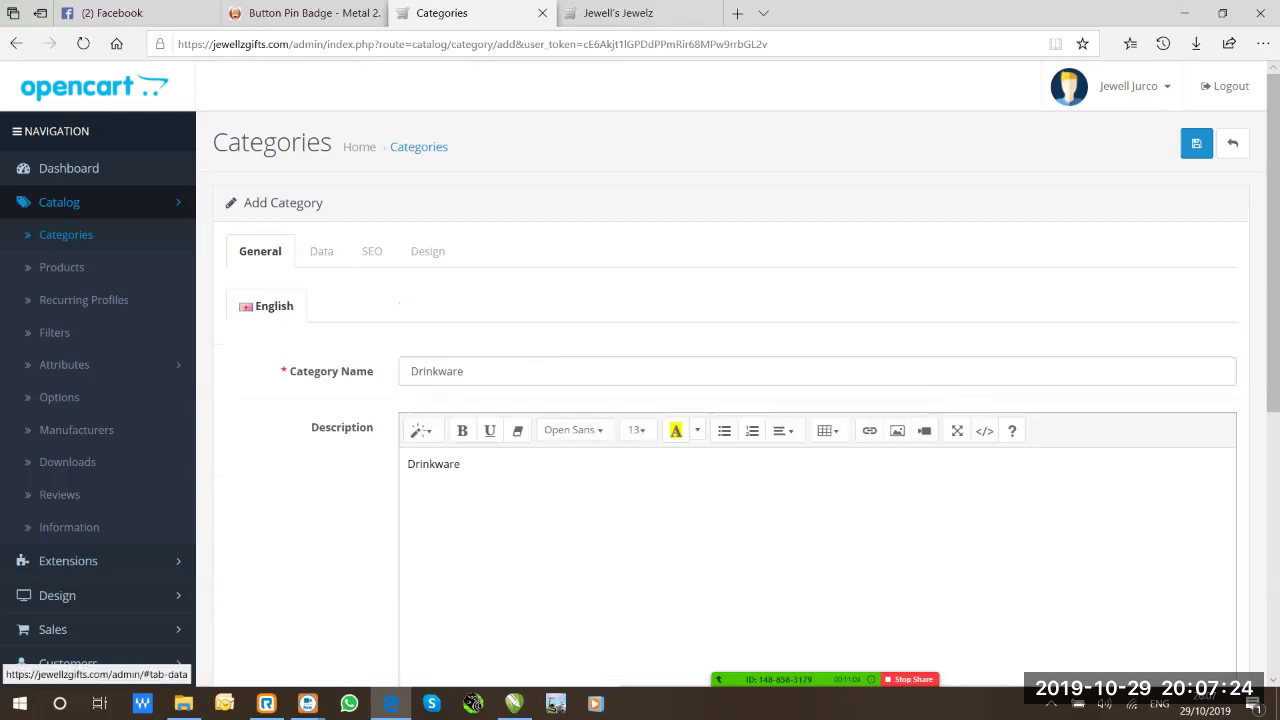
pyautogui.click(321, 251)
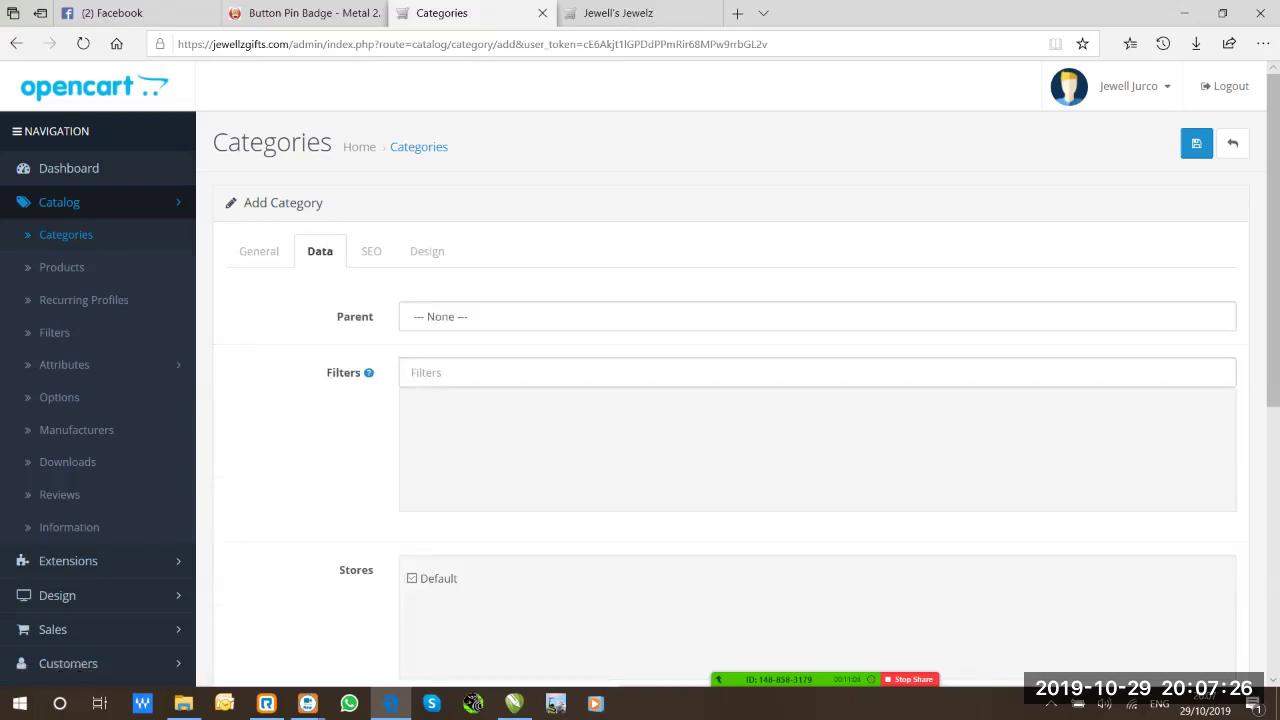
# Enable Top for the Drinkware category and set its sort order to 2
pyautogui.scroll(-3, 321, 251)
pyautogui.scroll(-3, 730, 370)
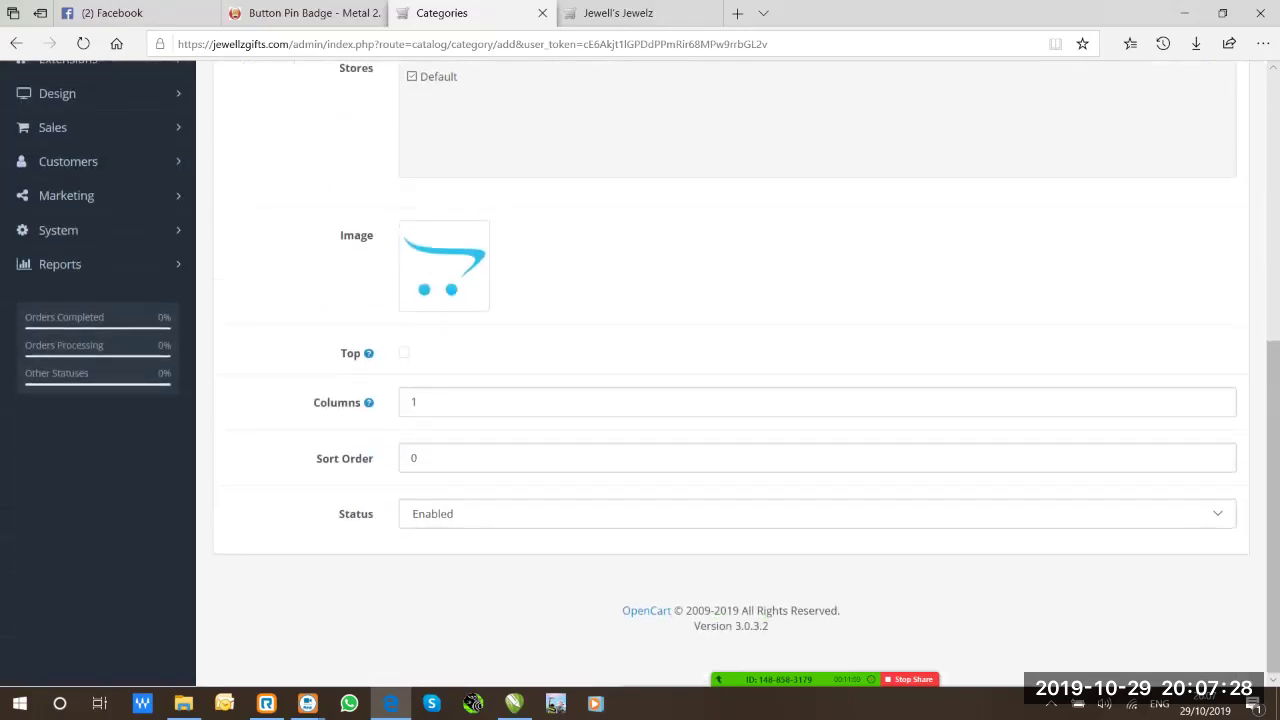
pyautogui.click(403, 353)
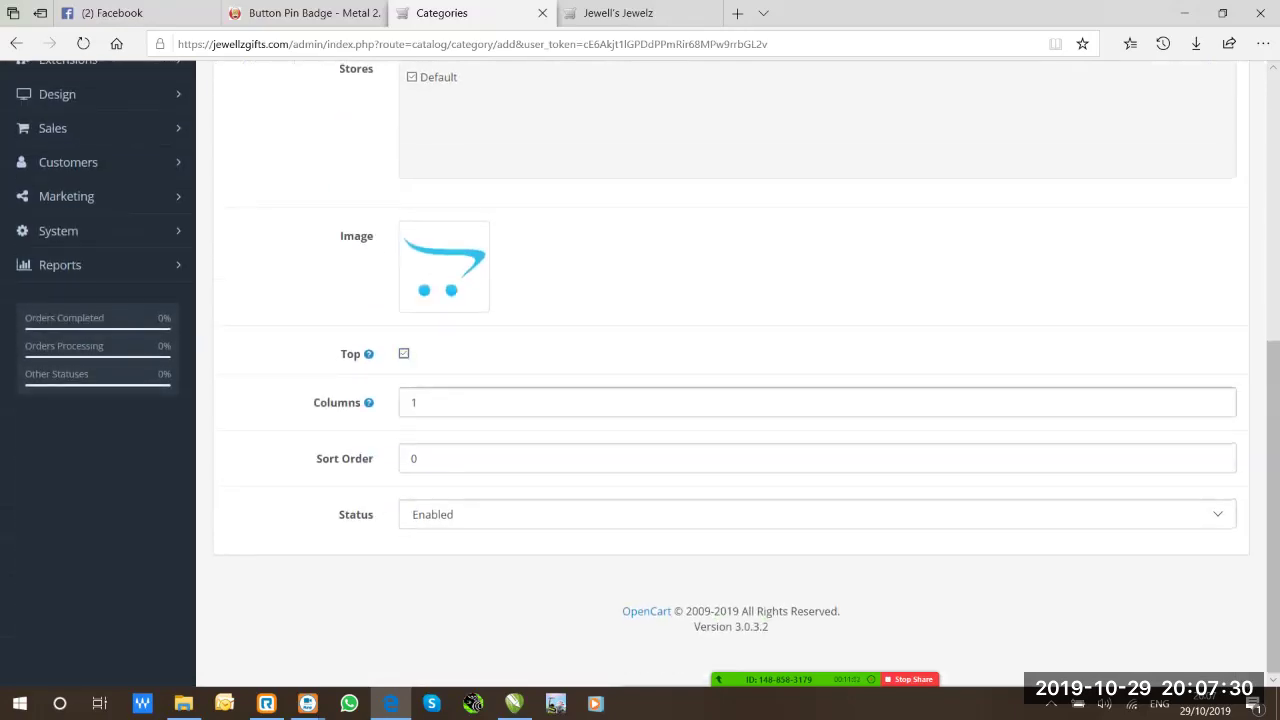
pyautogui.press('Tab')
pyautogui.press('Tab')
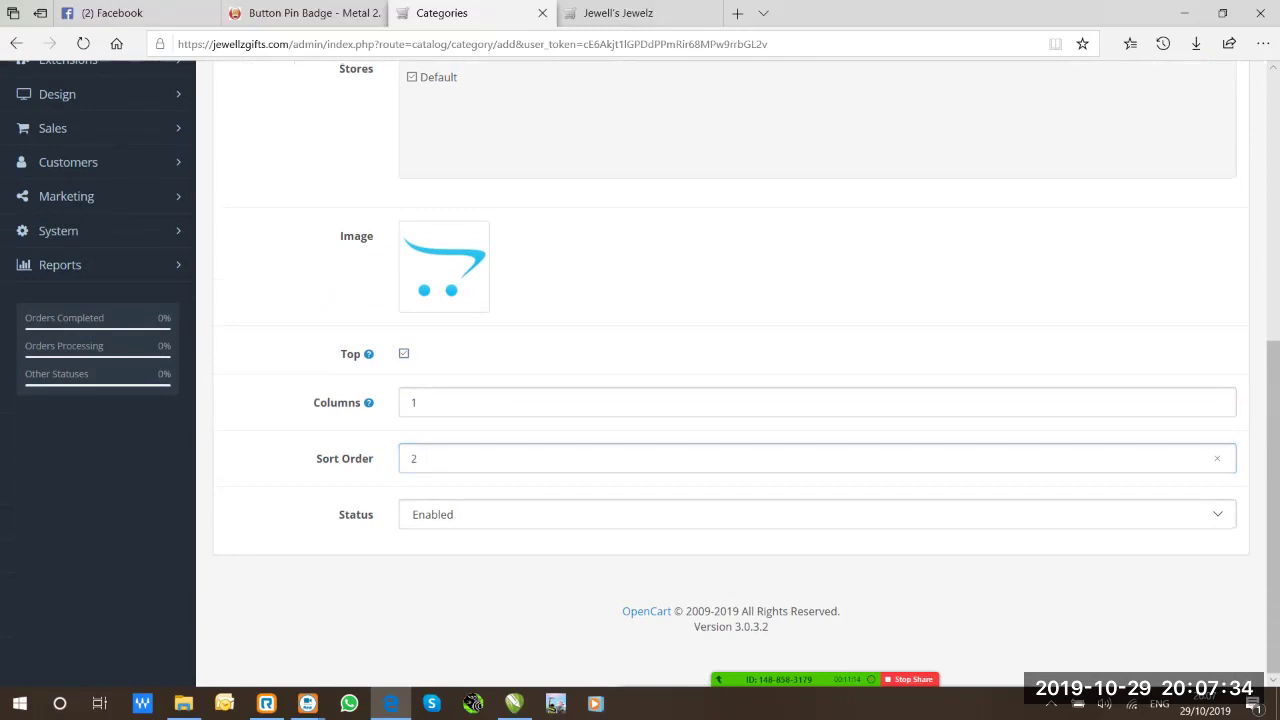
# Set the Drinkware category's default store SEO keyword to "drinkware-mugs-tumblers-" and save the new category
pyautogui.scroll(5, 640, 370)
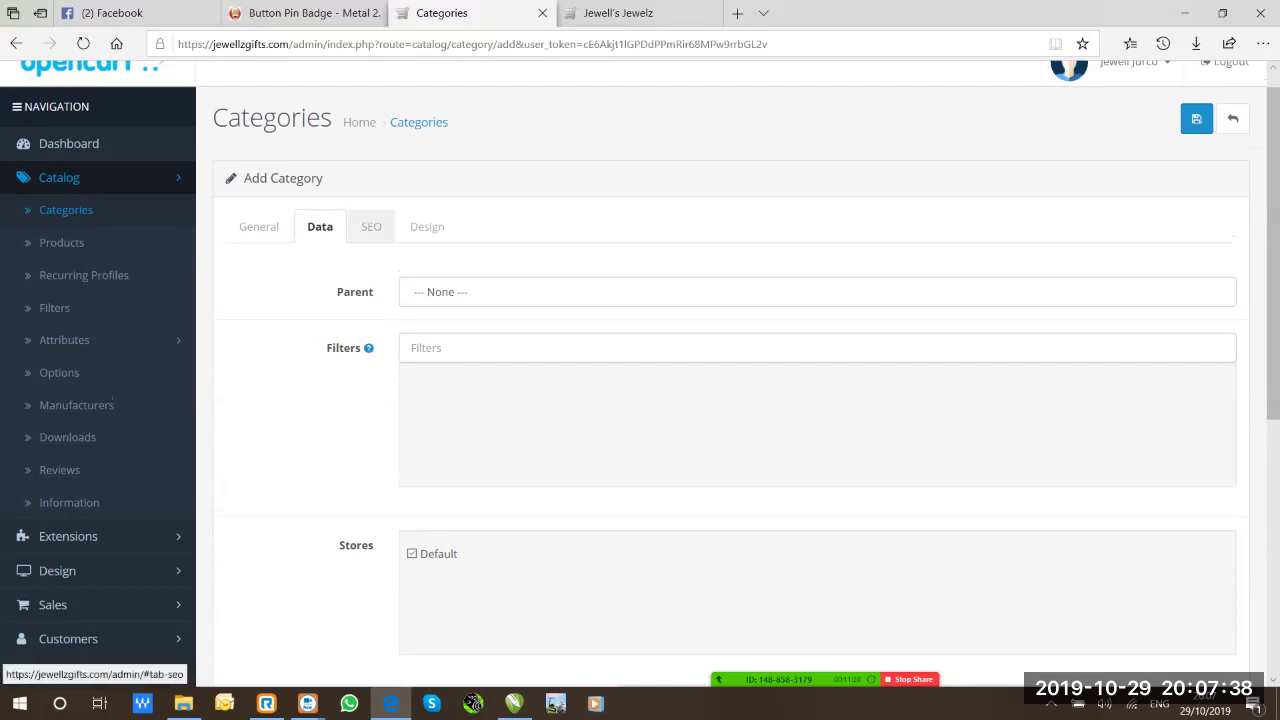
pyautogui.click(371, 226)
pyautogui.click(478, 390)
pyautogui.write('dra')
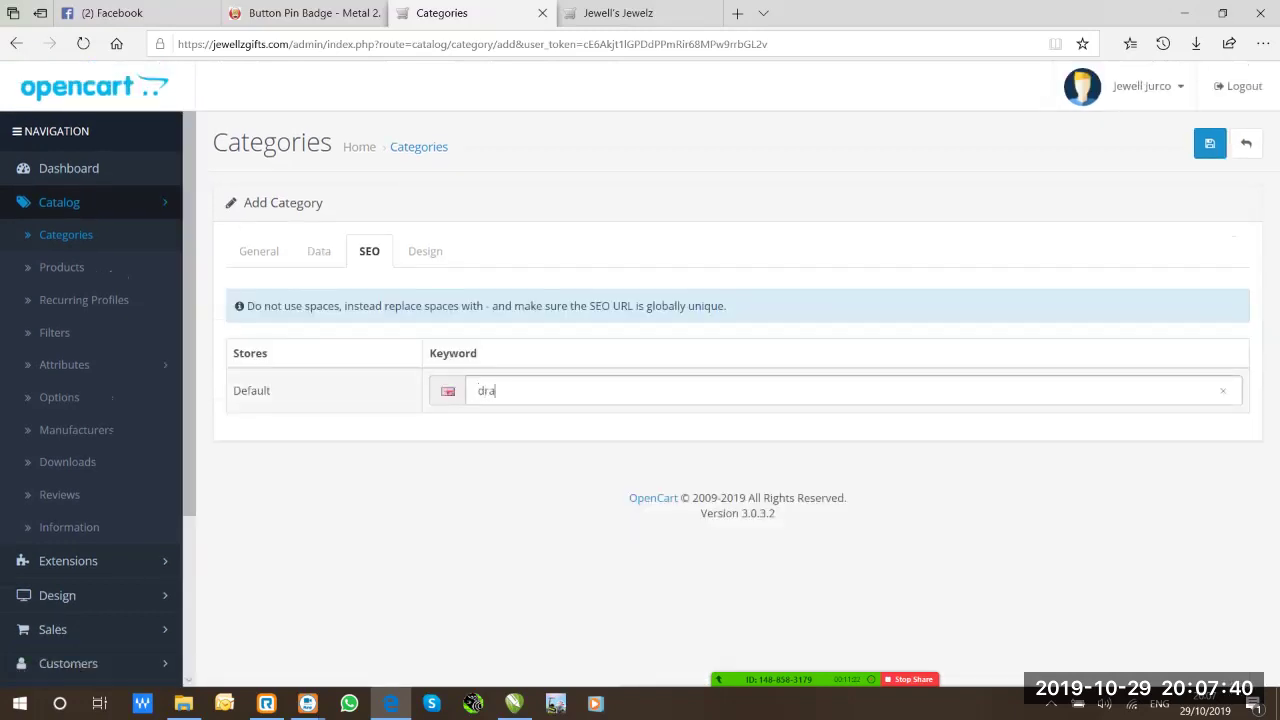
pyautogui.write('inkware-')
pyautogui.press('BackSpace')
pyautogui.write('mugs-tumblers-')
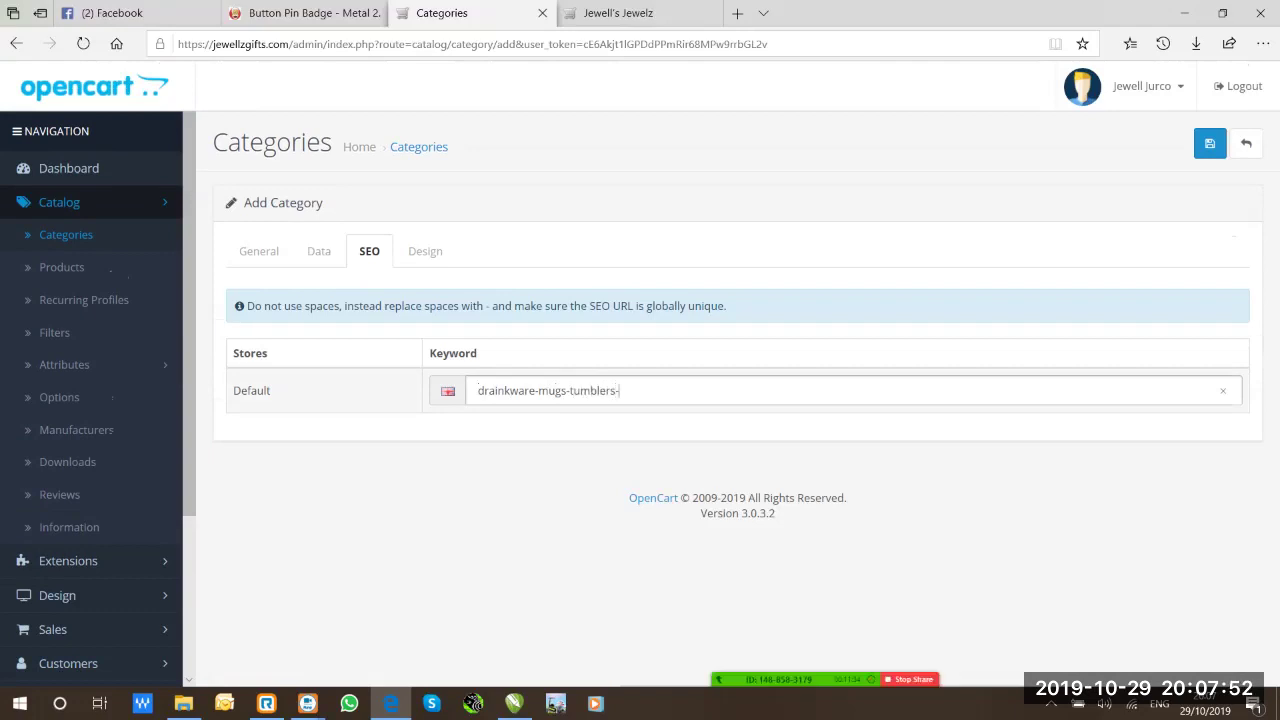
pyautogui.click(494, 390)
pyautogui.press('BackSpace')
pyautogui.press('End')
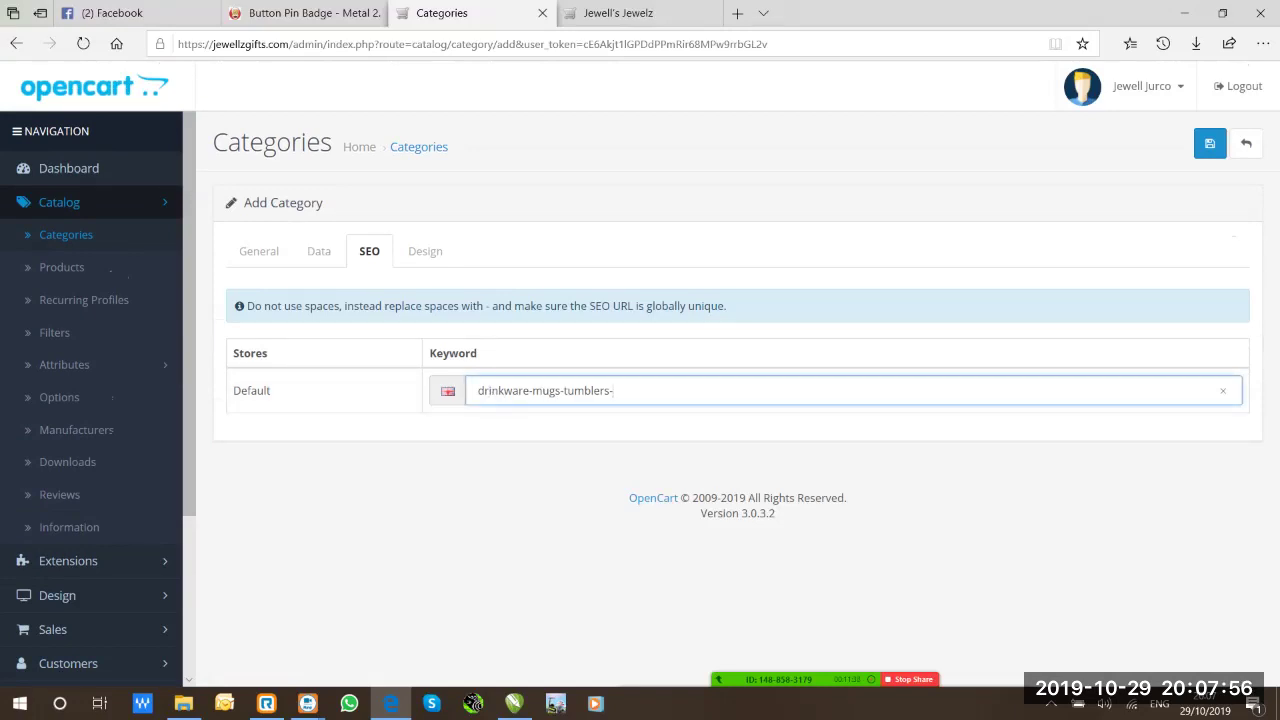
pyautogui.click(1209, 143)
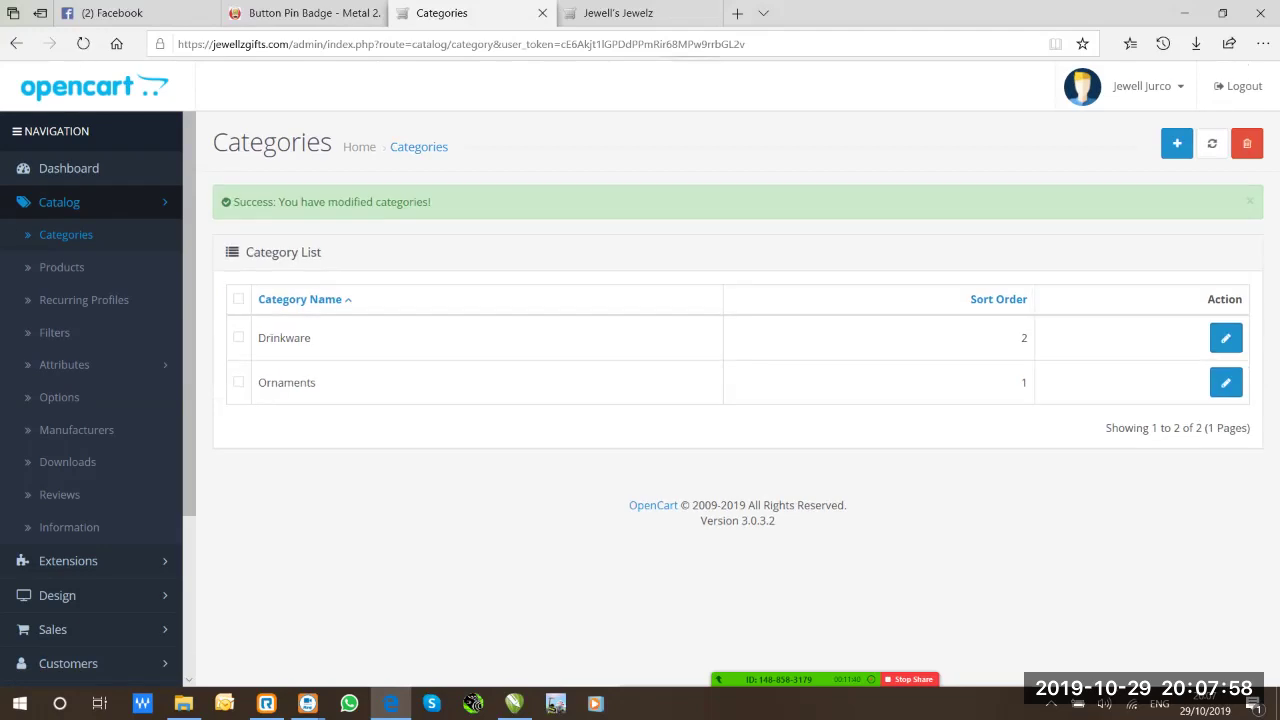
# Reload the Jewell's Jewelz storefront to check its category menu for Drinkware
pyautogui.hotkey('ctrl', 'Tab')
pyautogui.hotkey('ctrl', 'l')
pyautogui.press('Return')
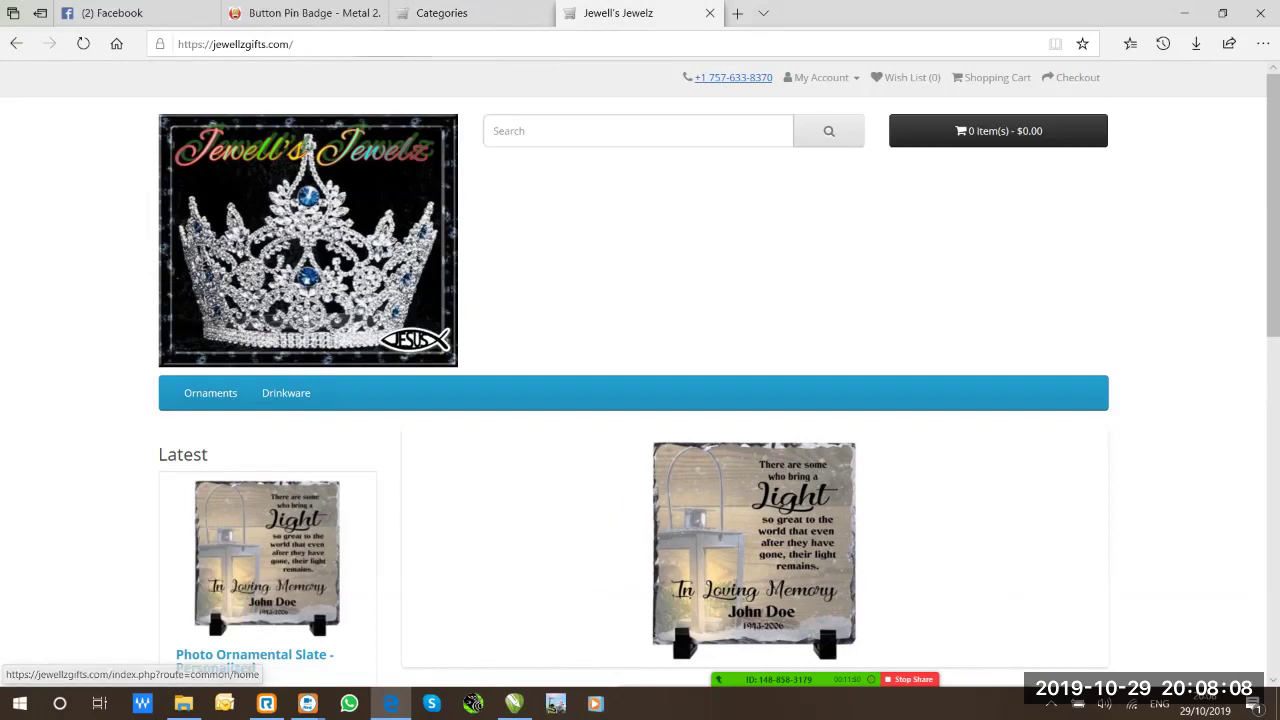
# Return to the store admin, open the catalog's product list and start adding a new product
pyautogui.hotkey('ctrl', 'shift', 'Tab')
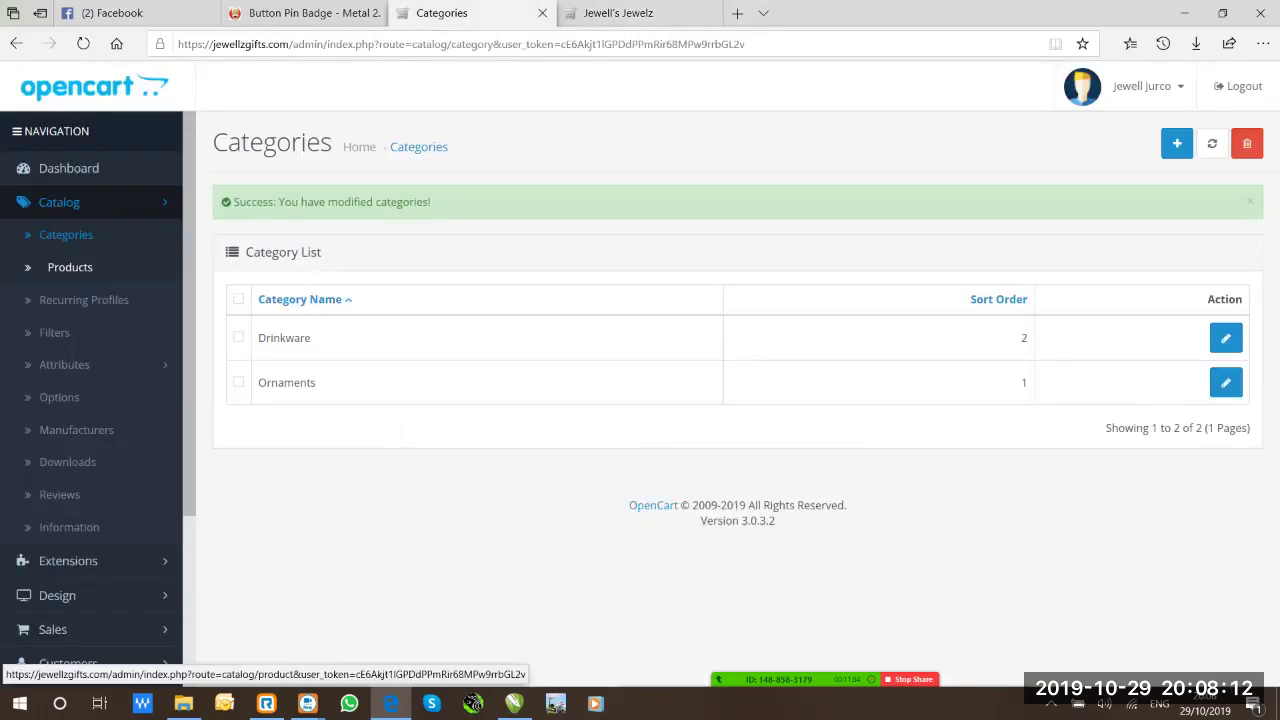
pyautogui.click(65, 235)
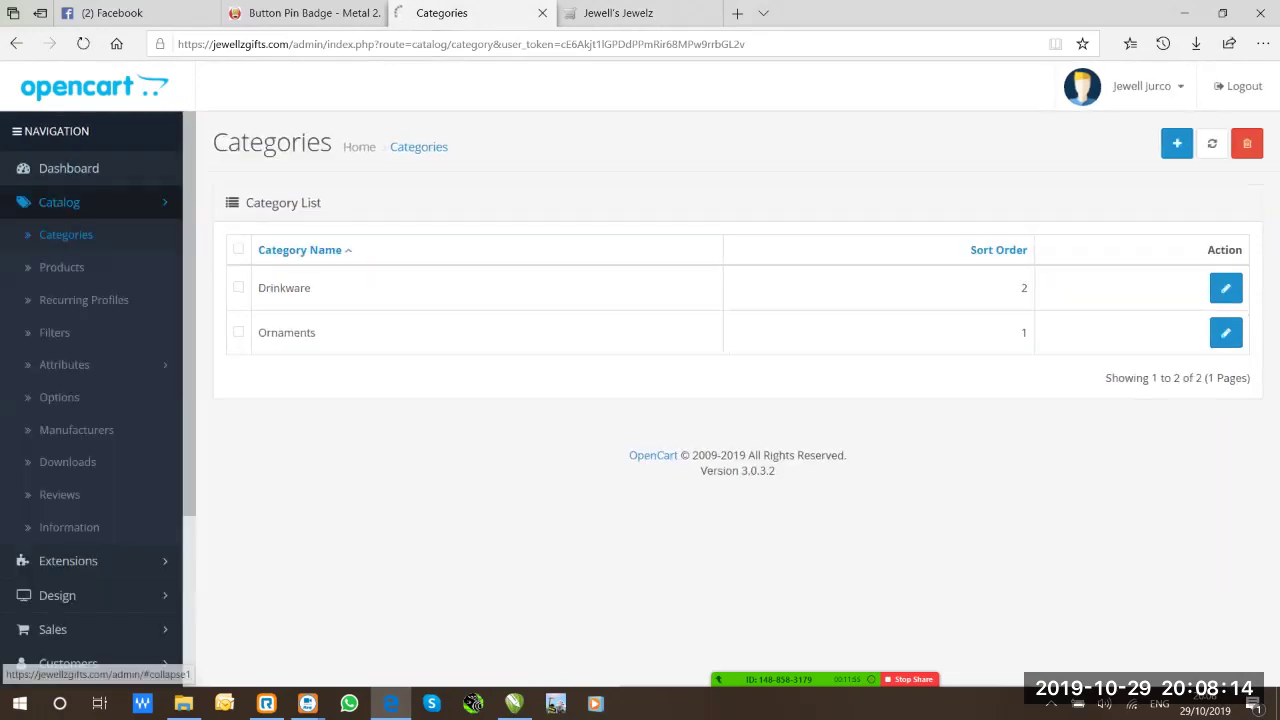
pyautogui.click(61, 267)
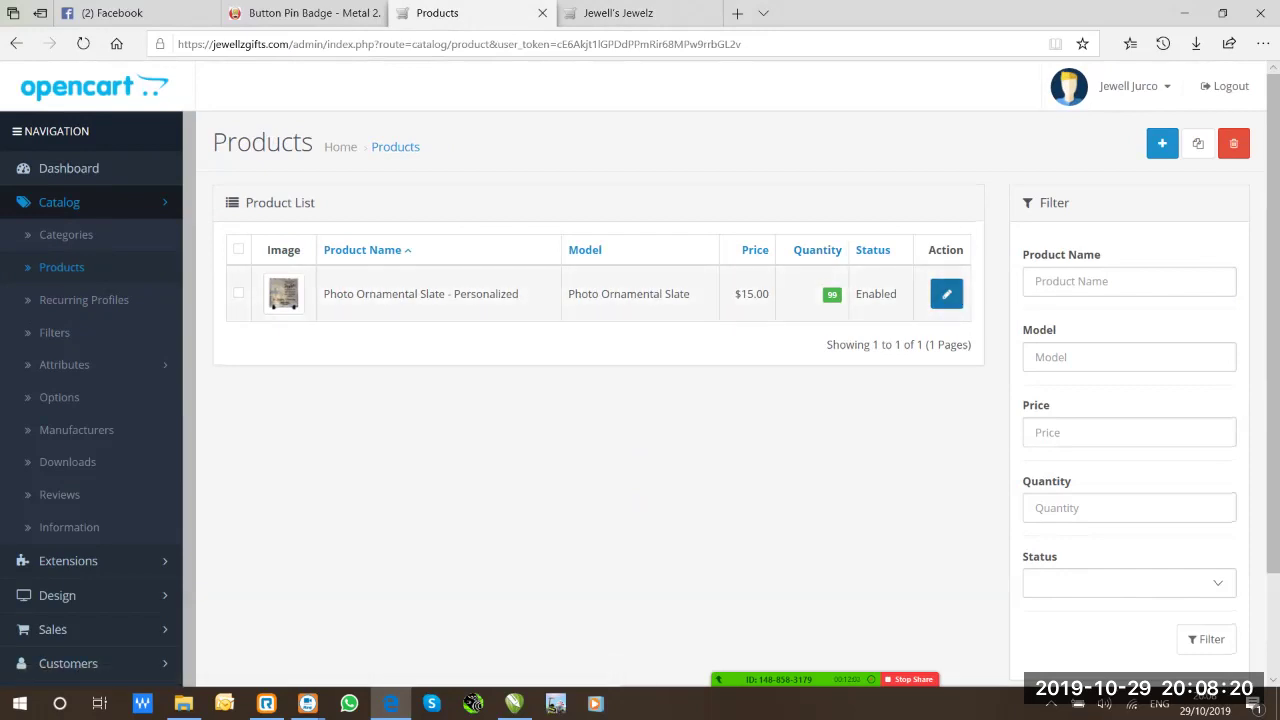
pyautogui.click(1162, 143)
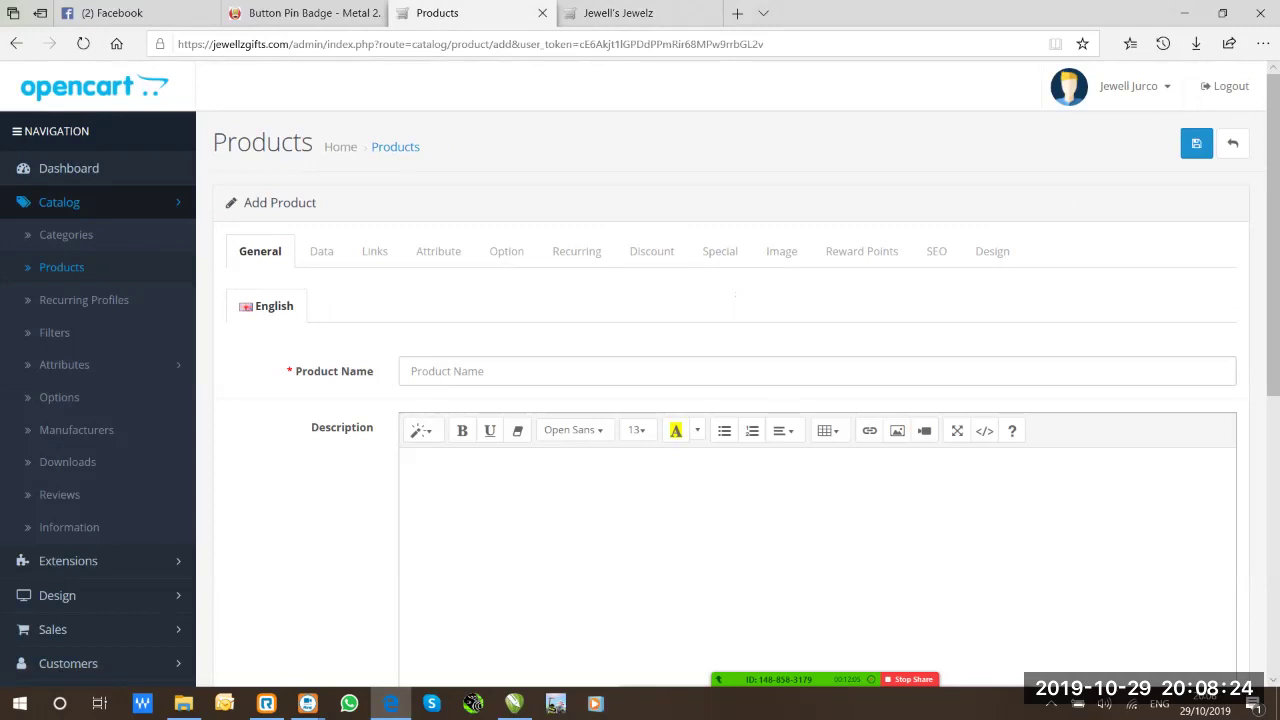
# Name the new product "White Ceramic Mug 11oz" and copy that name into its description
pyautogui.click(420, 371)
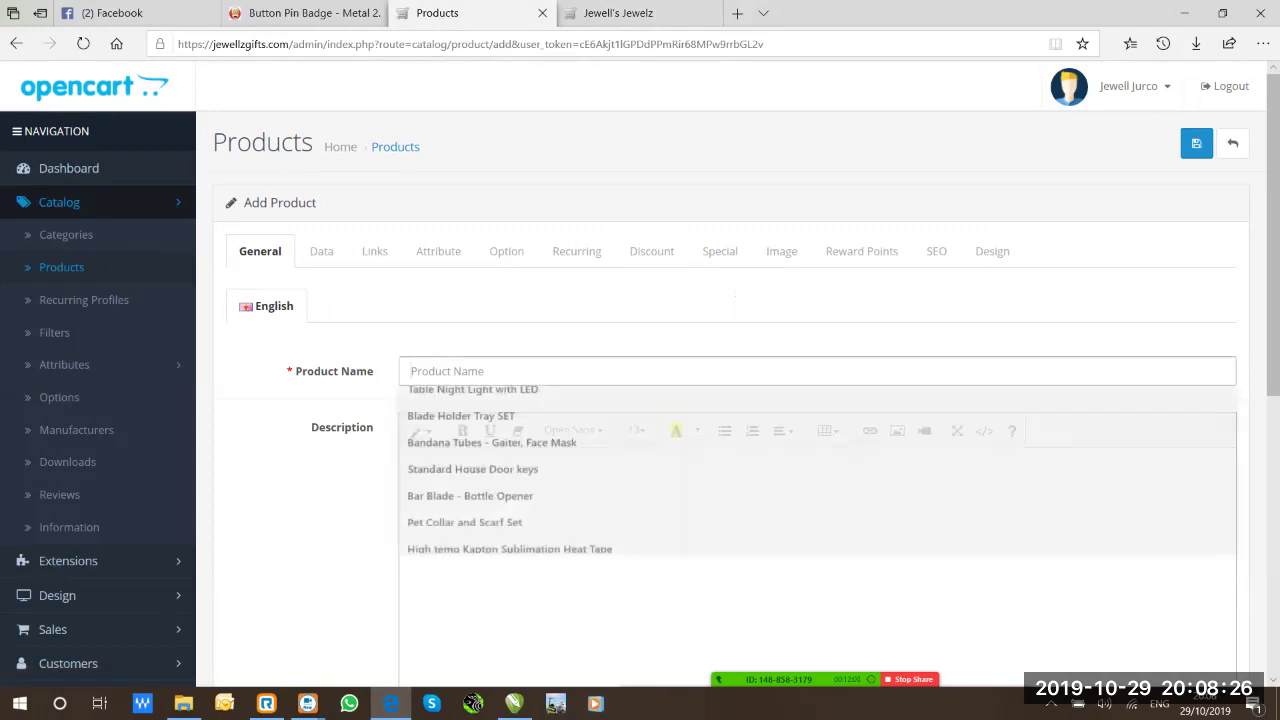
pyautogui.write('C')
pyautogui.press('BackSpace')
pyautogui.write('White Ceramic Mug 11oz')
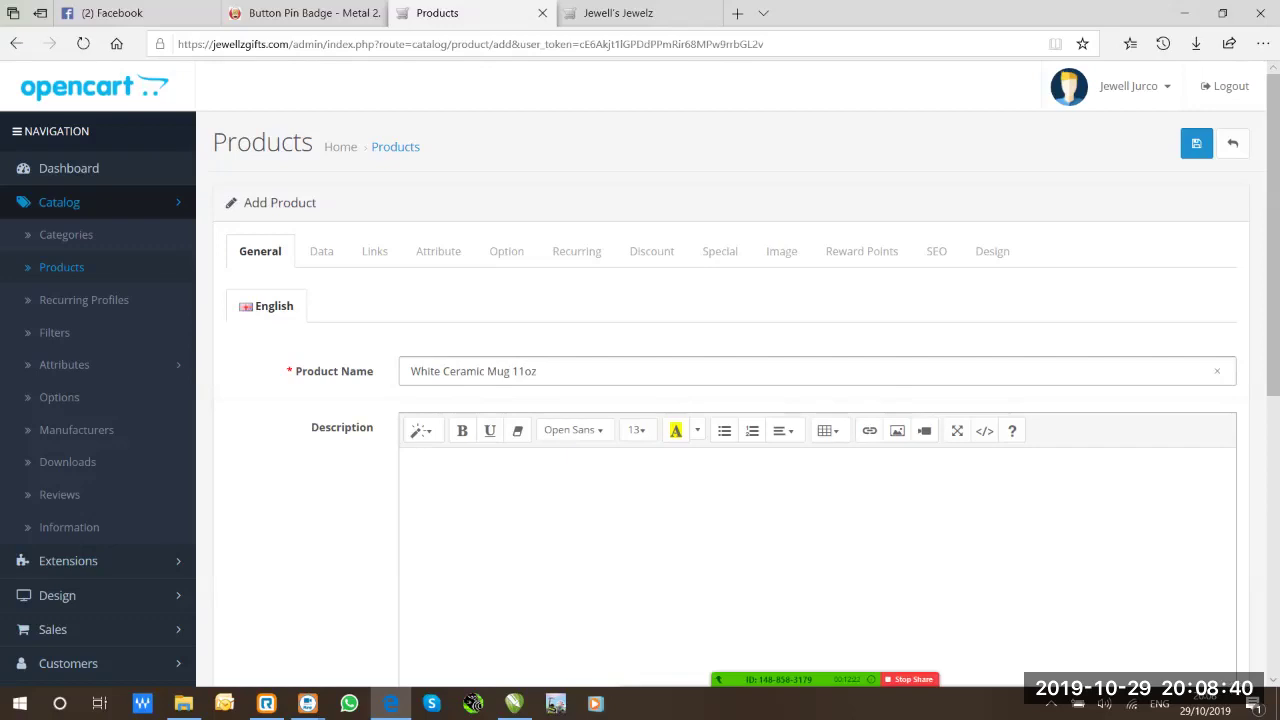
pyautogui.hotkey('ctrl', 'a')
pyautogui.hotkey('ctrl', 'c')
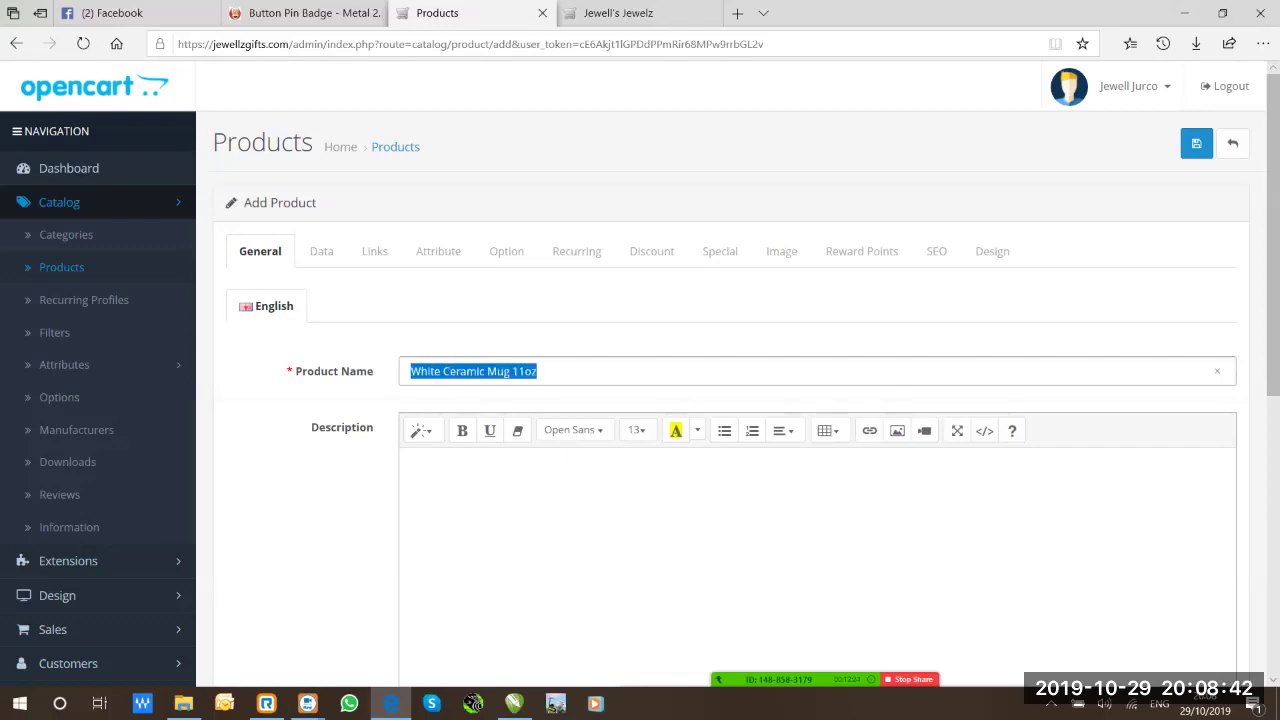
pyautogui.click(408, 463)
pyautogui.hotkey('ctrl', 'v')
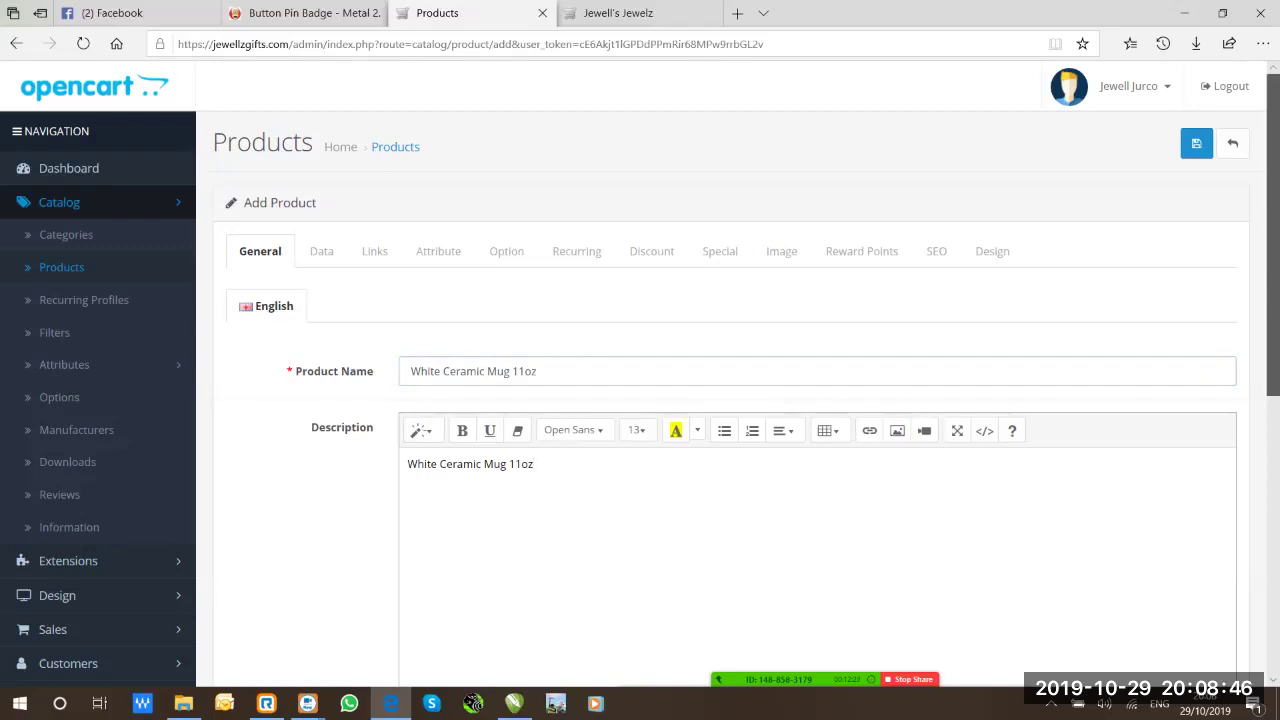
# Paste "White Ceramic Mug 11oz" into the product's meta tag title, meta tag description, meta tag keywords and product tags
pyautogui.scroll(-4, 730, 400)
pyautogui.click(420, 351)
pyautogui.hotkey('ctrl', 'v')
pyautogui.click(420, 408)
pyautogui.hotkey('ctrl', 'v')
pyautogui.click(420, 526)
pyautogui.hotkey('ctrl', 'v')
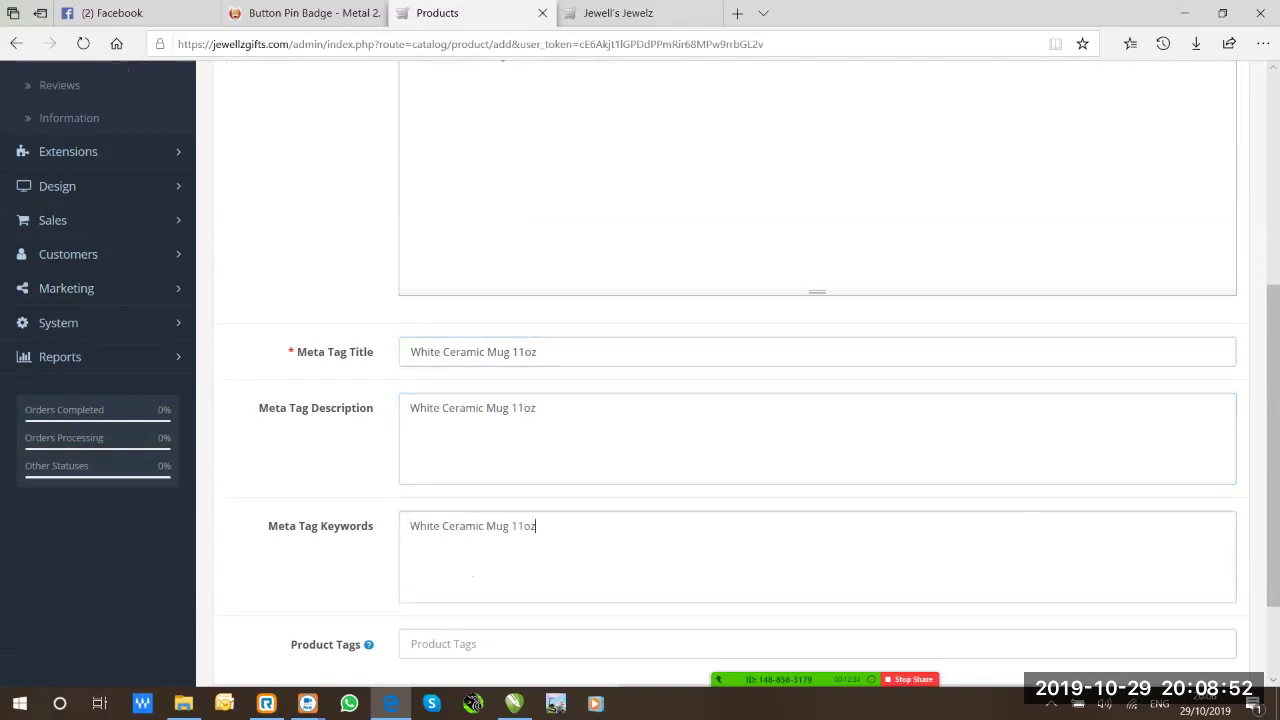
pyautogui.click(420, 644)
pyautogui.hotkey('ctrl', 'v')
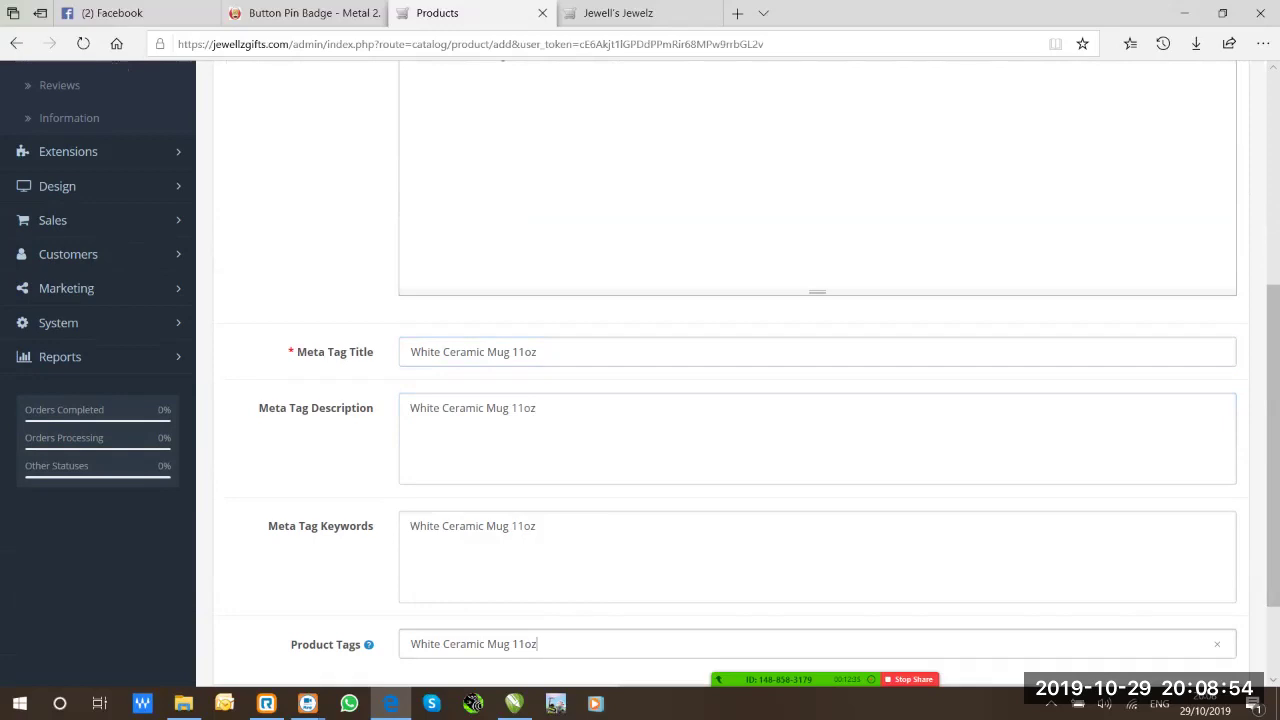
pyautogui.press('Tab')
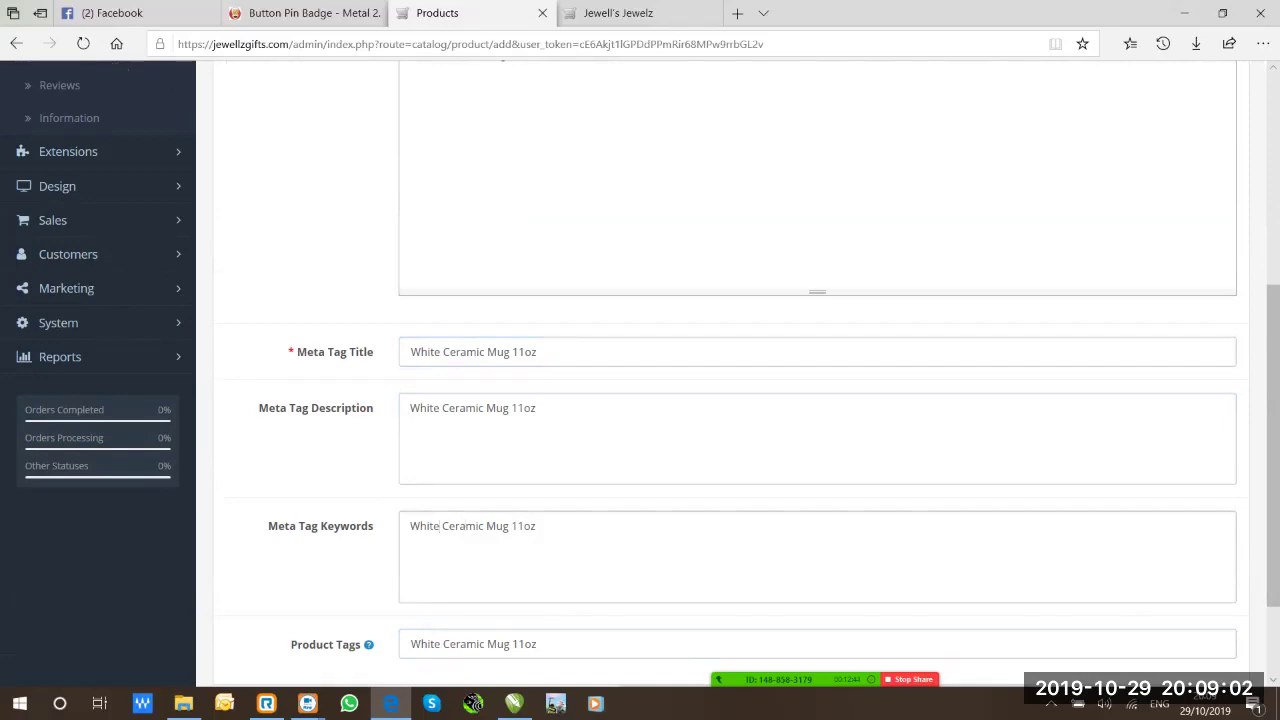
# Separate the words in the meta tag keywords with commas to read "White, Ceramic, Mug, 11oz,"
pyautogui.click(441, 526)
pyautogui.write(',')
pyautogui.click(488, 526)
pyautogui.write(',')
pyautogui.click(514, 526)
pyautogui.write(',')
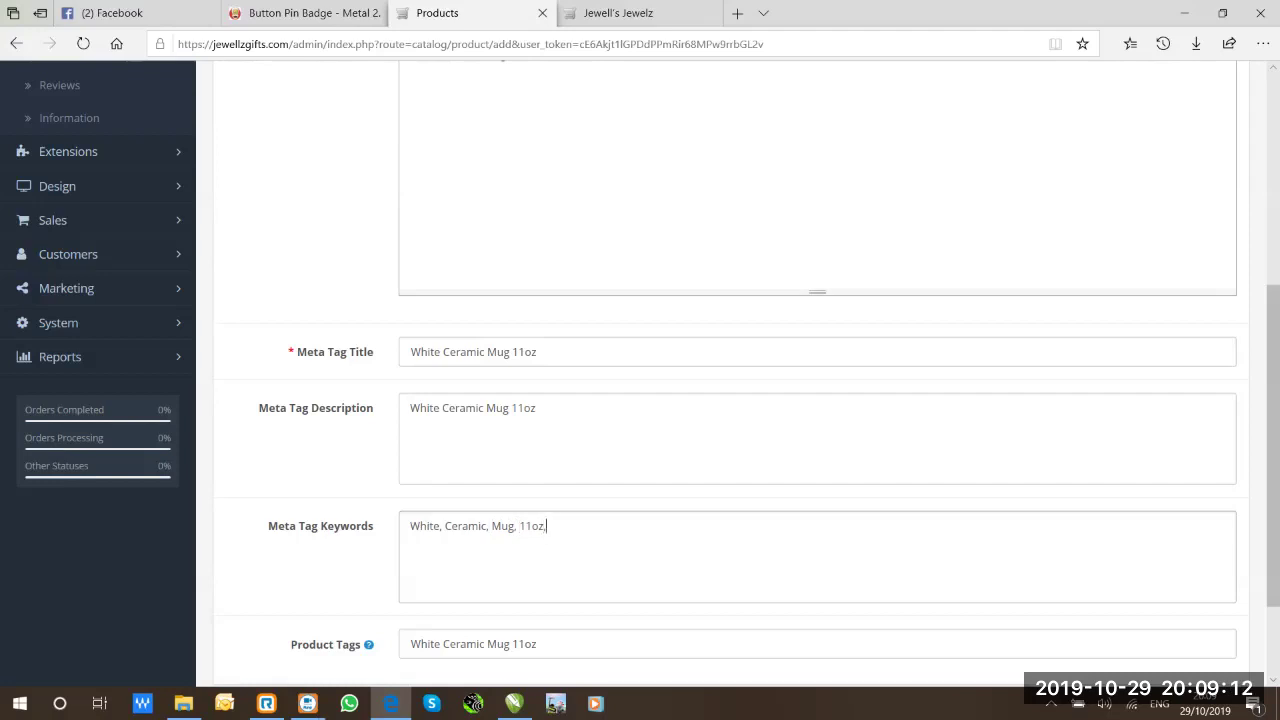
# Replace the product tags with a copy of the comma-separated meta tag keywords
pyautogui.hotkey('ctrl', 'a')
pyautogui.hotkey('ctrl', 'c')
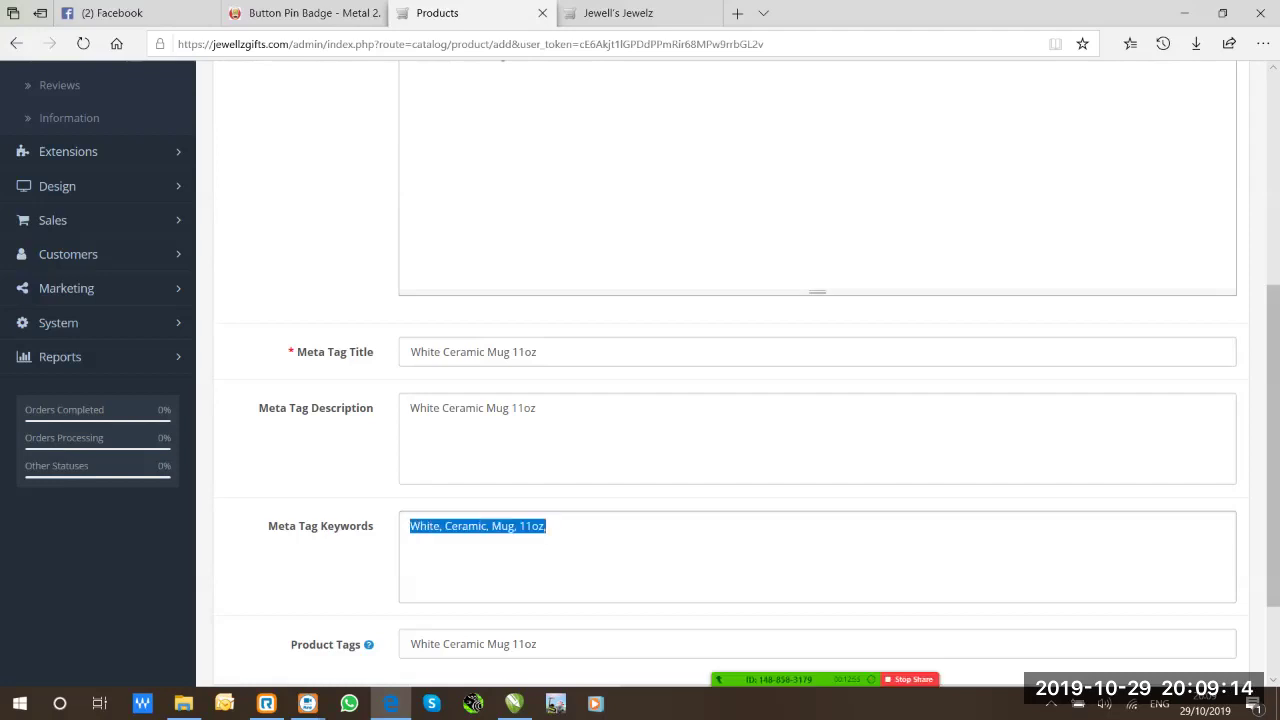
pyautogui.press('Tab')
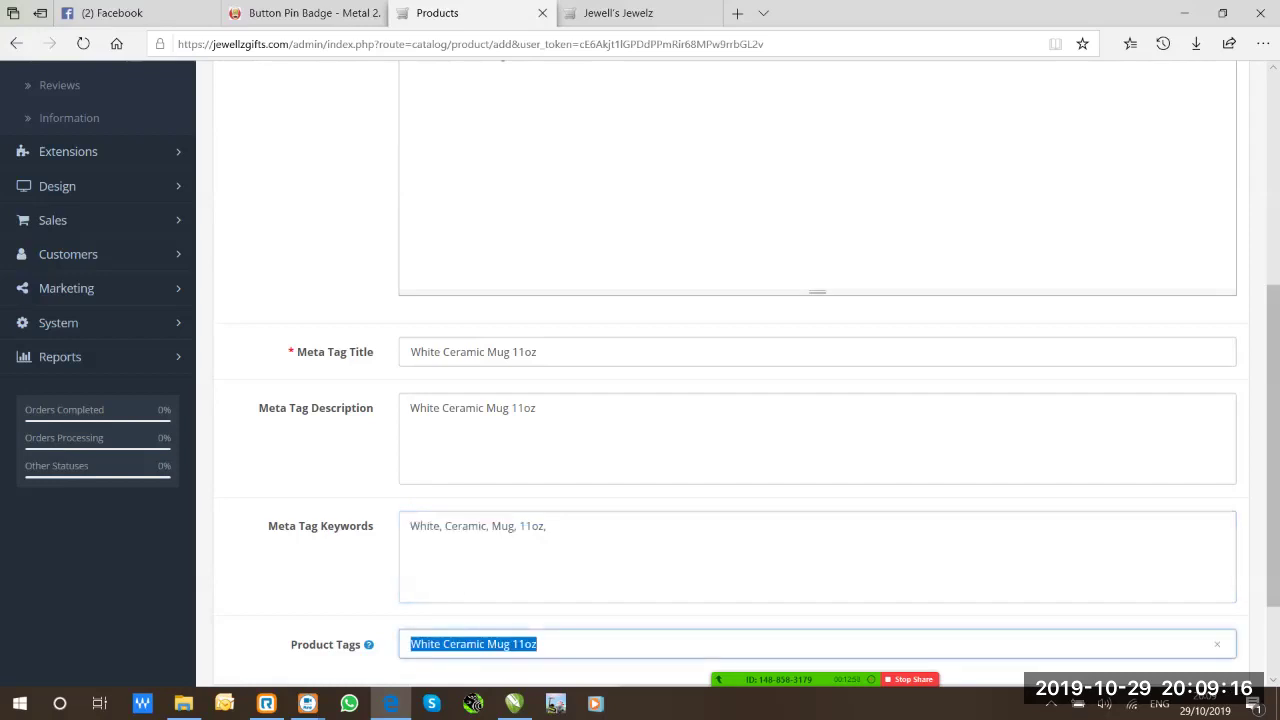
pyautogui.hotkey('ctrl', 'v')
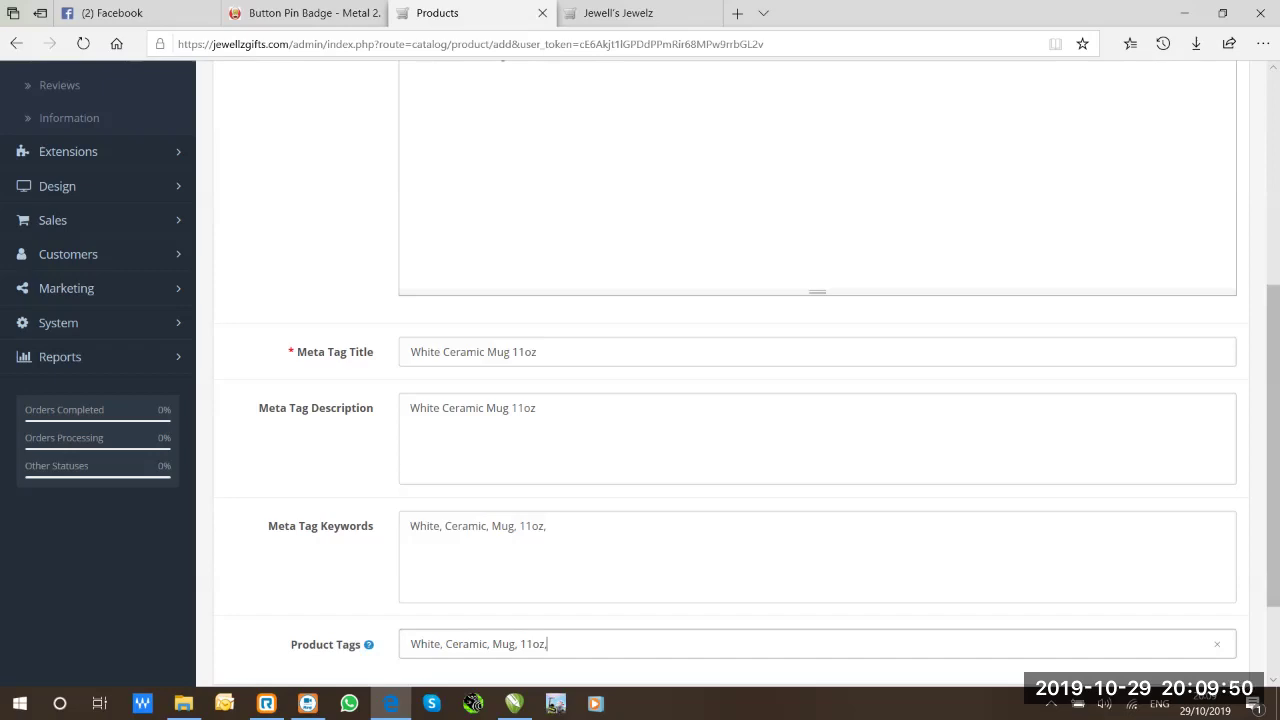
# Remove "White," from the product tags, leaving "Ceramic, Mug, 11oz,"
pyautogui.moveTo(548, 644); pyautogui.dragTo(410, 644)
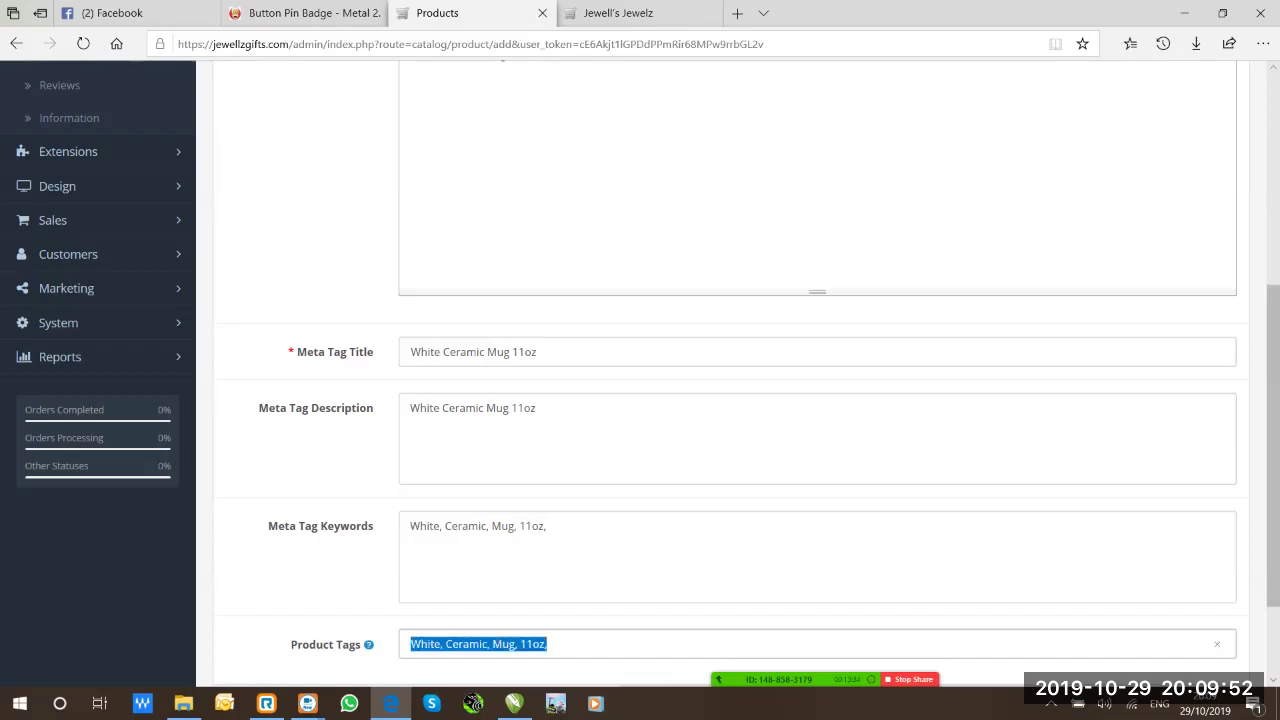
pyautogui.click(410, 644)
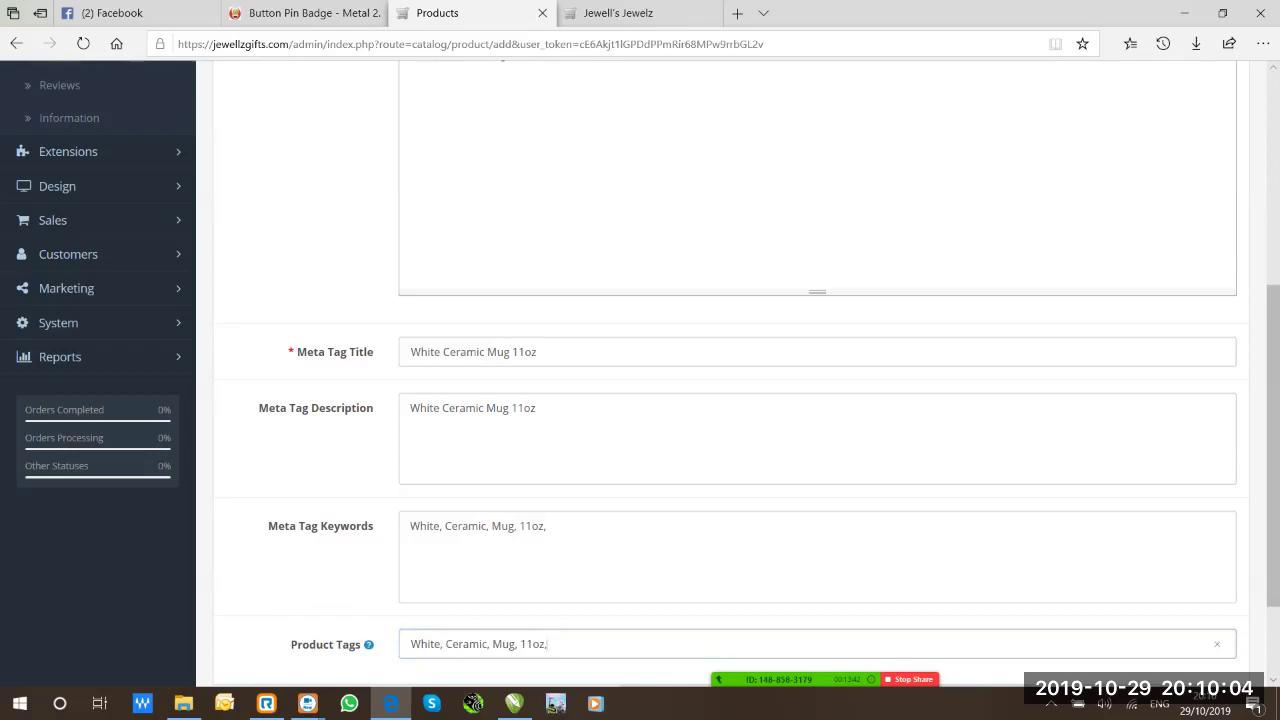
pyautogui.press('Home')
pyautogui.hotkey('ctrl', 'shift', 'Right')
pyautogui.press('Delete')
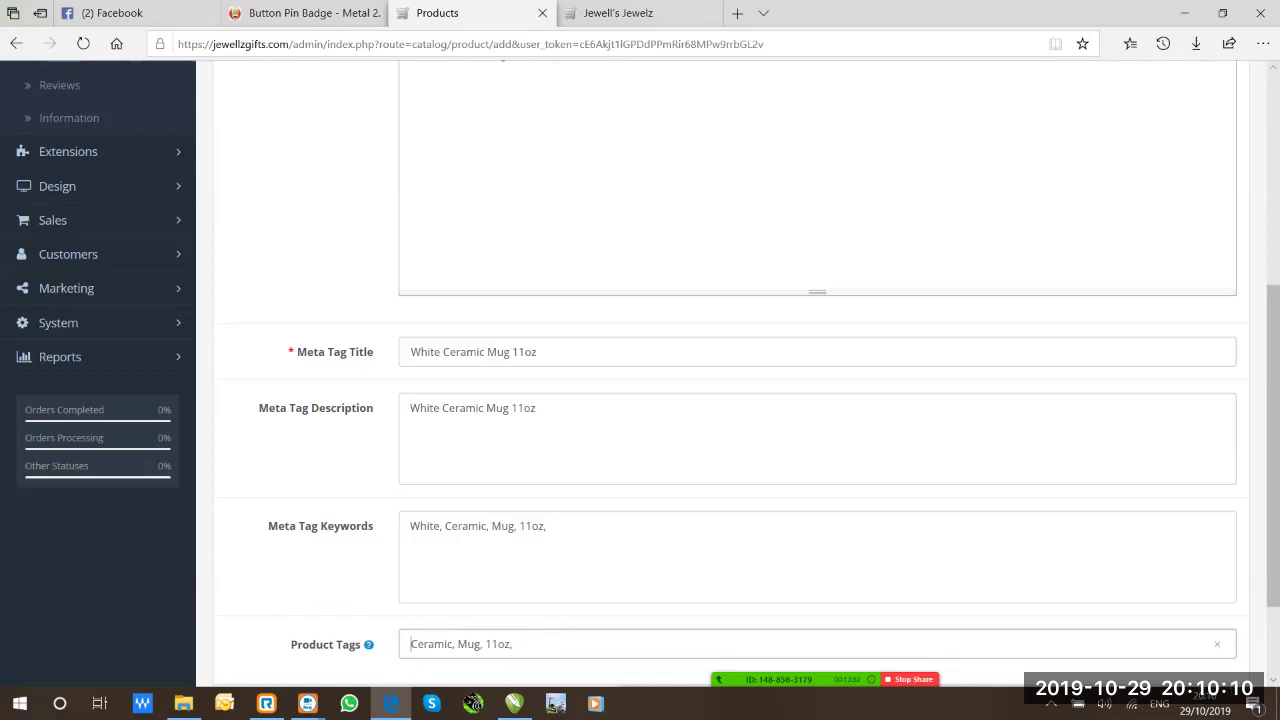
pyautogui.press('Tab')
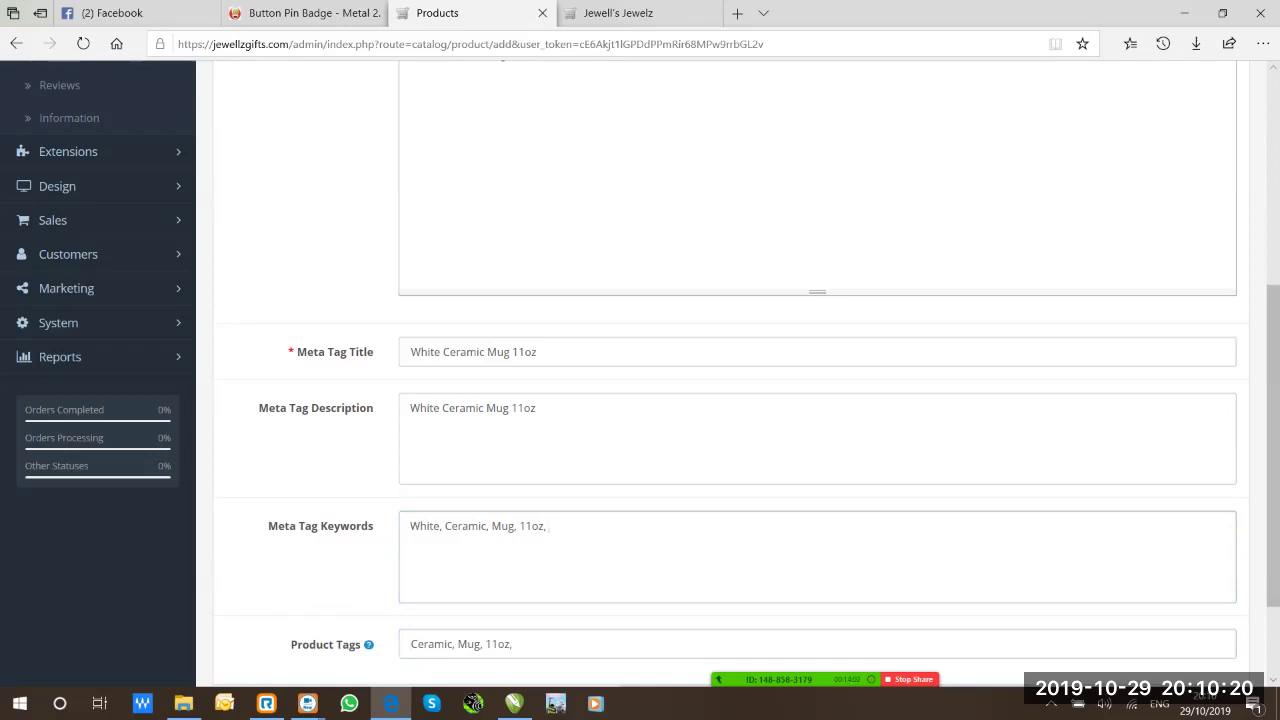
# Append "personalized, printed," to the end of the meta tag keywords
pyautogui.write('personalized, perinted')
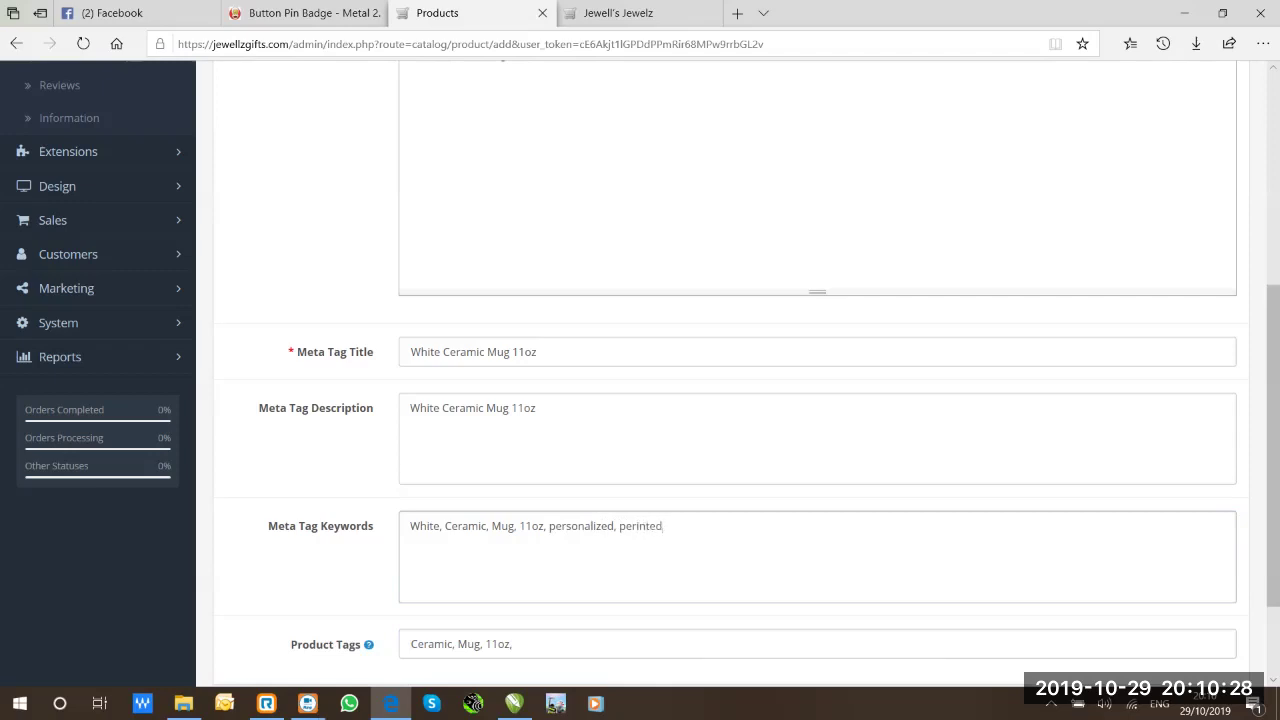
pyautogui.click(636, 526)
pyautogui.press('BackSpace')
pyautogui.write(',')
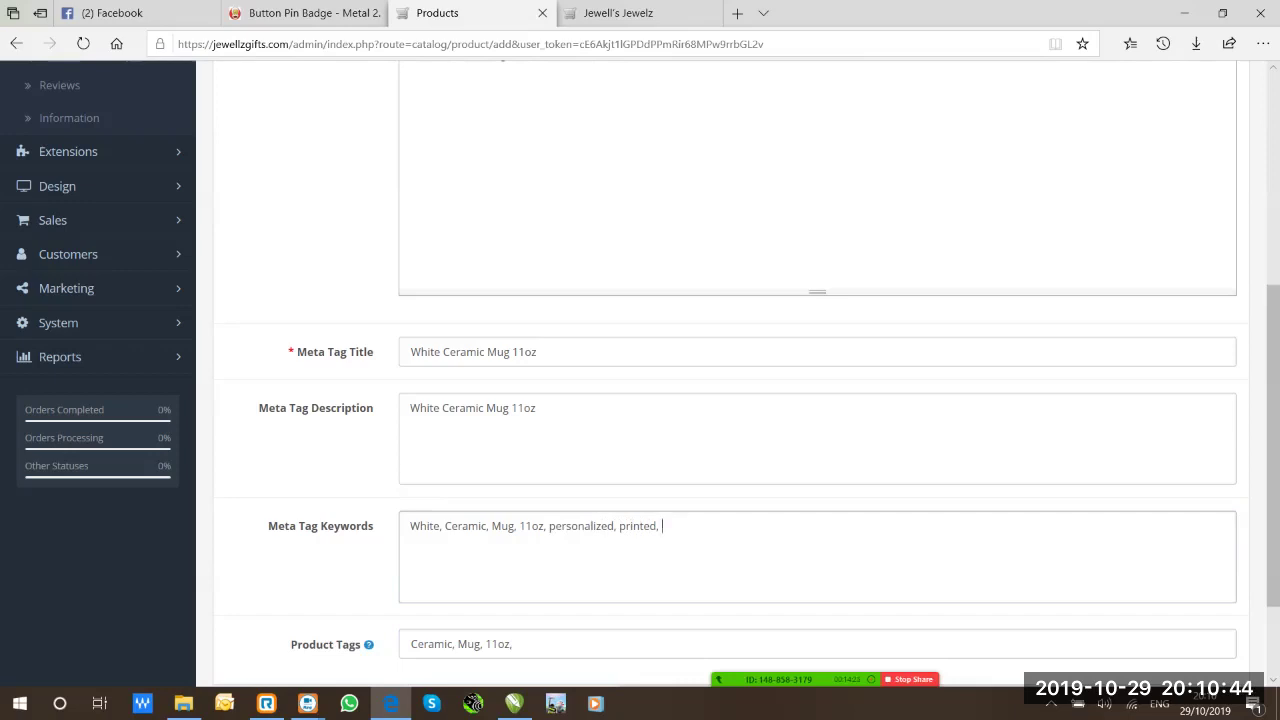
pyautogui.write('personalised')
pyautogui.hotkey('ctrl', 'shift', 'Left')
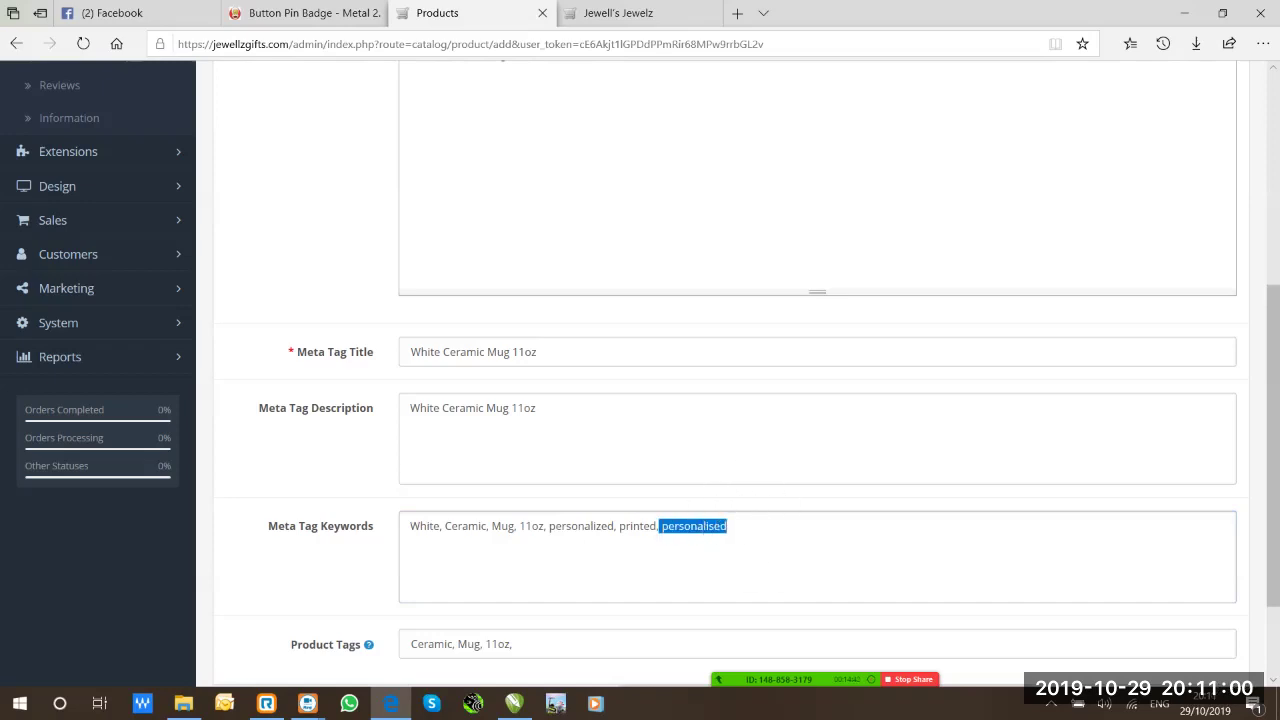
pyautogui.press('BackSpace')
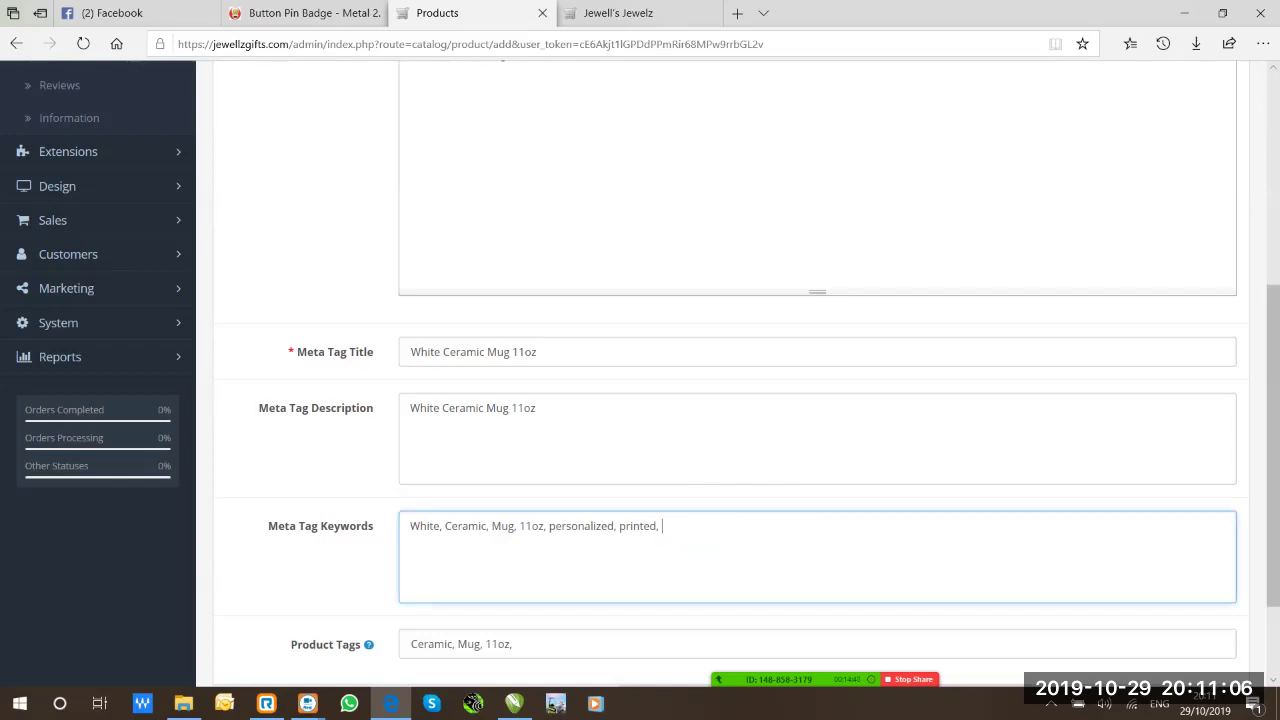
# Below a blank line in the description, add "Custom printed White Ceramic 11oz - Personalized Just for you... To keep forever, and ever!"
pyautogui.scroll(6, 700, 400)
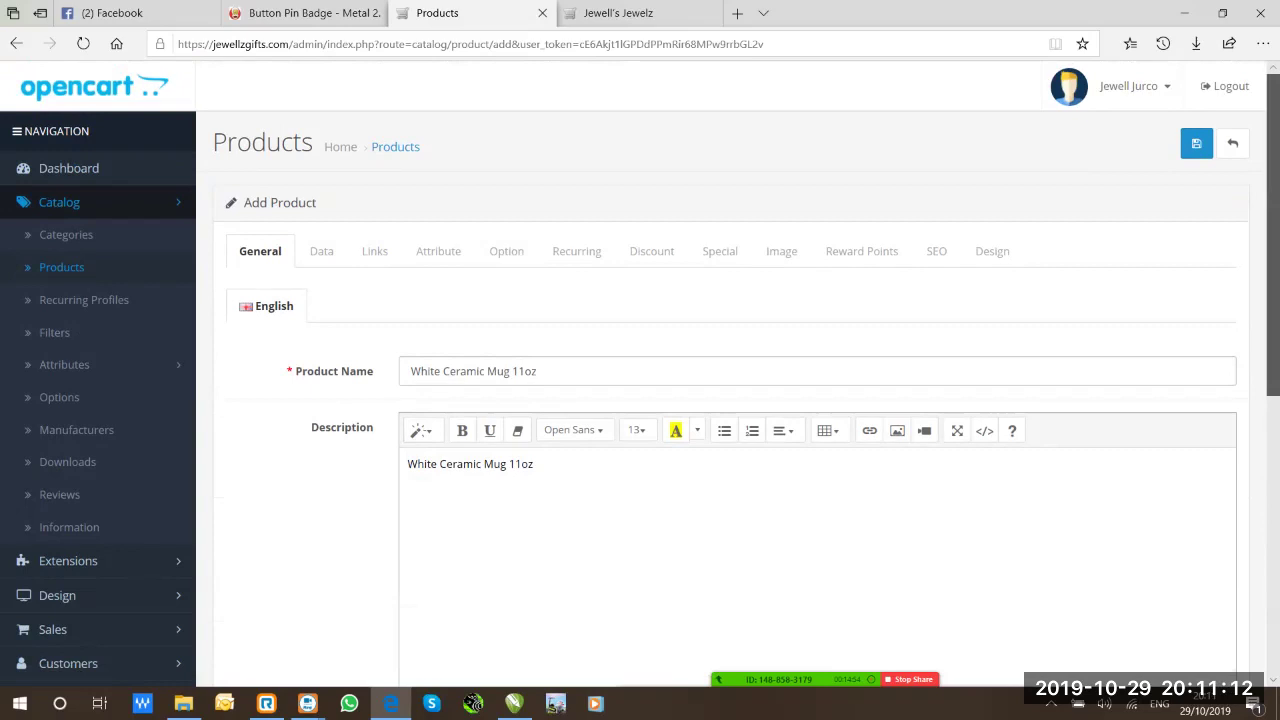
pyautogui.scroll(-2, 700, 400)
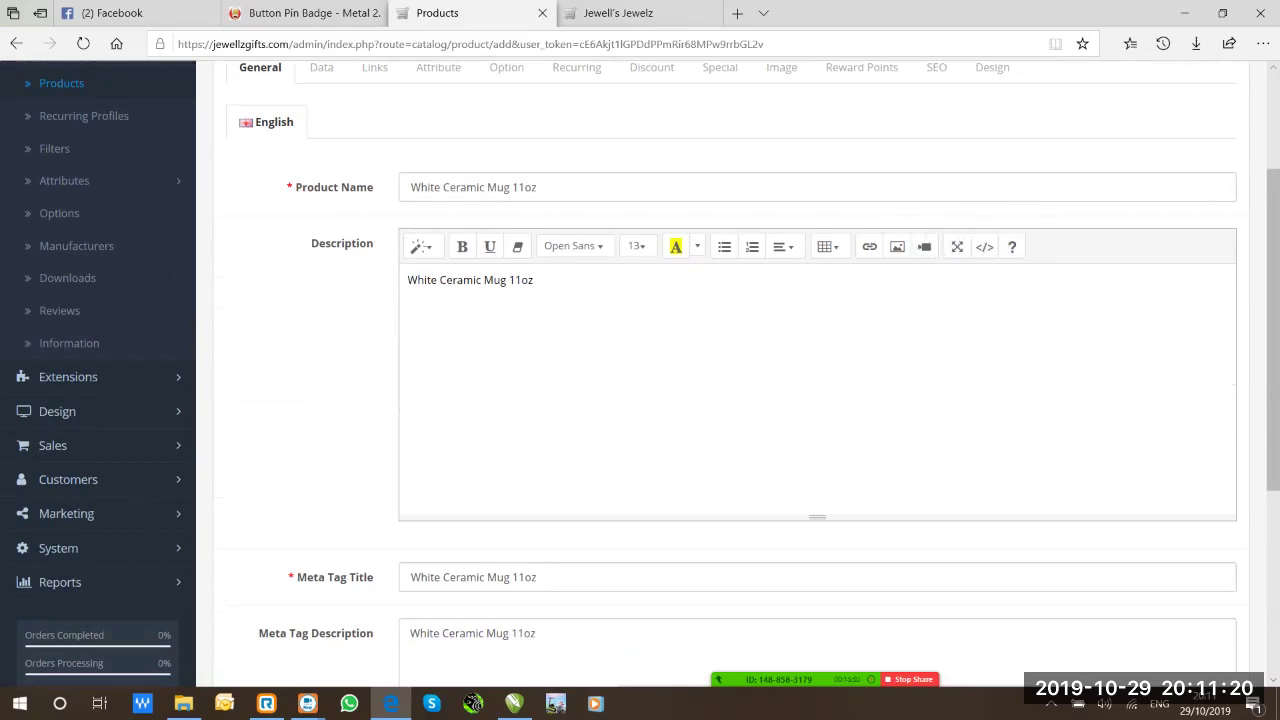
pyautogui.press('Return')
pyautogui.write('Cus')
pyautogui.write('m per')
pyautogui.press('BackSpace')
pyautogui.press('BackSpace')
pyautogui.write('rinted')
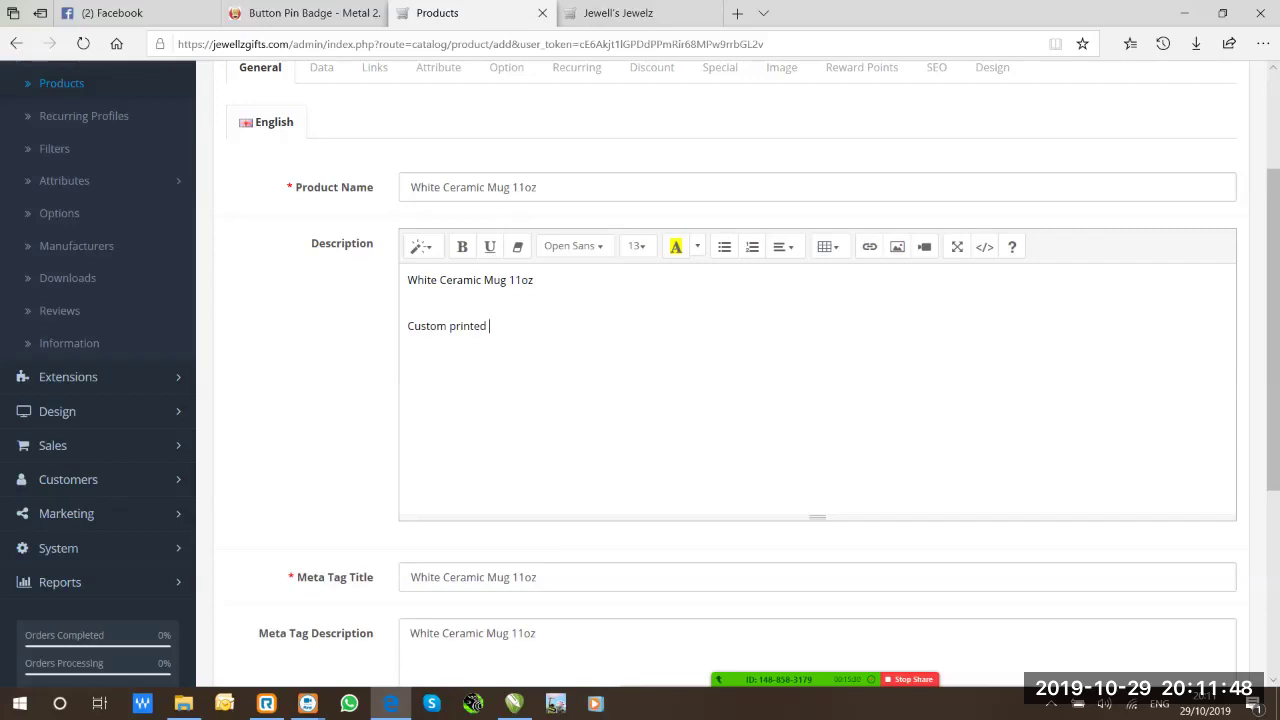
pyautogui.write('White Cera')
pyautogui.press('BackSpace')
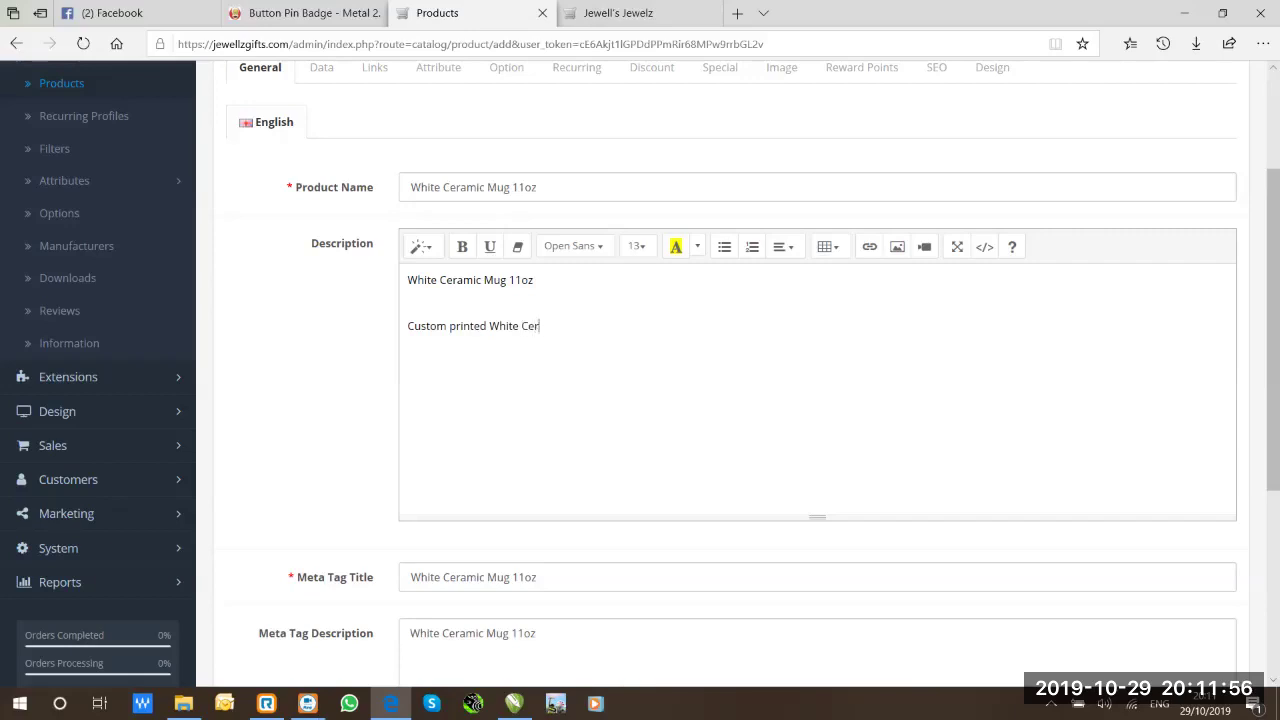
pyautogui.write('amic 11oz - Personal')
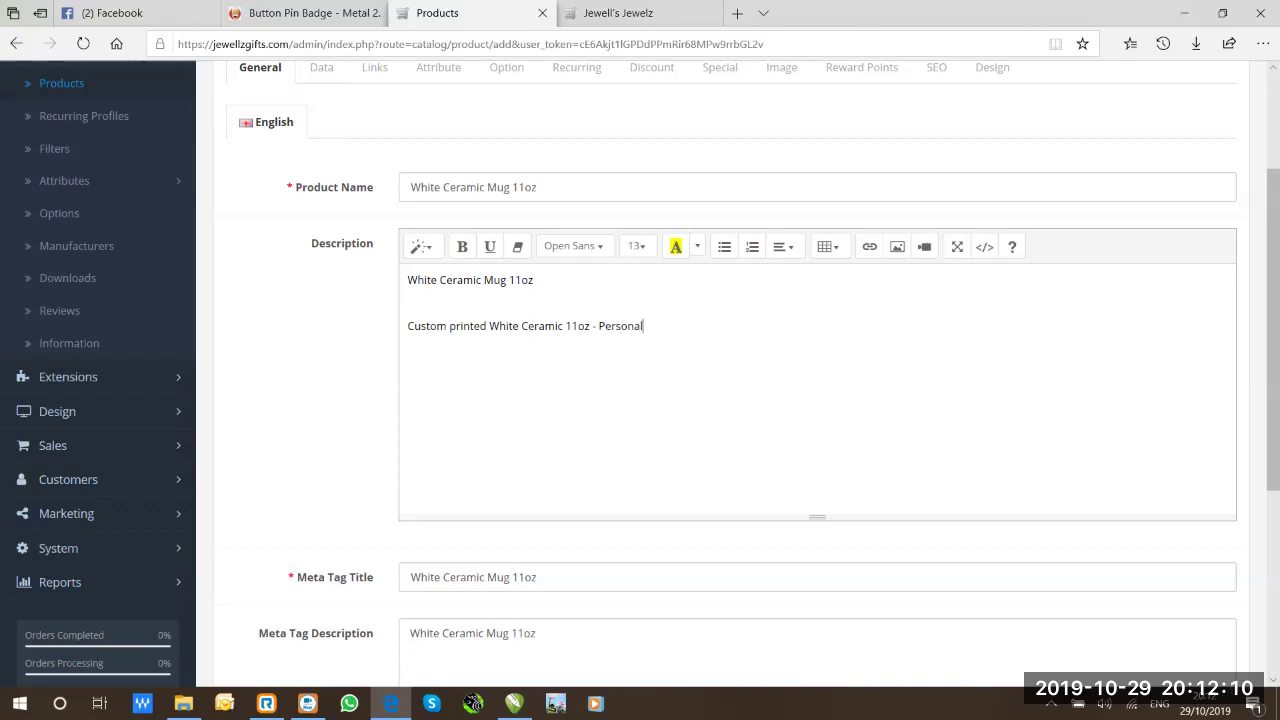
pyautogui.write('ized Just for you... To keep forever')
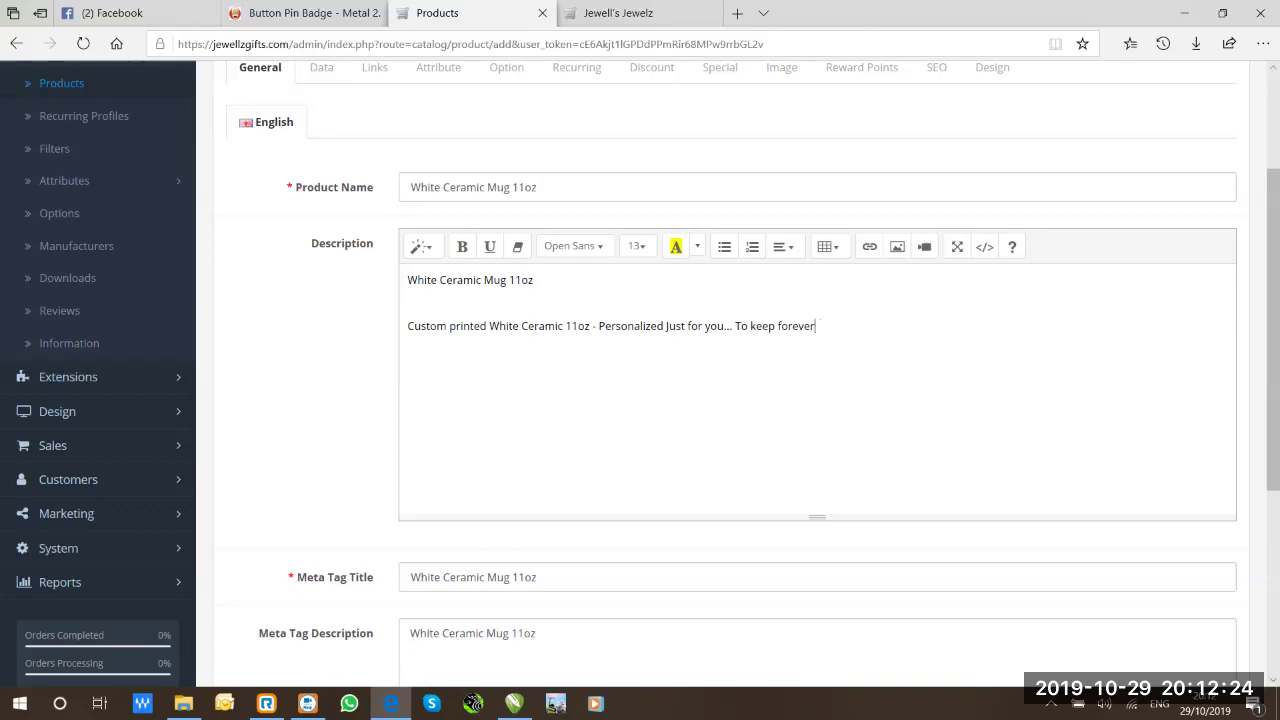
pyautogui.write(', and ever!')
pyautogui.press('Return')
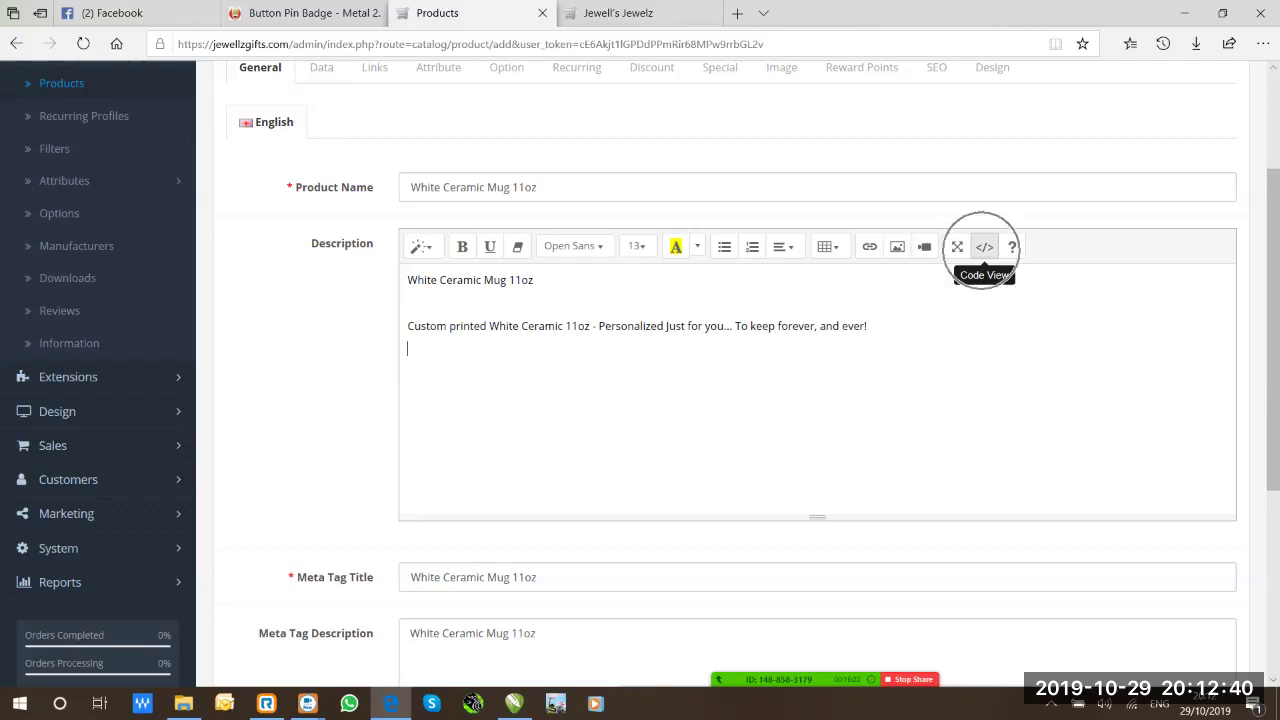
# In the description's HTML code, break the line after the first <br> and enclose "White Ceramic Mug 11oz" in <h1> tags
pyautogui.click(984, 246)
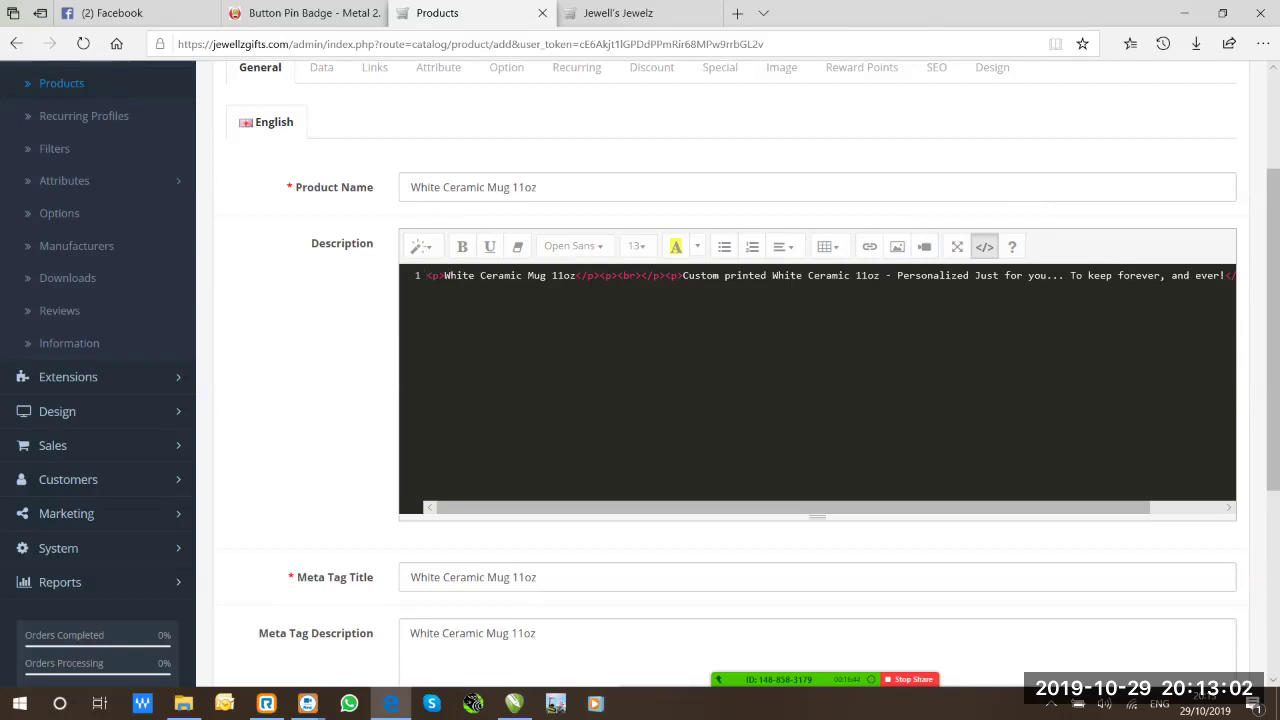
pyautogui.press('Return')
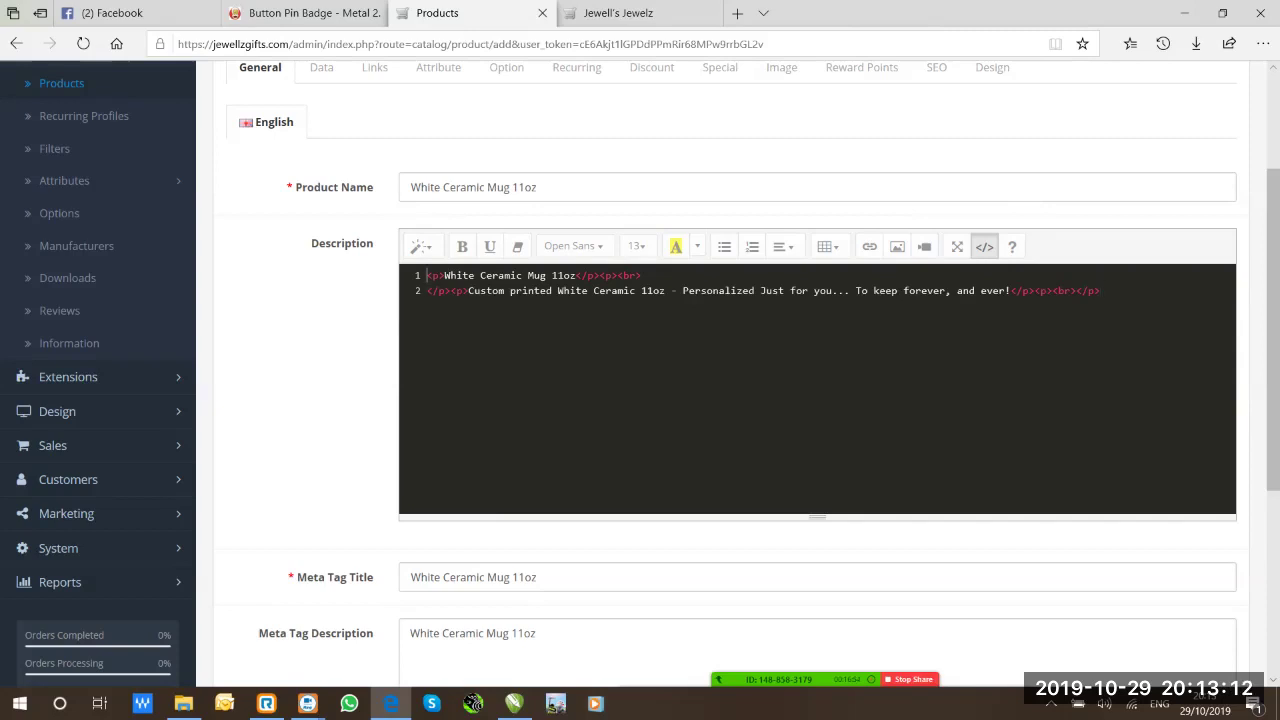
pyautogui.write('<h')
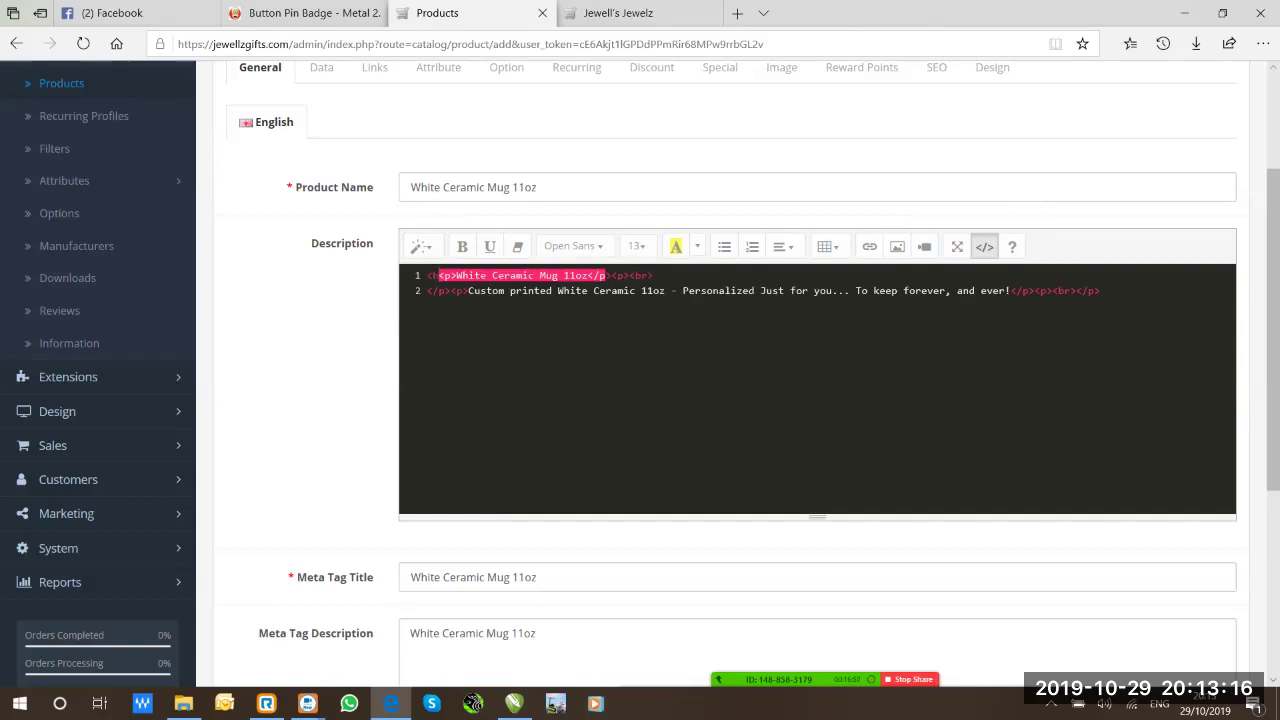
pyautogui.write('1>')
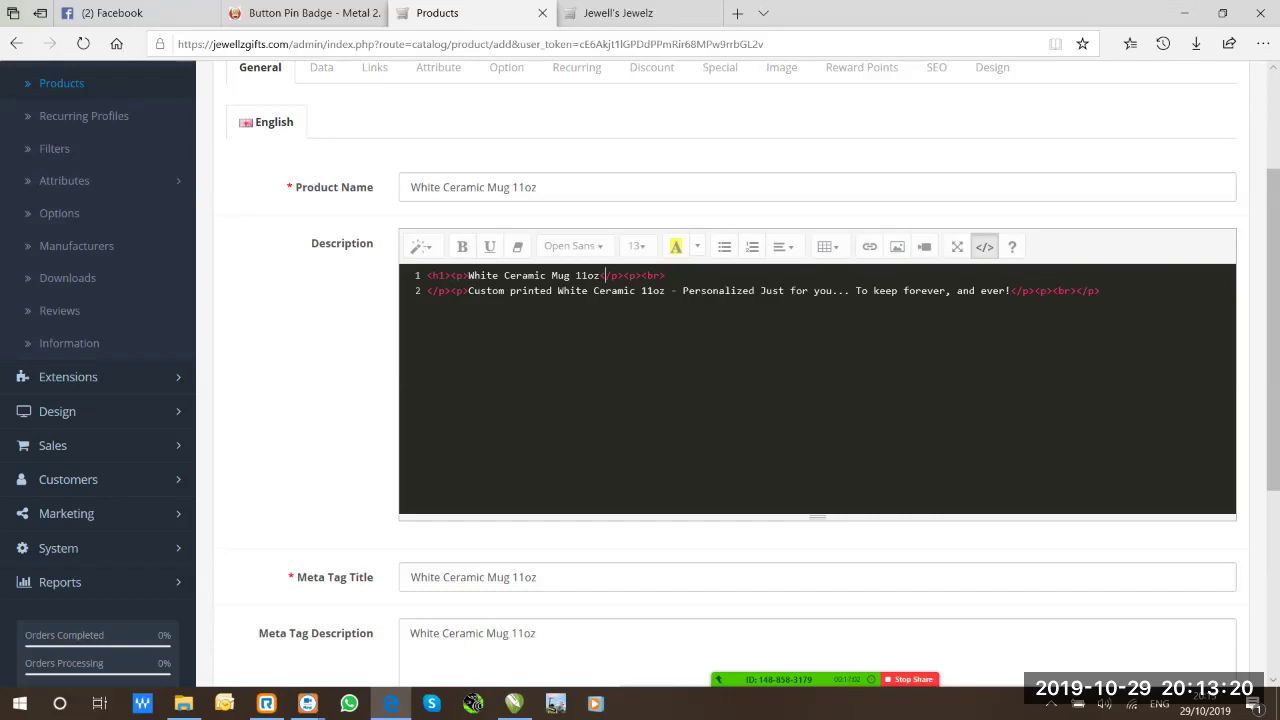
pyautogui.write('</h1>')
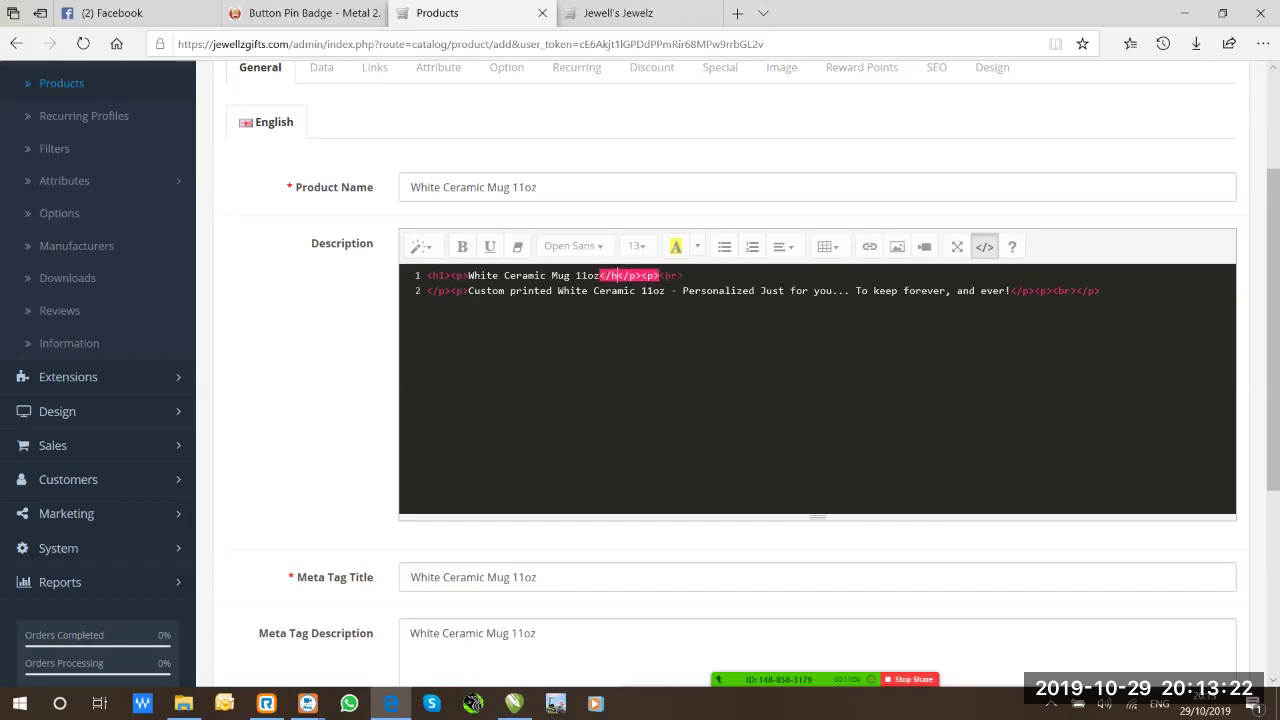
# Complete the </h1> tag in the description's HTML code, add a second <br>, and insert <b> and </b> tags for the title
pyautogui.write('>')
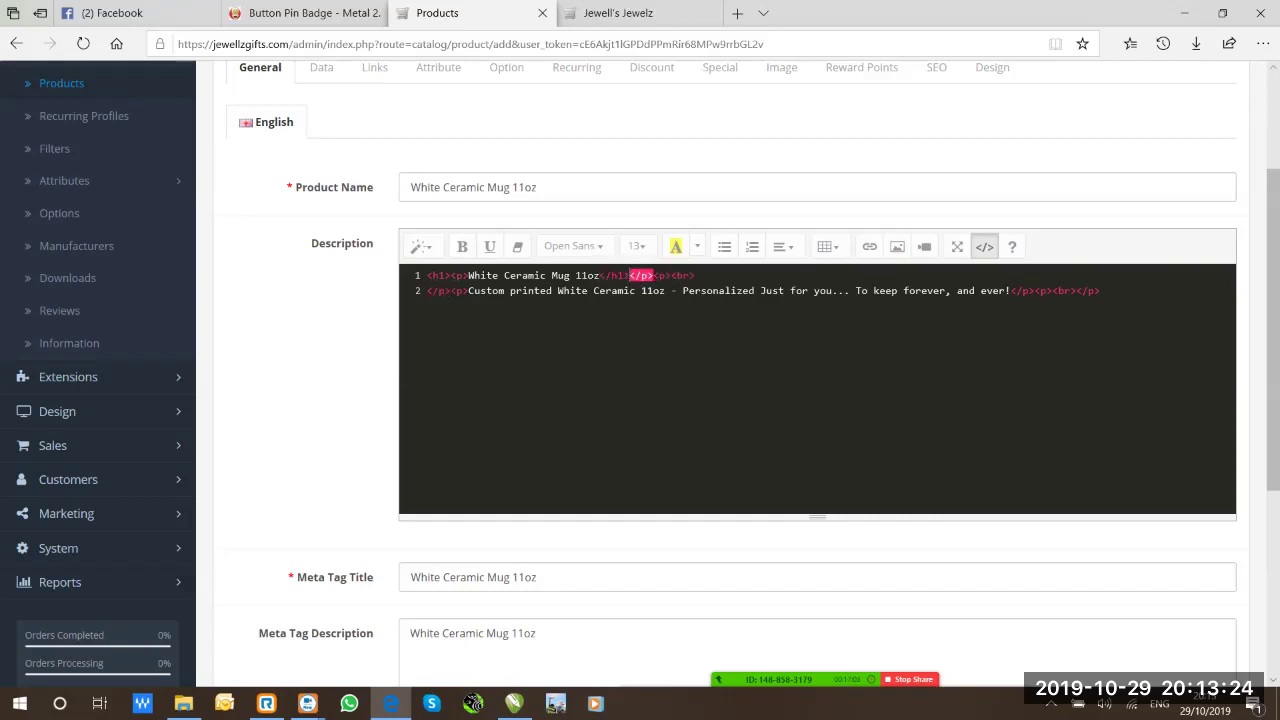
pyautogui.write('<br><br')
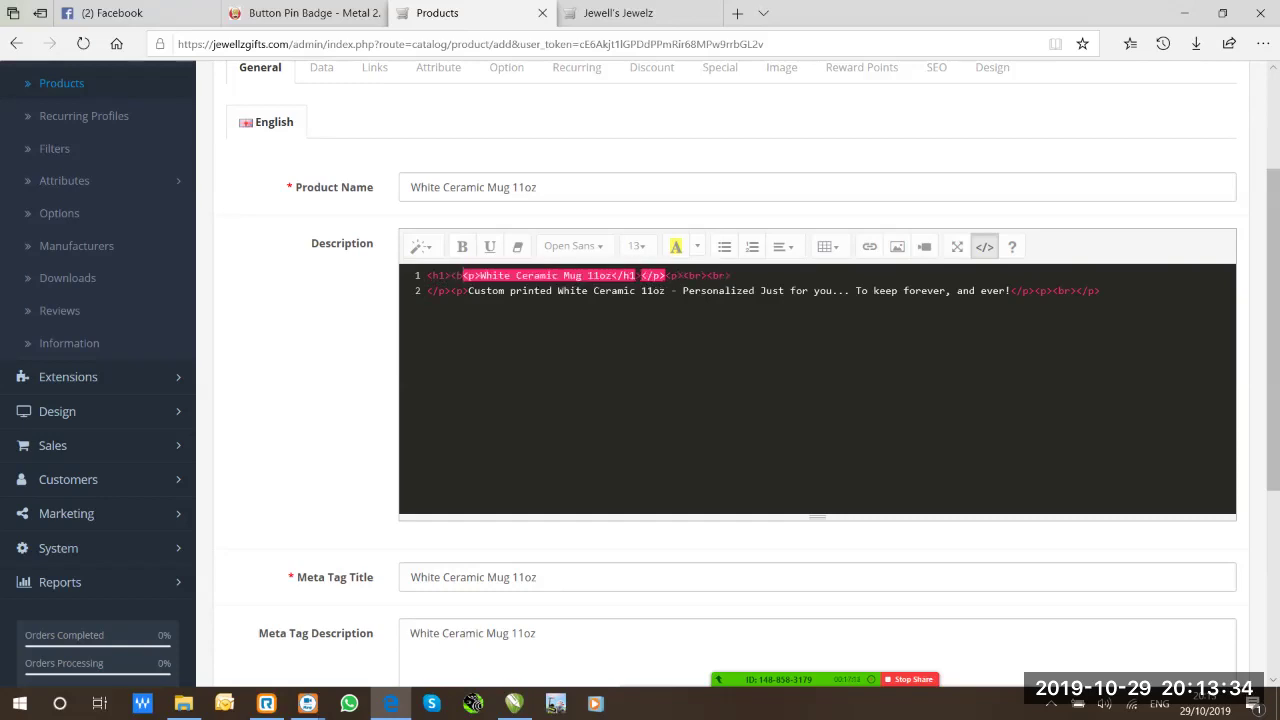
pyautogui.write('>')
pyautogui.click(688, 275)
pyautogui.write('</b><')
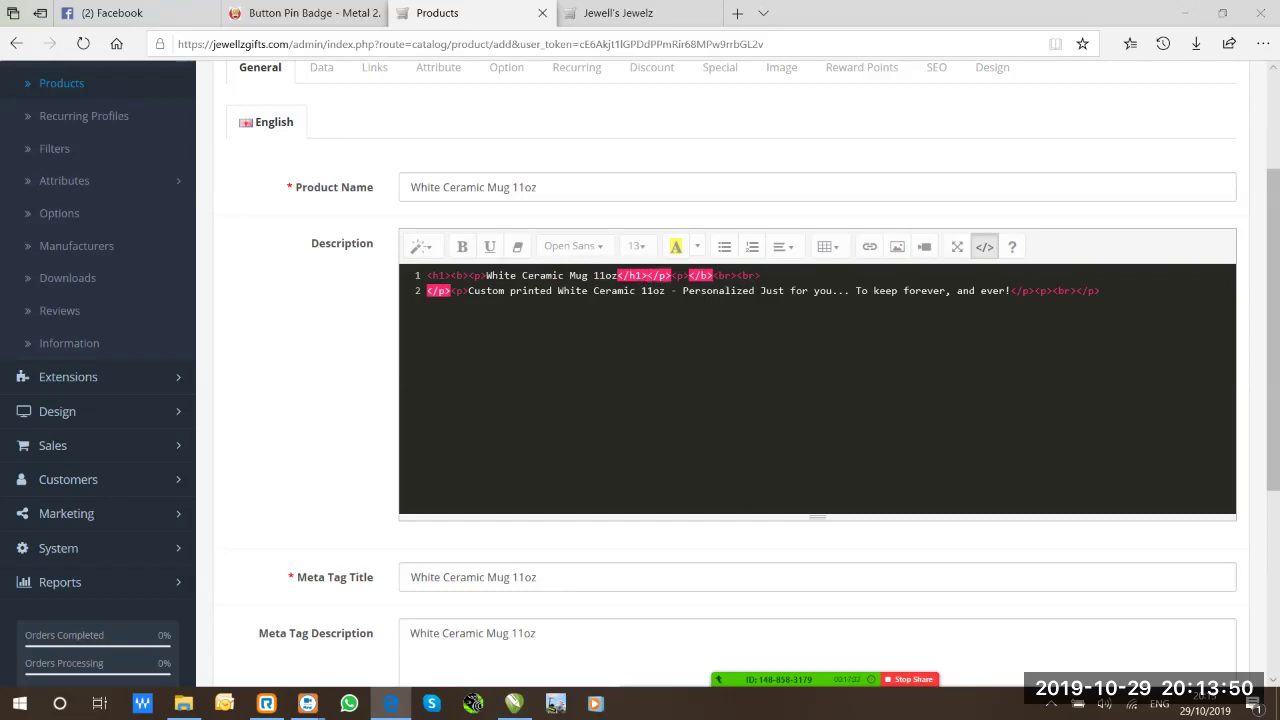
# Clean up the description's HTML by deleting the stray <p> and second-line </p>, and place </b> before the first line's </p>
pyautogui.press('Delete')
pyautogui.press('Delete')
pyautogui.press('Delete')
pyautogui.click(705, 275)
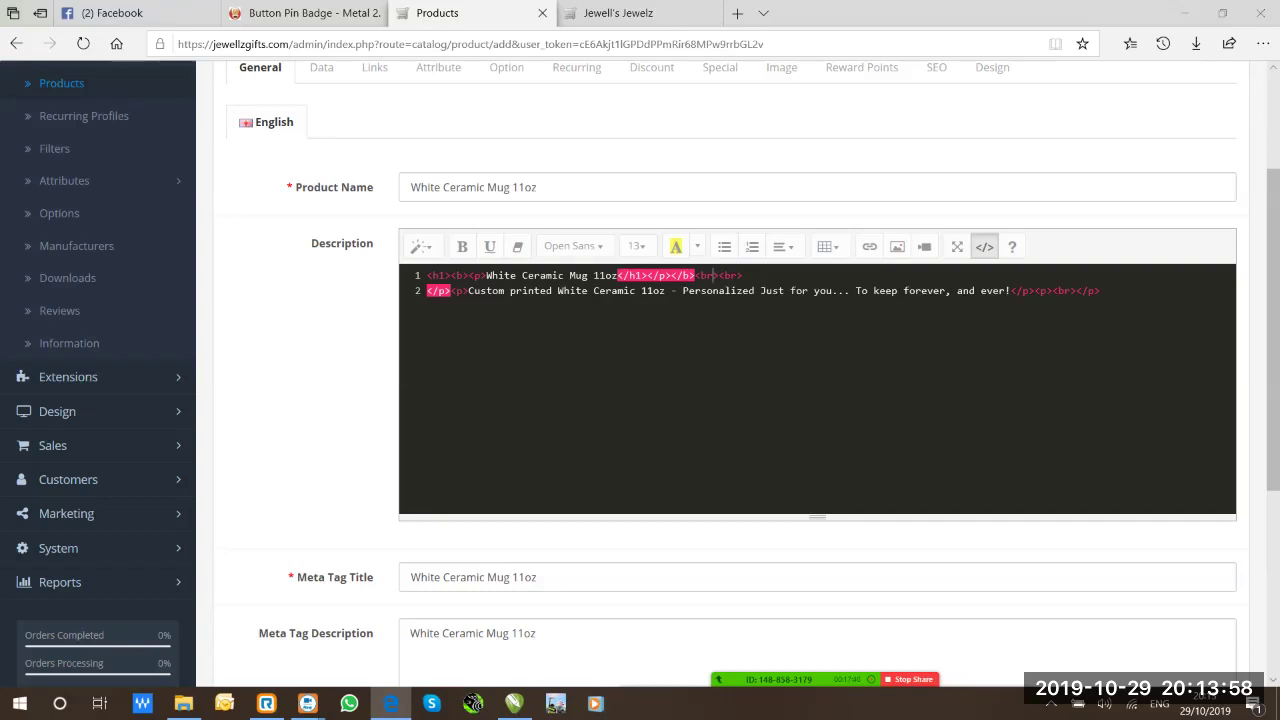
pyautogui.press('Delete')
pyautogui.press('Delete')
pyautogui.press('Delete')
pyautogui.press('Delete')
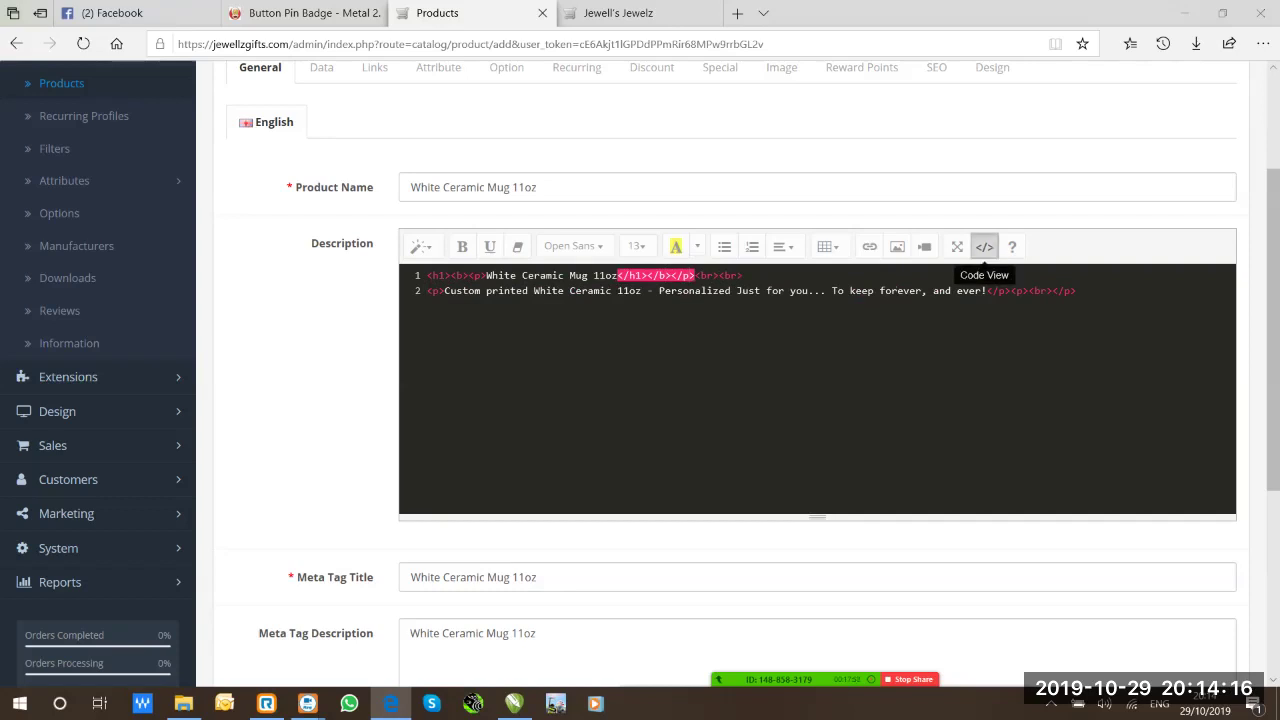
# Reduce the blank space beneath the description's heading and check the result in both code and formatted view
pyautogui.click(984, 246)
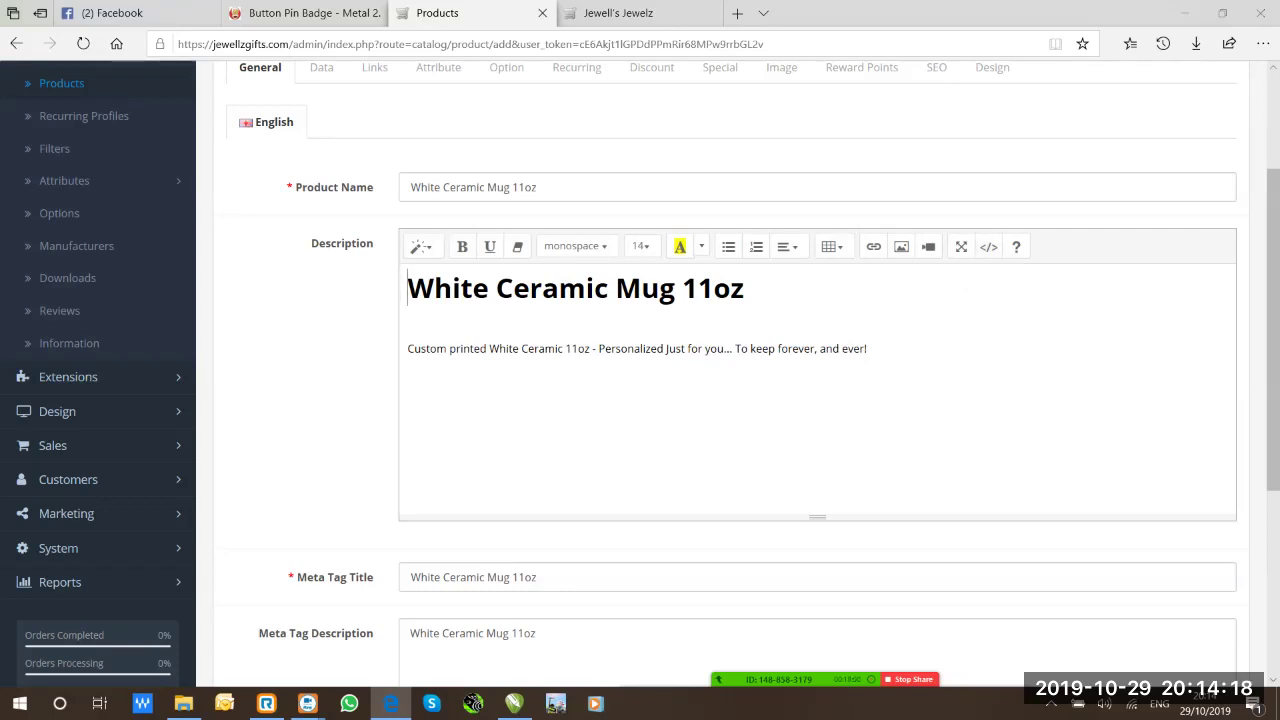
pyautogui.click(408, 318)
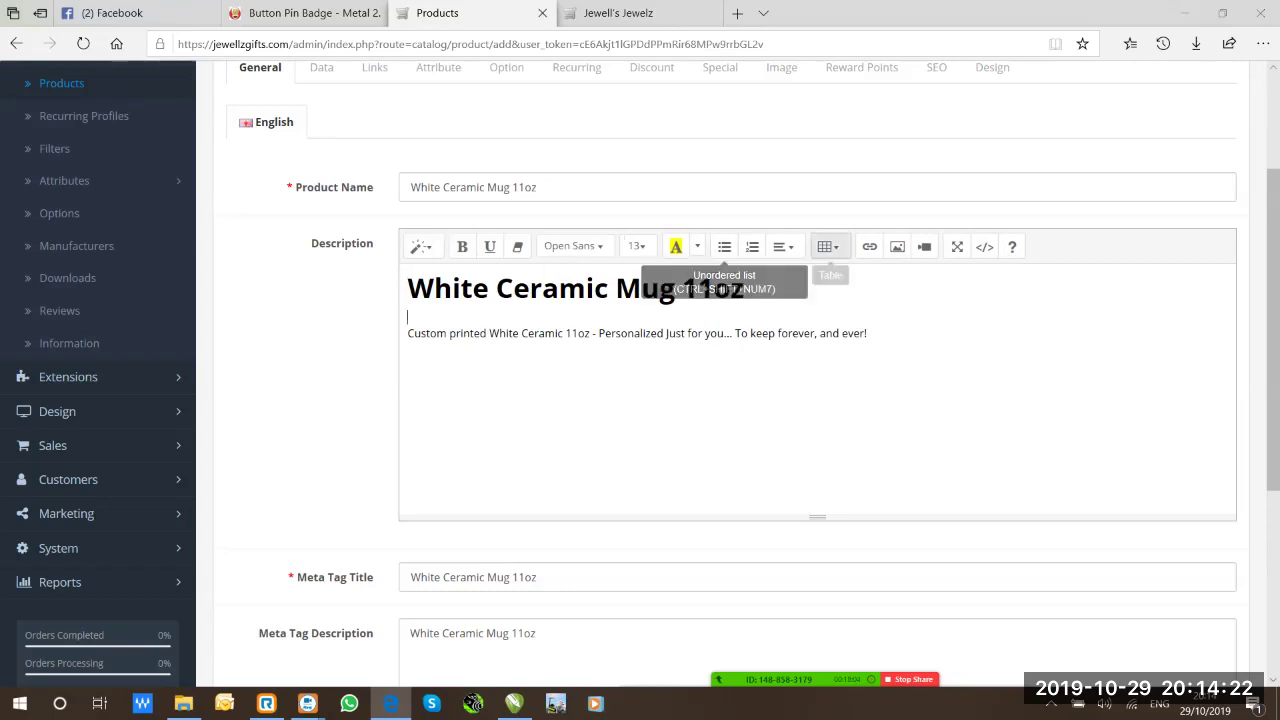
pyautogui.click(984, 246)
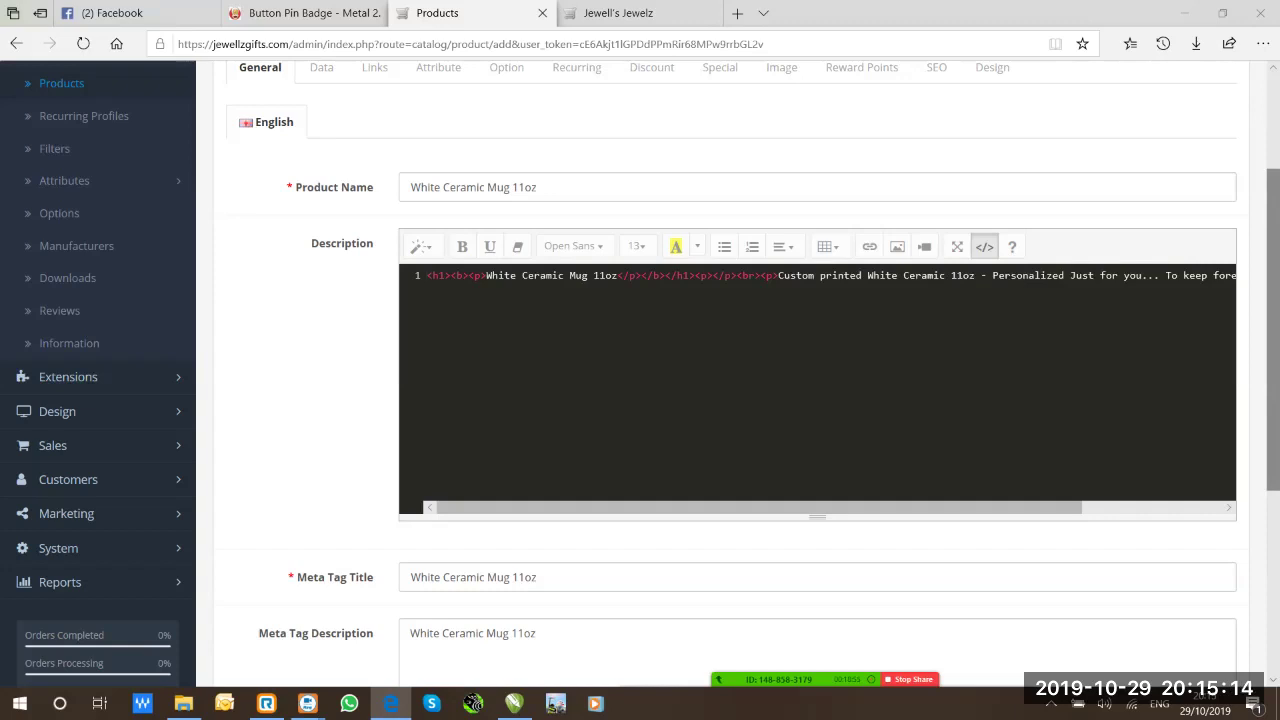
pyautogui.scroll(1, 640, 378)
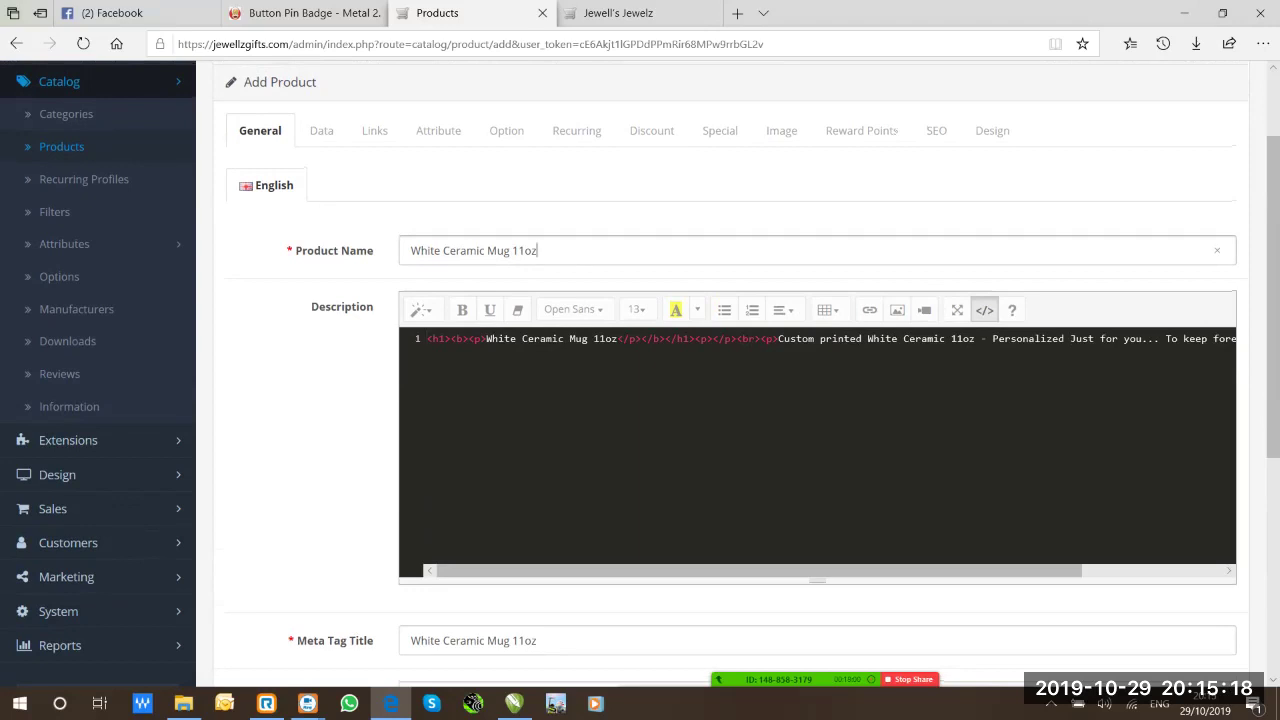
pyautogui.click(984, 310)
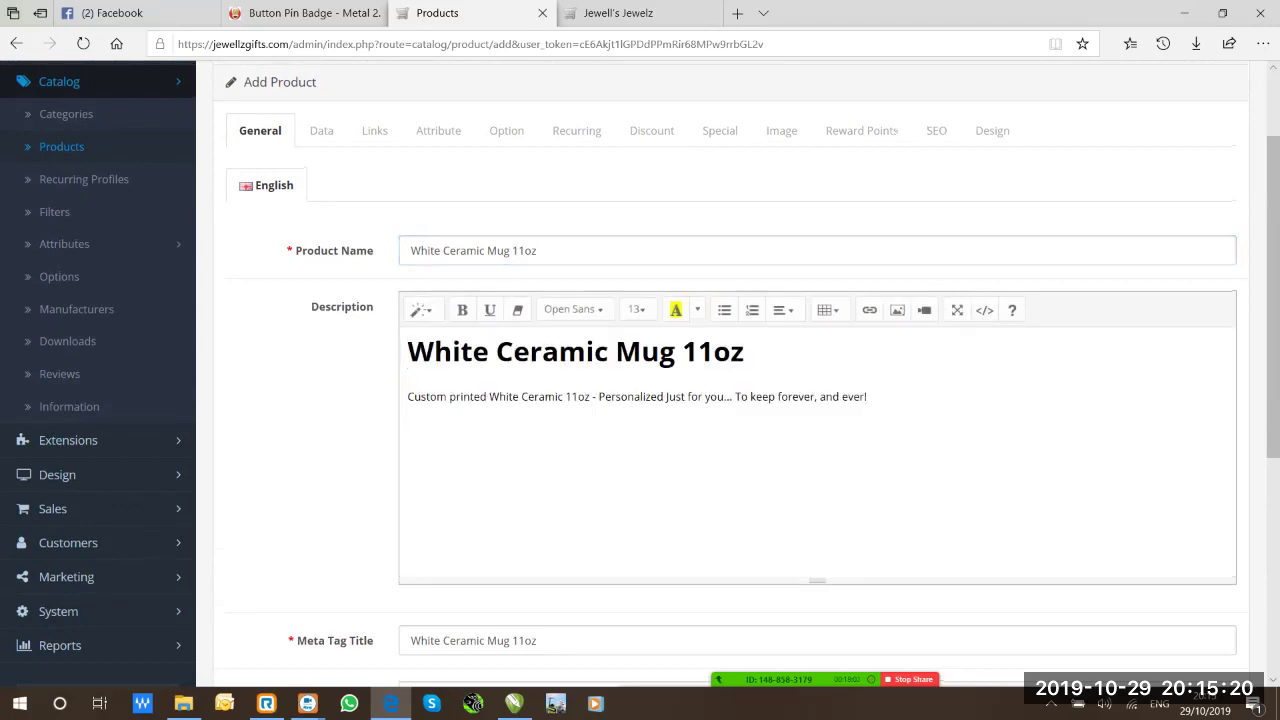
# Copy the product name into the Model field of the product data and remove "White", leaving "Ceramic Mug 11oz"
pyautogui.click(321, 130)
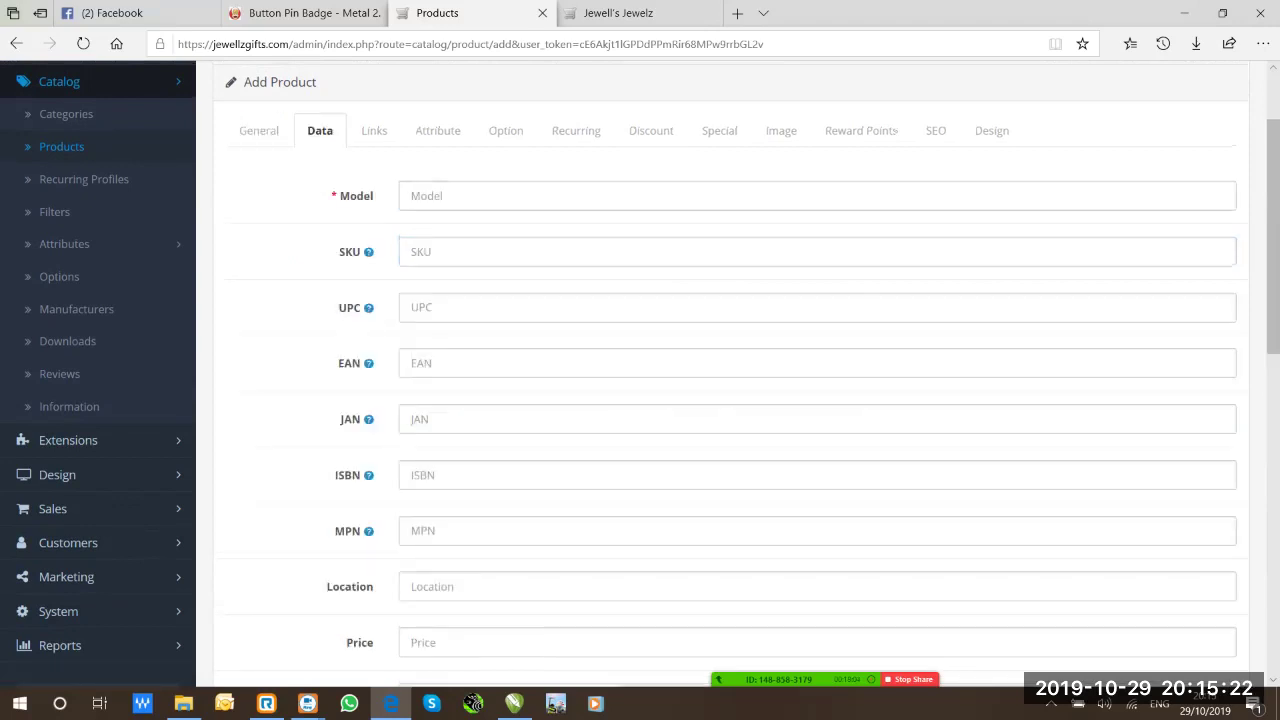
pyautogui.click(259, 131)
pyautogui.tripleClick(524, 251)
pyautogui.hotkey('ctrl', 'c')
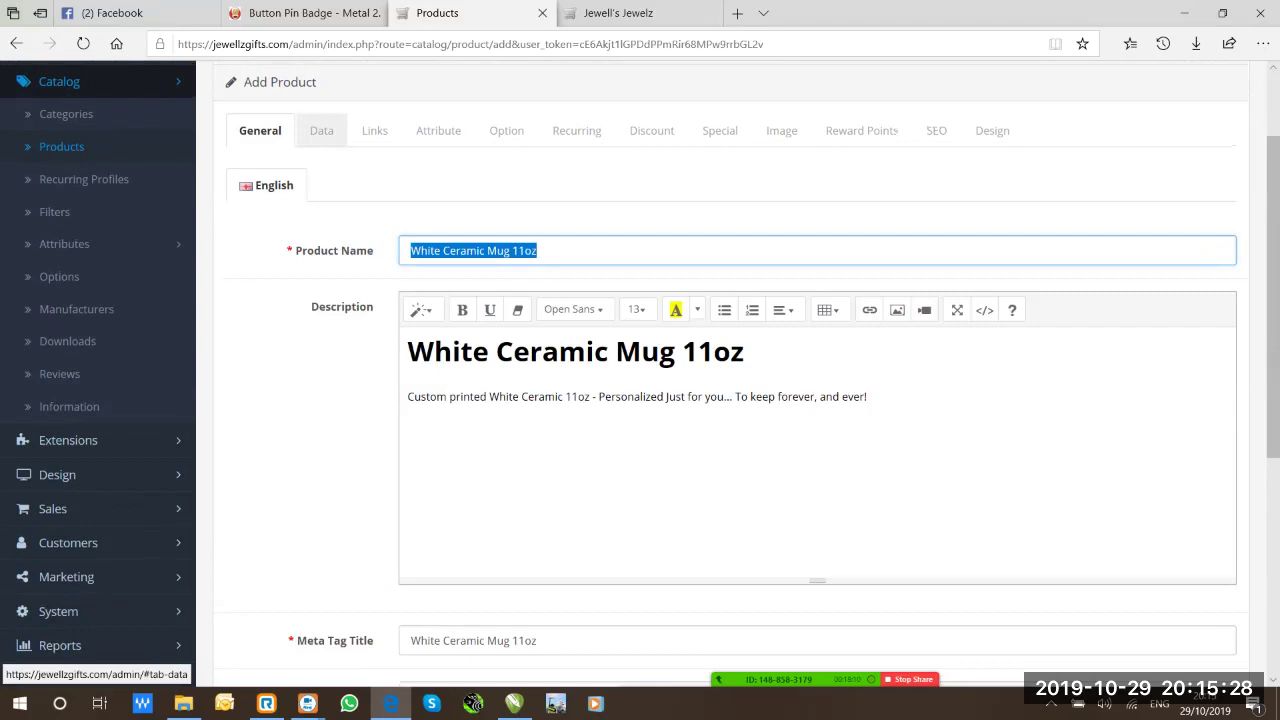
pyautogui.click(321, 131)
pyautogui.hotkey('ctrl', 'v')
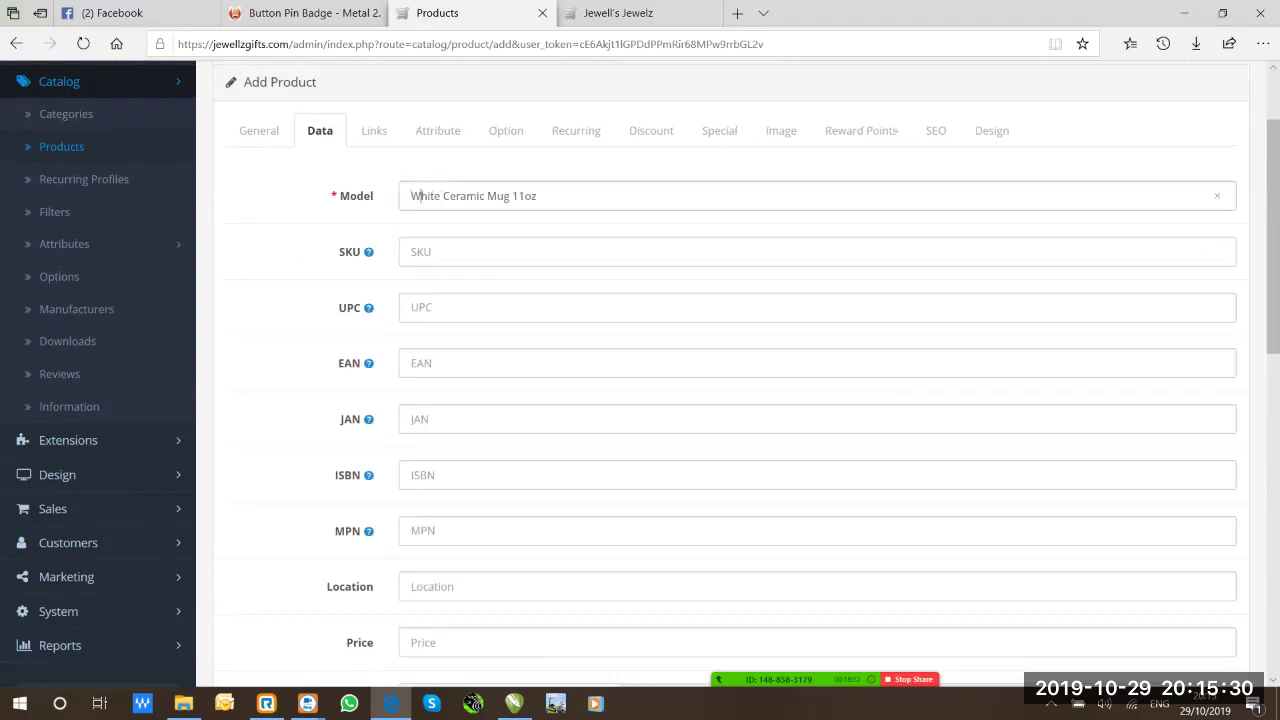
pyautogui.doubleClick(419, 196)
pyautogui.press('BackSpace')
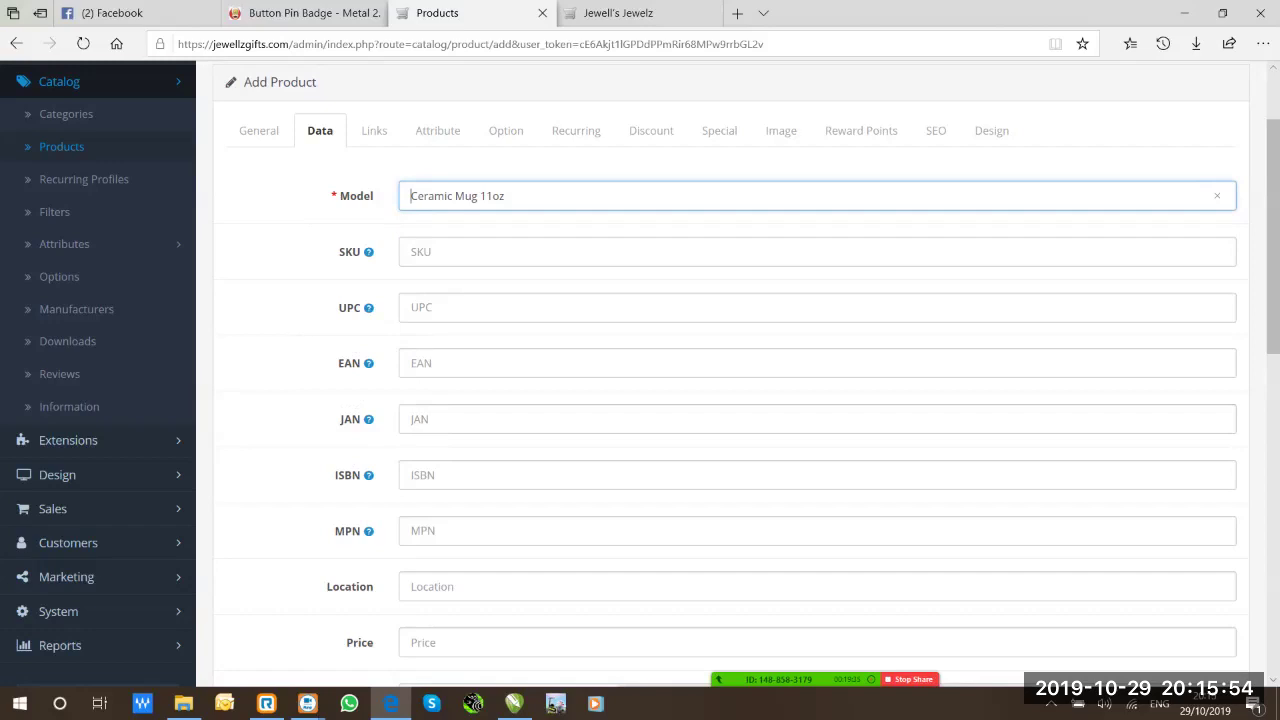
pyautogui.scroll(-1, 640, 400)
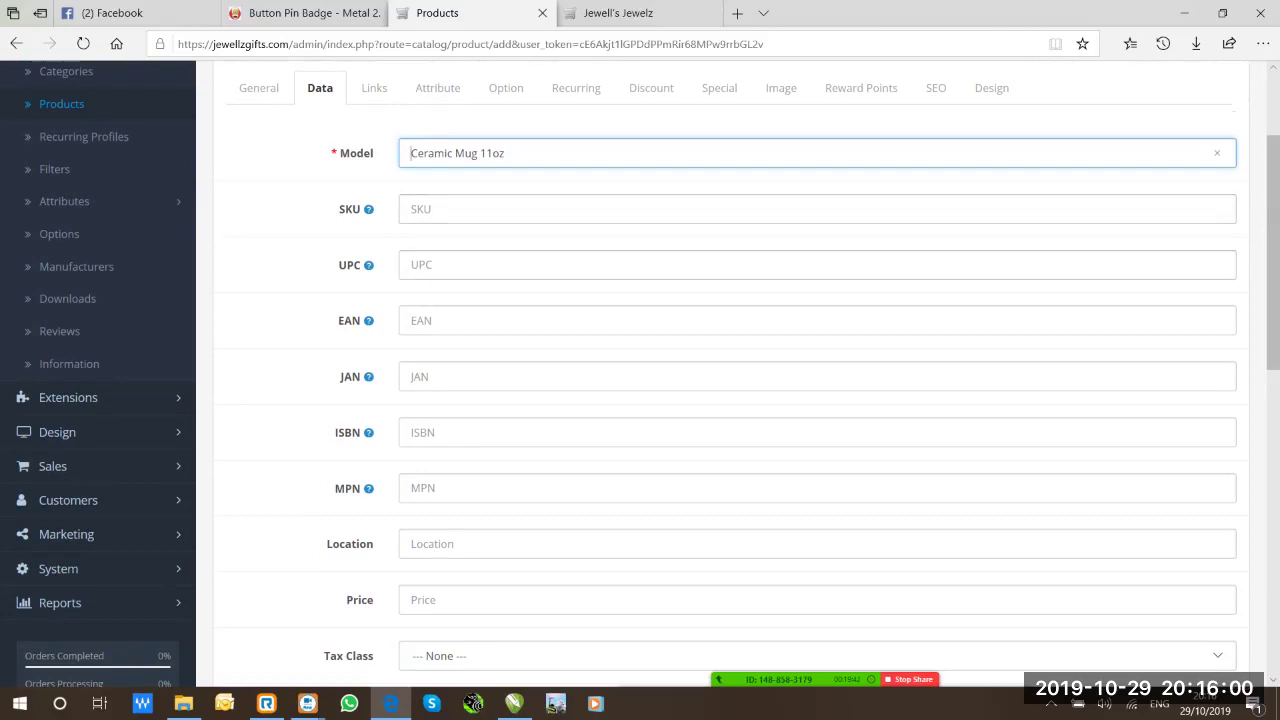
pyautogui.click(420, 543)
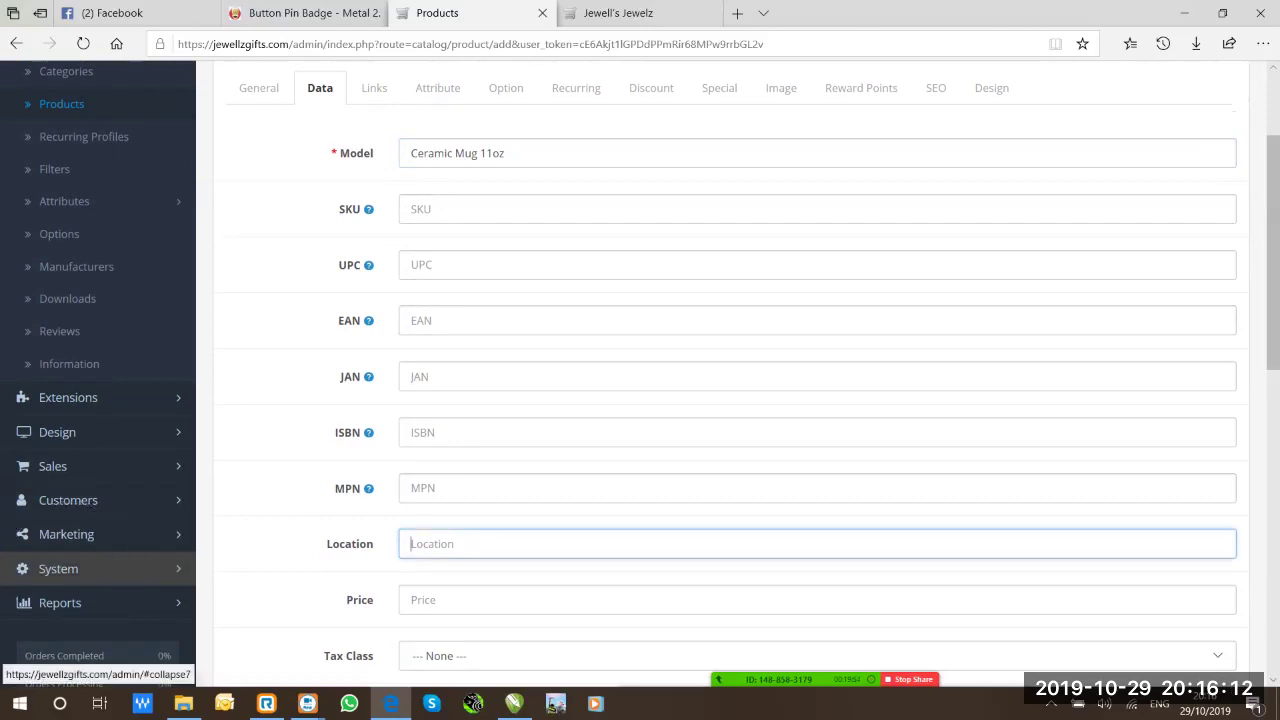
pyautogui.click(71, 568)
pyautogui.click(71, 568)
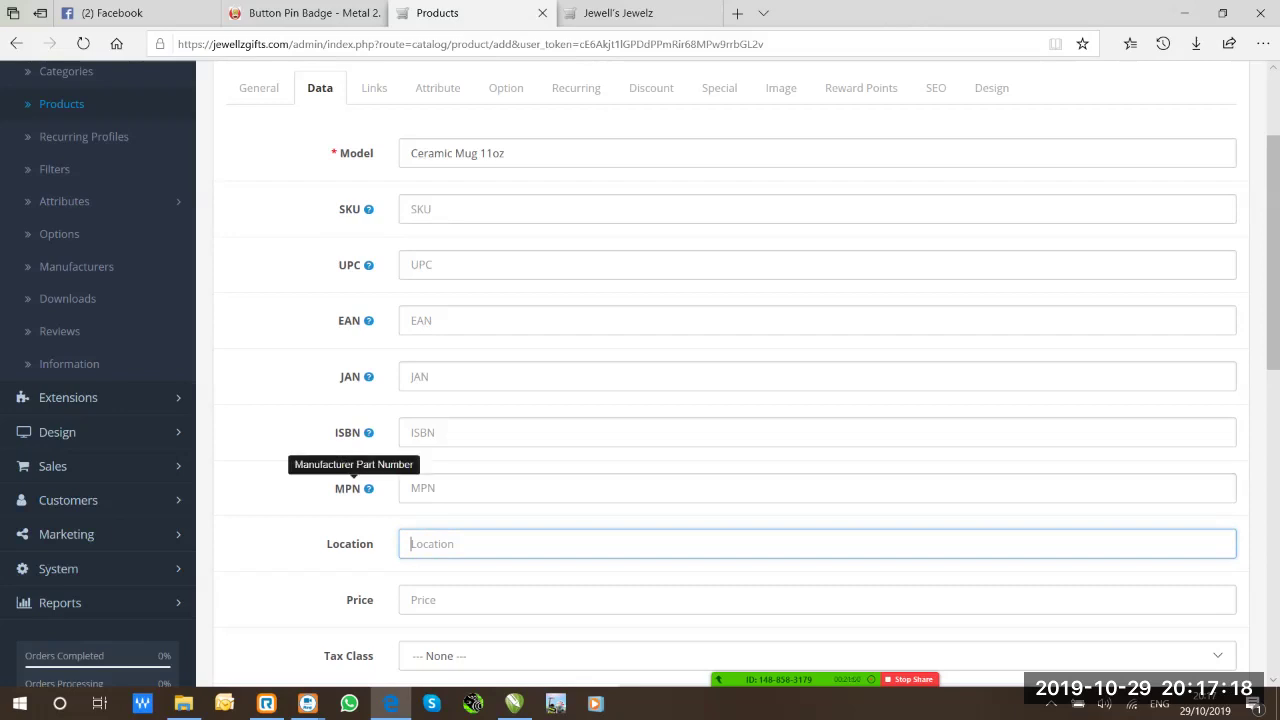
# Enter "conde.com MUG01 gator mug" as the manufacturer part number (MPN)
pyautogui.click(500, 488)
pyautogui.click(411, 488)
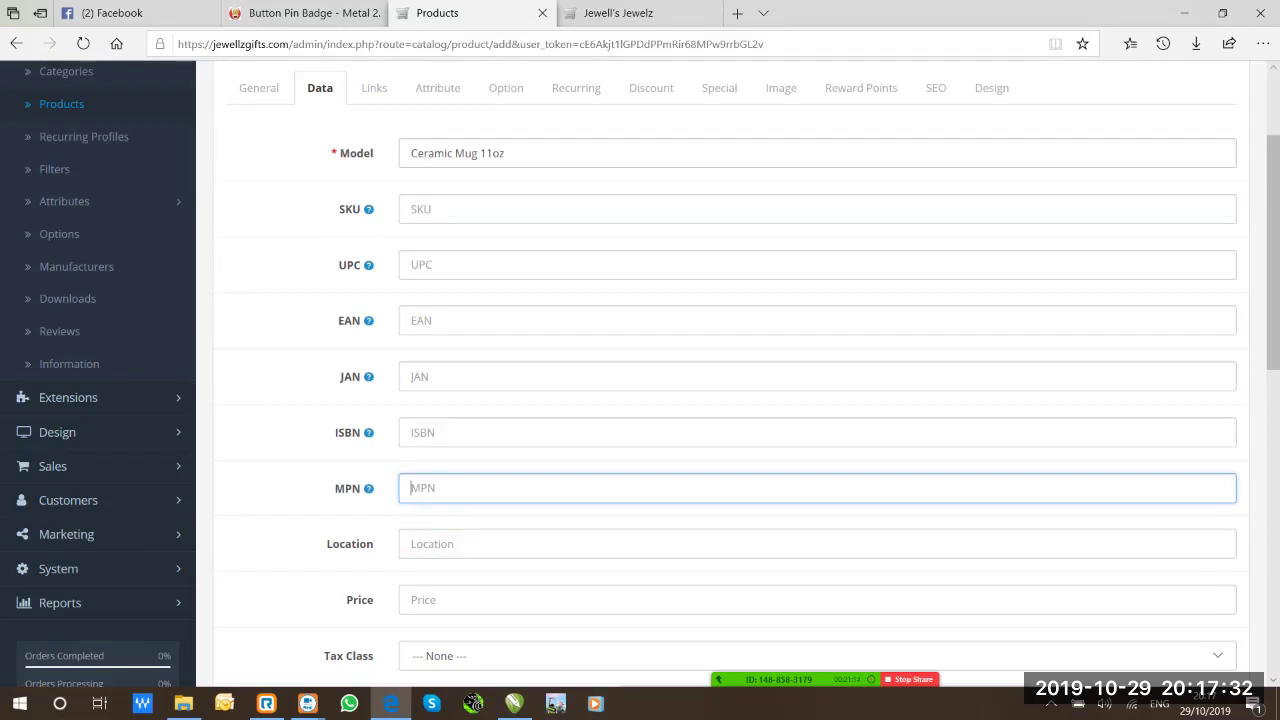
pyautogui.write('con')
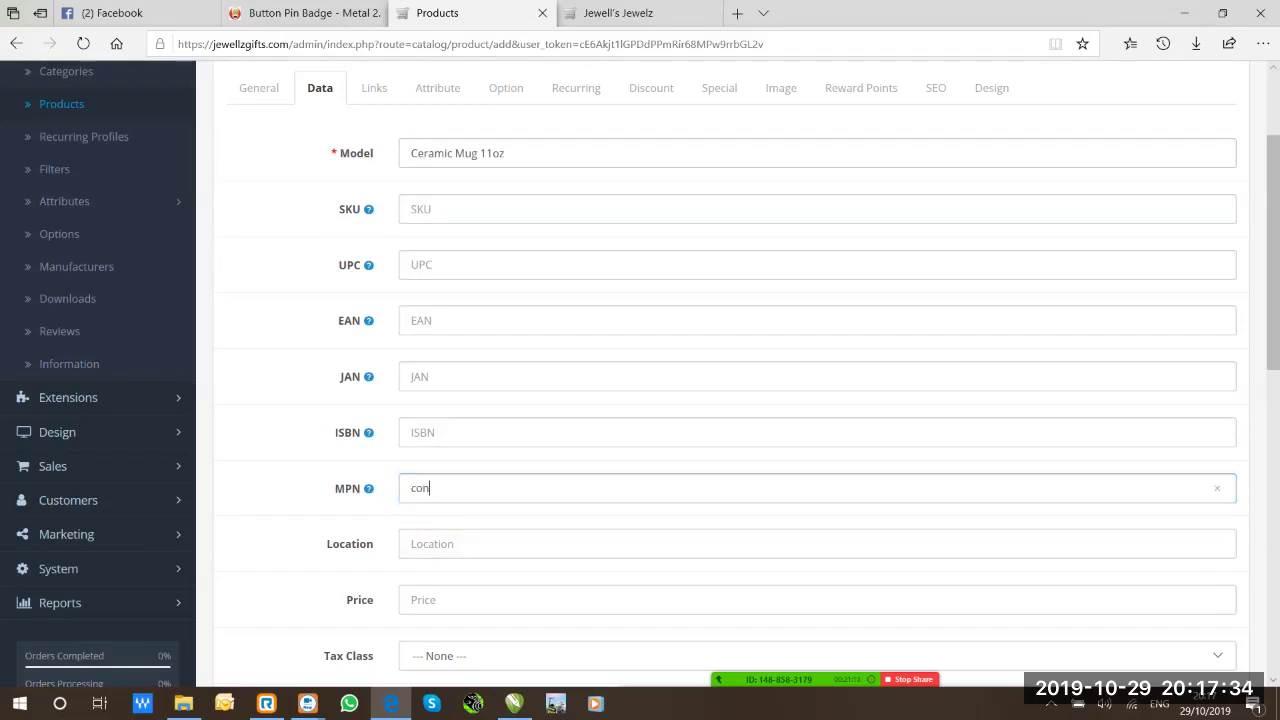
pyautogui.write('de.com')
pyautogui.write(' NUG0')
pyautogui.write('1')
pyautogui.click(479, 488)
pyautogui.press('BackSpace')
pyautogui.write('M')
pyautogui.moveTo(467, 488); pyautogui.dragTo(410, 488)
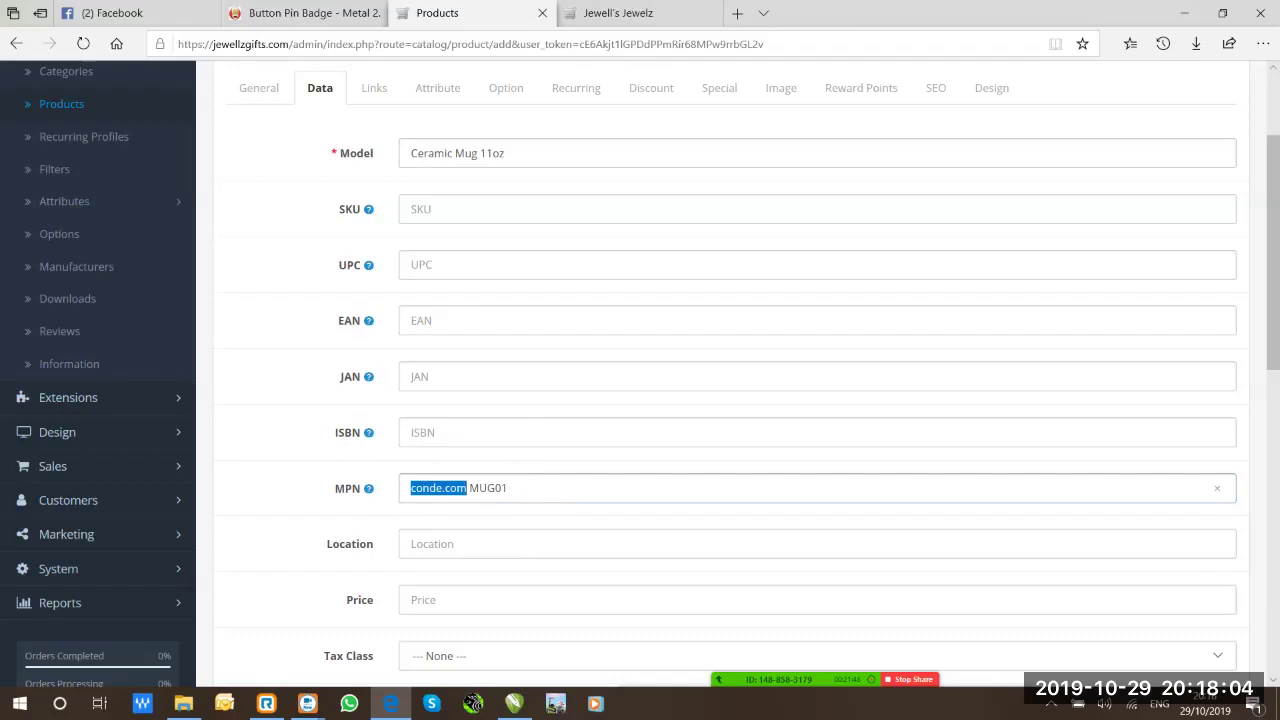
pyautogui.press('Right')
pyautogui.write('gator mug')
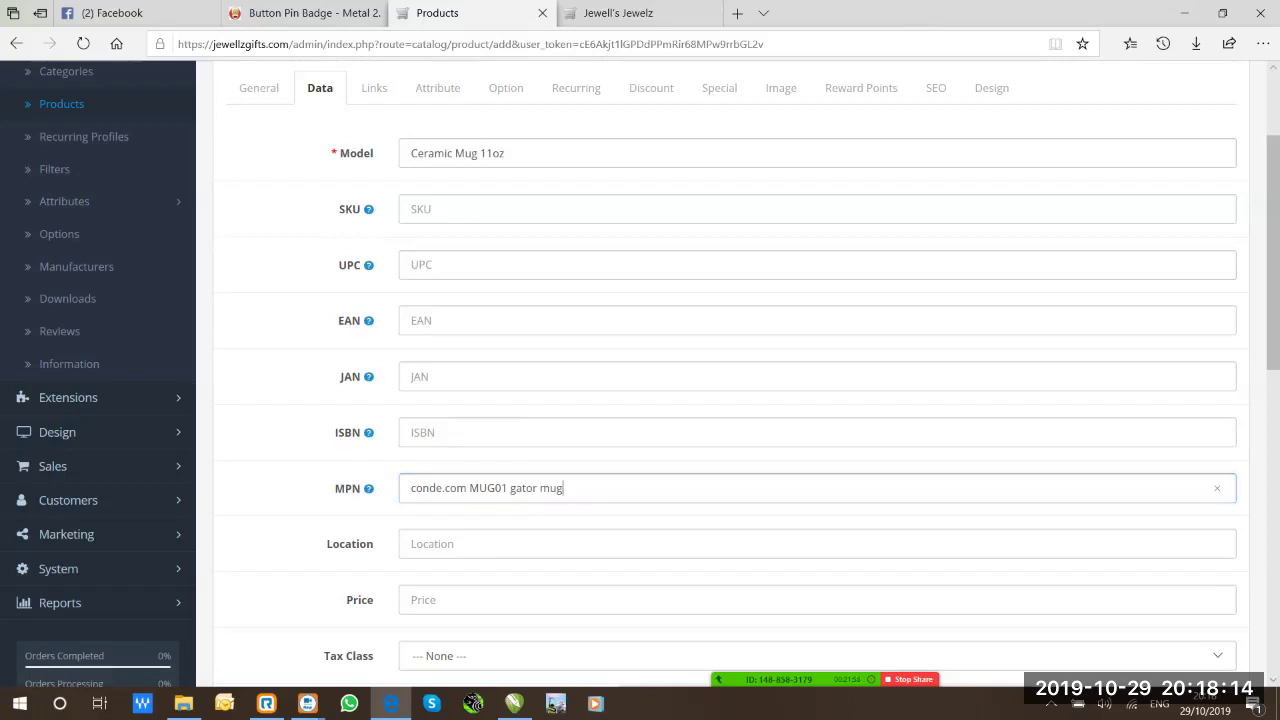
pyautogui.moveTo(564, 488); pyautogui.dragTo(410, 488)
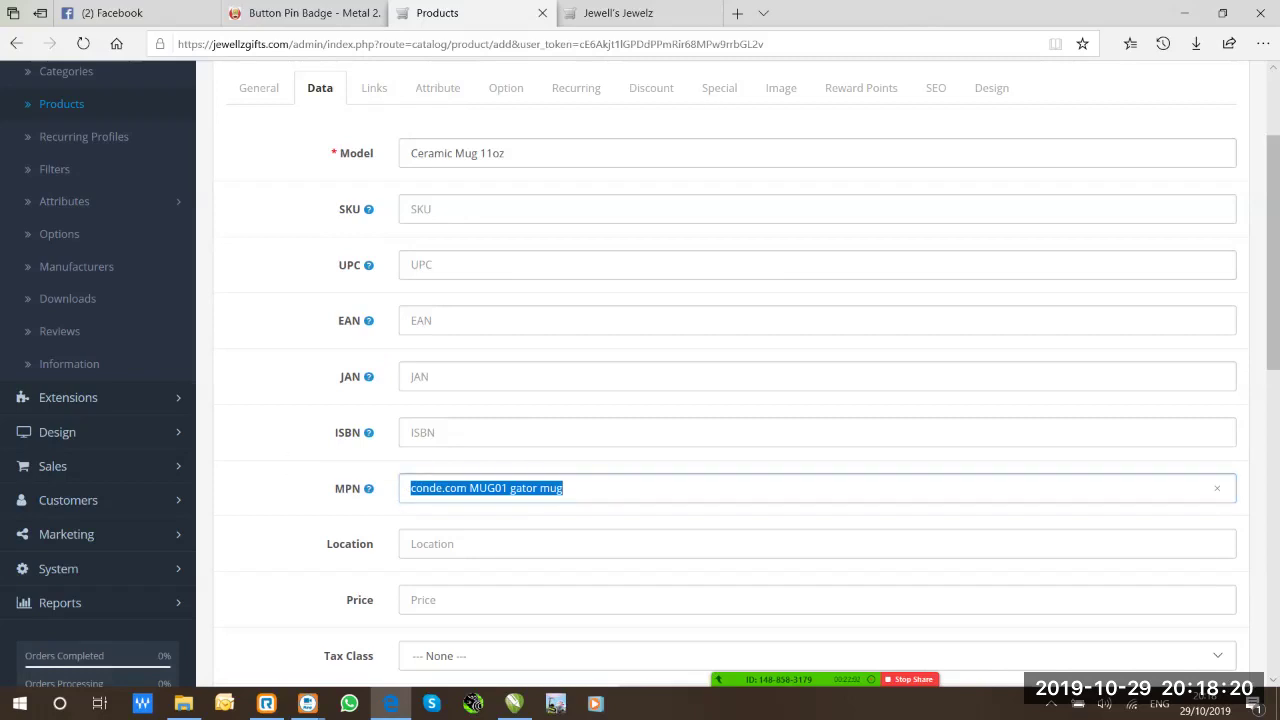
pyautogui.press('BackSpace')
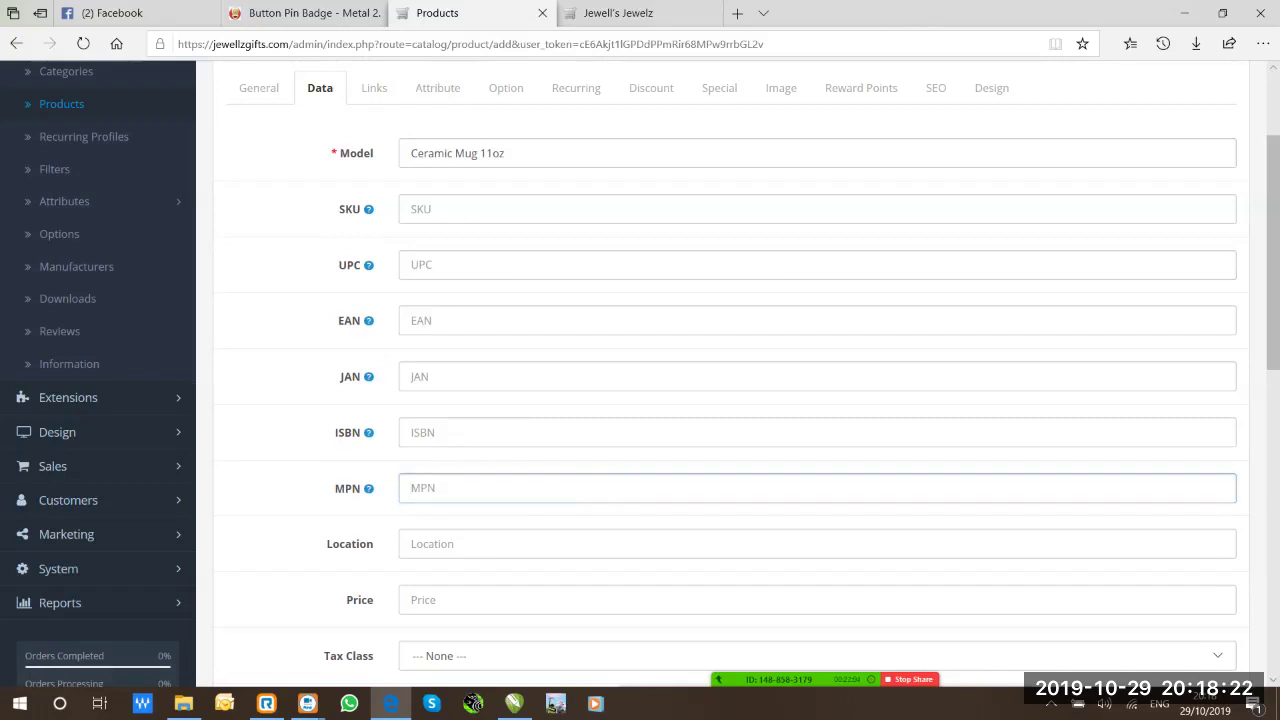
pyautogui.write('http://www.dyetrans.com')
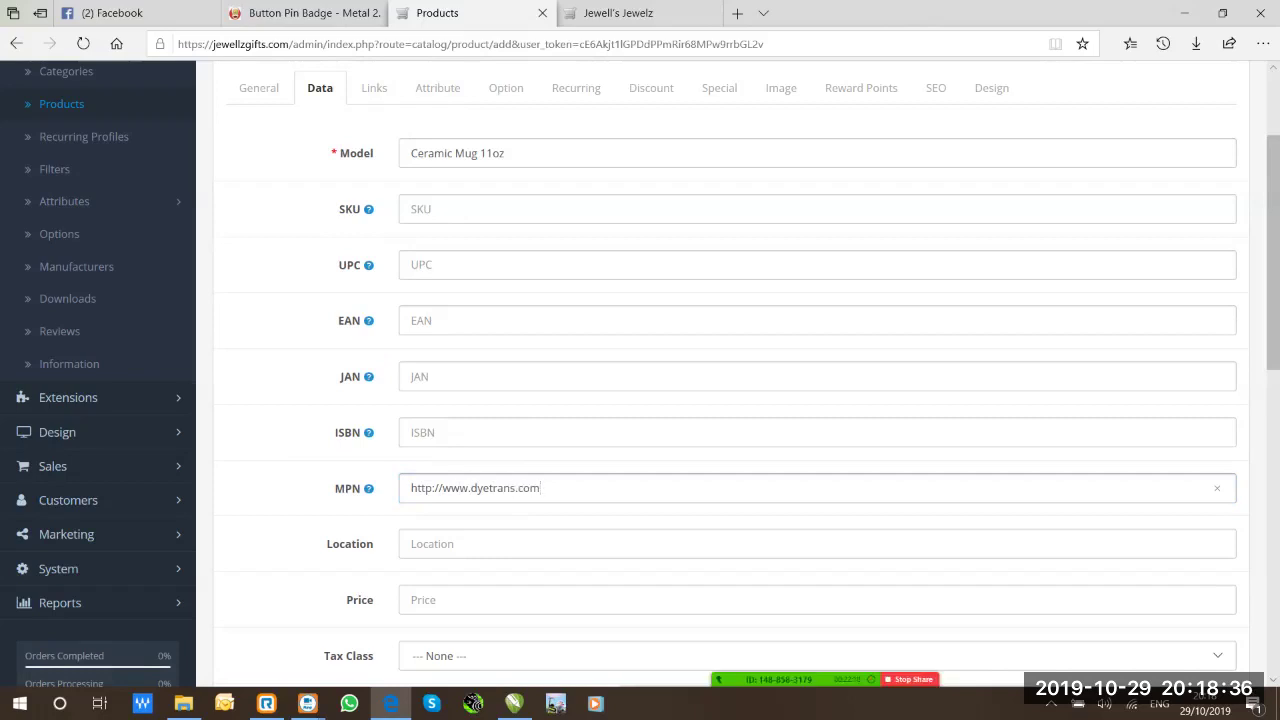
pyautogui.write('/')
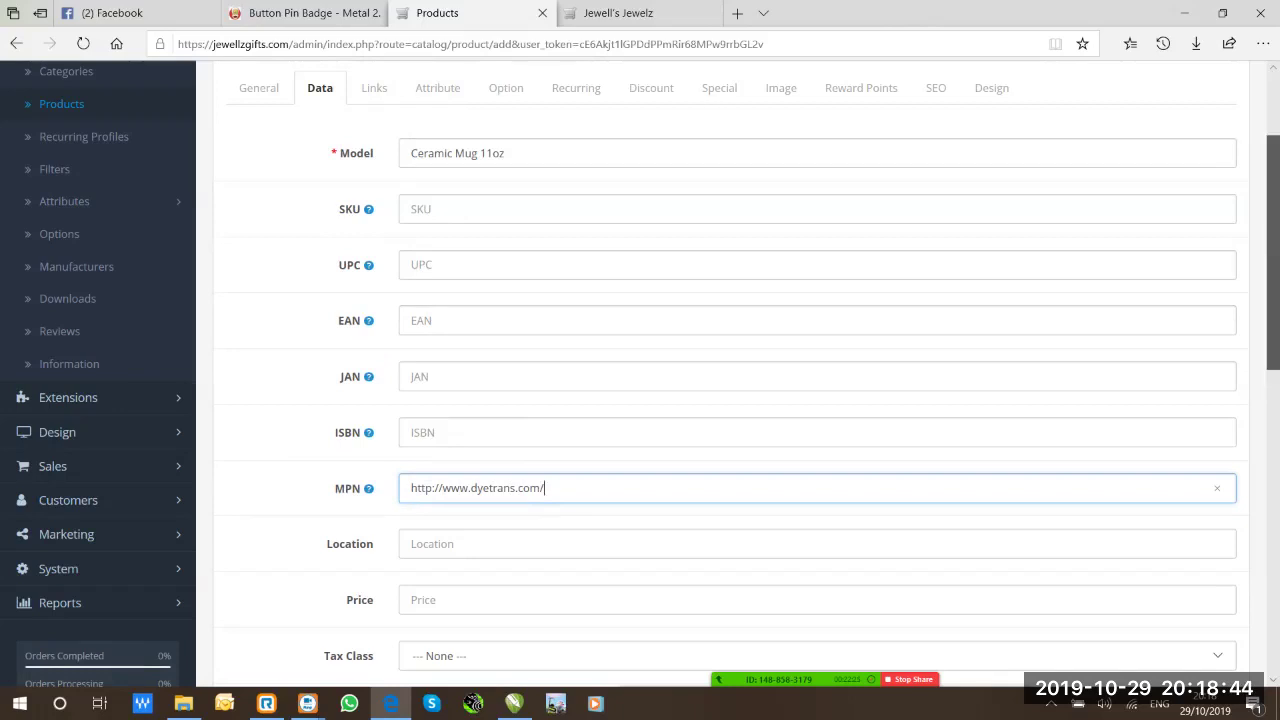
# Set the product's tax class to Taxable Goods
pyautogui.scroll(-4, 640, 380)
pyautogui.scroll(-1, 640, 380)
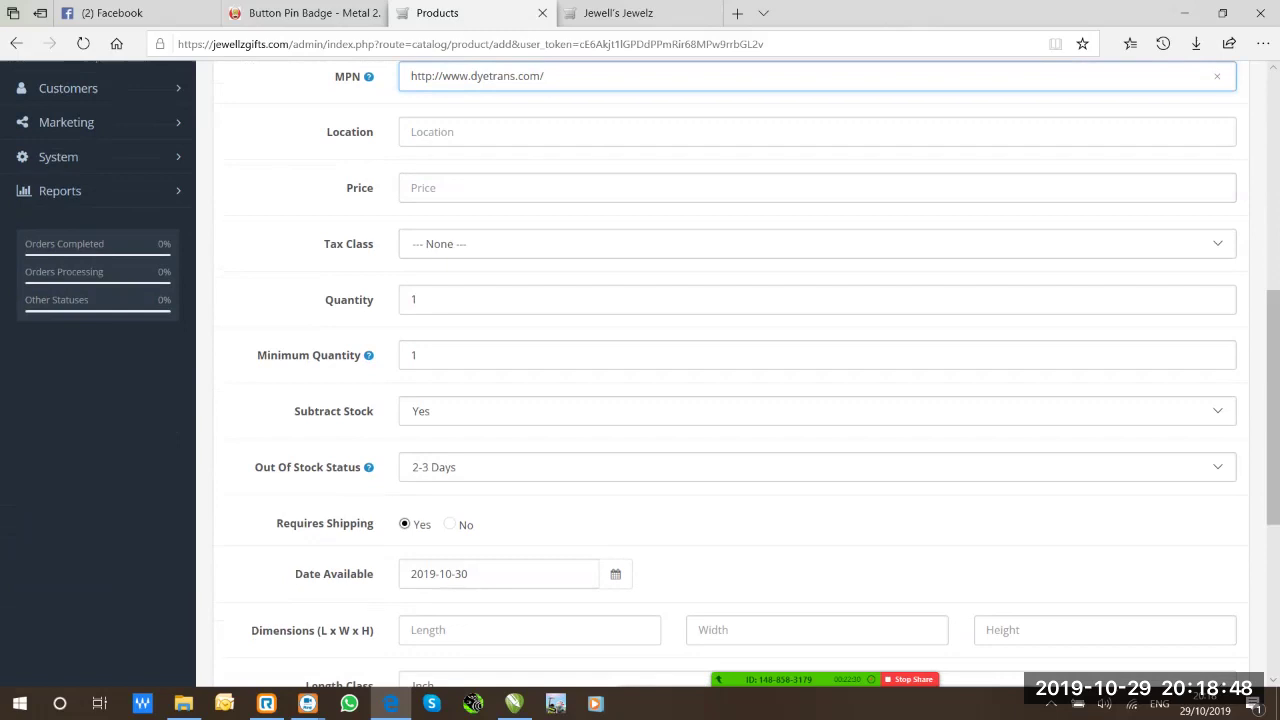
pyautogui.click(816, 244)
pyautogui.click(816, 259)
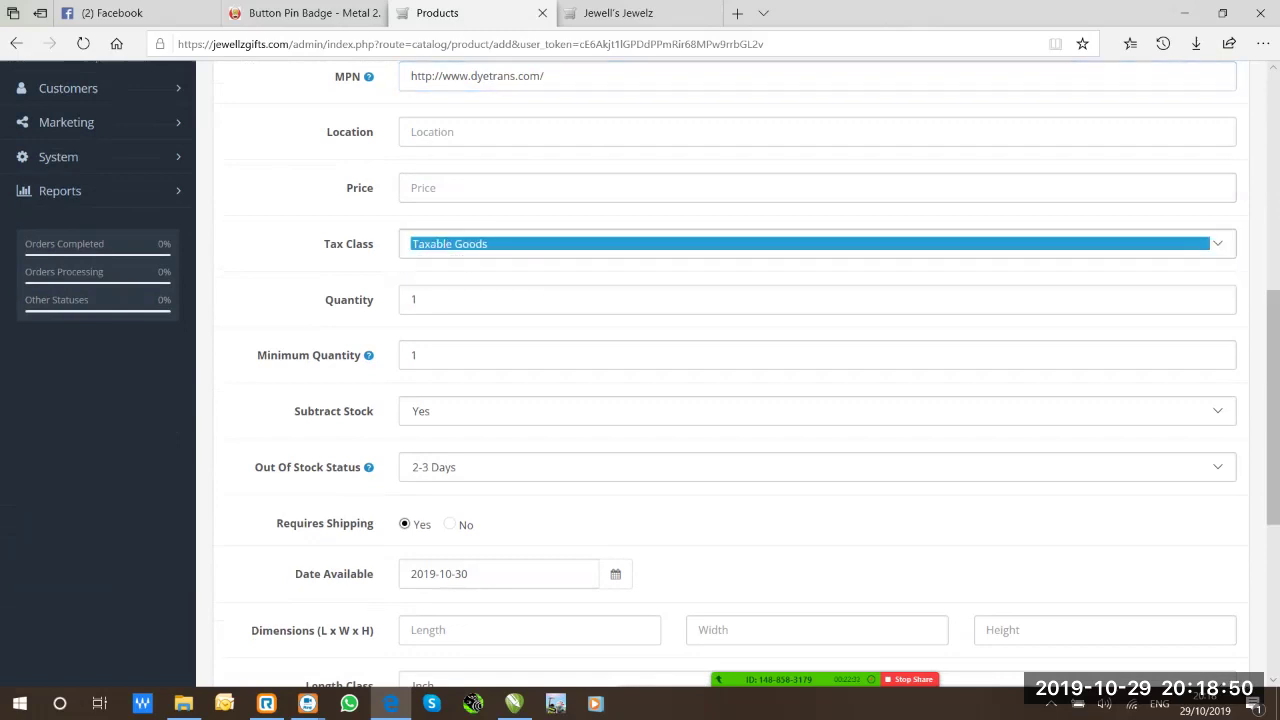
# Set the product quantity to 999 and keep the out of stock status at 2-3 Days
pyautogui.doubleClick(413, 299)
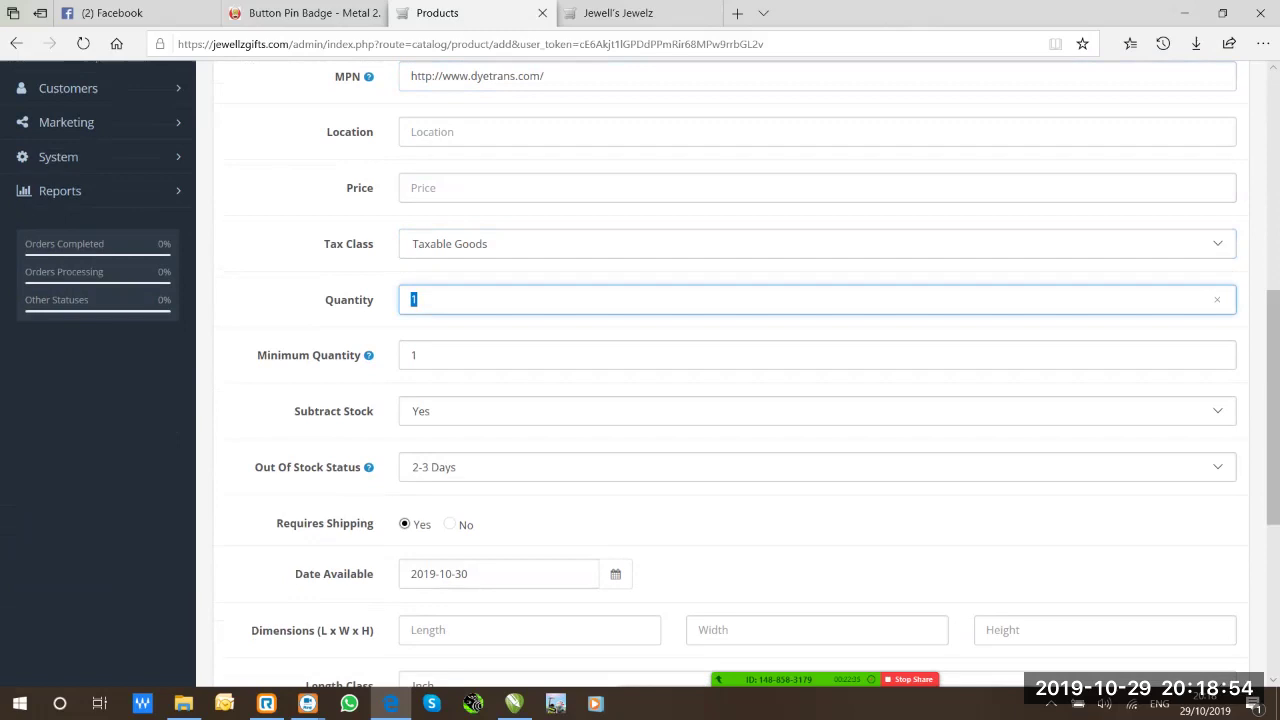
pyautogui.write('25')
pyautogui.hotkey('ctrl', 'a')
pyautogui.write('999')
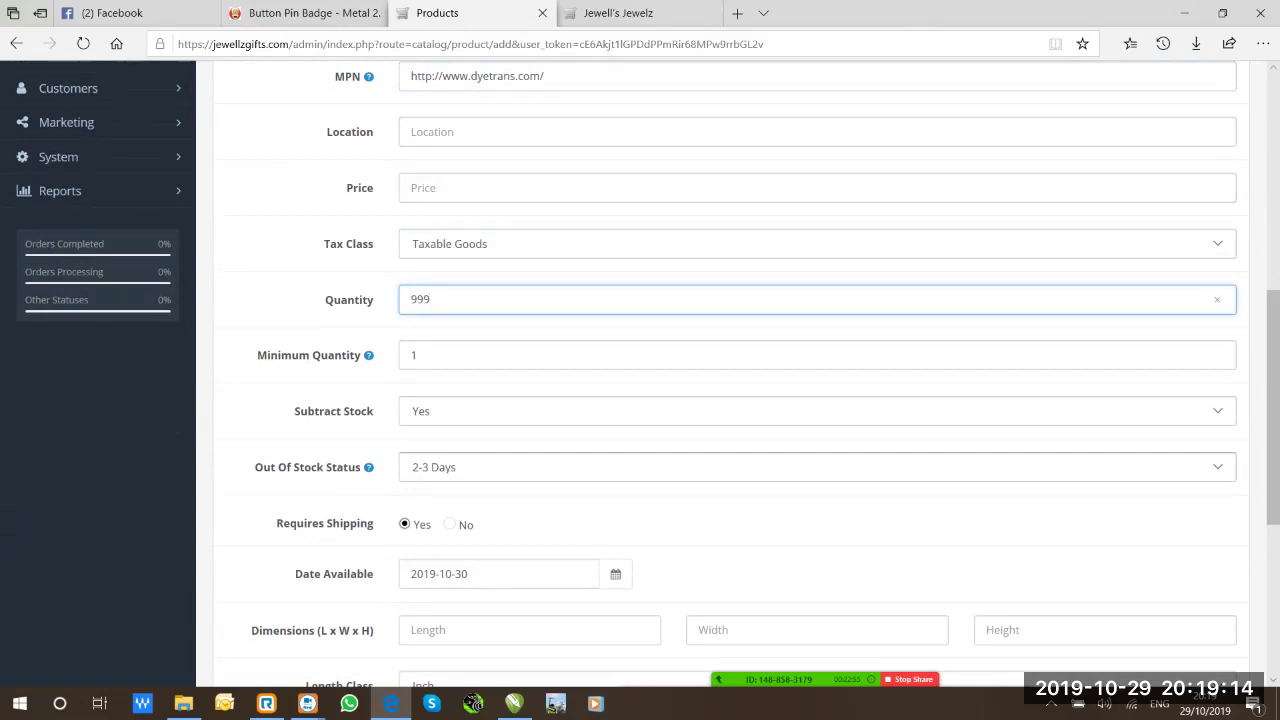
pyautogui.click(700, 467)
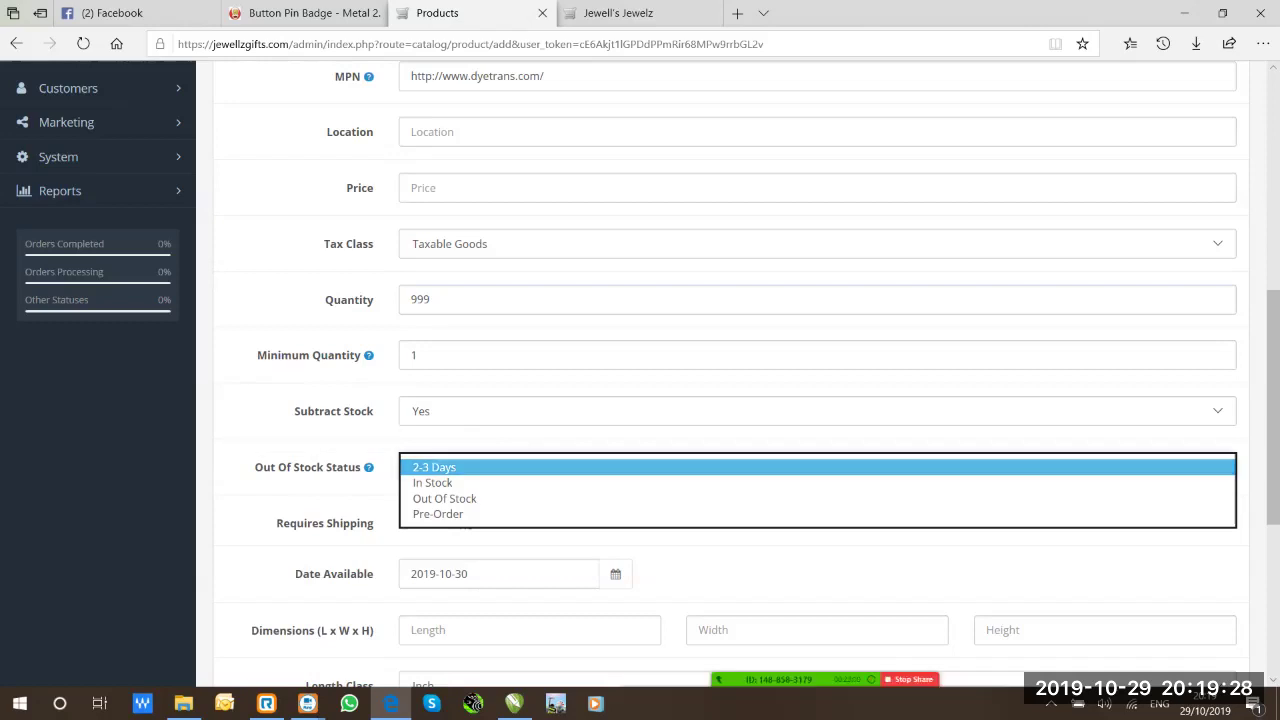
pyautogui.press('Return')
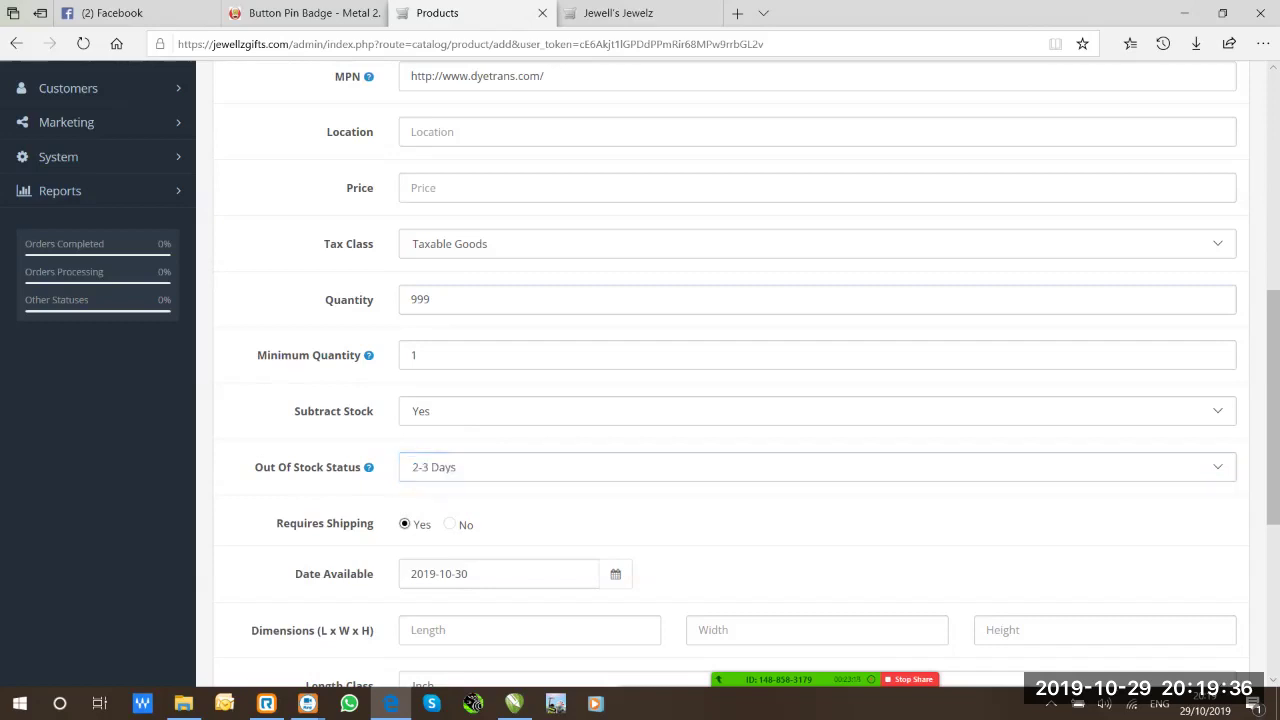
# Set the product's Date Available to 2019-10-01
pyautogui.scroll(-3, 640, 374)
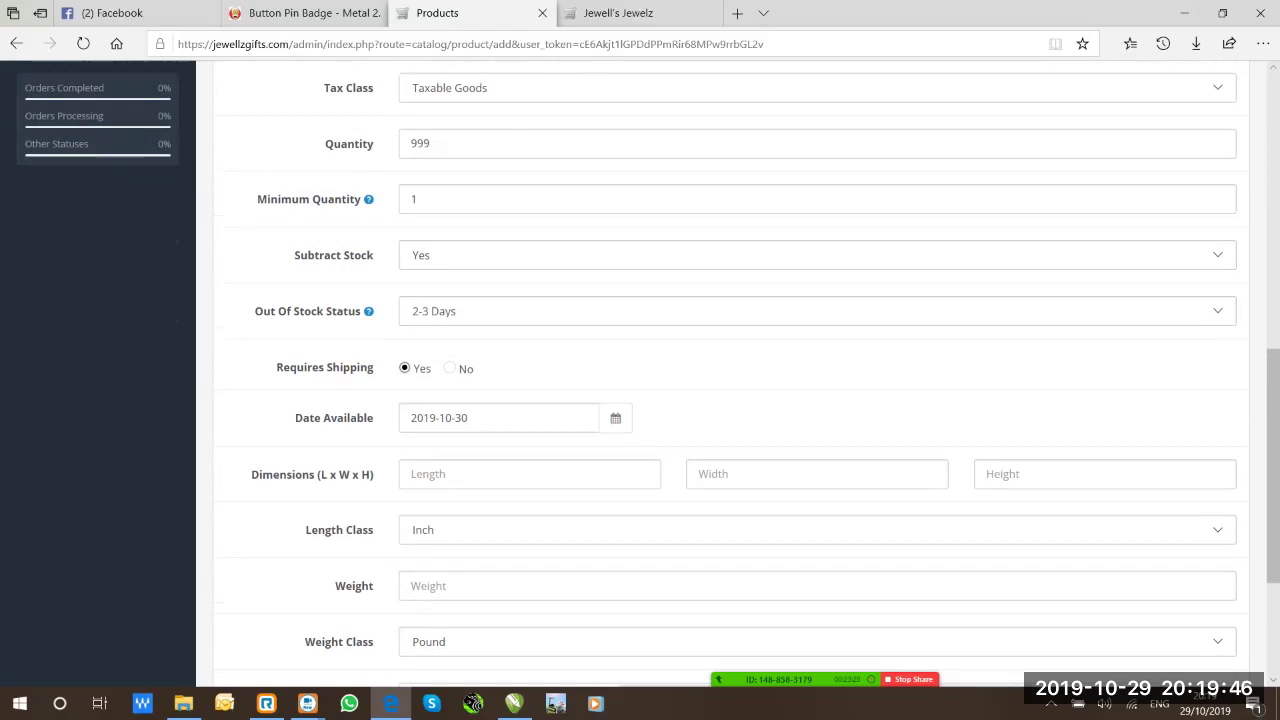
pyautogui.click(615, 418)
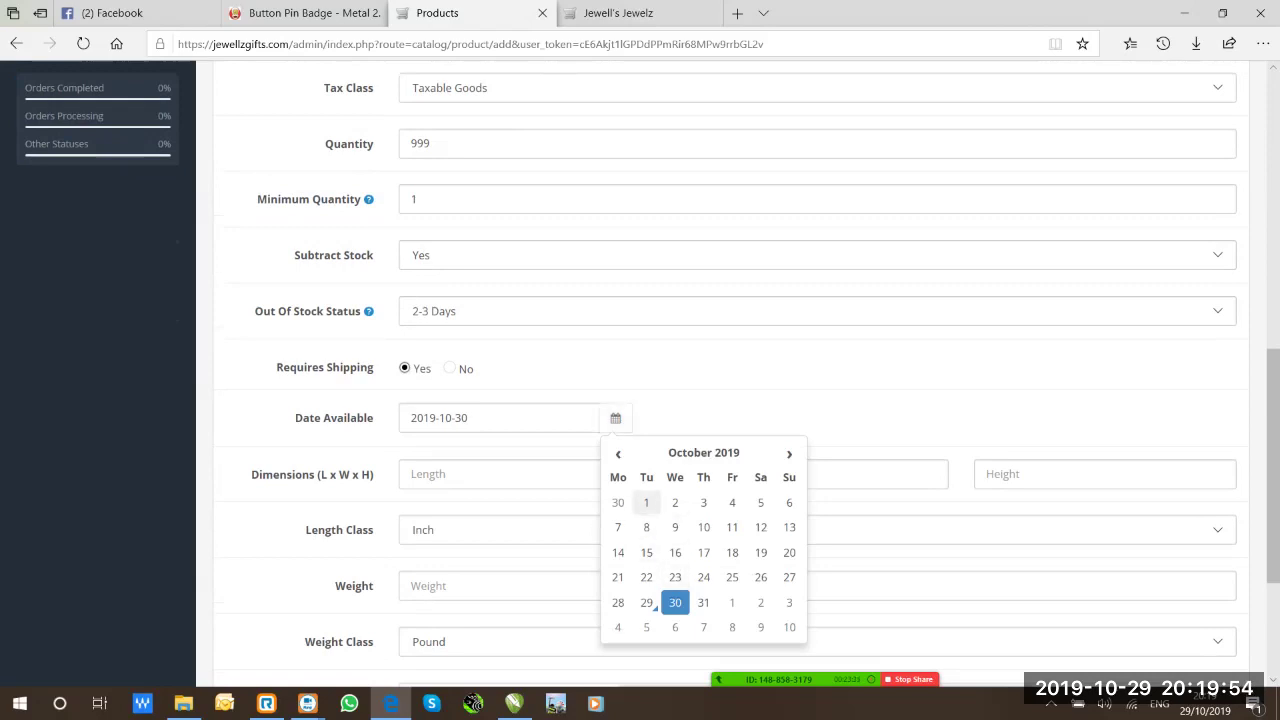
pyautogui.click(646, 502)
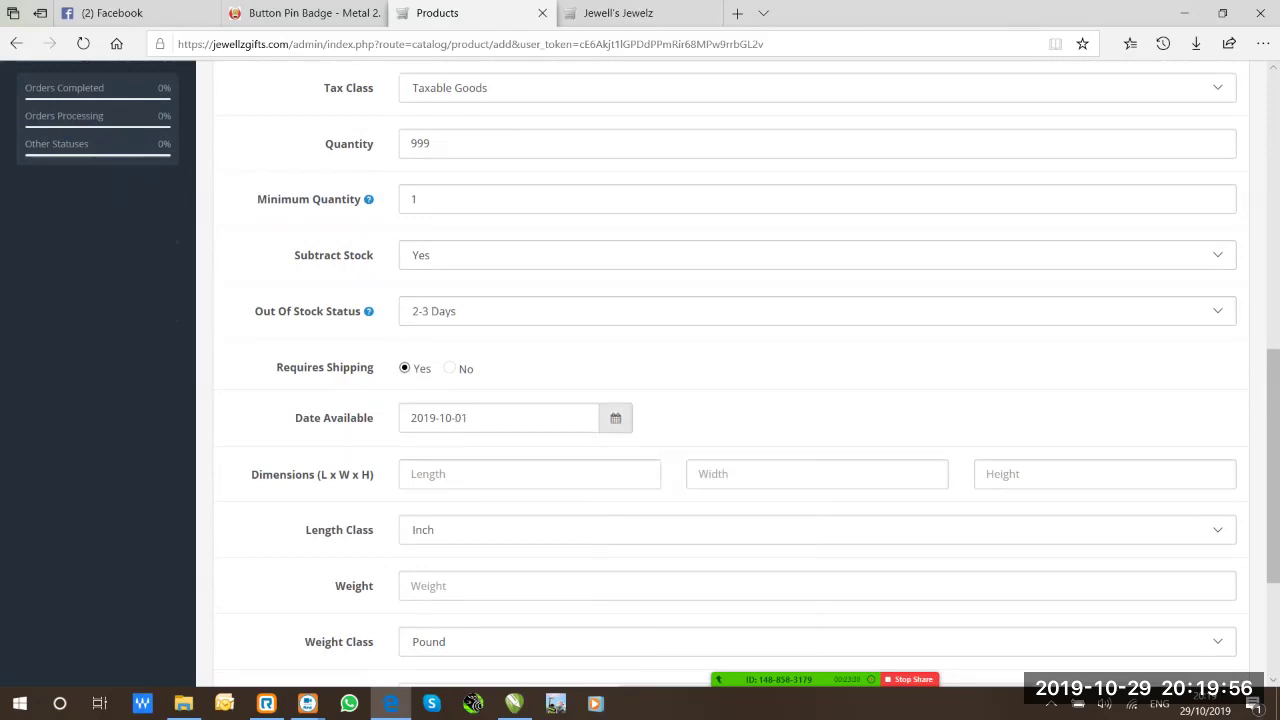
pyautogui.click(615, 418)
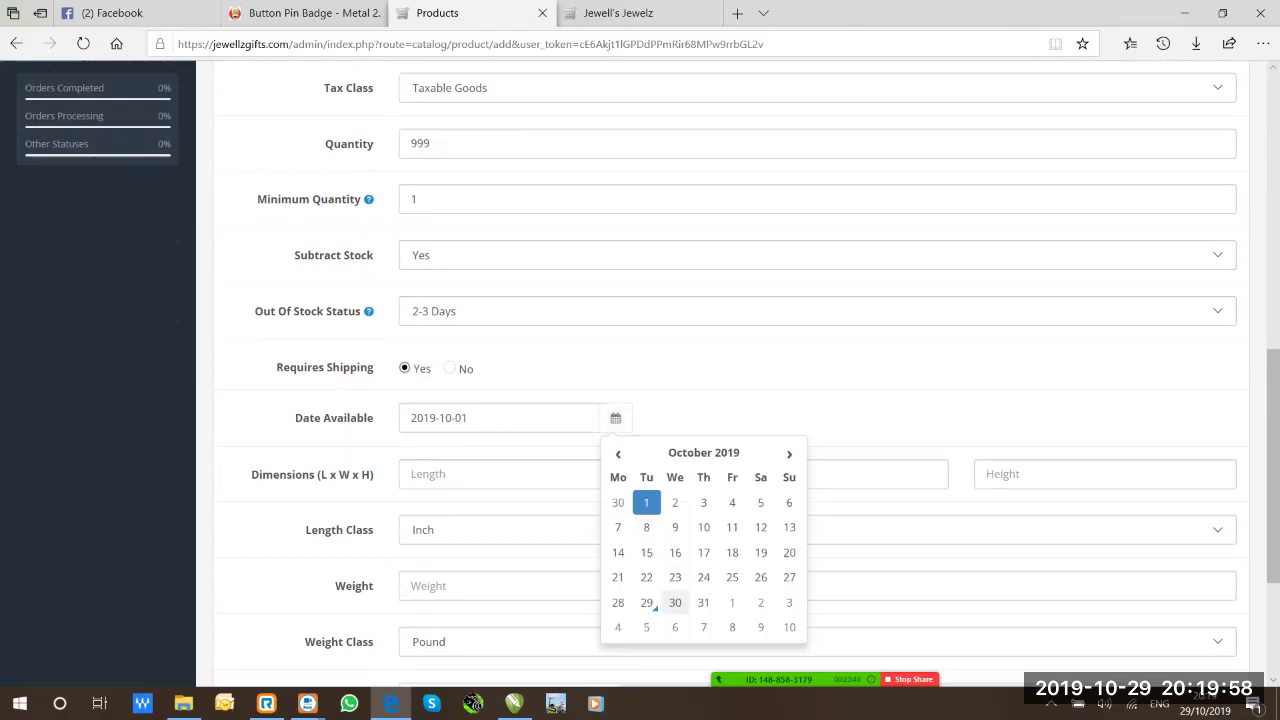
pyautogui.click(672, 602)
pyautogui.click(615, 418)
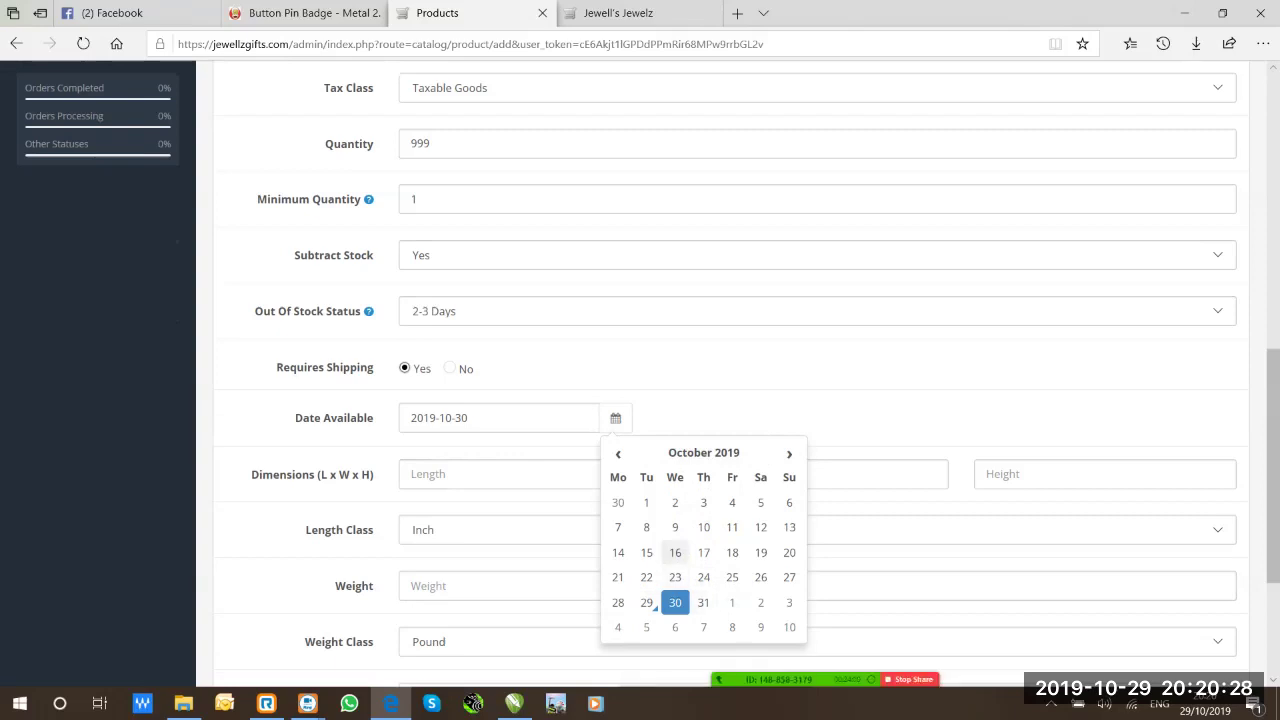
pyautogui.click(646, 502)
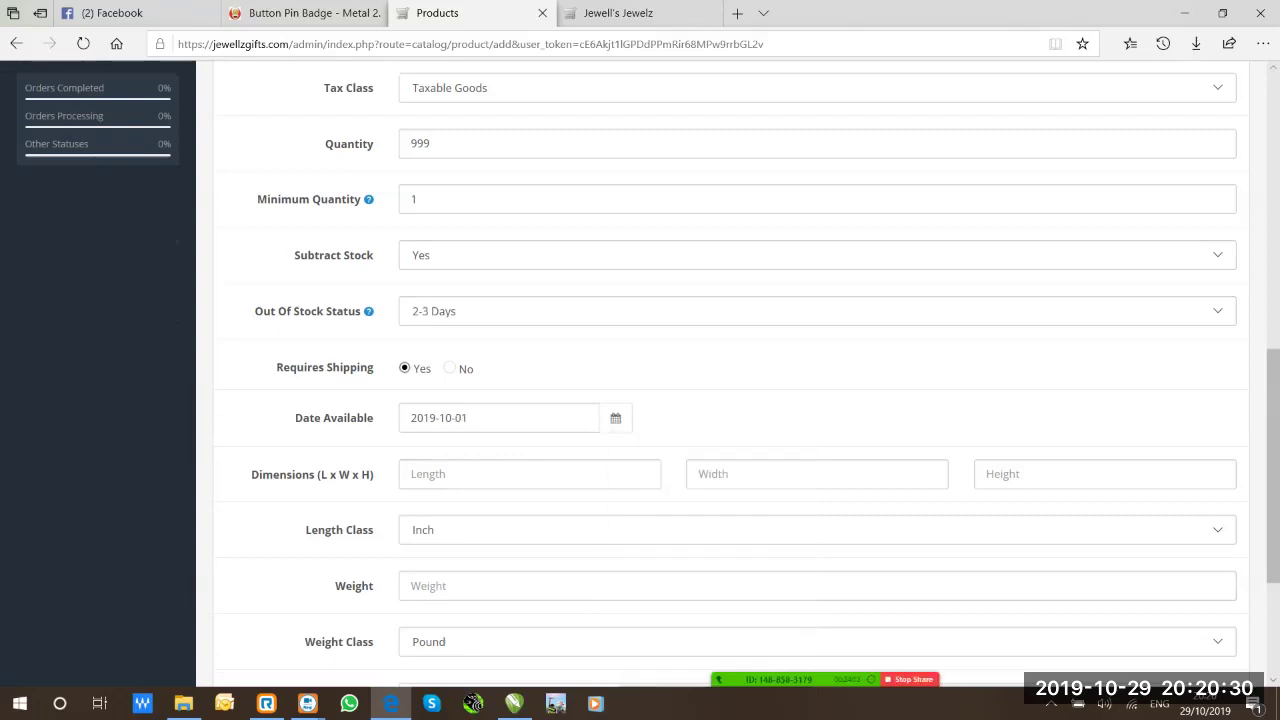
# Enter 4 x 4 x 4 as the product's length, width and height
pyautogui.press('Tab')
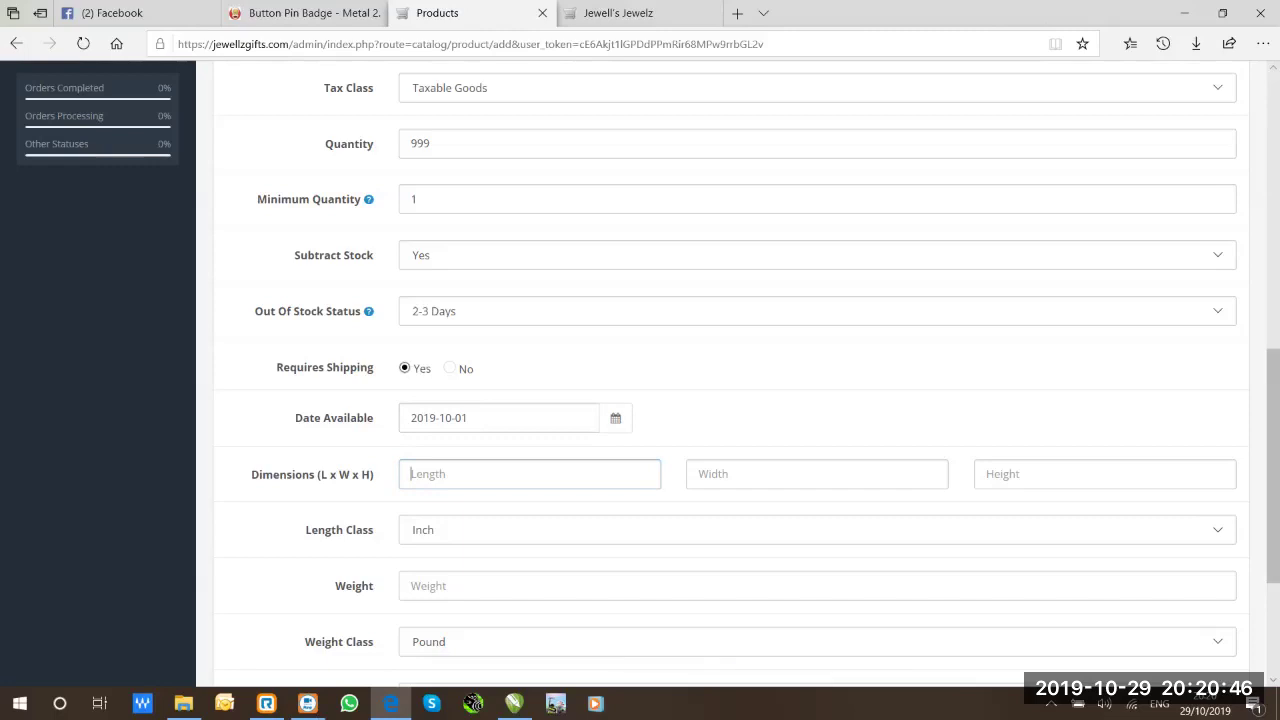
pyautogui.write('4')
pyautogui.click(816, 474)
pyautogui.write('4')
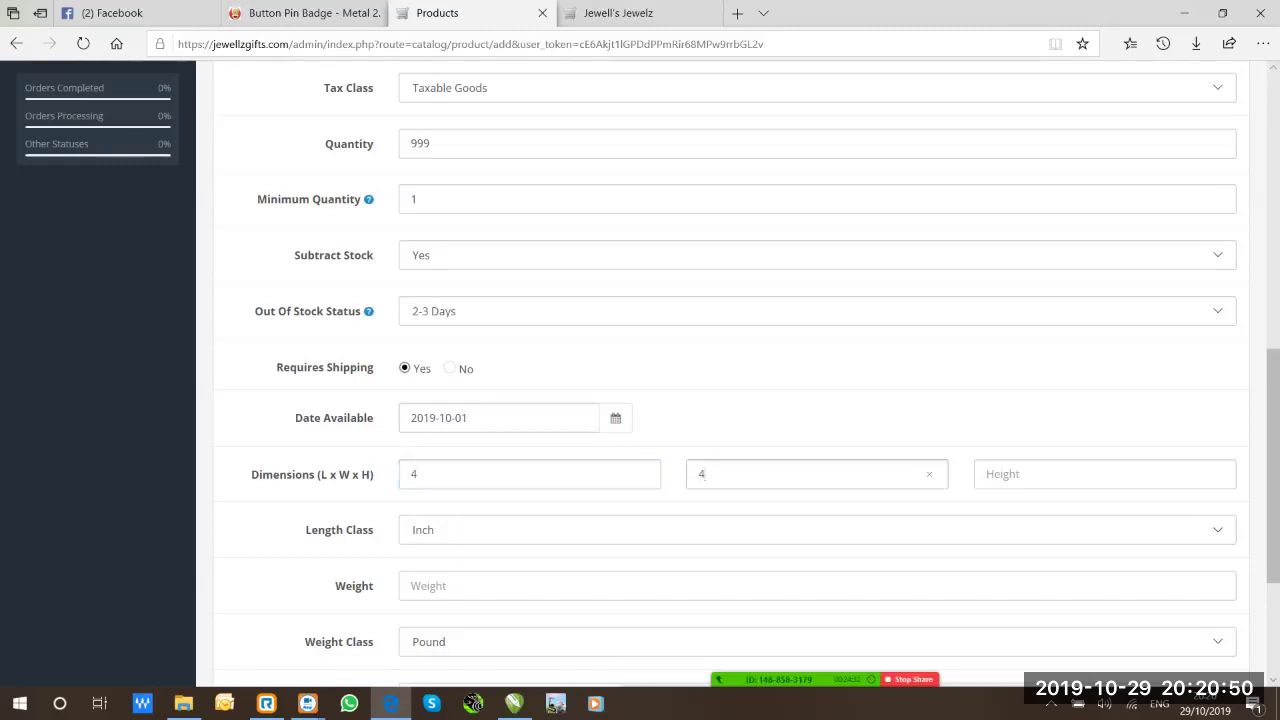
pyautogui.press('Tab')
pyautogui.write('4')
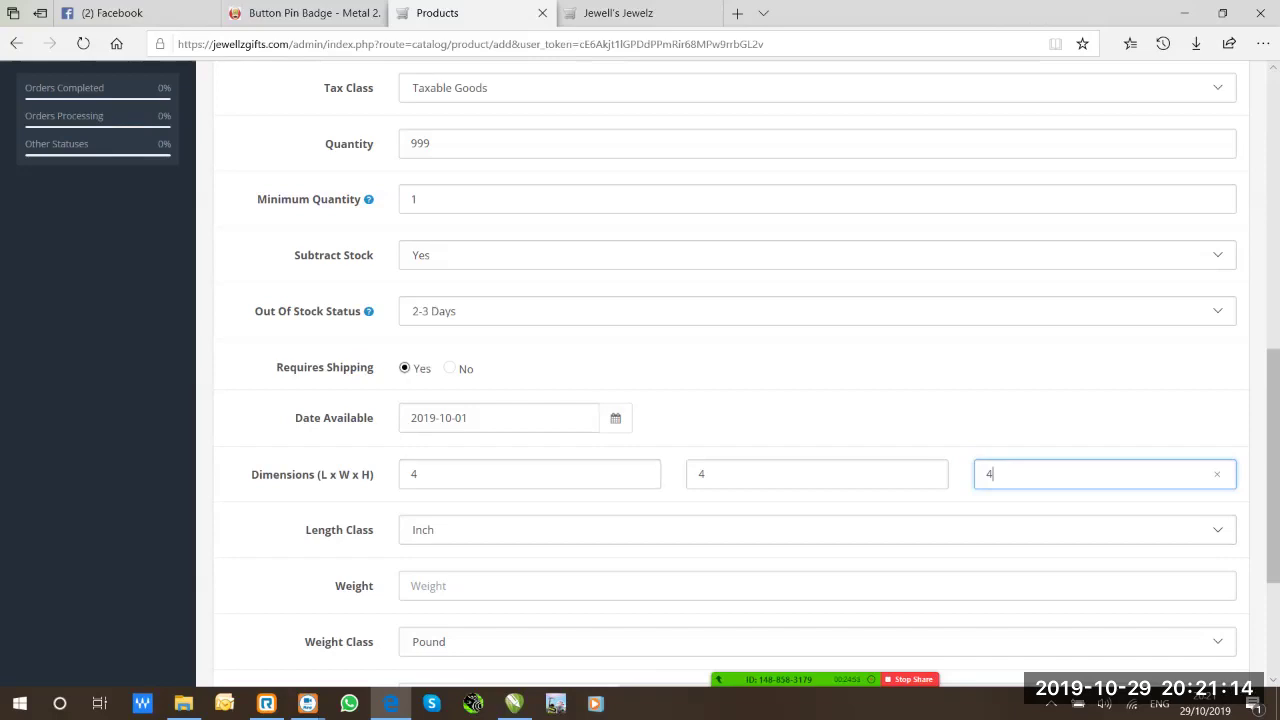
# Change the product's dimensions to length 8, width 8 and height 1.25
pyautogui.hotkey('shift', 'Tab')
pyautogui.hotkey('shift', 'Tab')
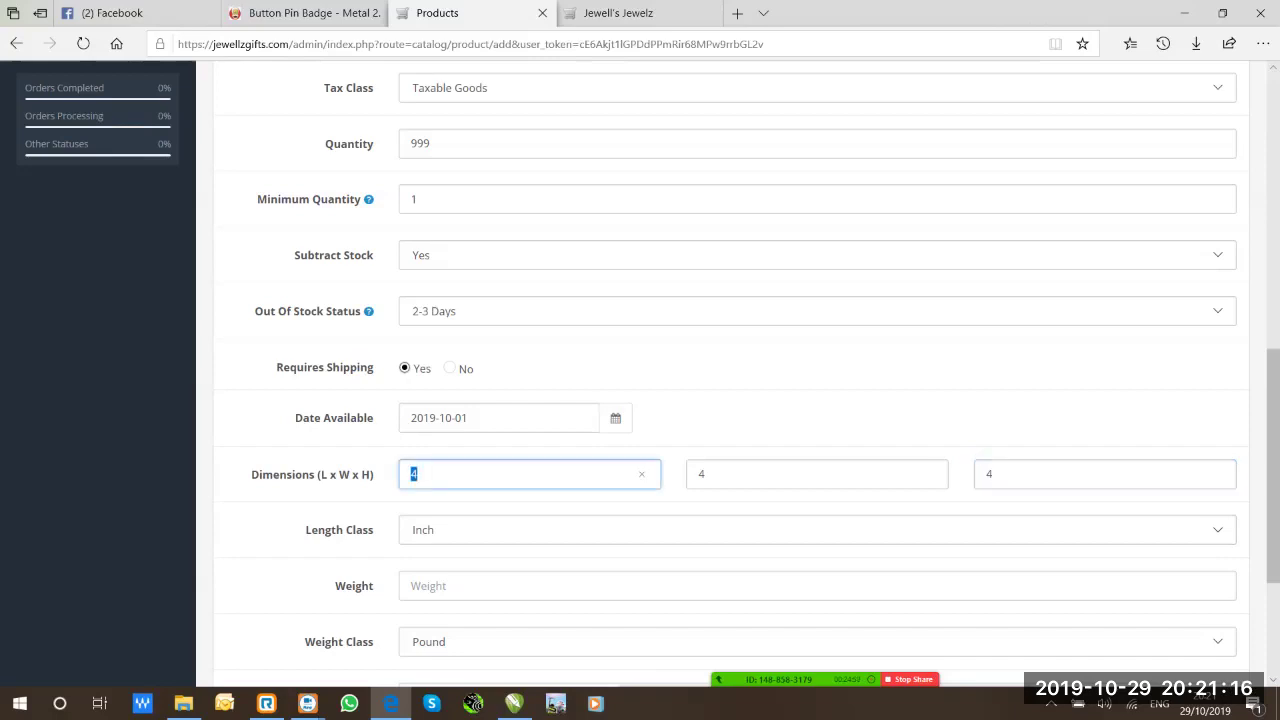
pyautogui.write('8')
pyautogui.press('Tab')
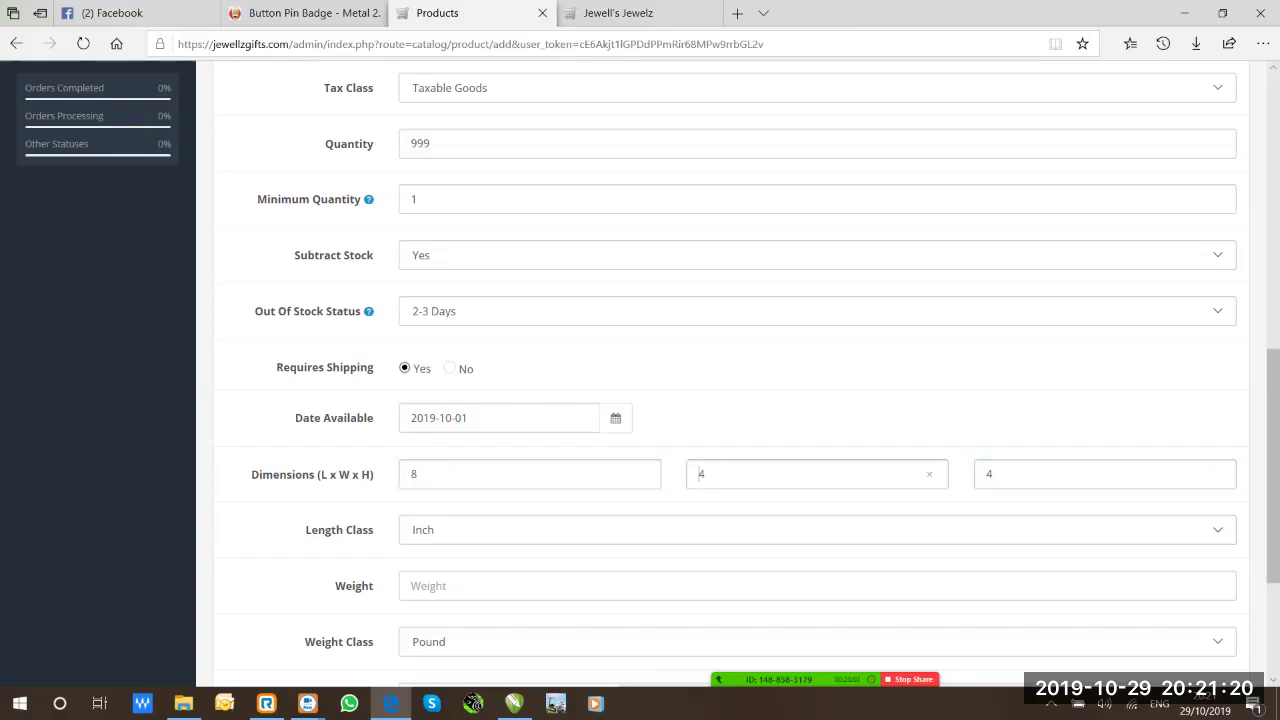
pyautogui.write('8')
pyautogui.press('Tab')
pyautogui.write('1.25')
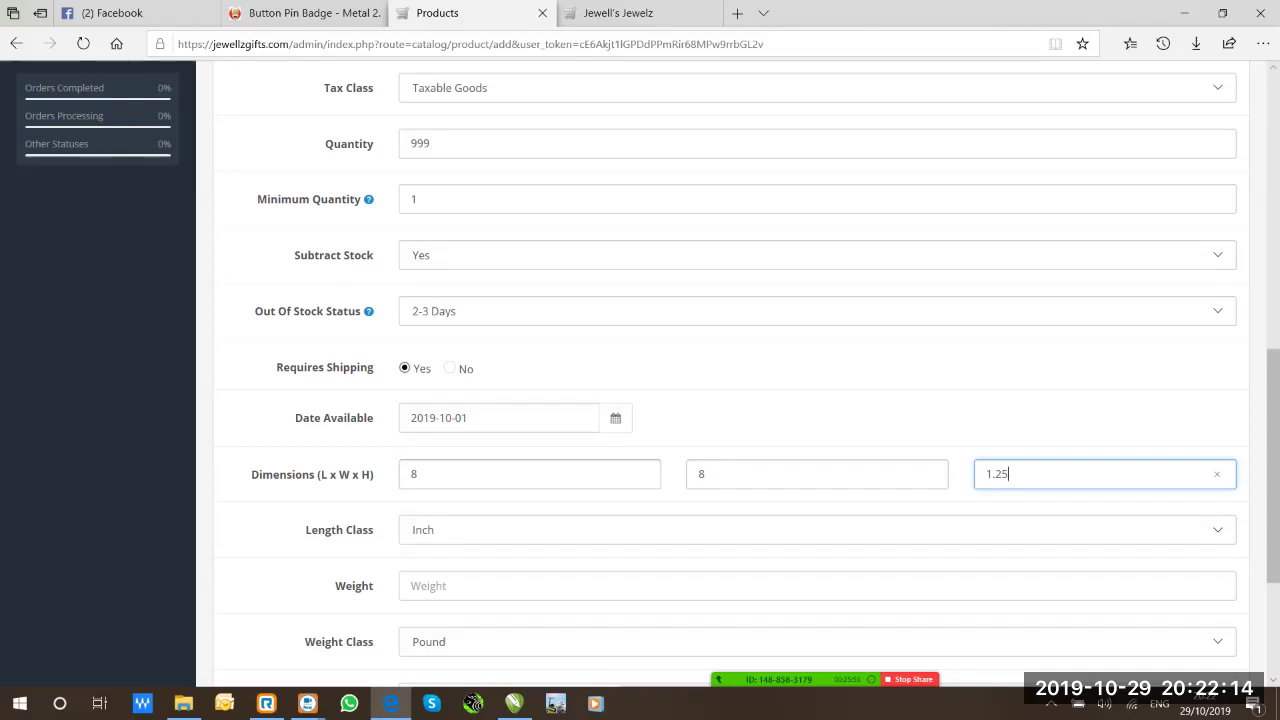
pyautogui.click(420, 586)
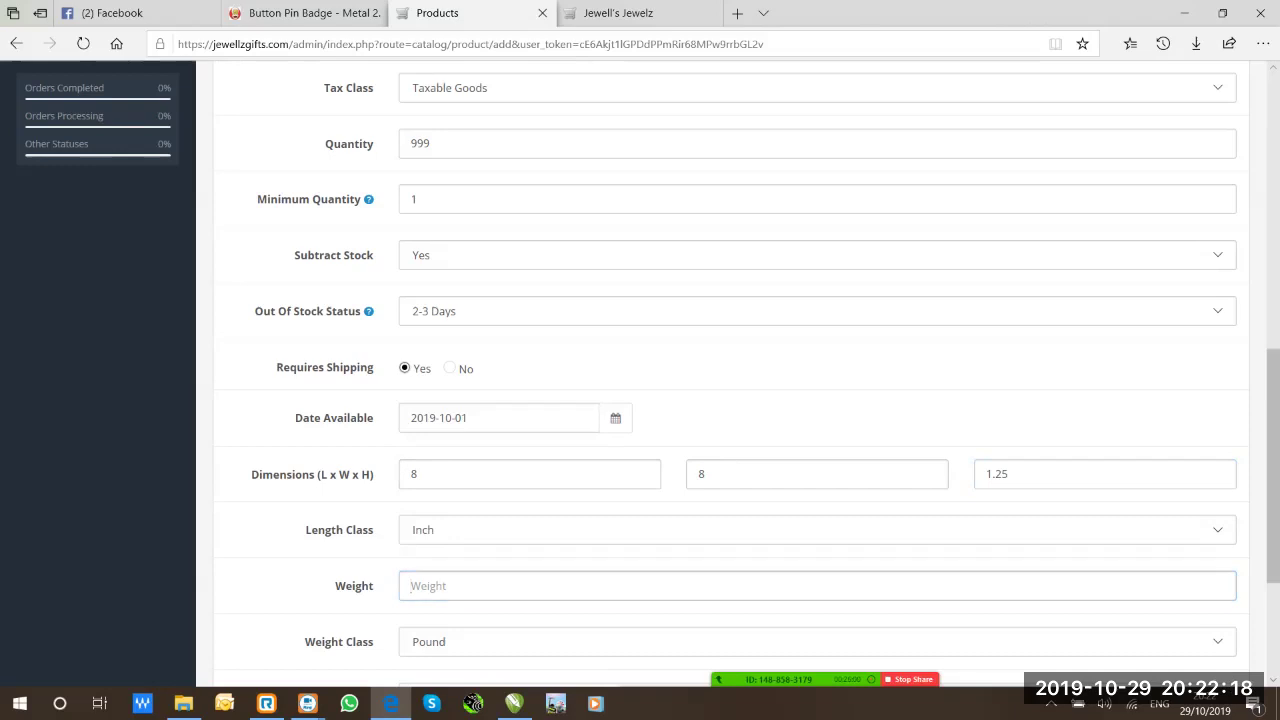
pyautogui.scroll(-2, 730, 380)
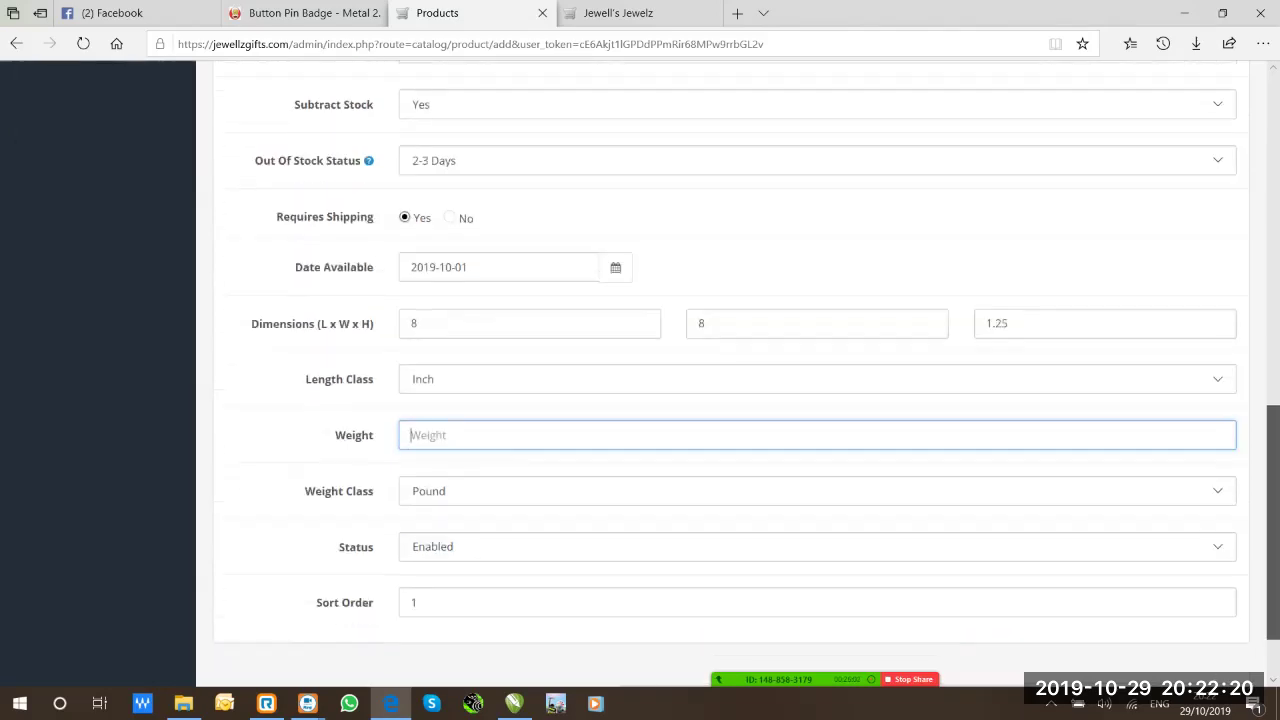
# Link the product to the Drinkware category, leaving the manufacturer empty
pyautogui.scroll(10, 730, 380)
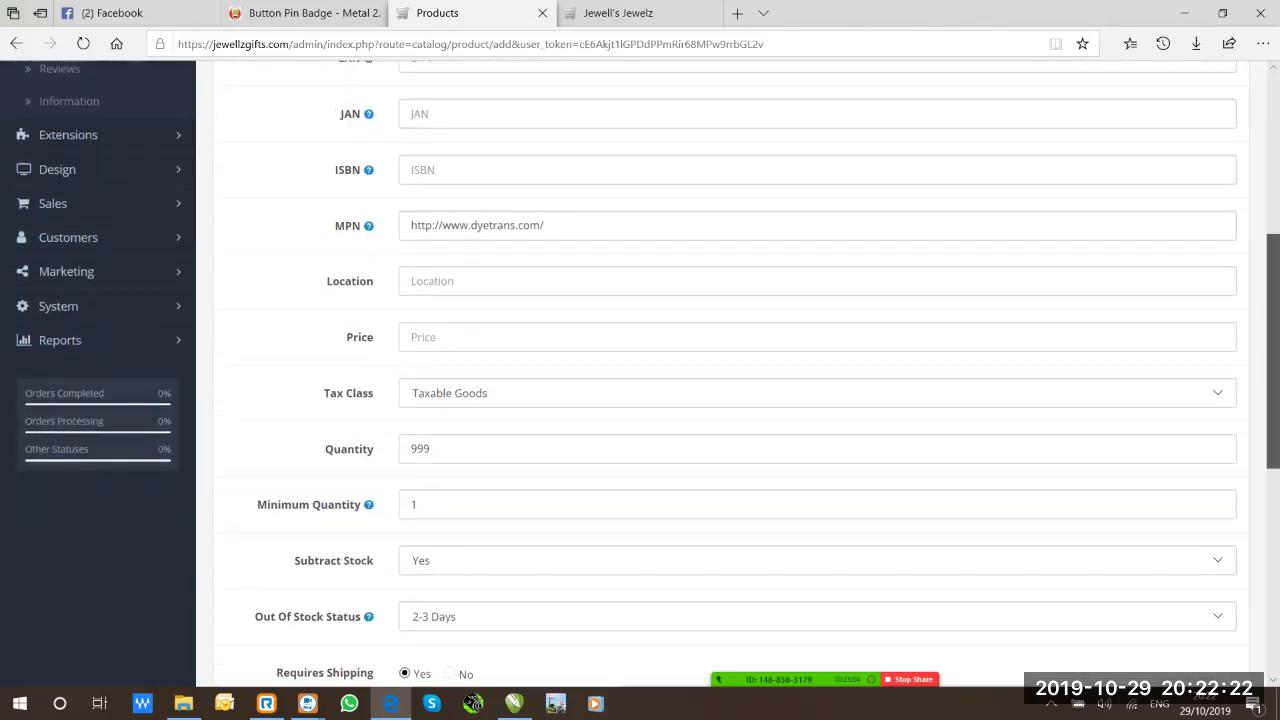
pyautogui.scroll(2, 730, 380)
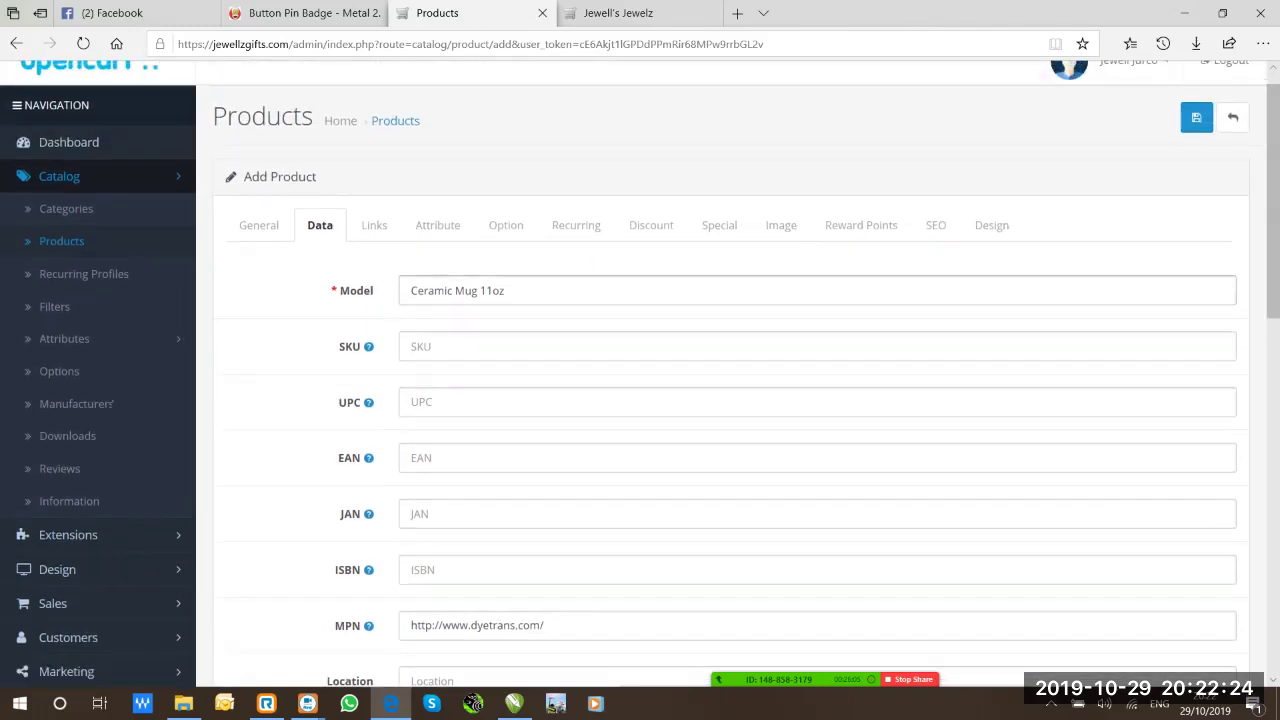
pyautogui.click(373, 225)
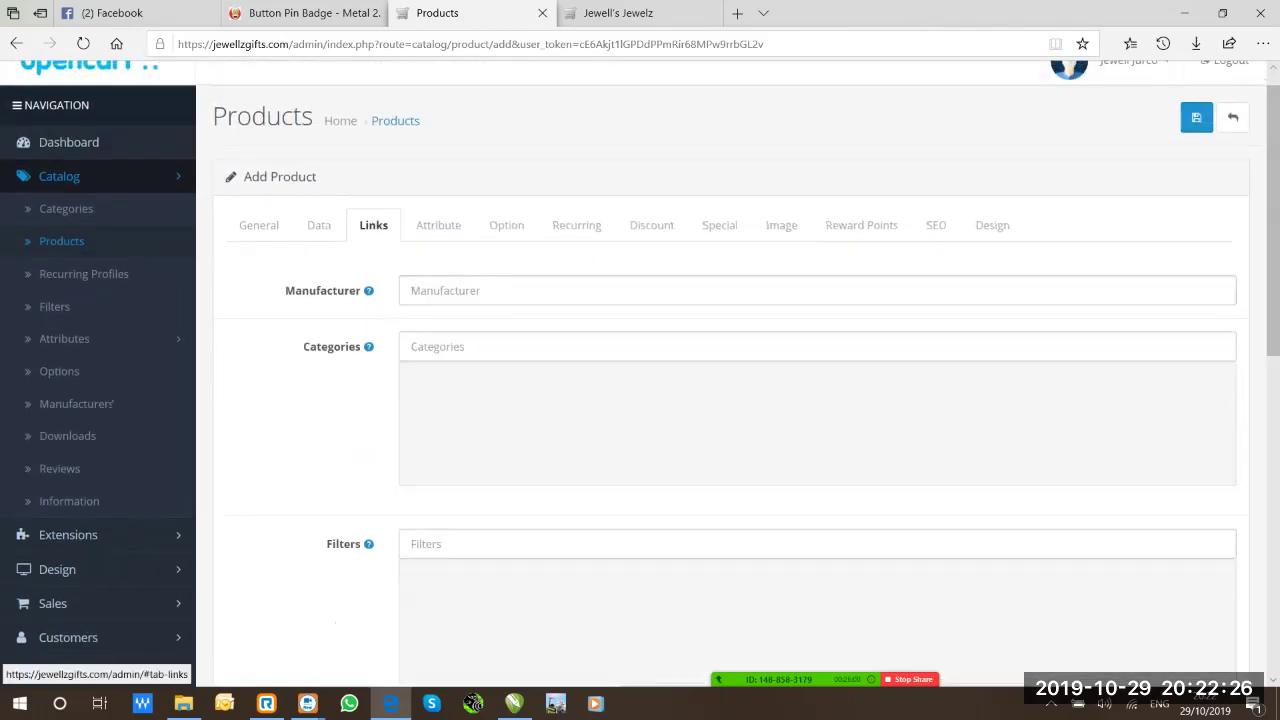
pyautogui.click(480, 346)
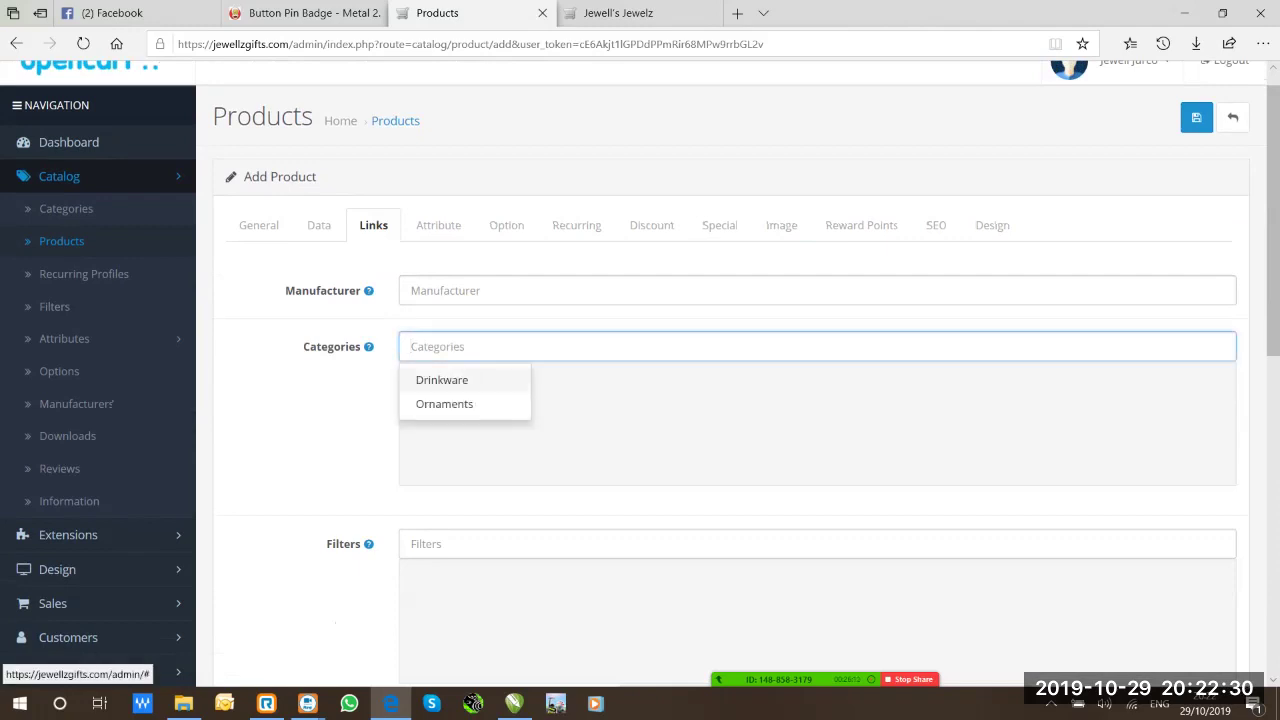
pyautogui.click(441, 380)
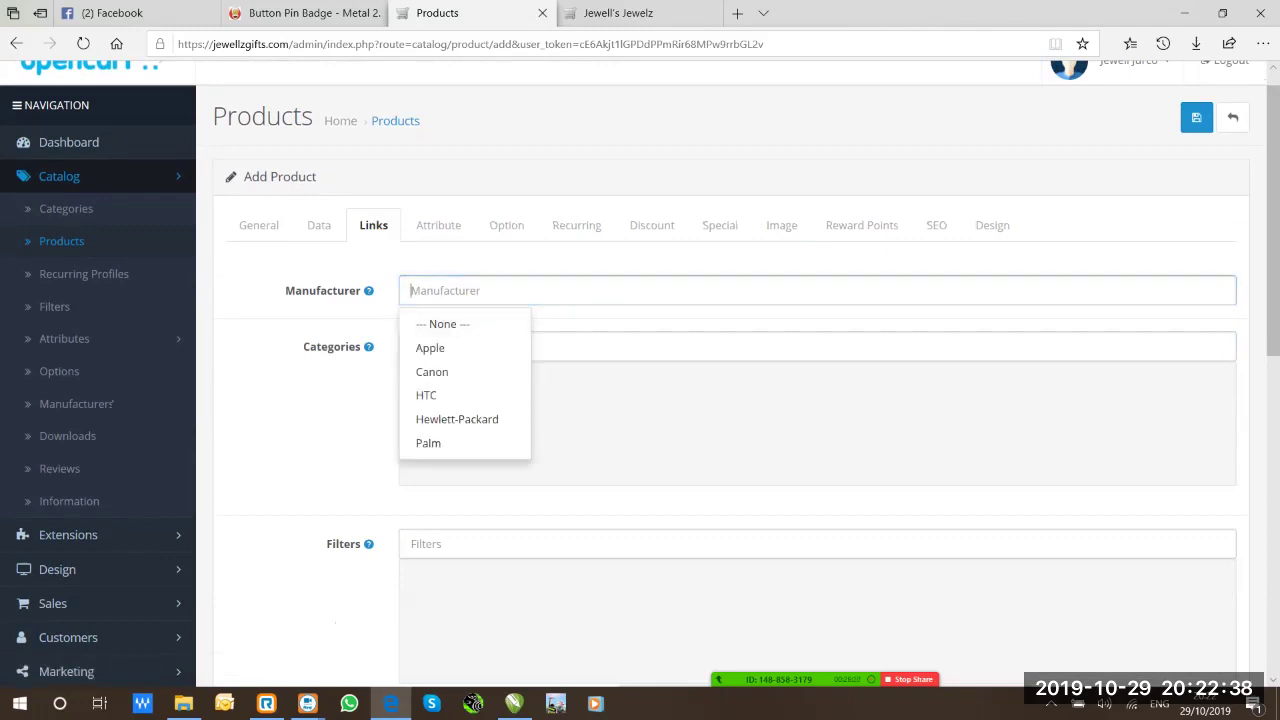
pyautogui.click(600, 346)
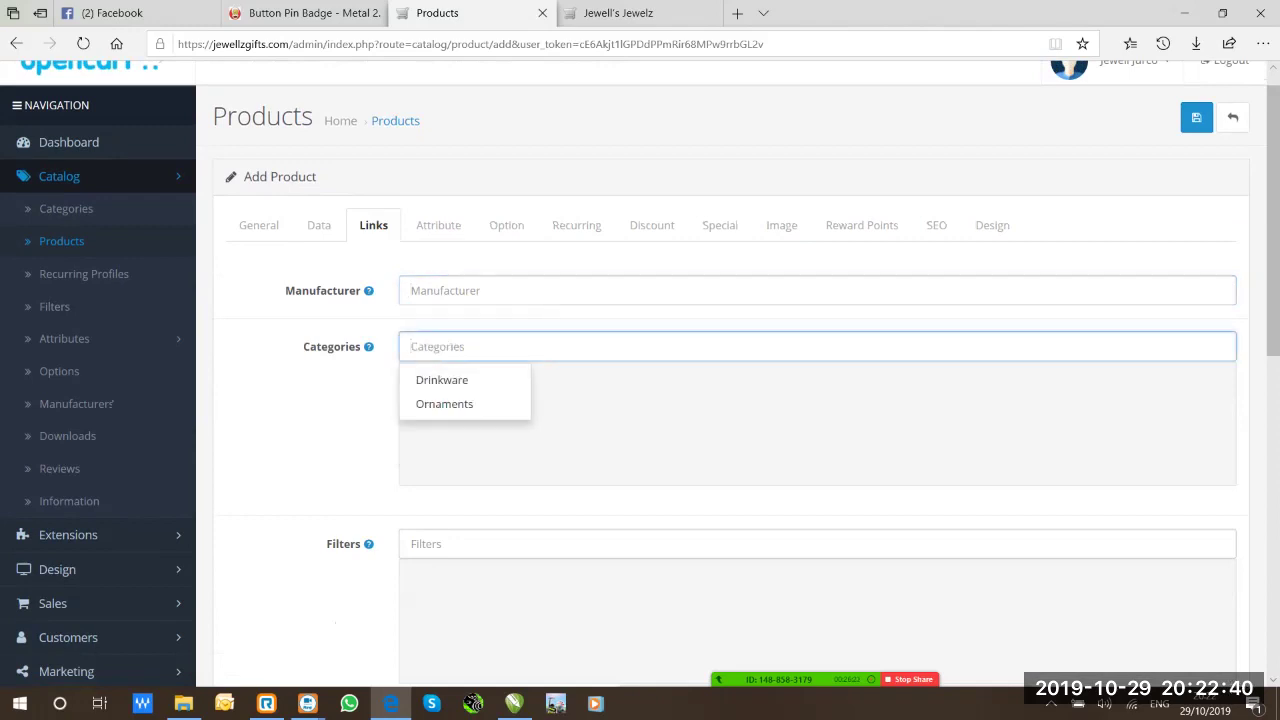
pyautogui.click(441, 380)
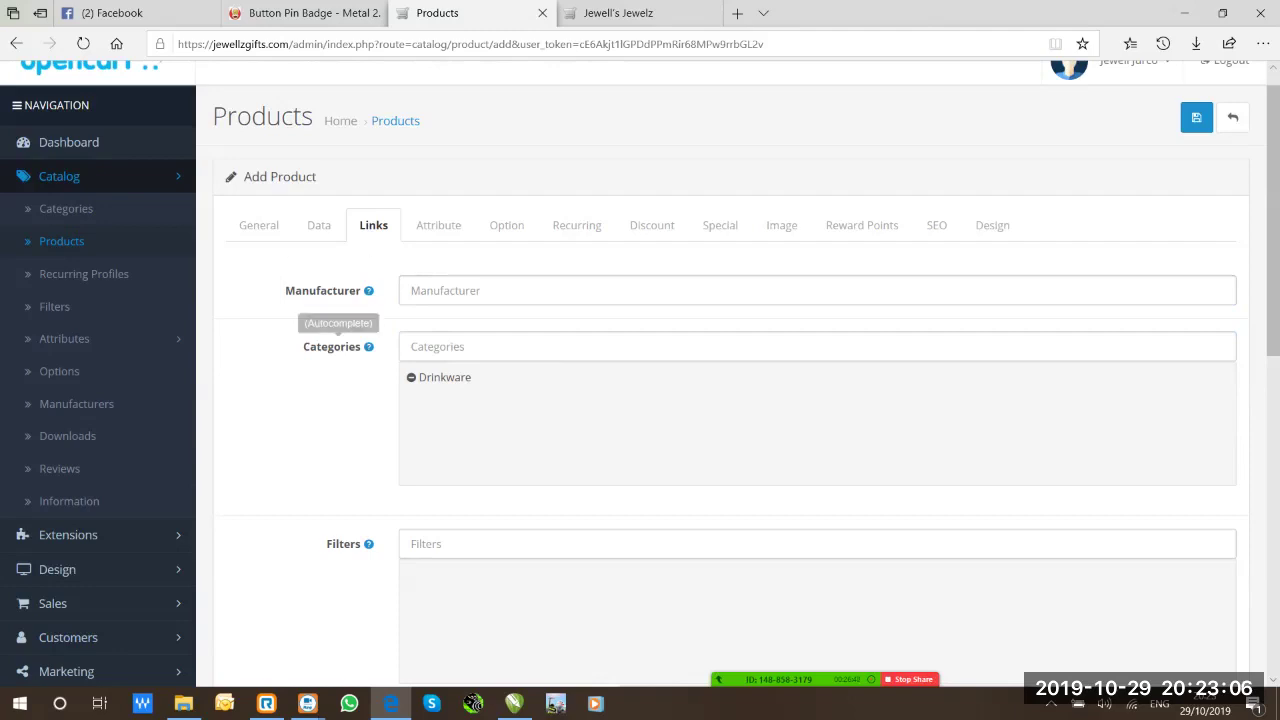
# Review the remaining product links and show the available choices for Related Products
pyautogui.scroll(-3, 725, 400)
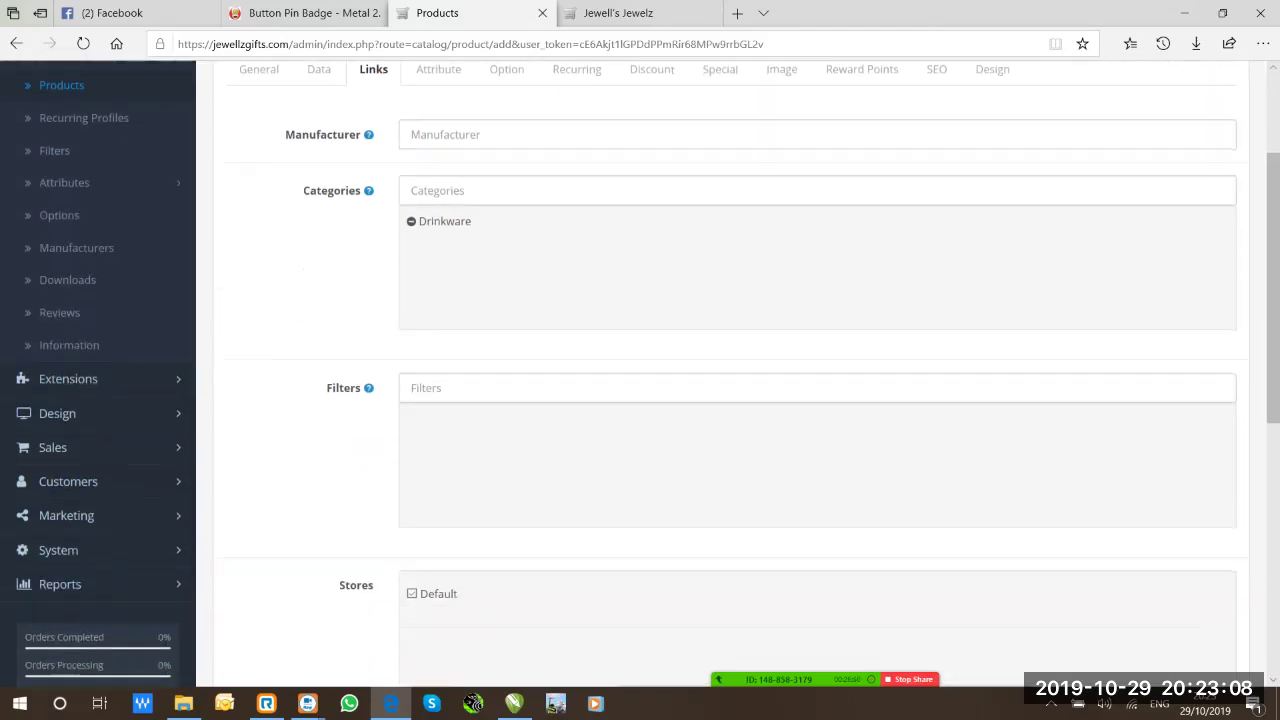
pyautogui.scroll(-4, 725, 400)
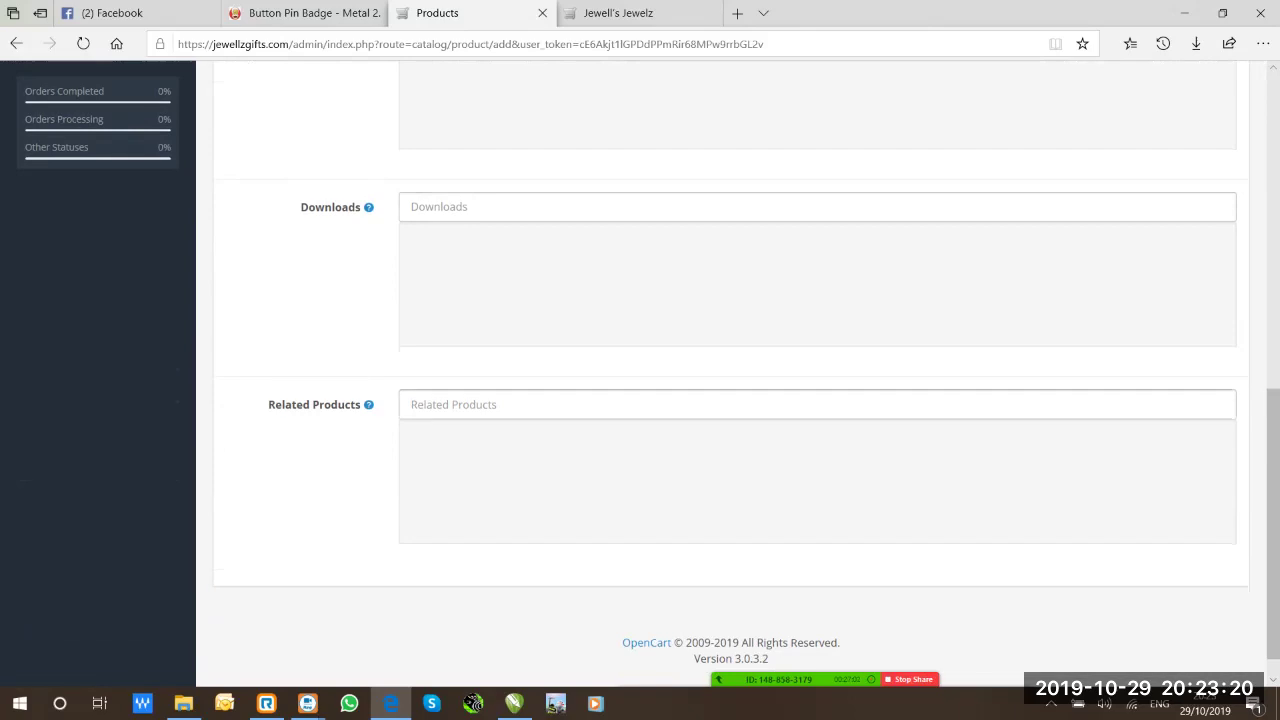
pyautogui.click(420, 404)
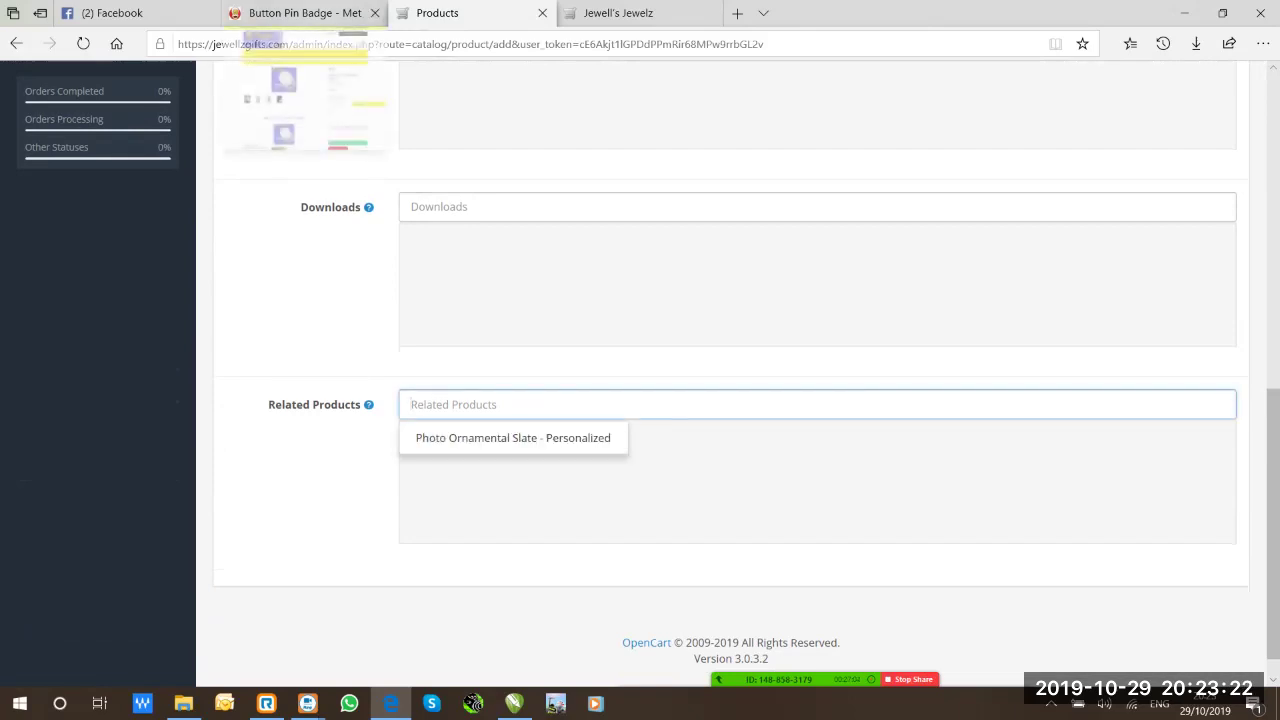
# Switch to the Laughing Professor store and check the Button Pin Badge page for related products
pyautogui.click(300, 13)
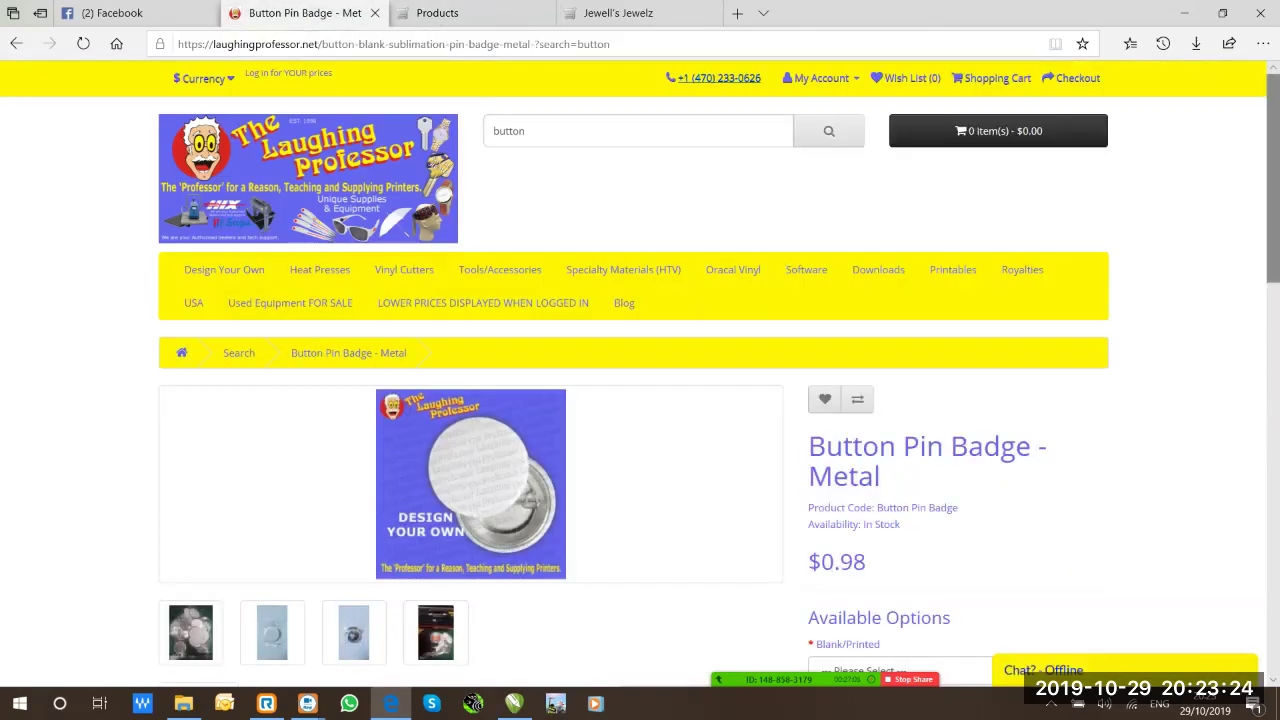
pyautogui.scroll(-5, 640, 380)
pyautogui.scroll(-5, 640, 380)
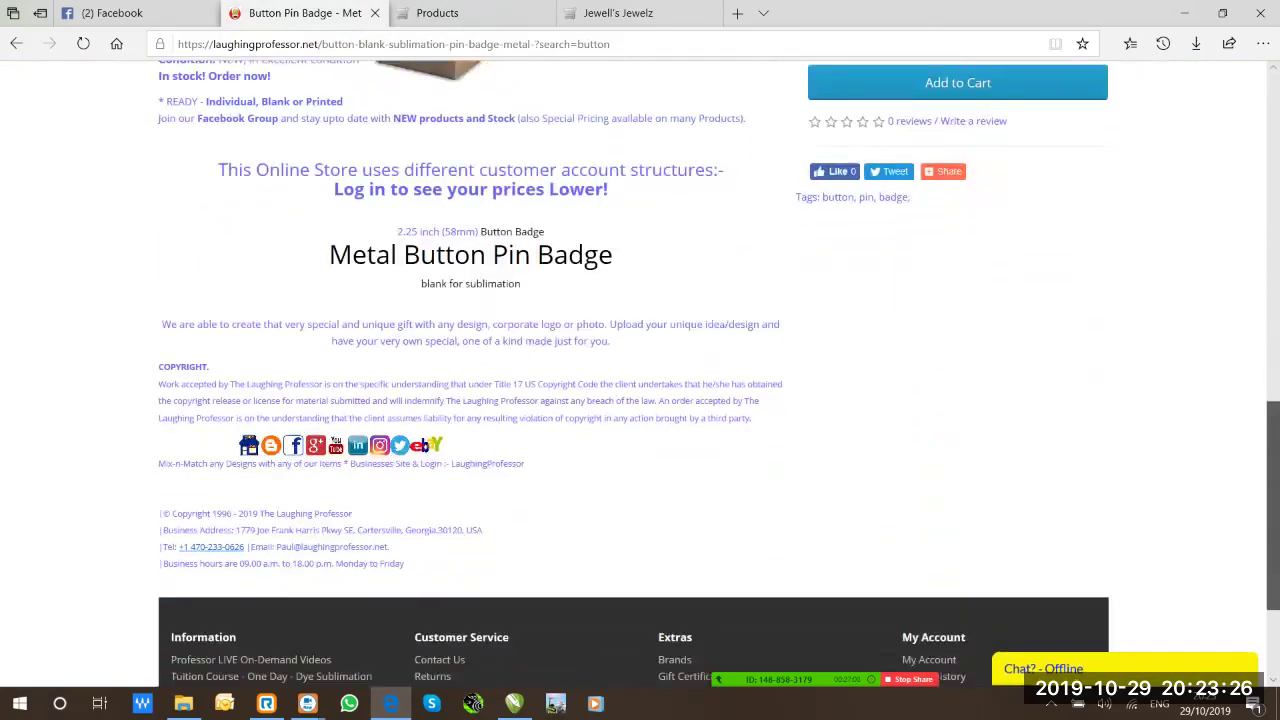
pyautogui.scroll(5, 640, 380)
pyautogui.scroll(4, 640, 380)
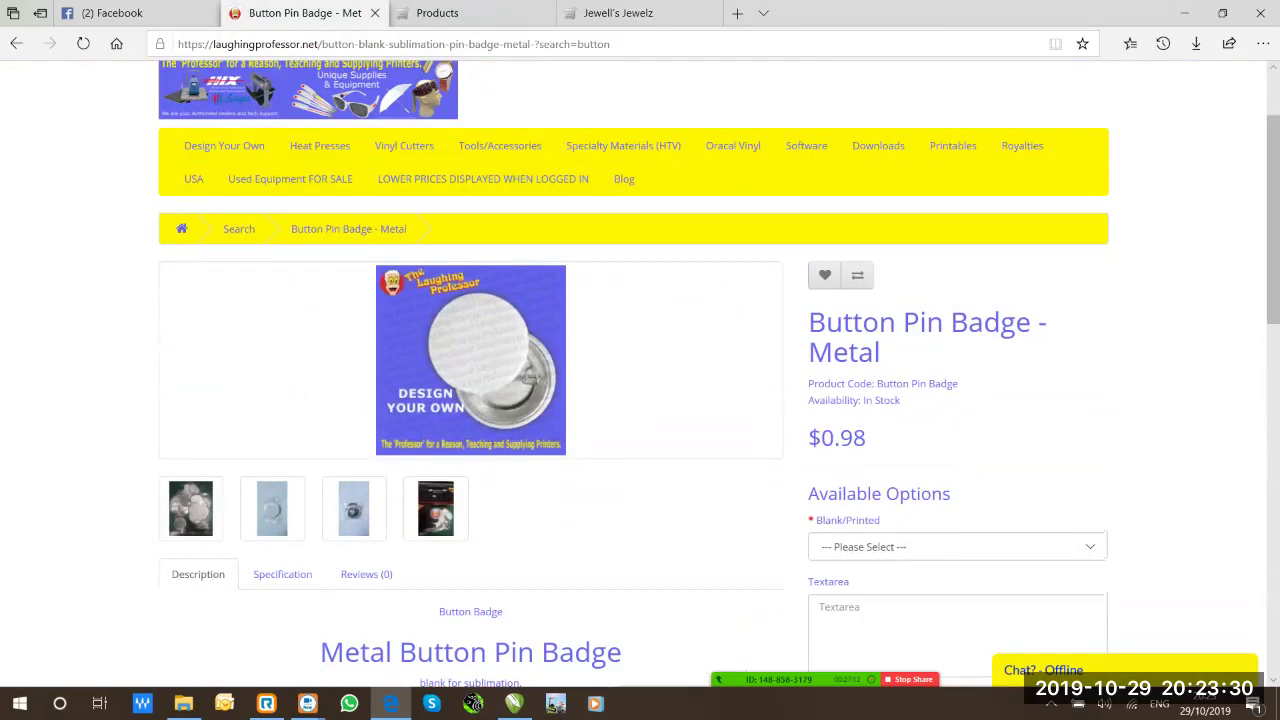
# From the Laughing Professor home page, open the featured unisex leather wrist watch and examine its options and Related Products section
pyautogui.click(181, 228)
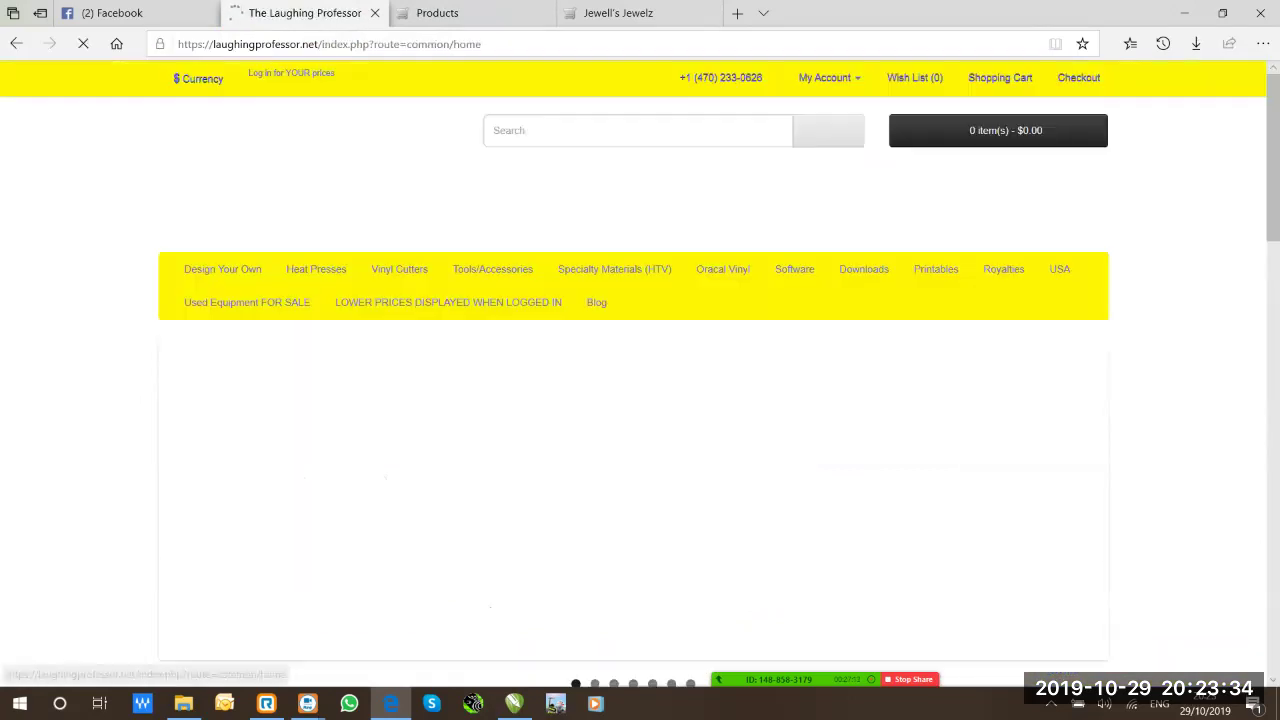
pyautogui.scroll(-4, 634, 400)
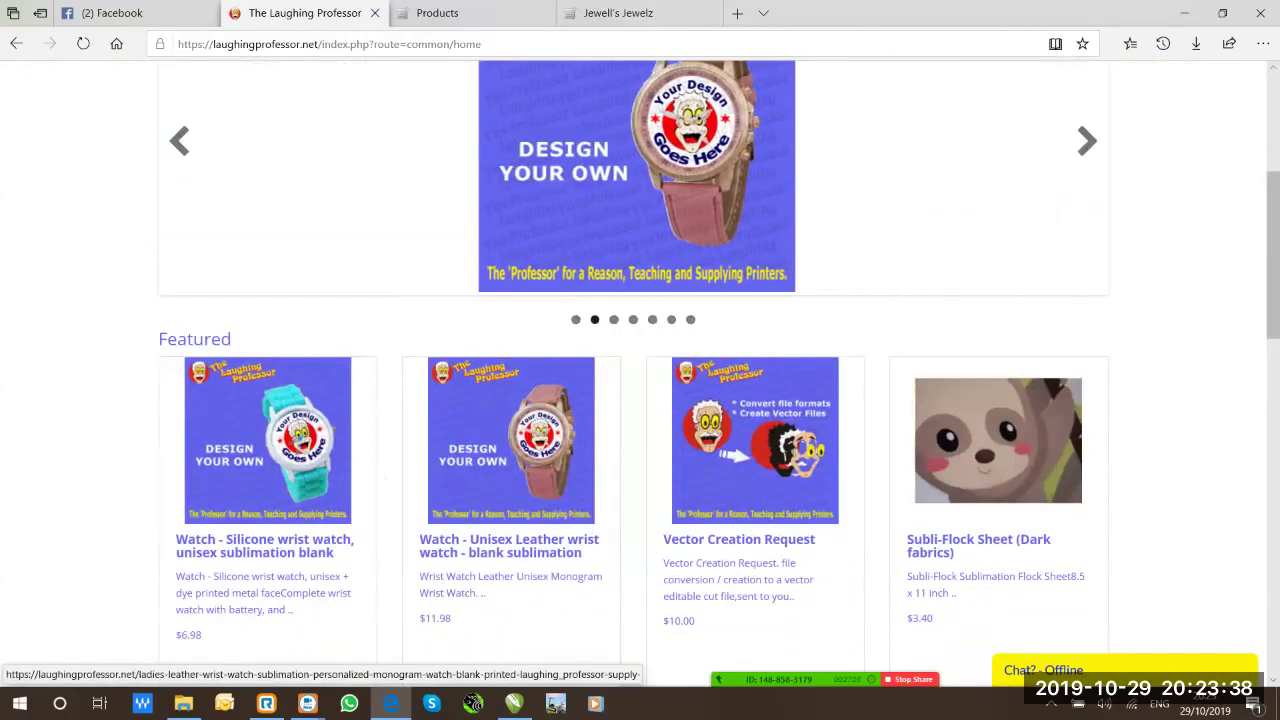
pyautogui.click(511, 440)
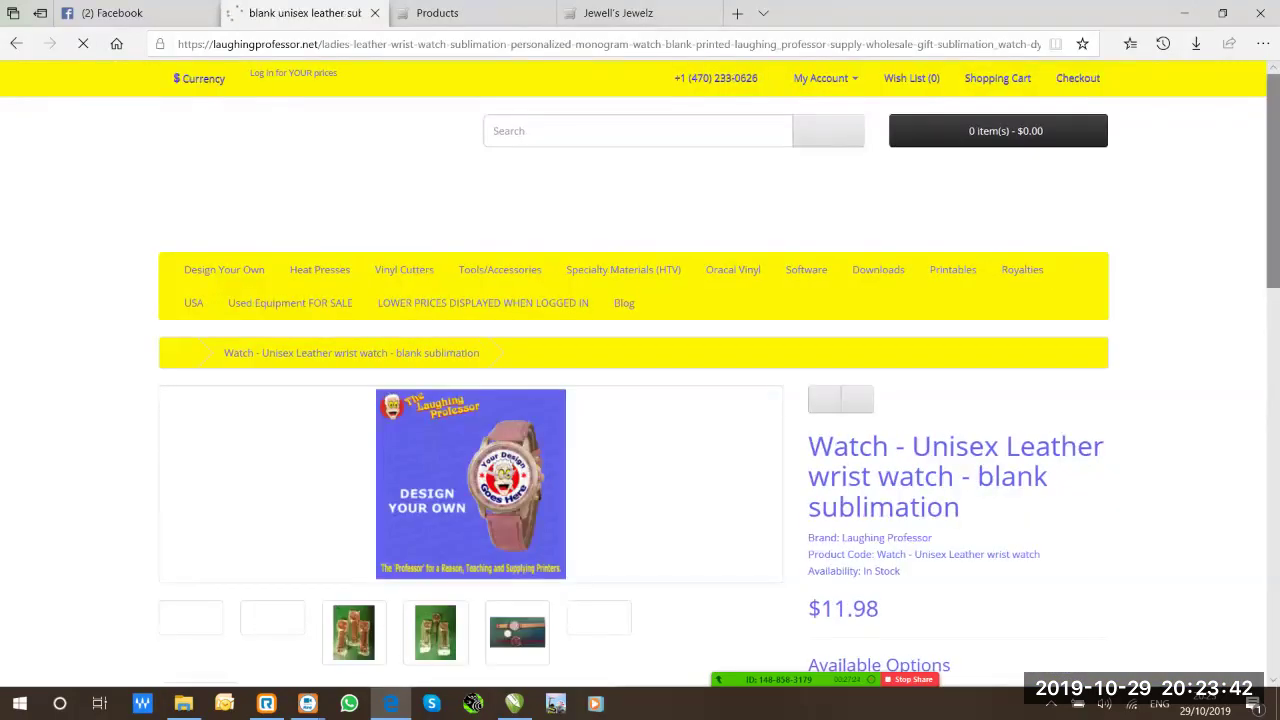
pyautogui.scroll(-15, 640, 400)
pyautogui.scroll(4, 640, 400)
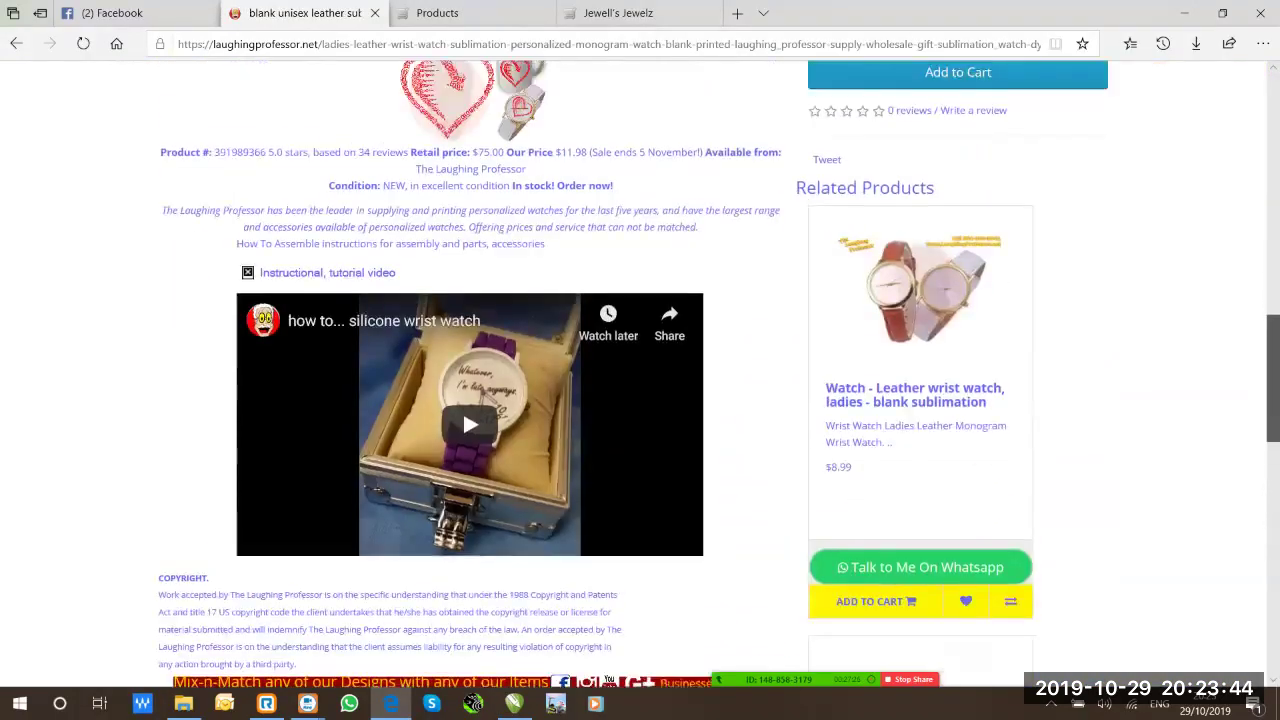
pyautogui.scroll(10, 640, 400)
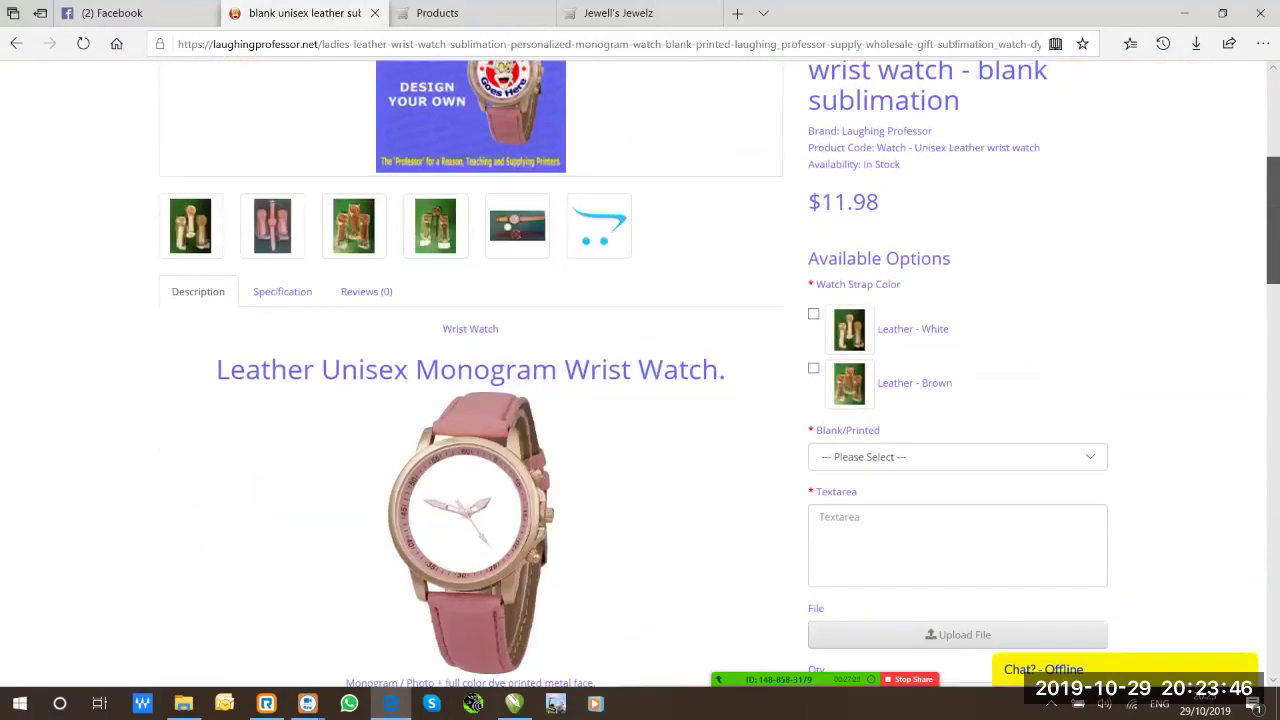
pyautogui.scroll(-3, 640, 400)
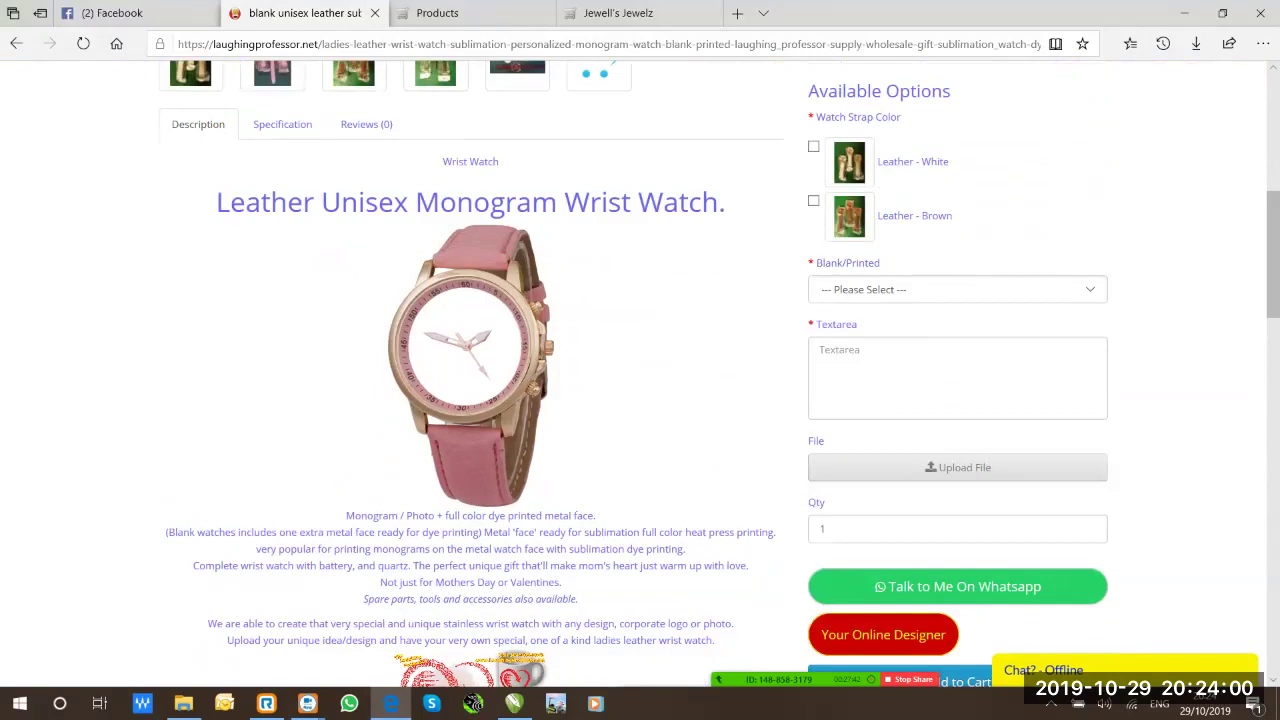
pyautogui.scroll(-1, 719, 374)
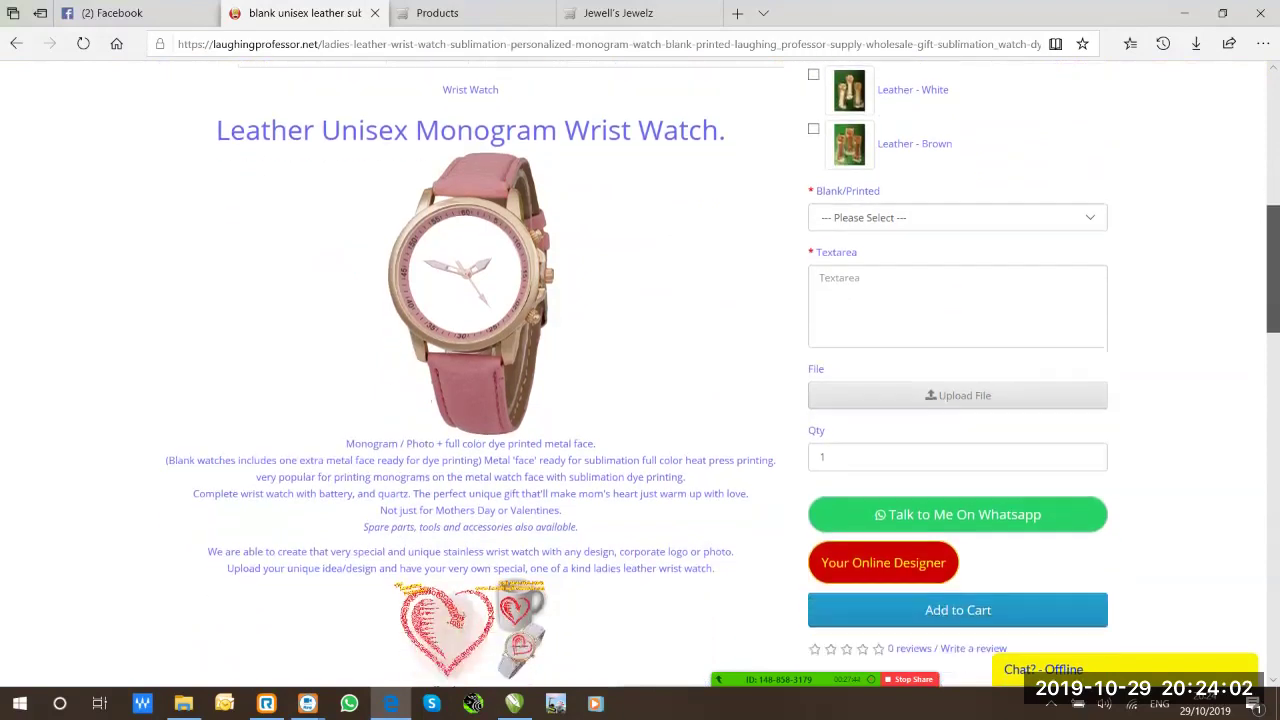
pyautogui.scroll(-5, 930, 290)
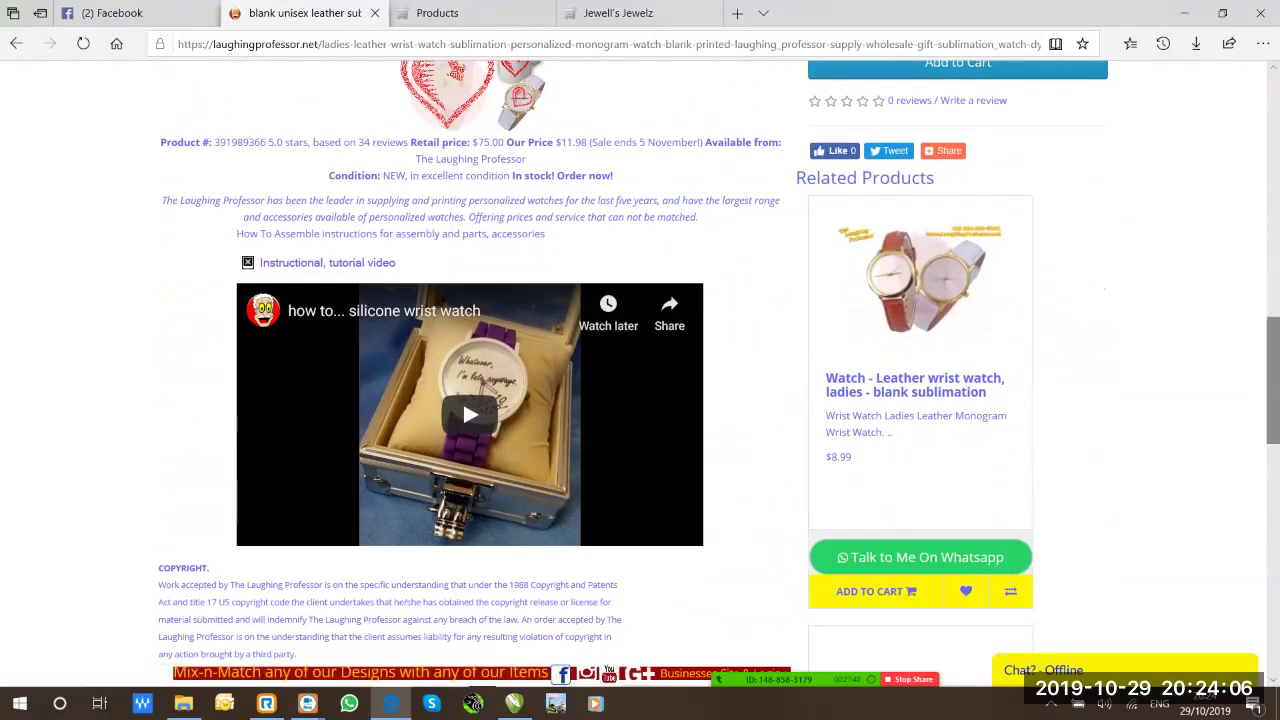
# Examine the Related Products section and the product cards below it on the wrist watch page
pyautogui.moveTo(826, 432); pyautogui.dragTo(1000, 660)
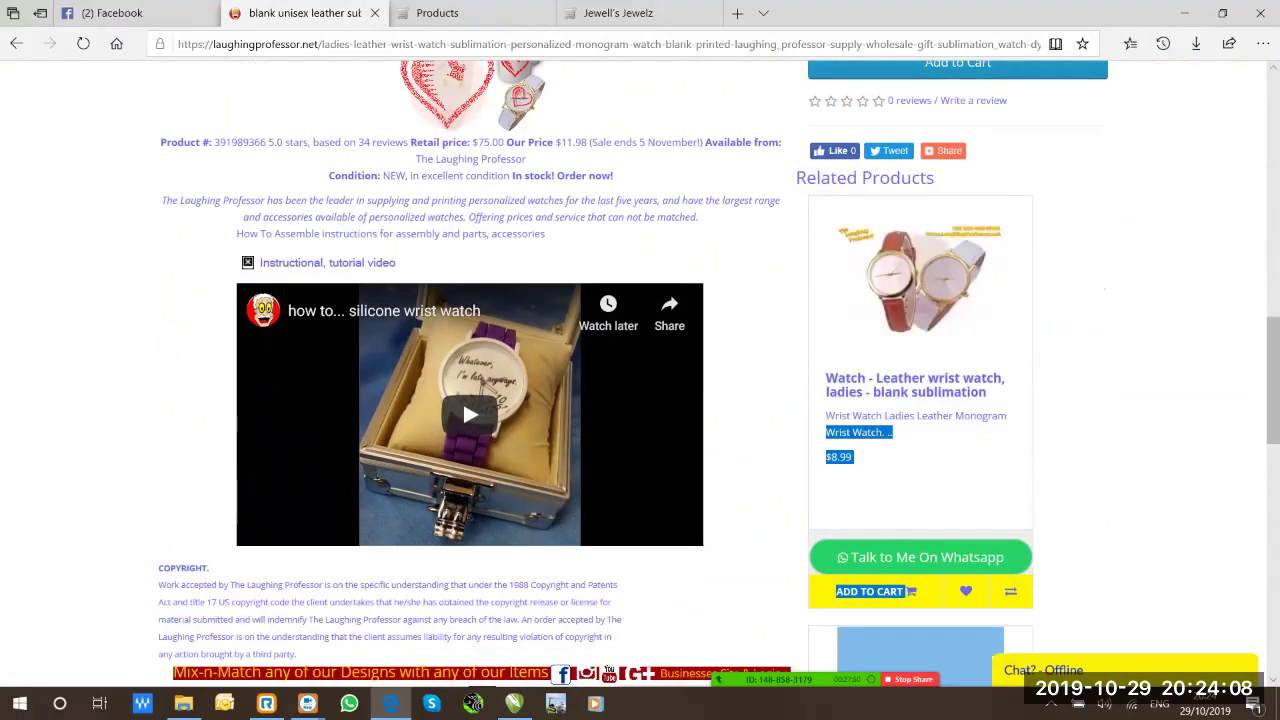
pyautogui.scroll(-5, 640, 370)
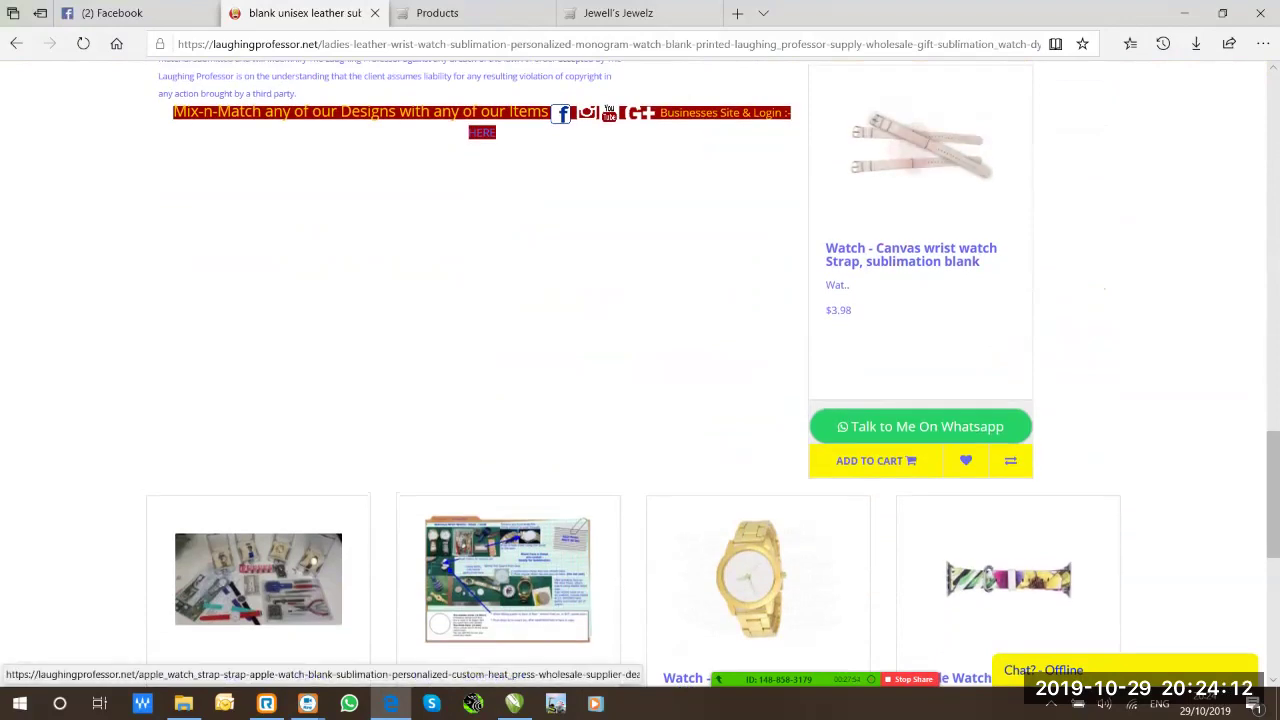
pyautogui.scroll(-3, 640, 370)
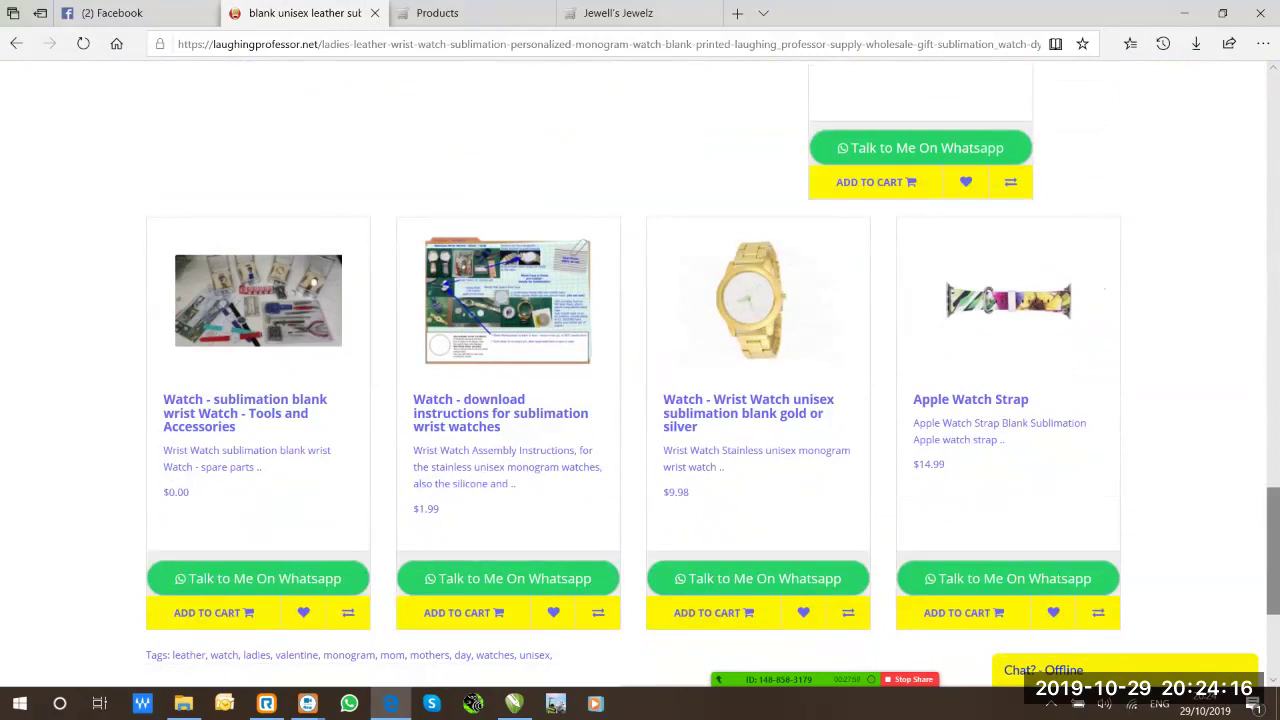
pyautogui.scroll(-1, 640, 370)
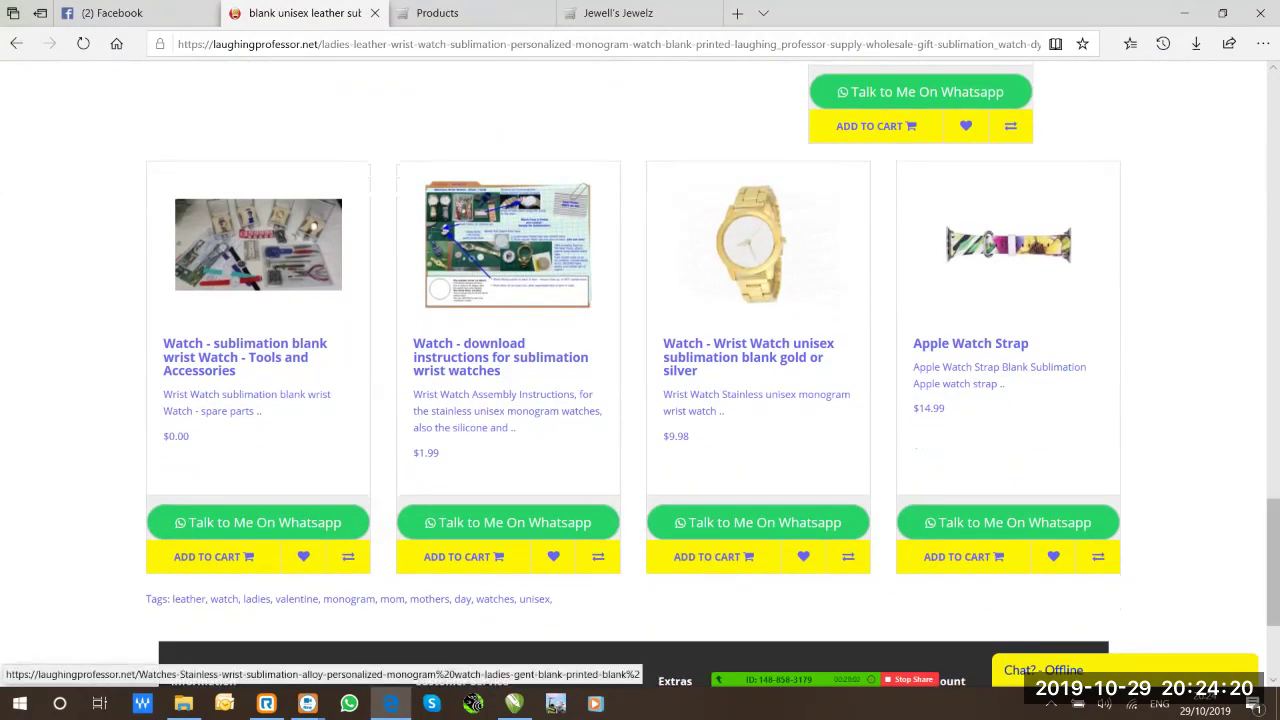
# Switch back to the OpenCart product form and add Photo Ornamental Slate - Personalized as a related product
pyautogui.click(437, 13)
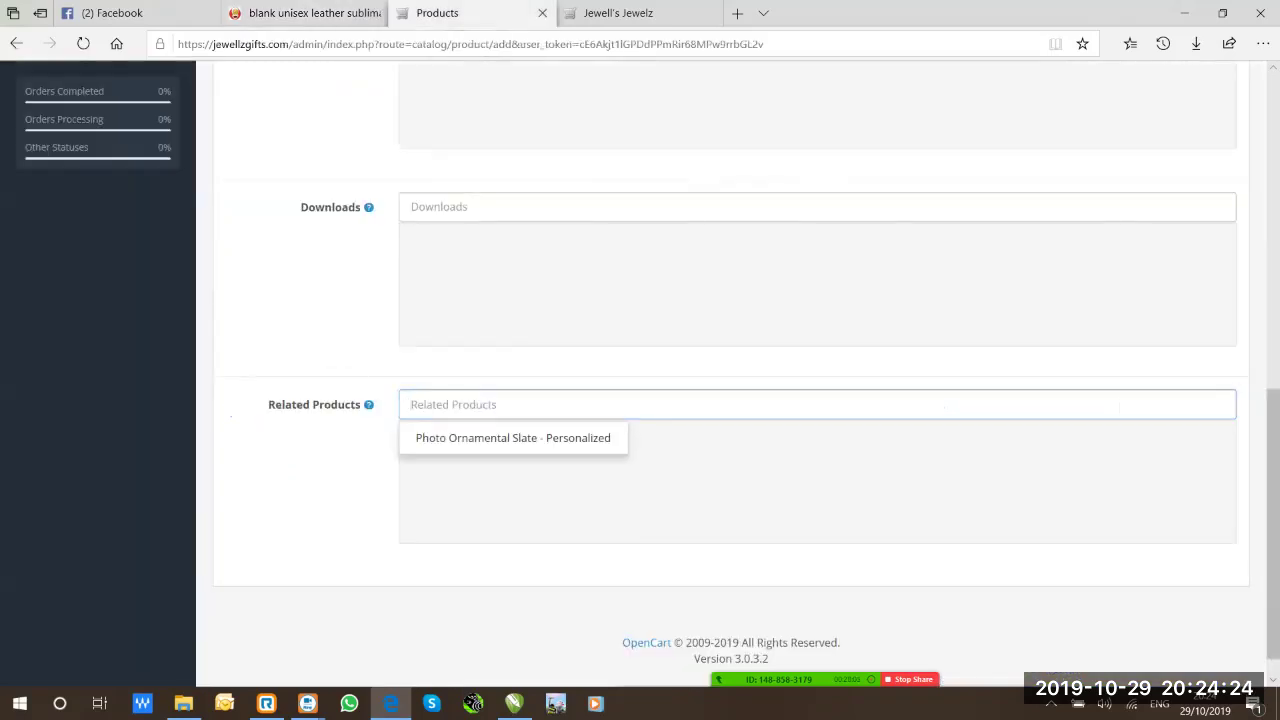
pyautogui.click(512, 438)
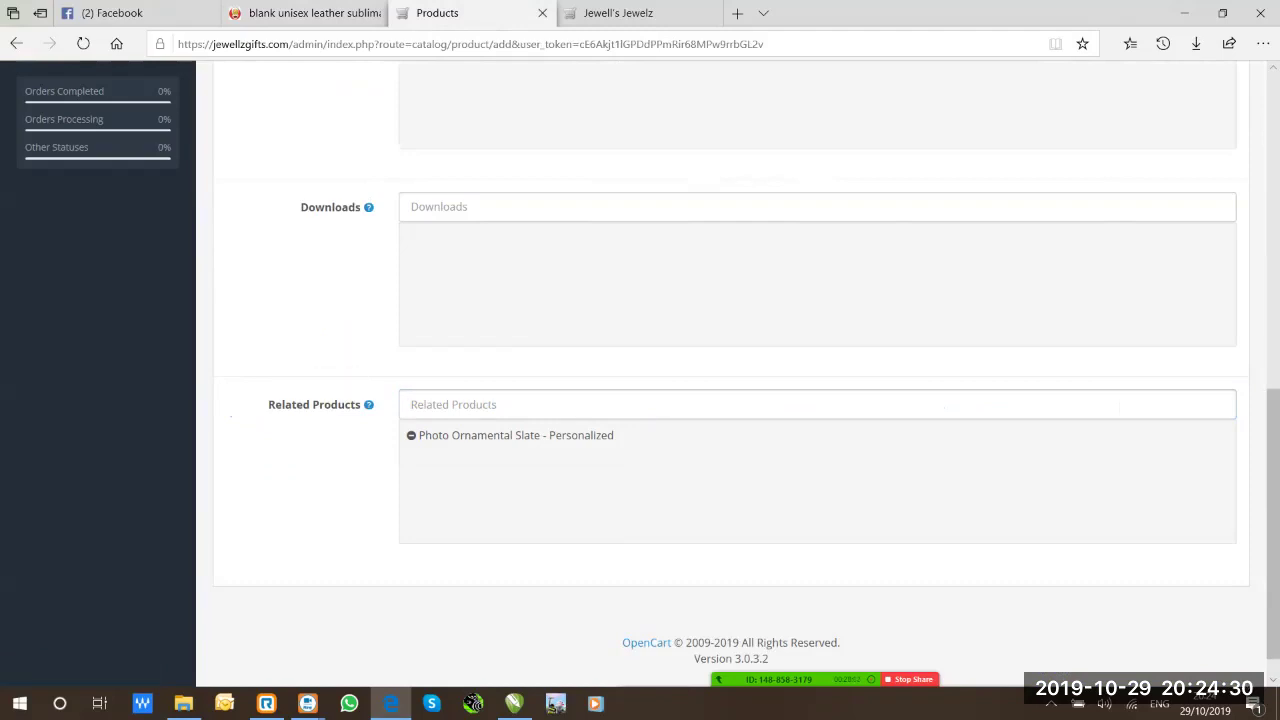
# Add an attribute row with the text "Safe for use with Microwaves & Dishwashers.", leaving the attribute name empty
pyautogui.scroll(4, 725, 370)
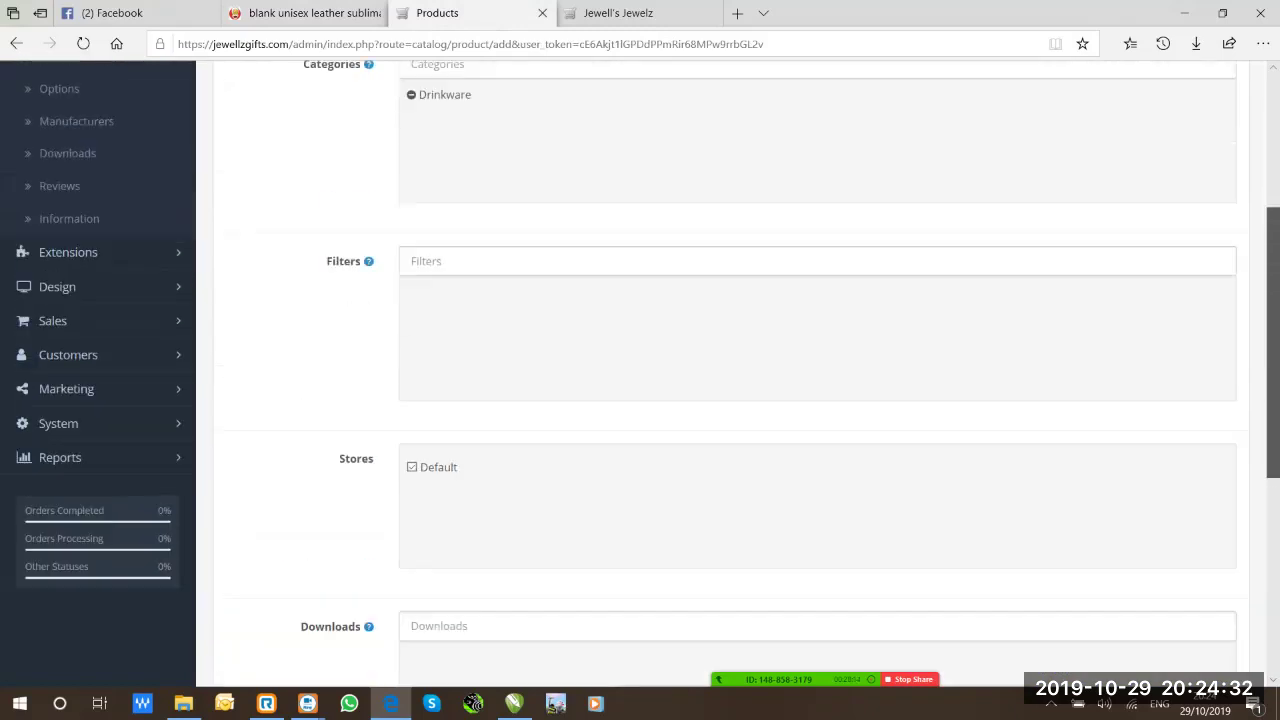
pyautogui.scroll(3, 576, 251)
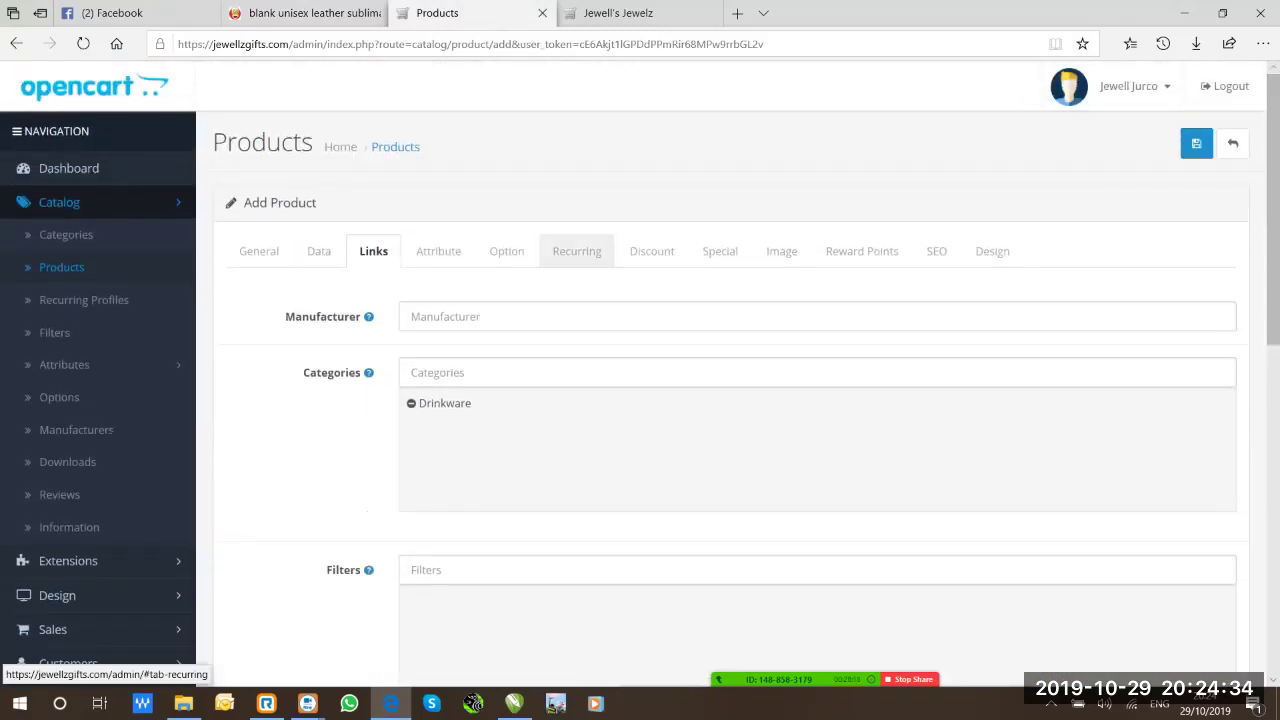
pyautogui.click(438, 251)
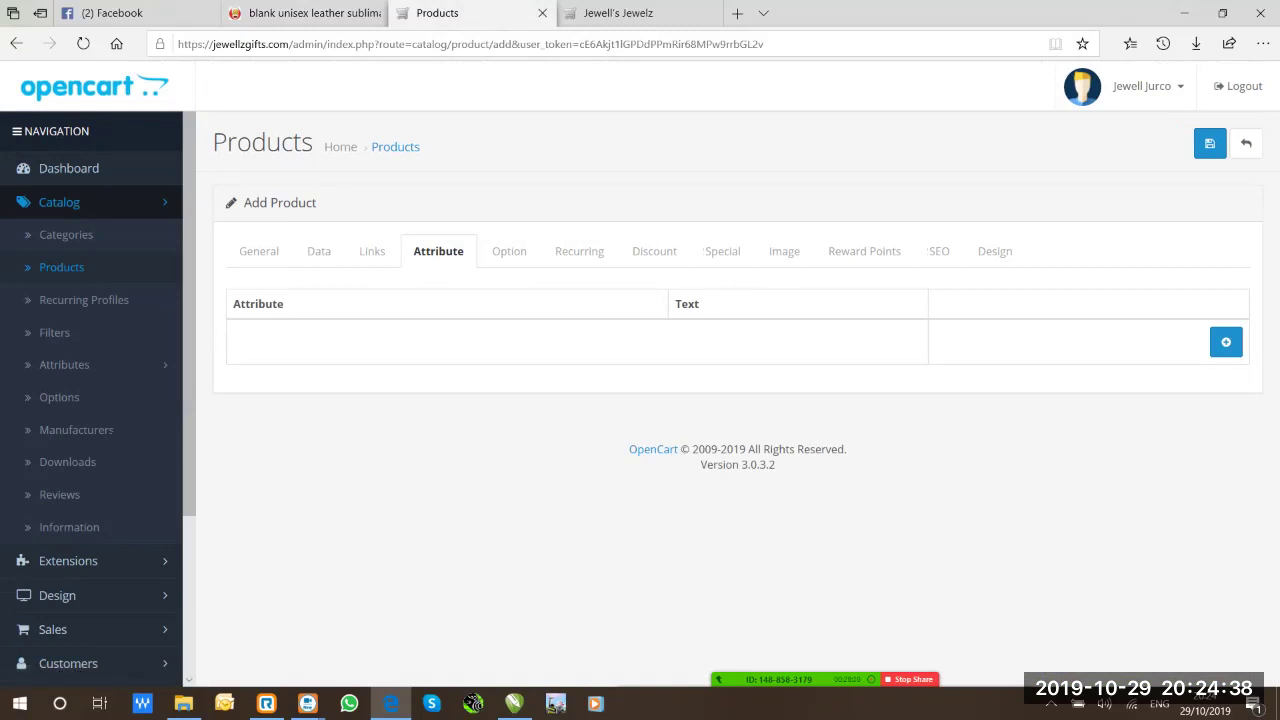
pyautogui.click(1226, 342)
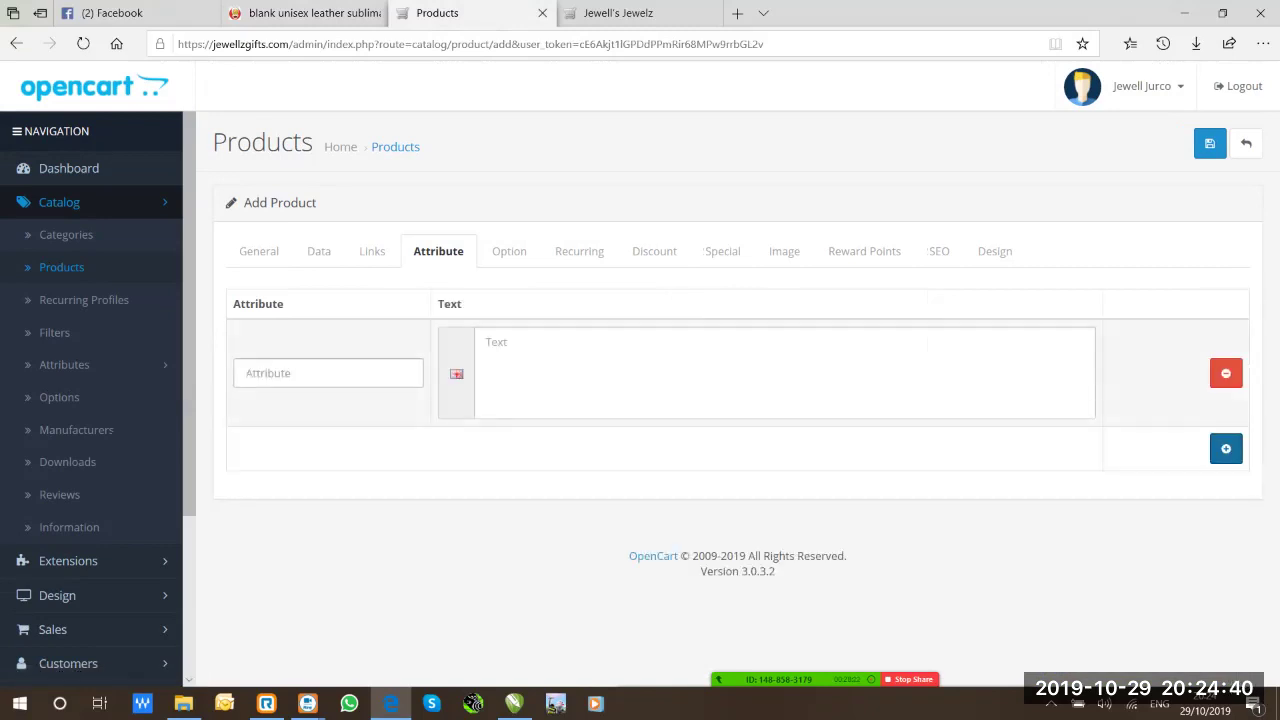
pyautogui.click(328, 373)
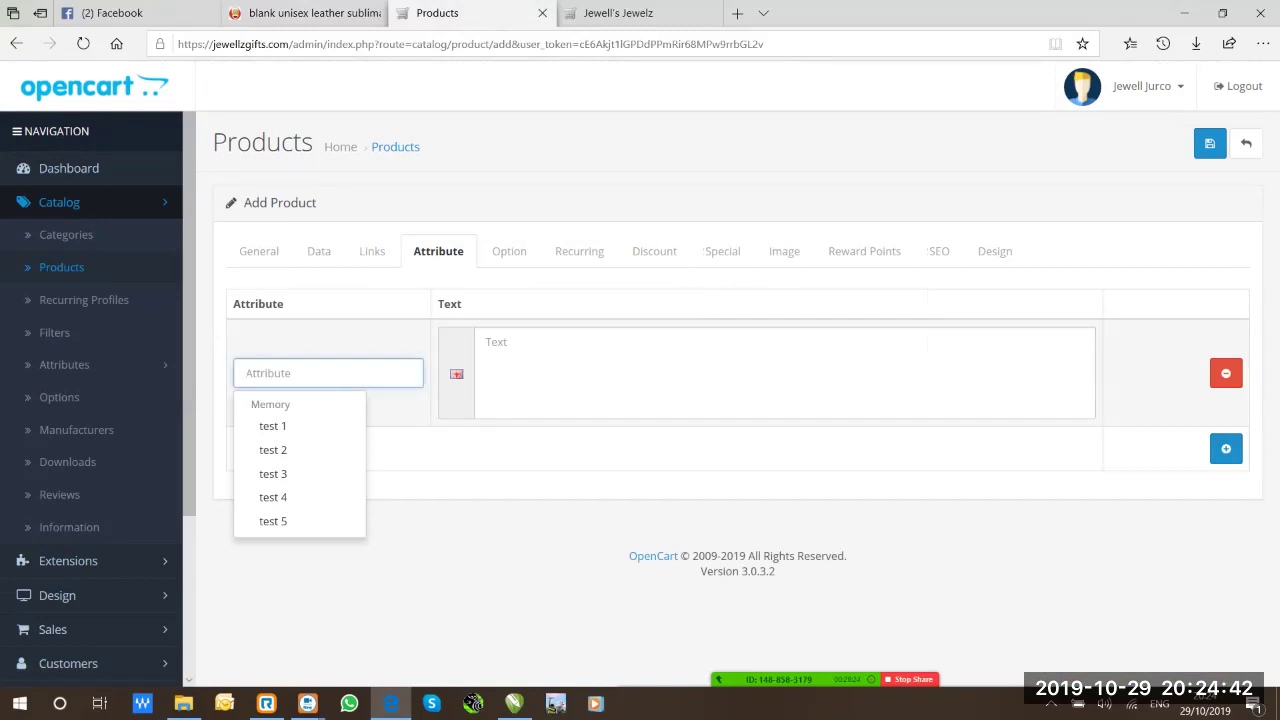
pyautogui.click(490, 342)
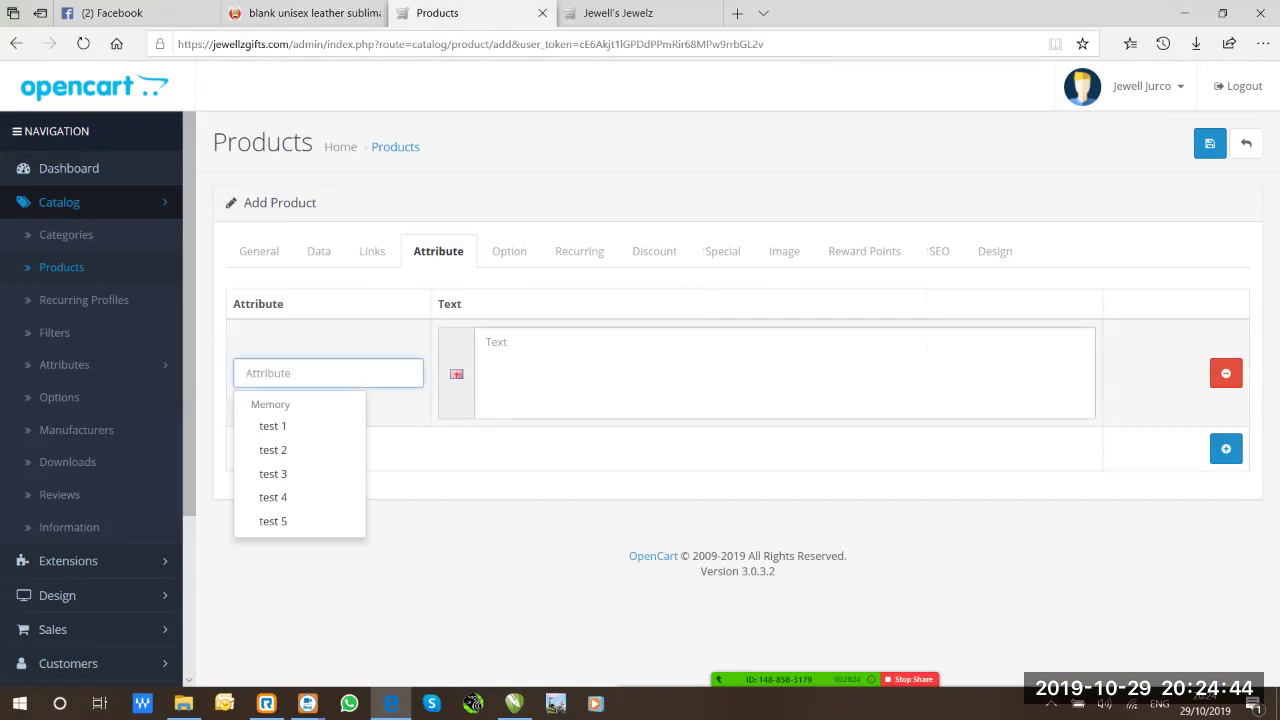
pyautogui.write('Safe')
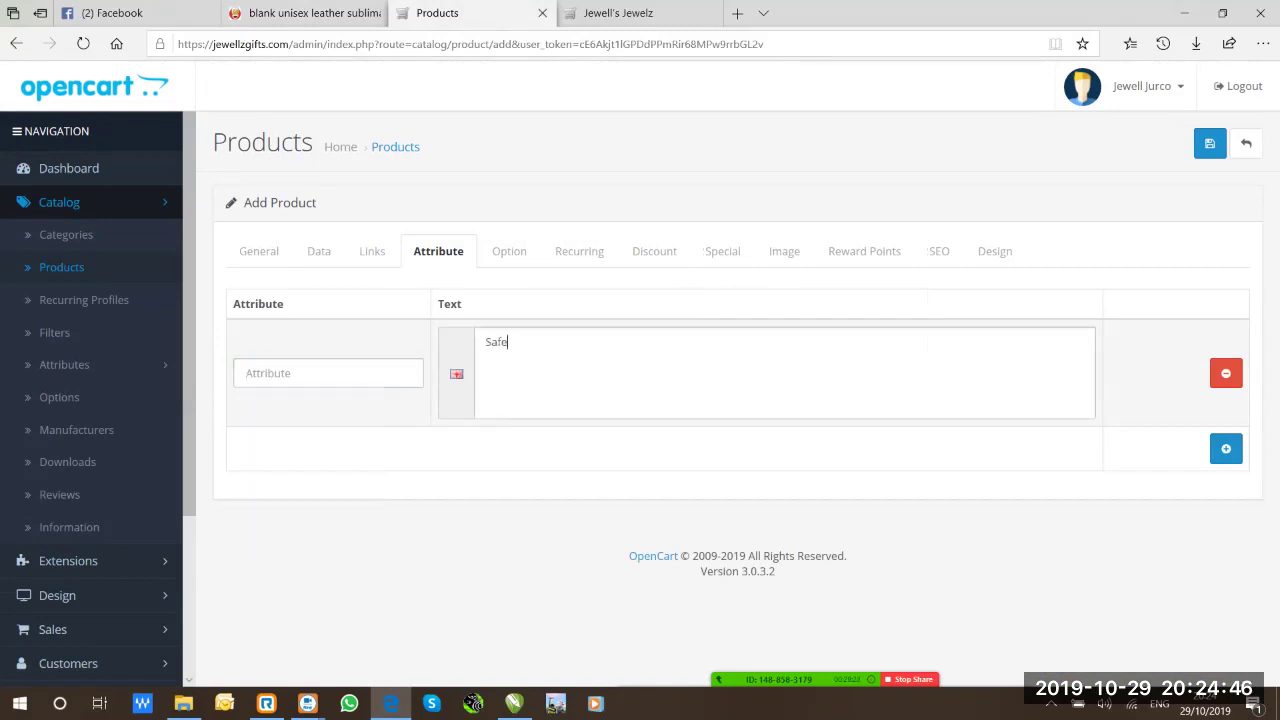
pyautogui.write(' for use with Microwav')
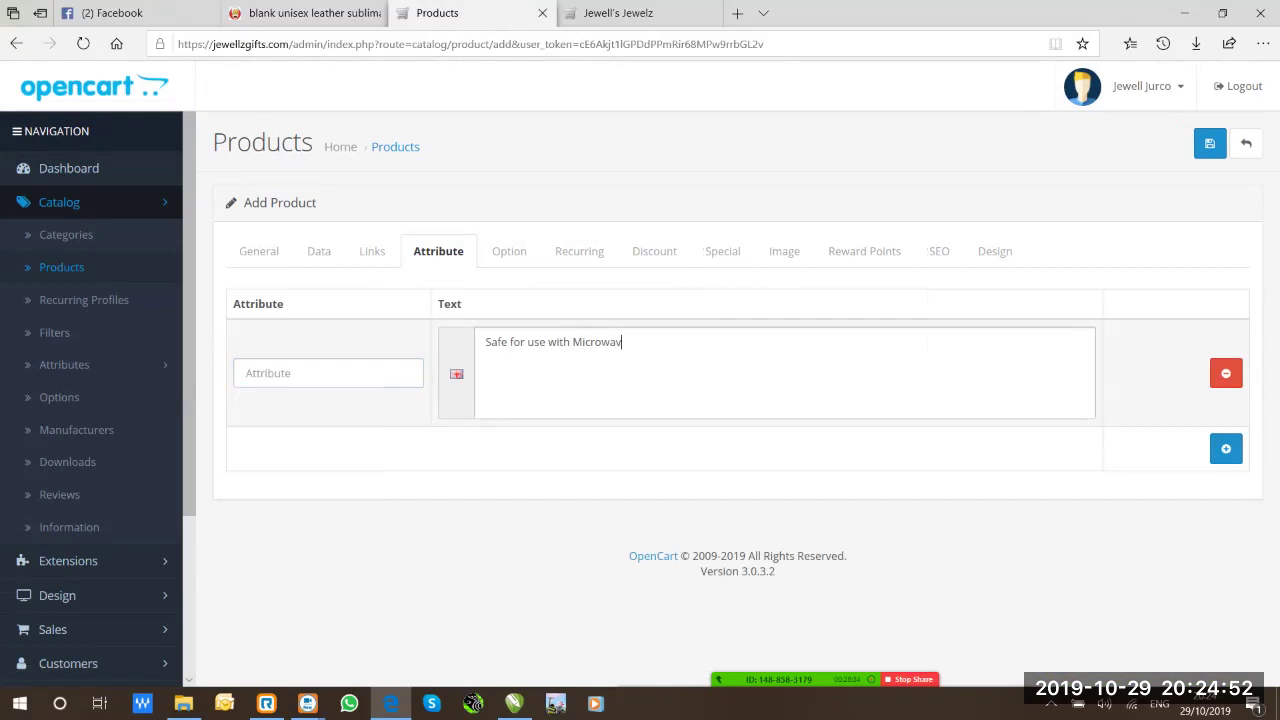
pyautogui.write('es & Dishwashers.')
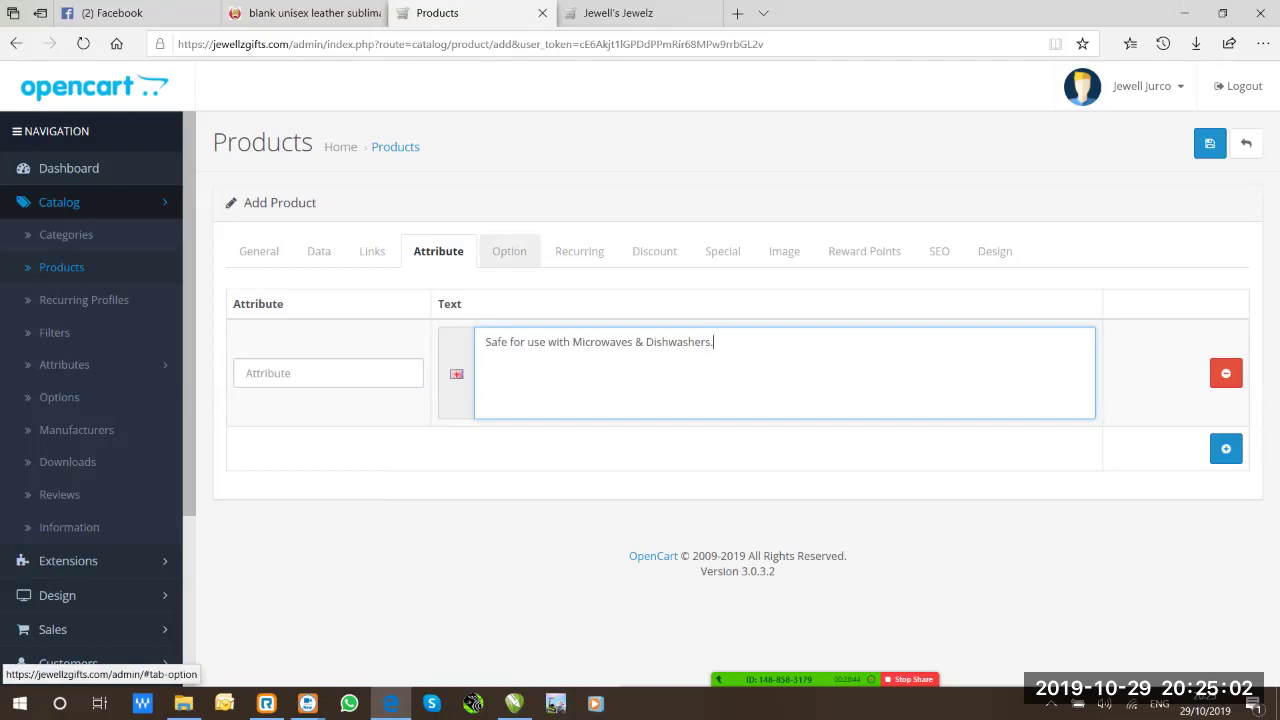
# Show the product's option choices and compare them with the Available Options on the Laughing Professor Button Pin Badge page, including Blank/Printed and Textarea
pyautogui.click(509, 251)
pyautogui.click(260, 304)
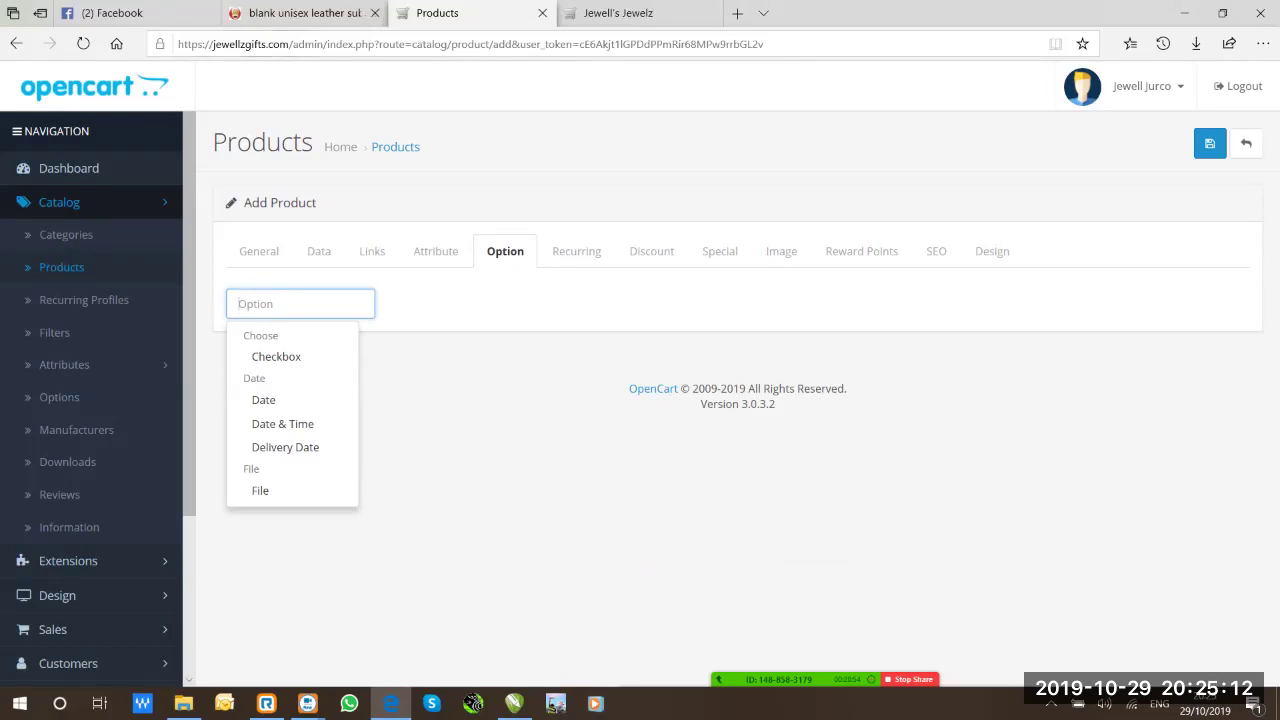
pyautogui.hotkey('ctrl', 'shift', 'Tab')
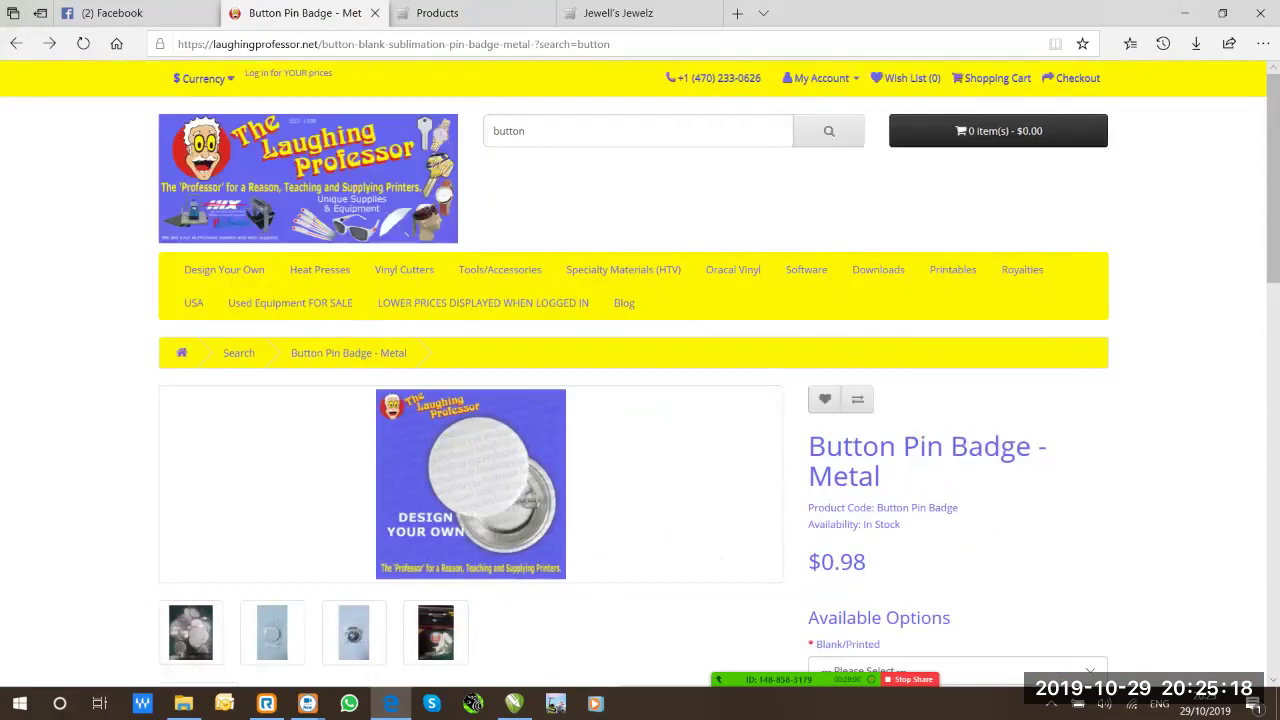
pyautogui.scroll(-5, 640, 370)
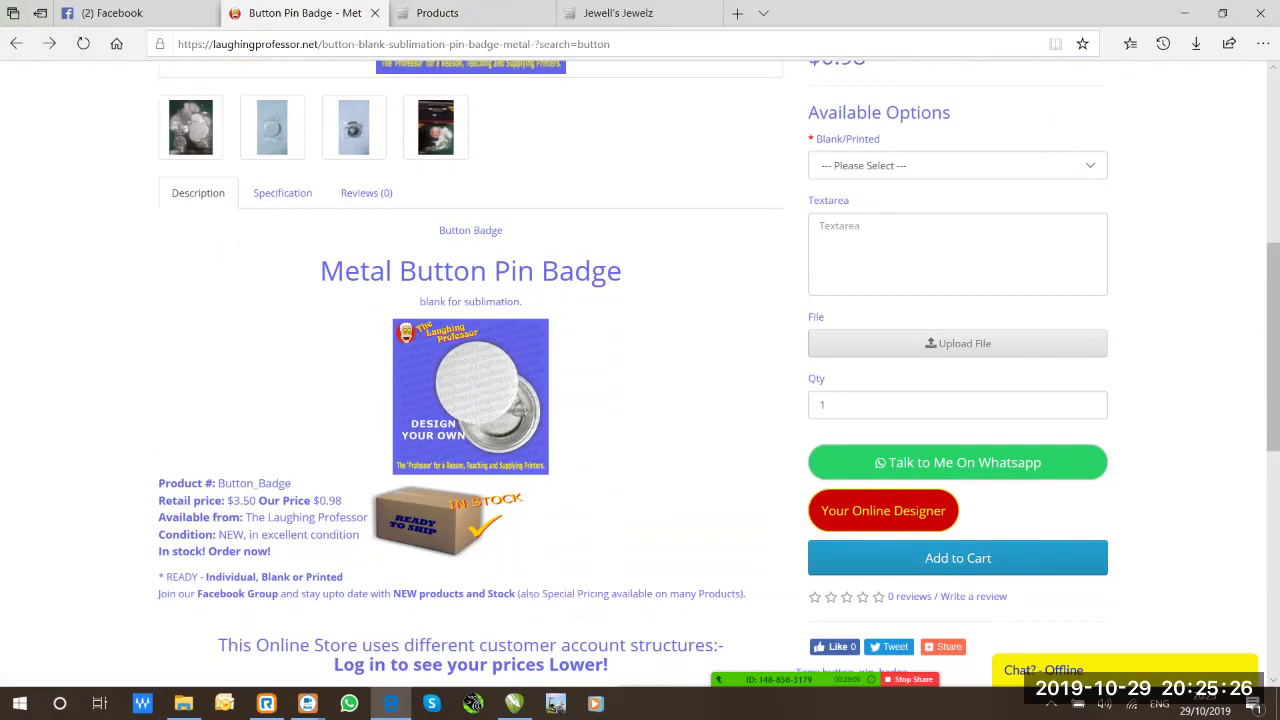
pyautogui.click(1090, 165)
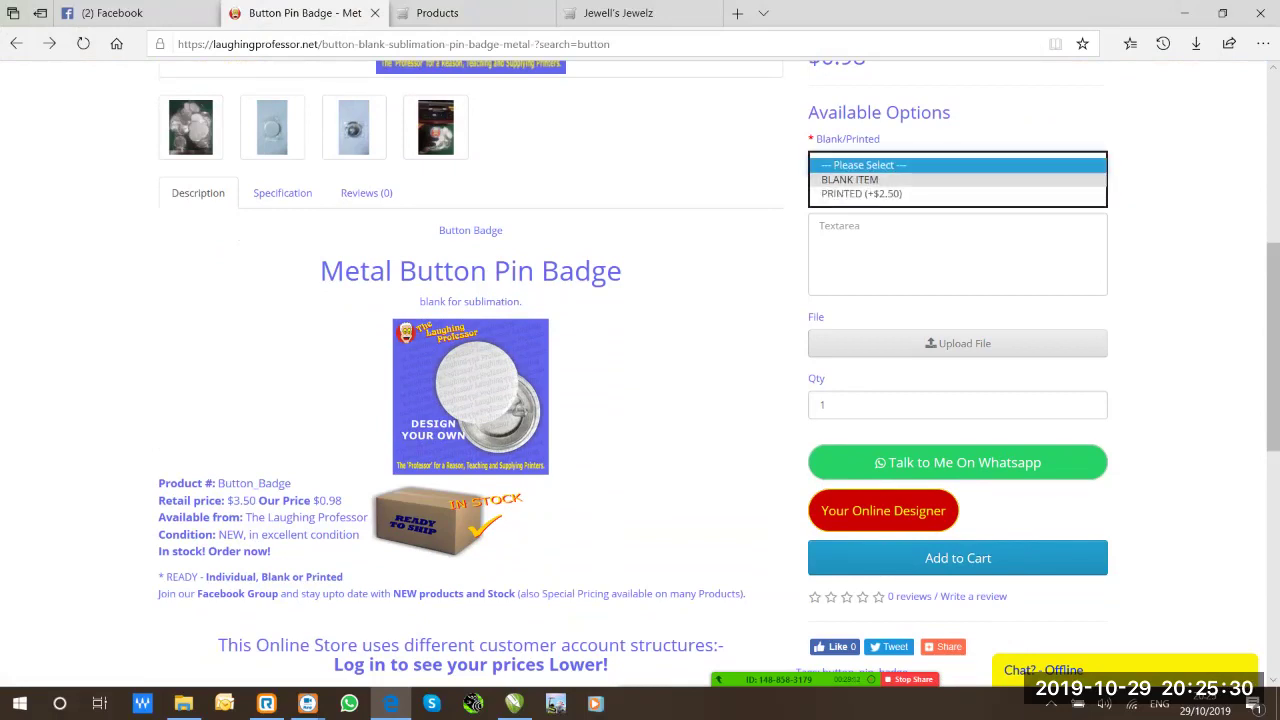
pyautogui.click(830, 230)
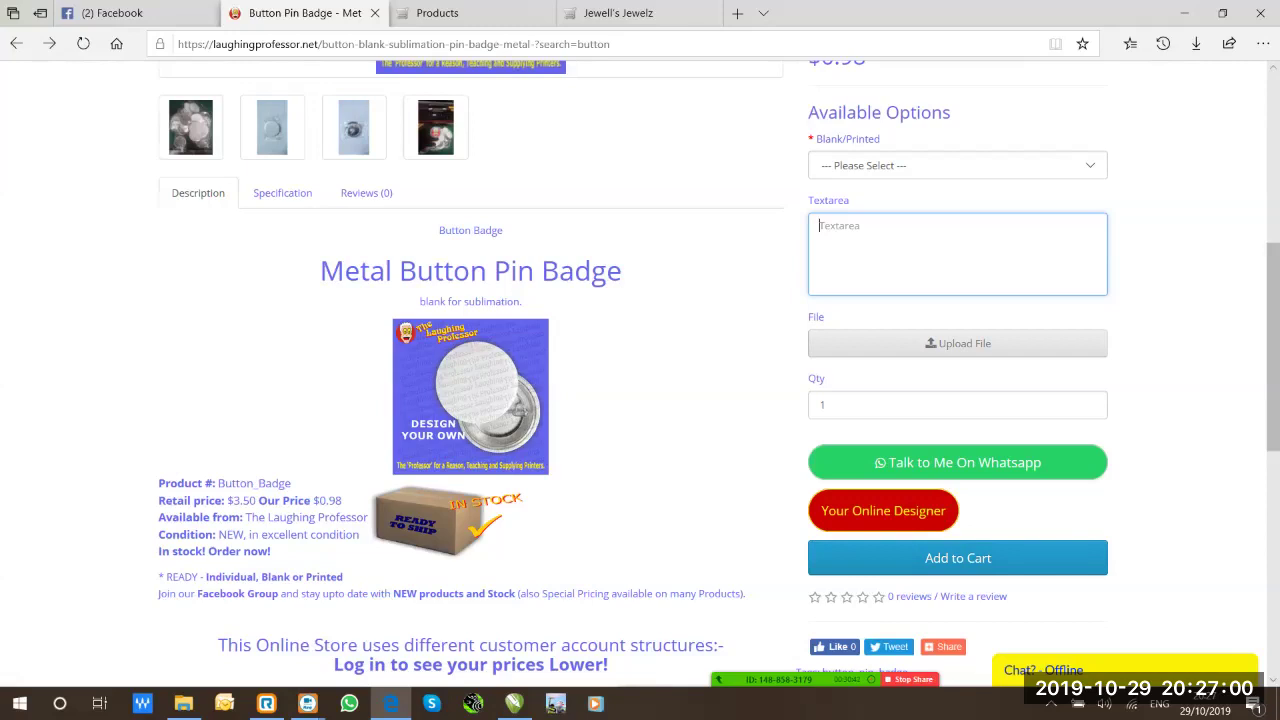
pyautogui.moveTo(942, 112); pyautogui.dragTo(846, 112)
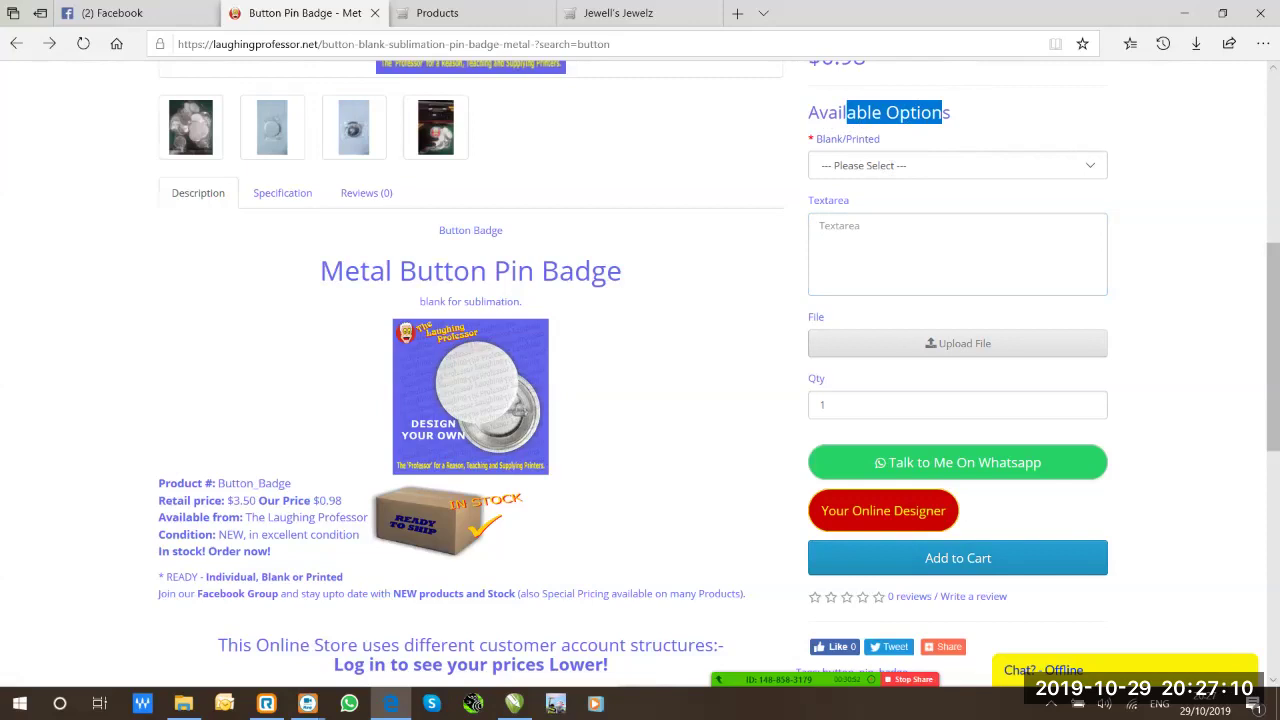
# Return to the OpenCart product form and add a Textarea option to the product
pyautogui.click(437, 13)
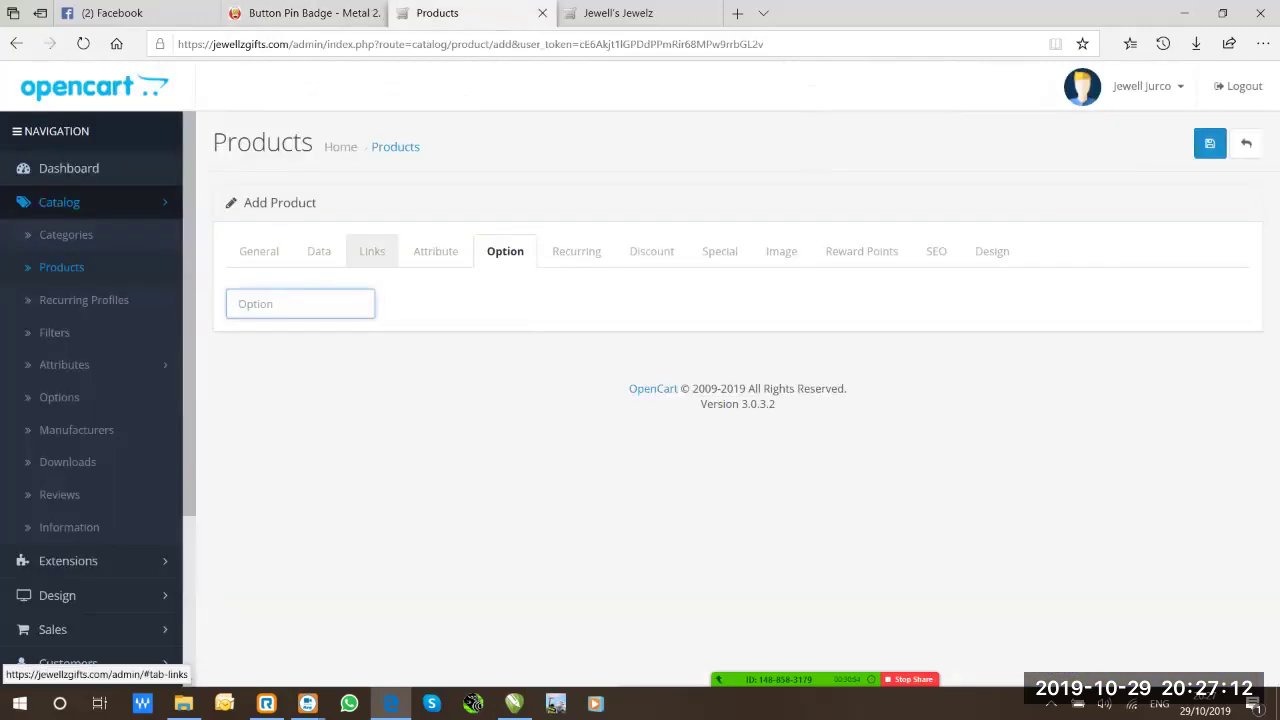
pyautogui.write('f')
pyautogui.click(241, 303)
pyautogui.doubleClick(240, 303)
pyautogui.write('t')
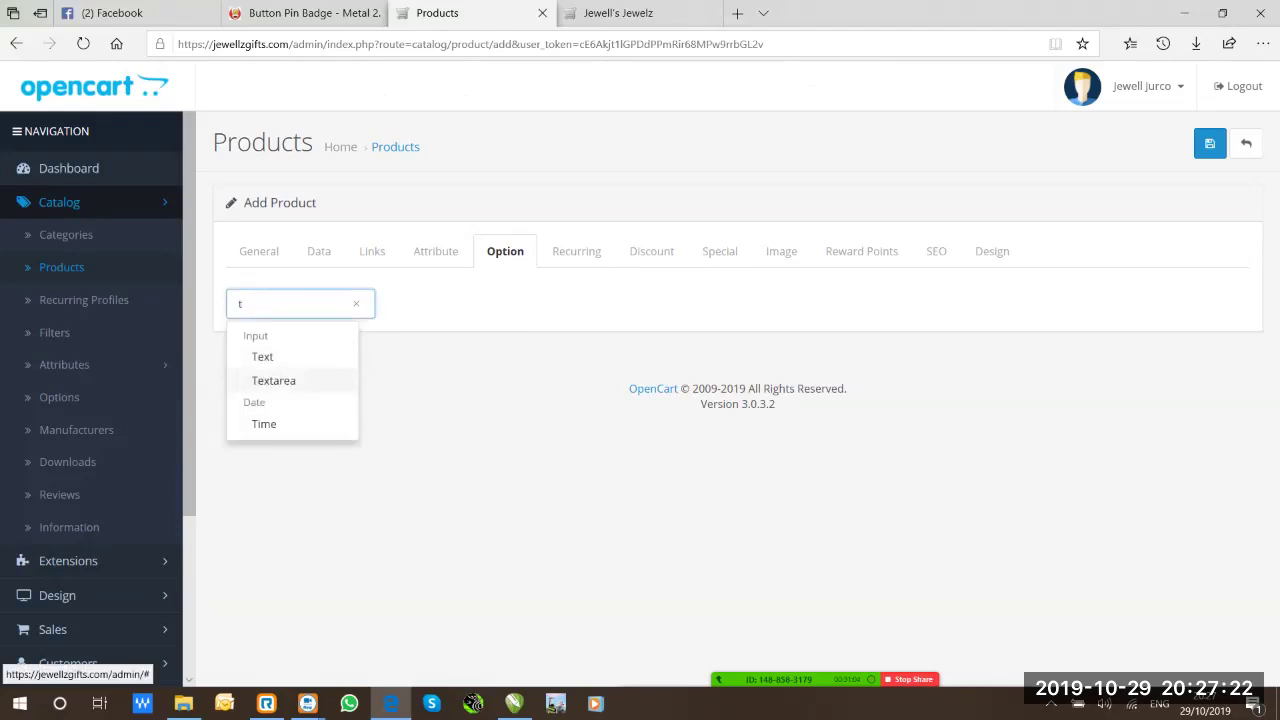
pyautogui.click(273, 380)
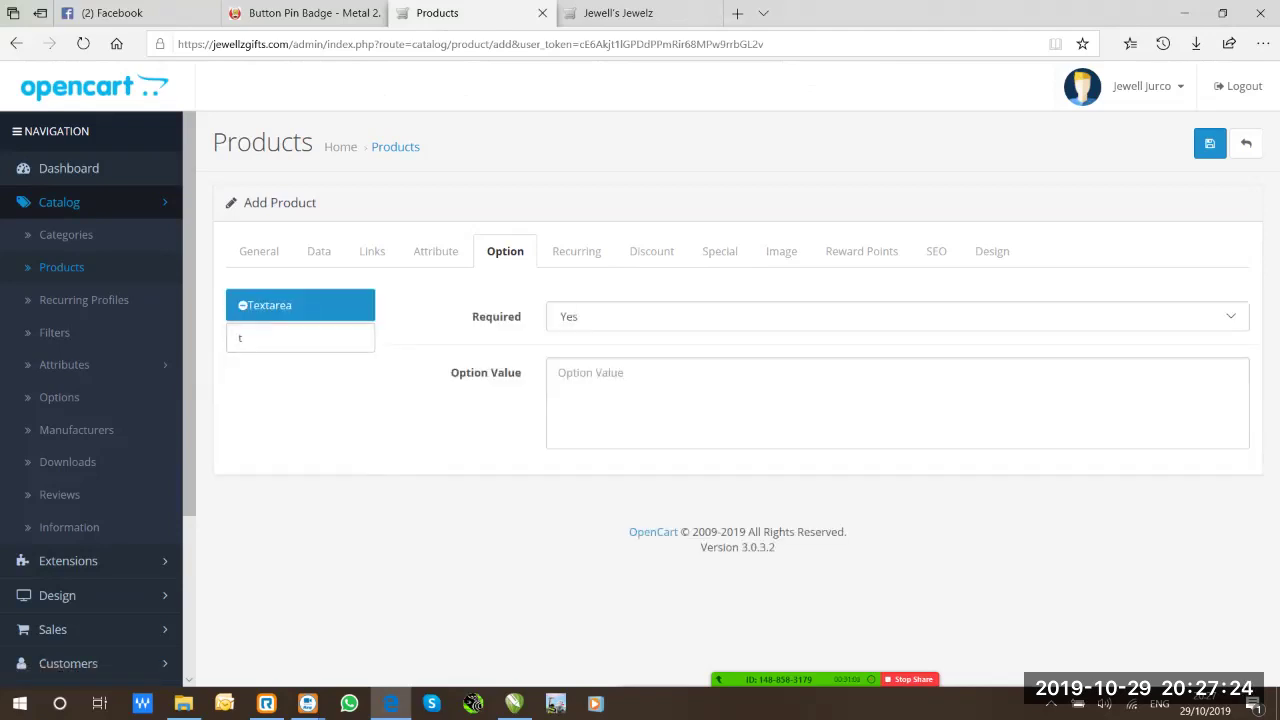
# Add a File option to the product and set its Required value to No
pyautogui.click(290, 338)
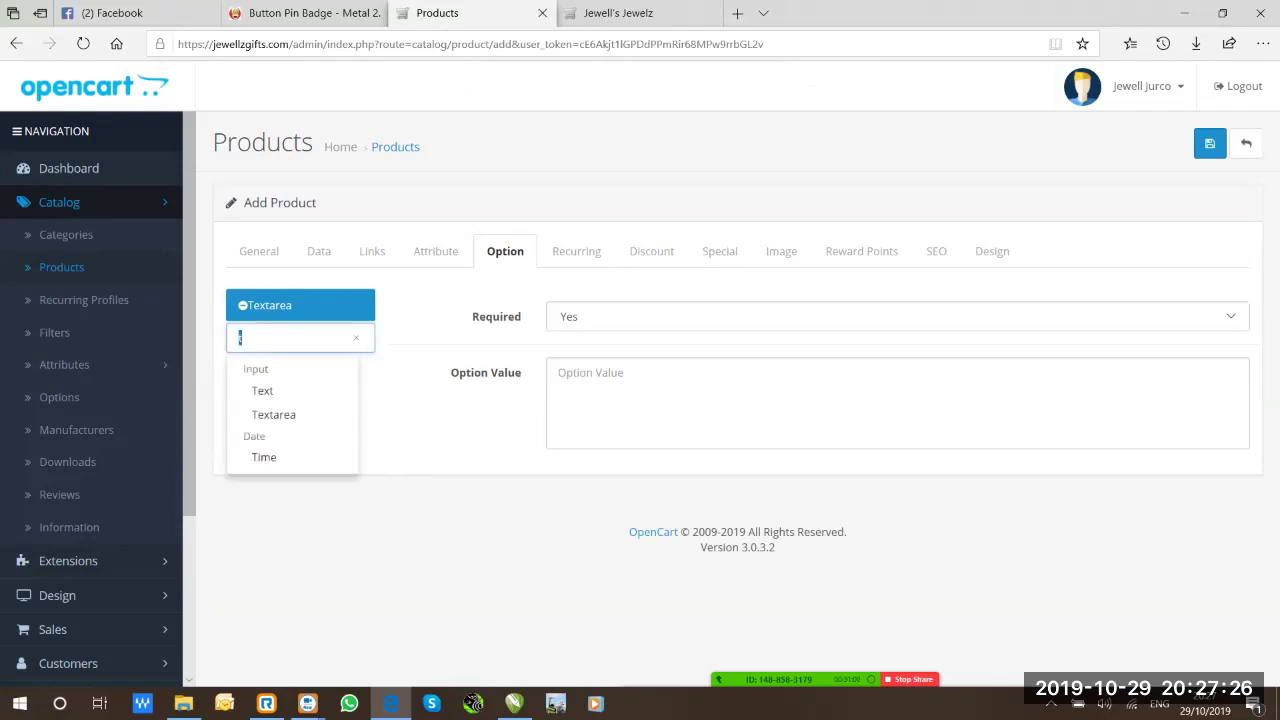
pyautogui.write('f')
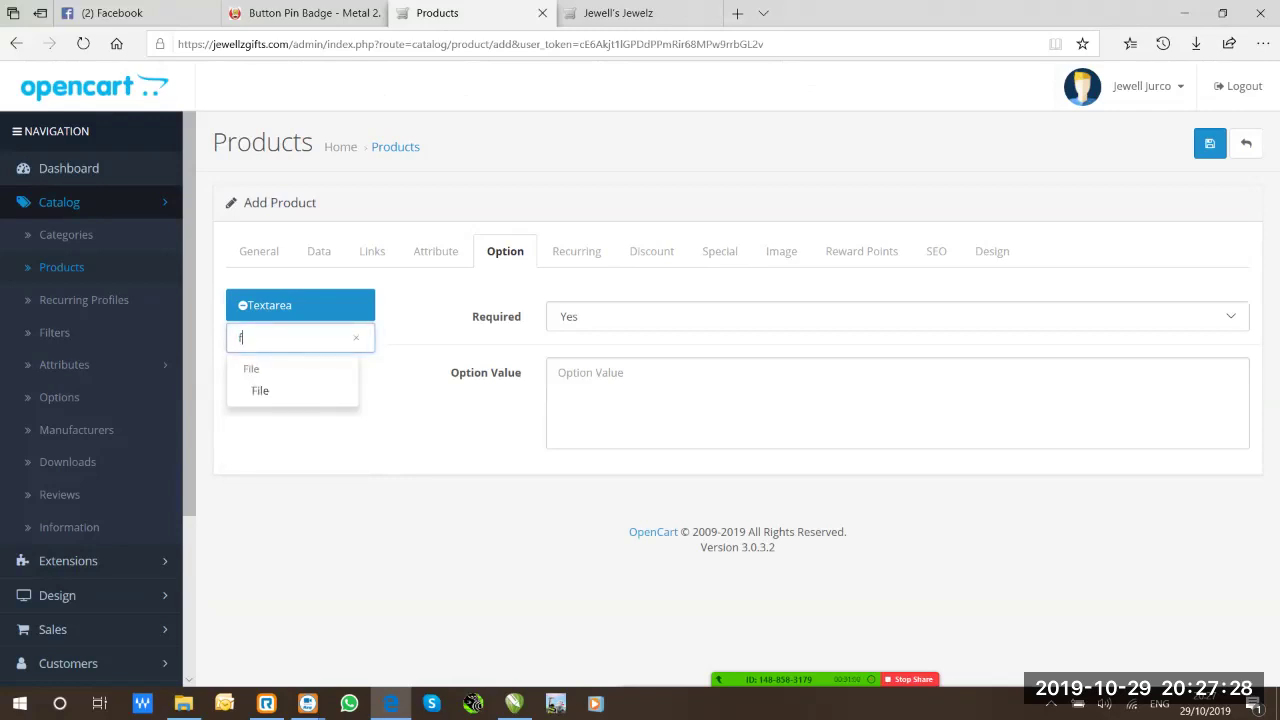
pyautogui.click(255, 390)
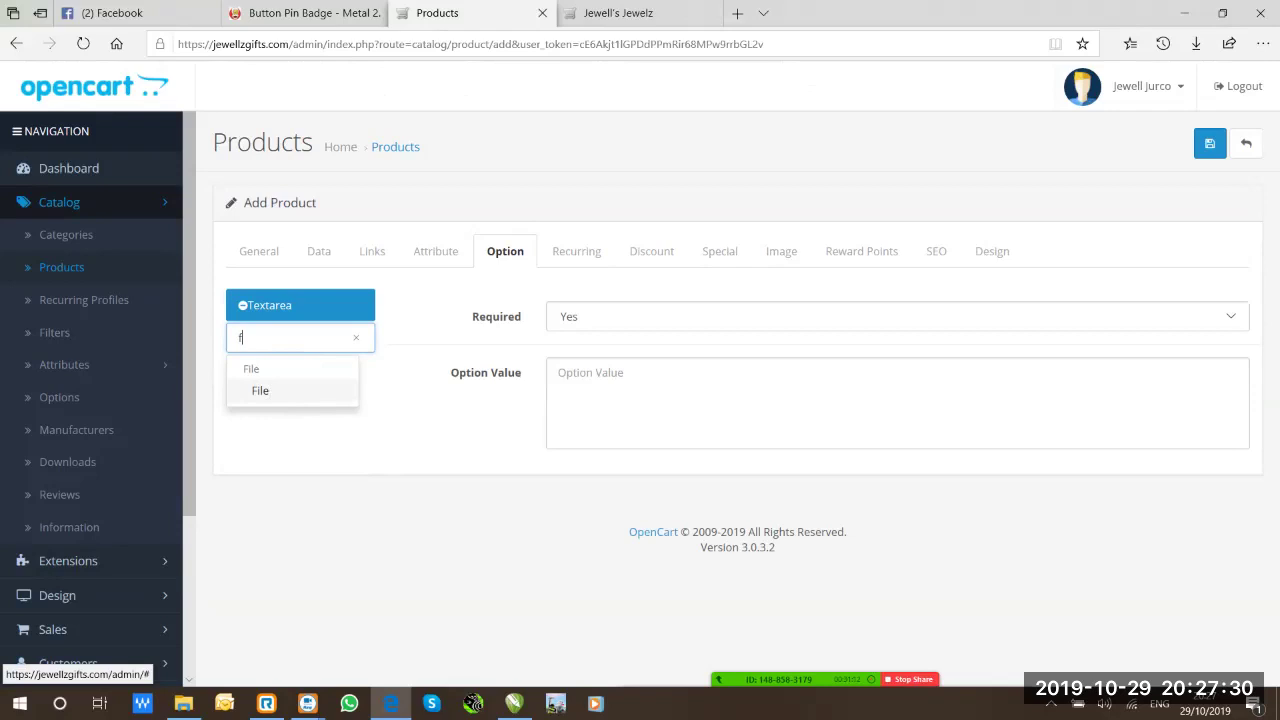
pyautogui.click(700, 316)
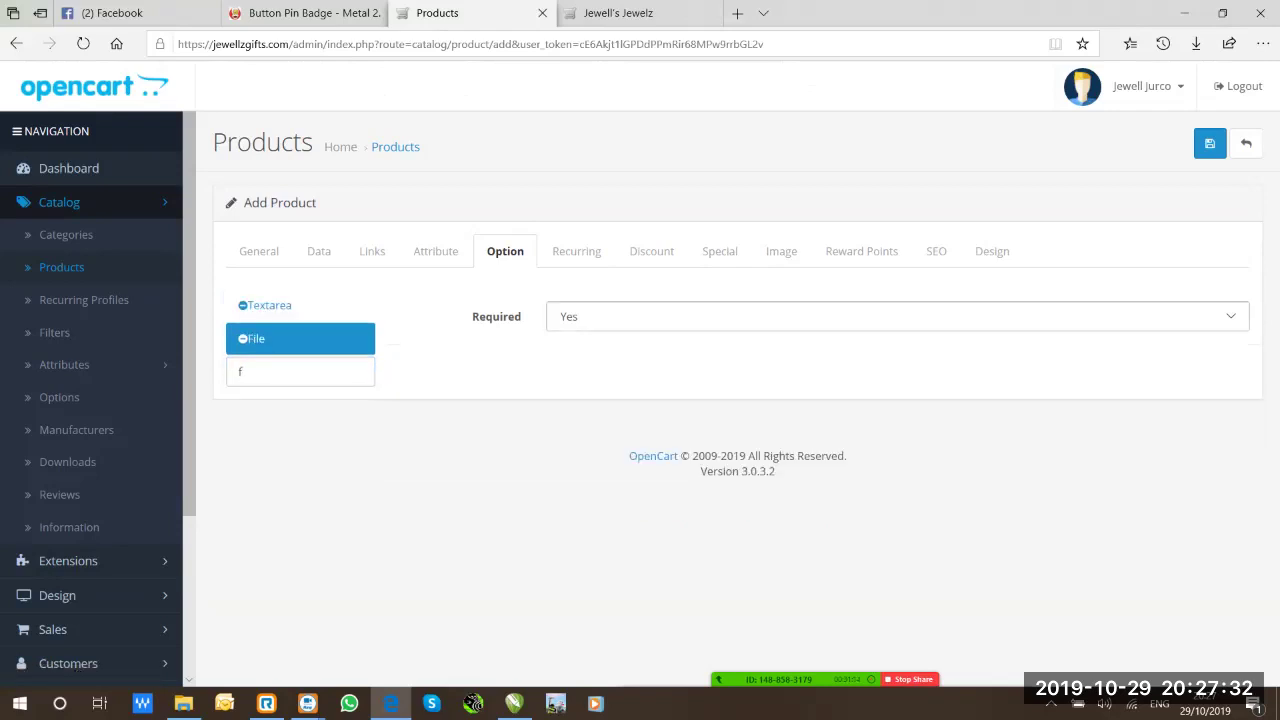
pyautogui.click(567, 332)
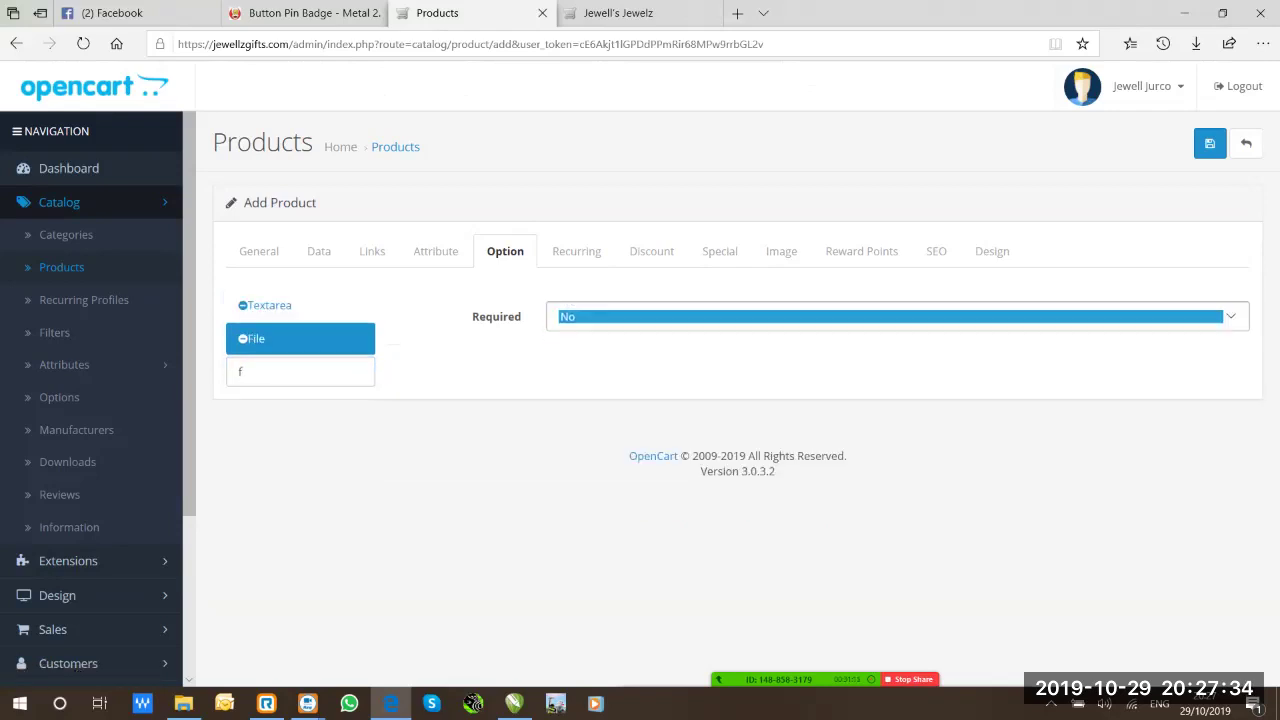
# Set the Textarea option's Required value to No and clear the leftover text from the new-option entry
pyautogui.click(265, 305)
pyautogui.click(700, 316)
pyautogui.click(567, 332)
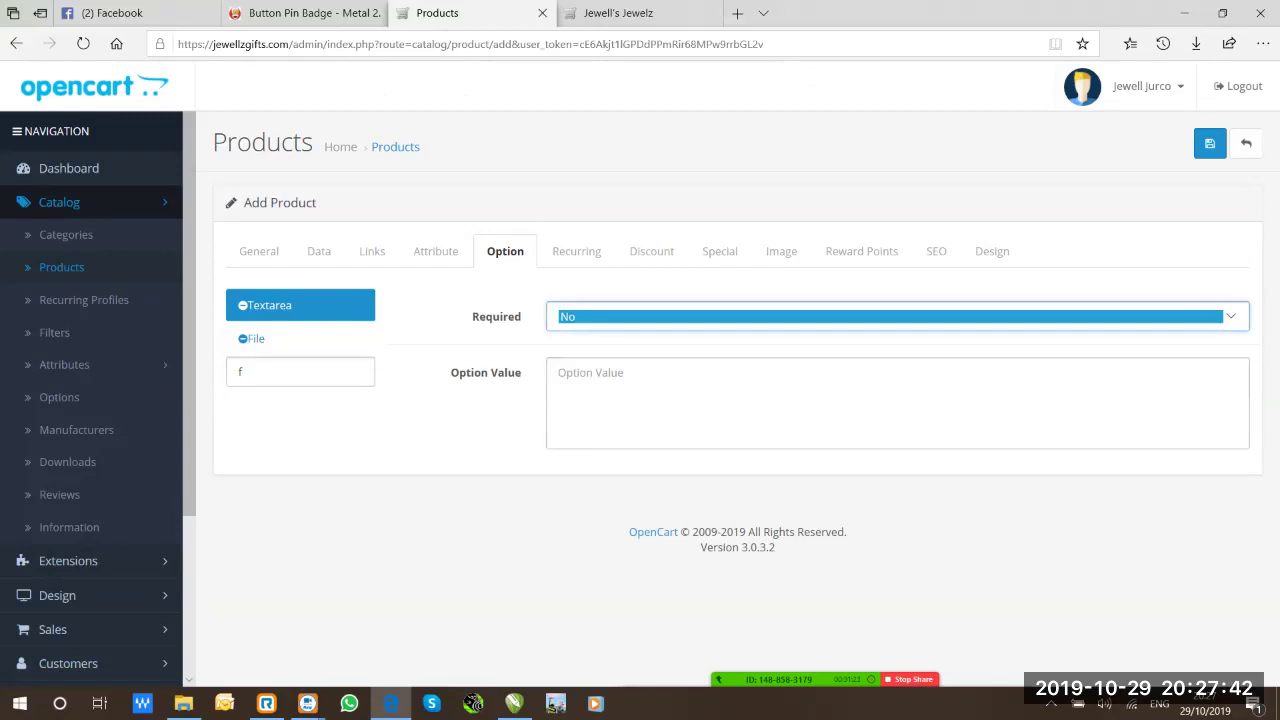
pyautogui.hotkey('shift', 'Tab')
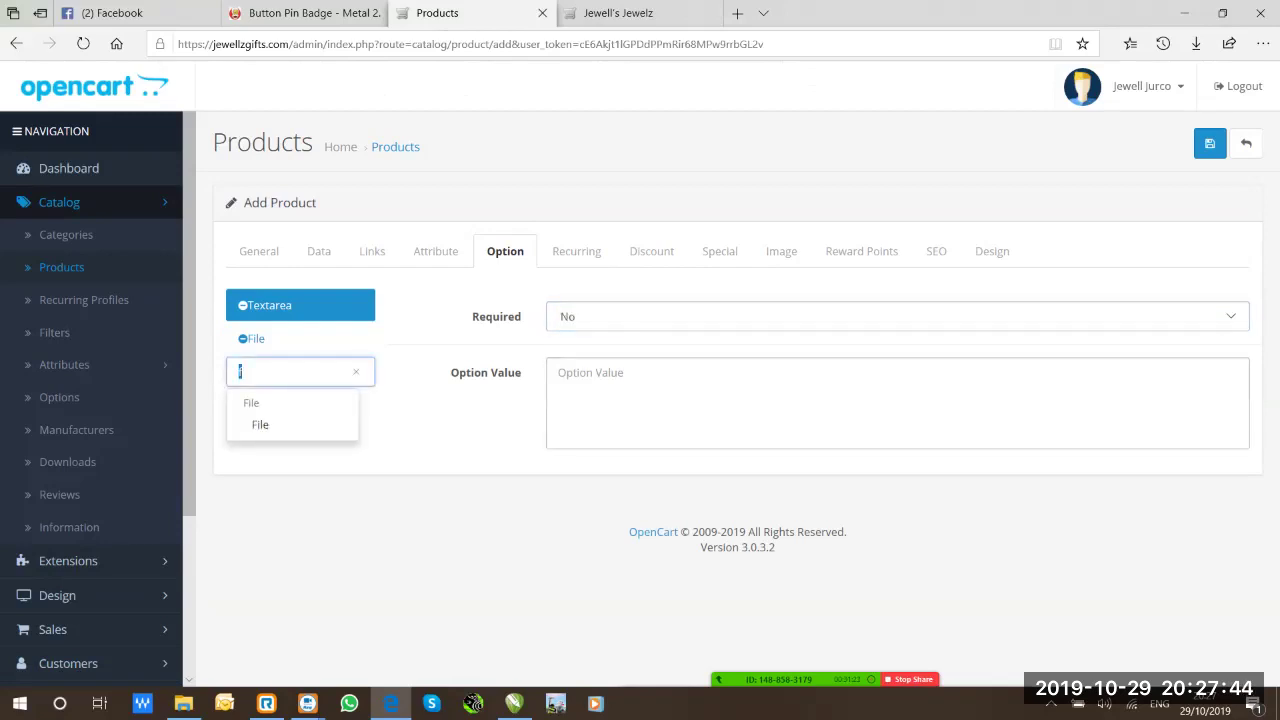
pyautogui.press('BackSpace')
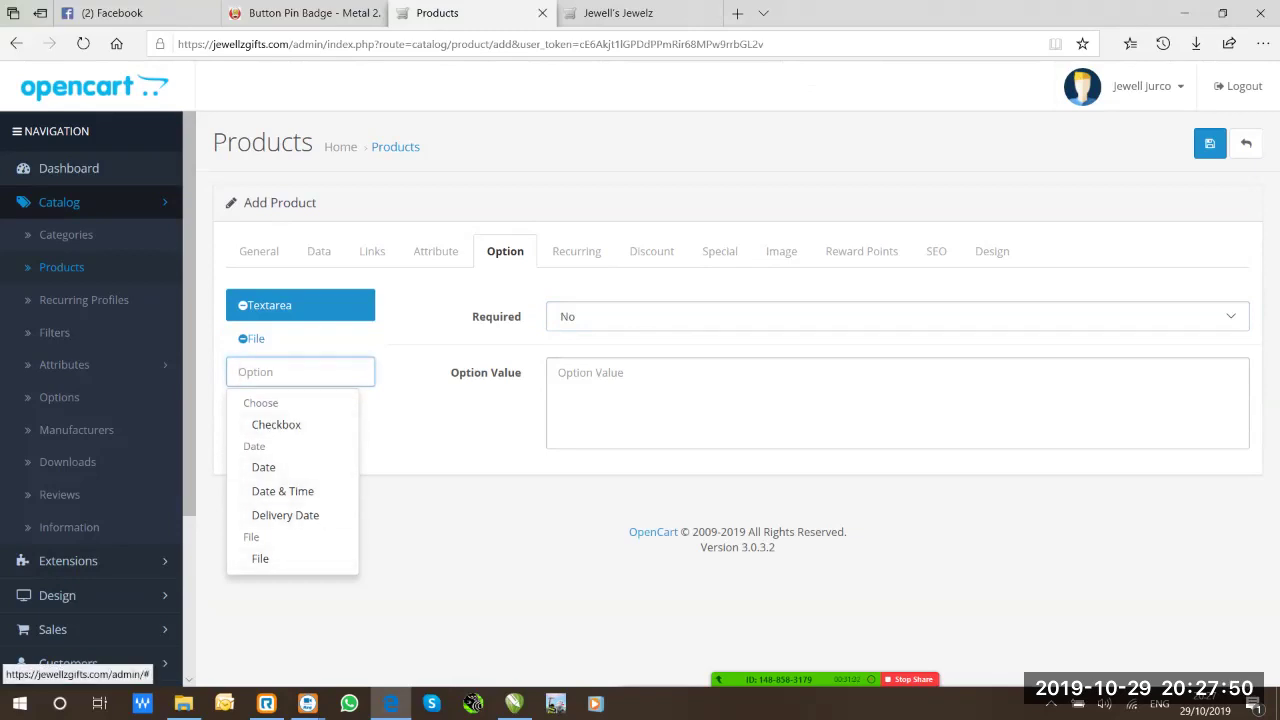
pyautogui.press('Tab')
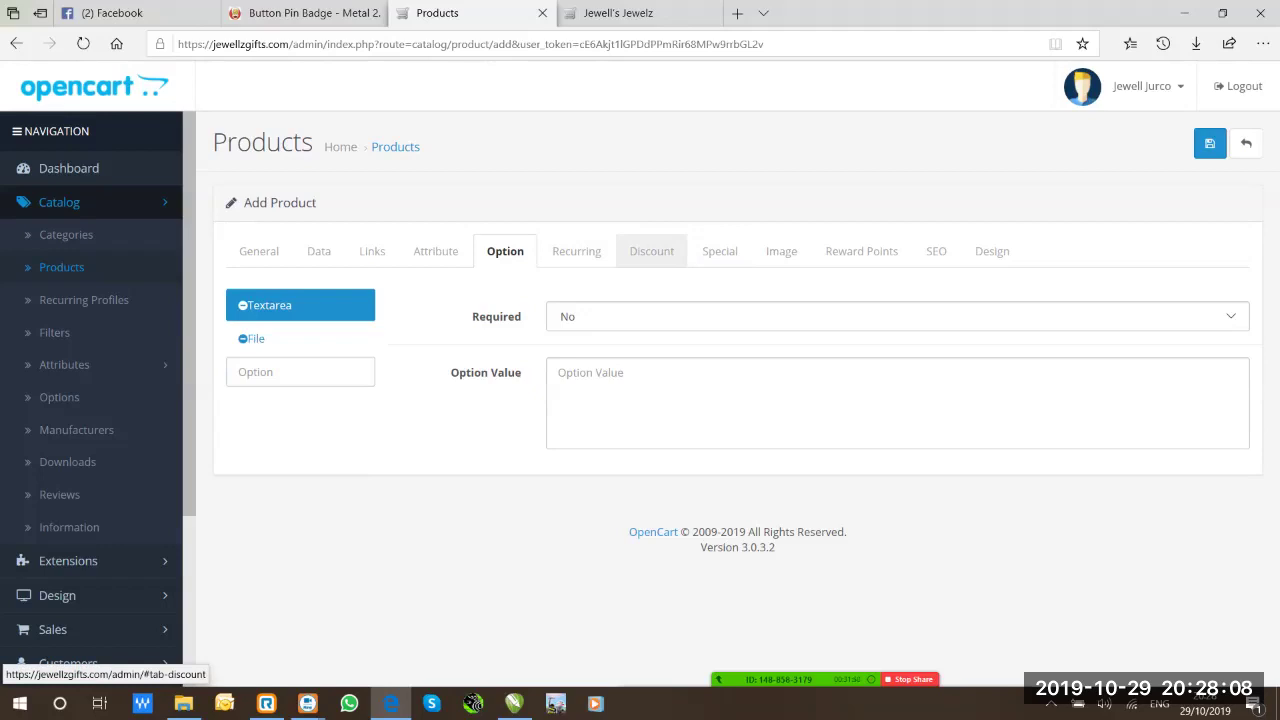
# Add a special price row for the Default customer group and set the product's regular price to 15.00
pyautogui.click(719, 251)
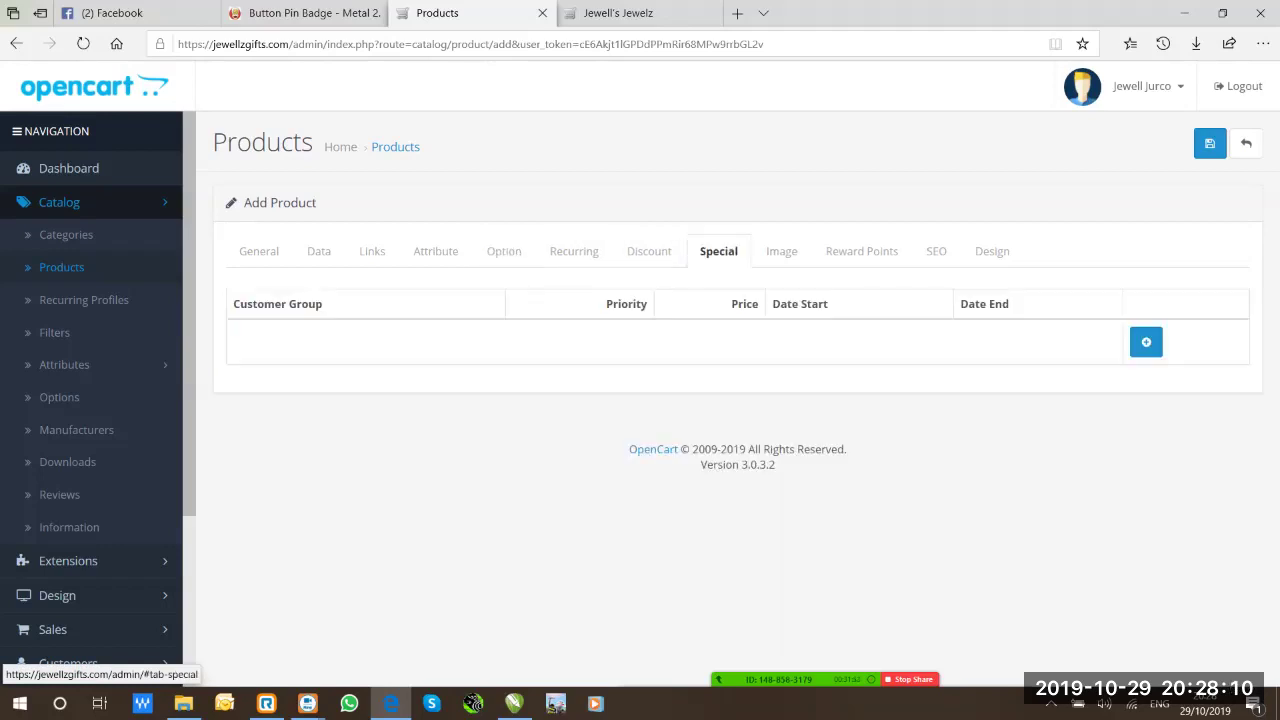
pyautogui.click(1146, 342)
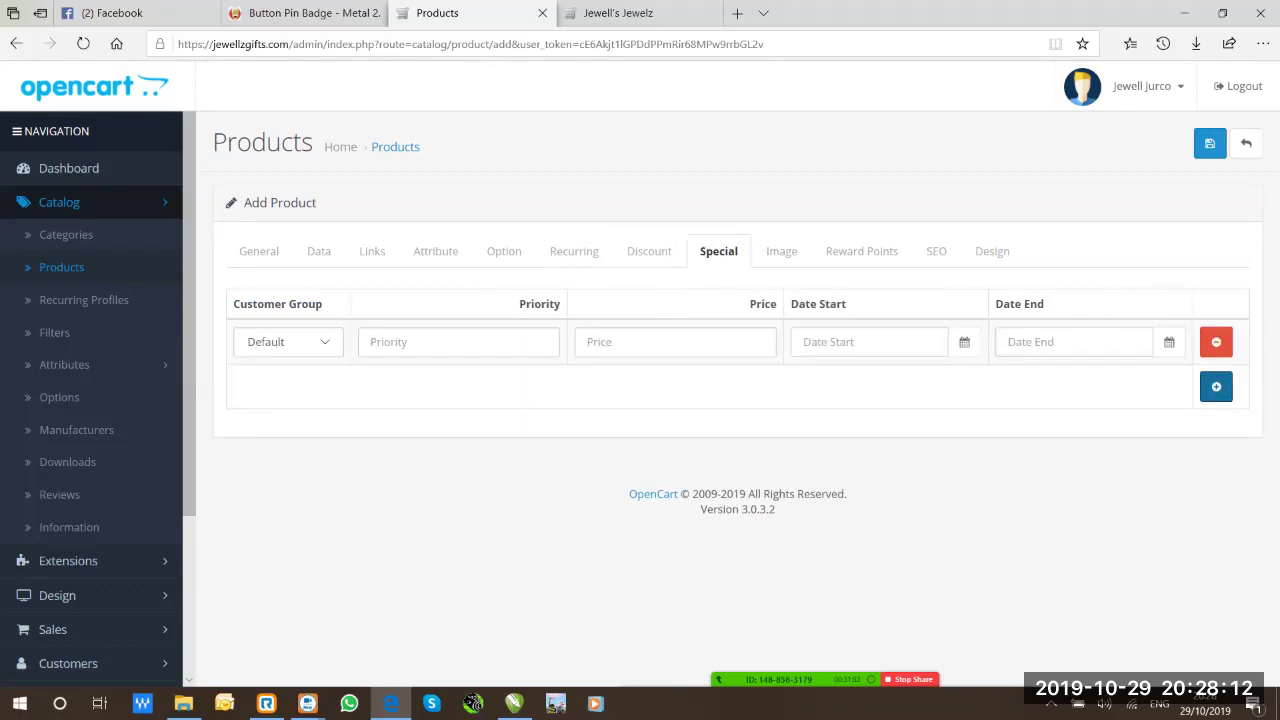
pyautogui.click(319, 251)
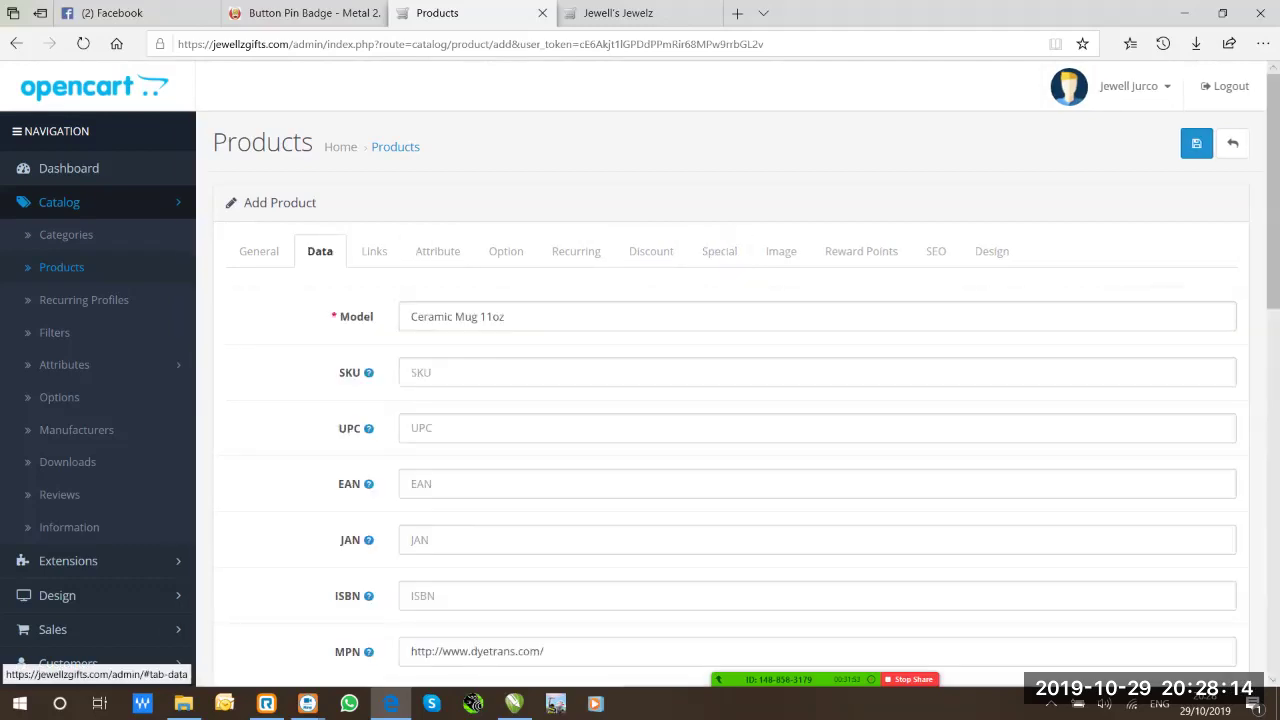
pyautogui.scroll(-4, 640, 400)
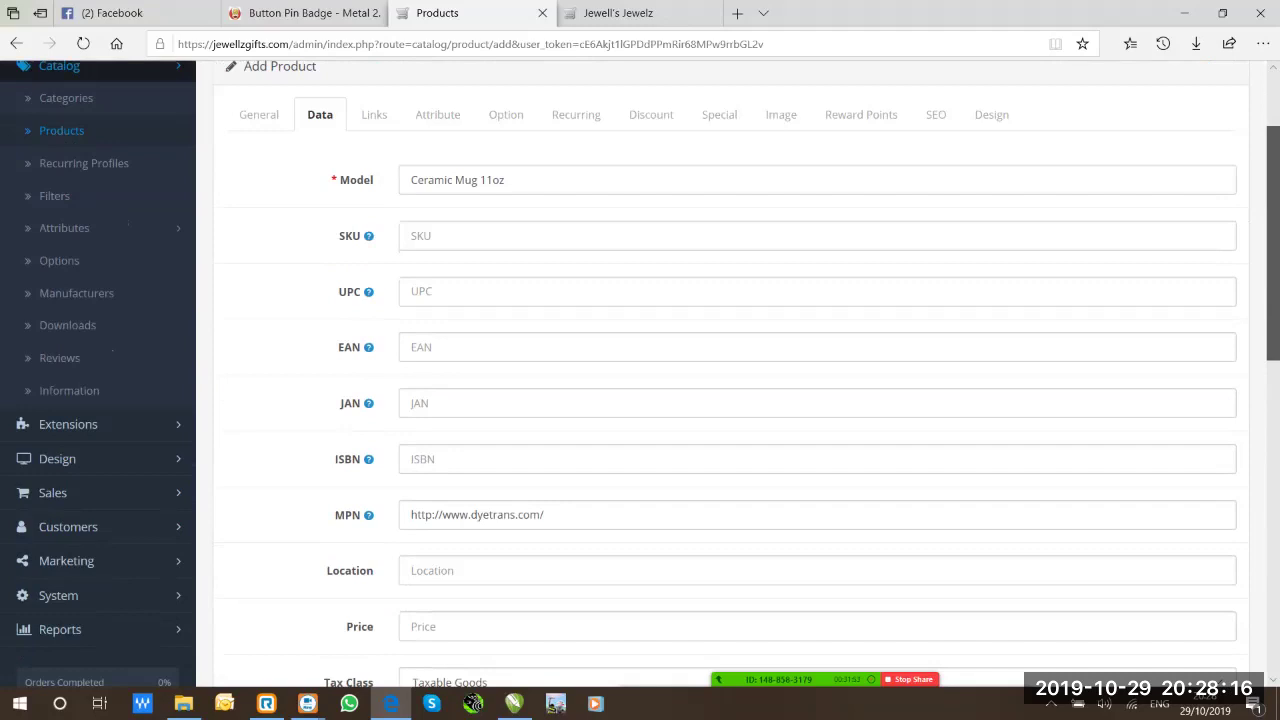
pyautogui.write('15.')
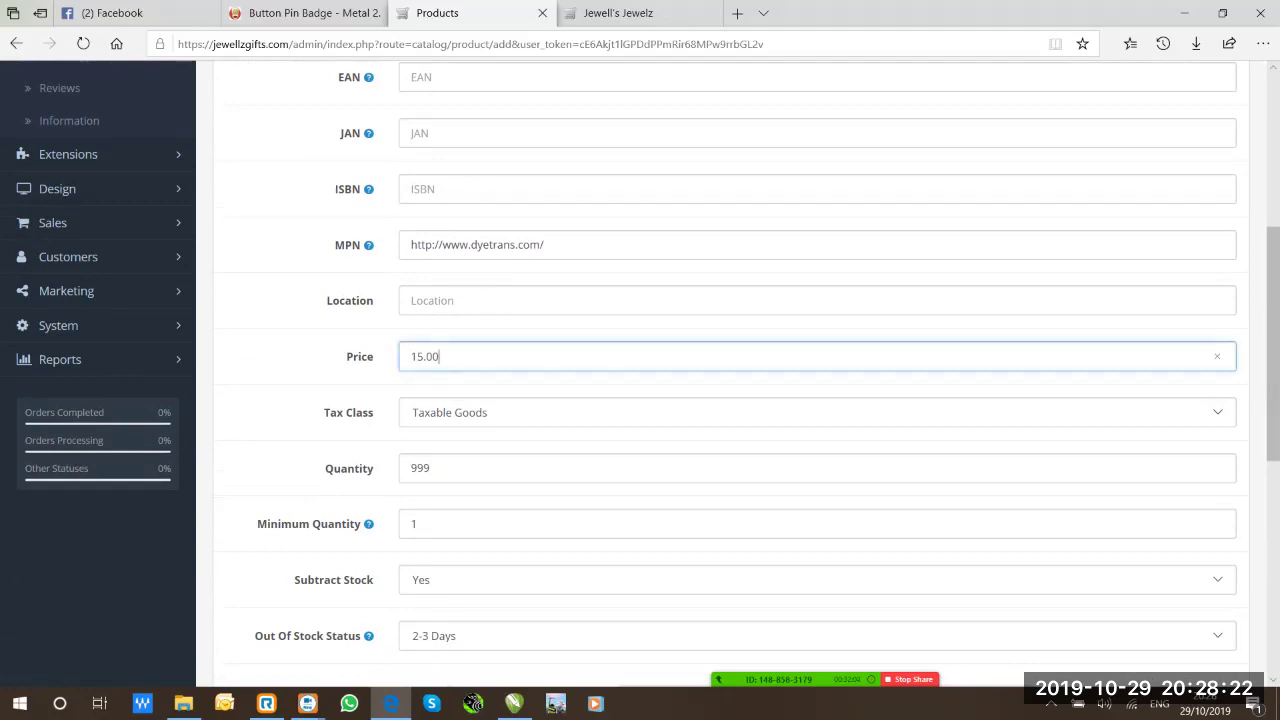
pyautogui.scroll(-1, 1272, 340)
pyautogui.scroll(10, 730, 370)
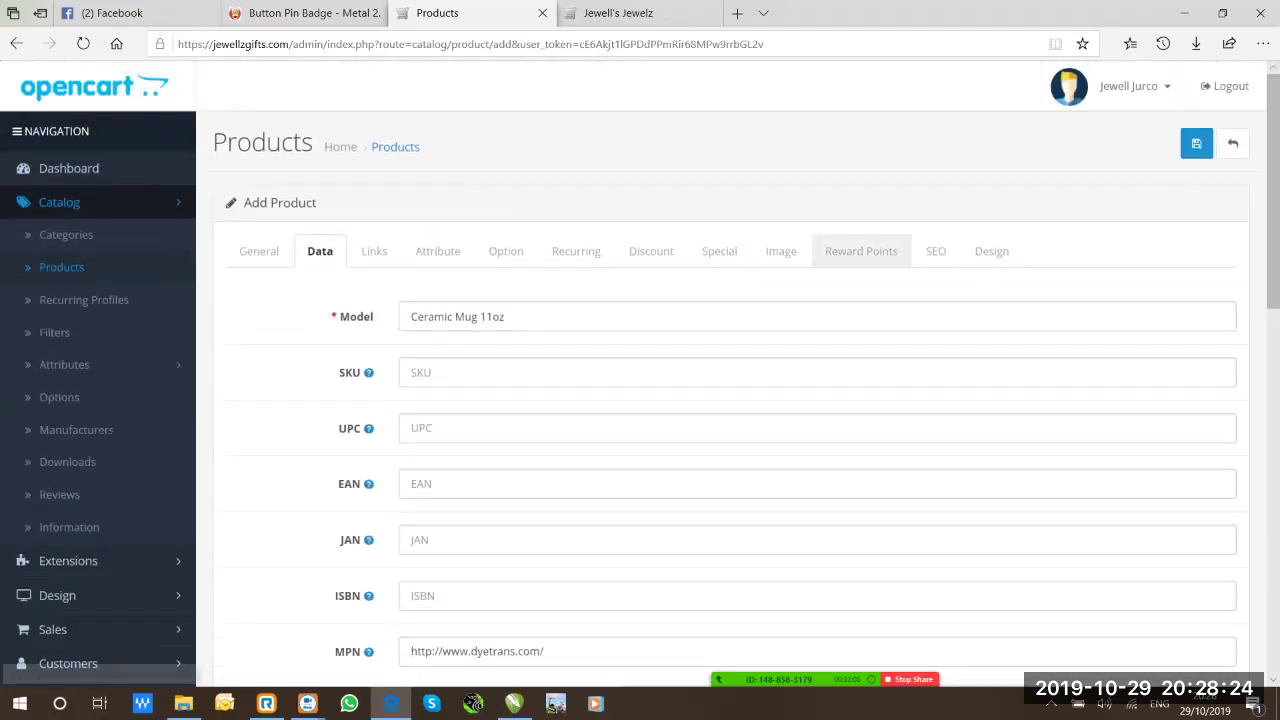
# Set the special price to $12.00 with start date 2019-10-01 and end date 2019-11-10
pyautogui.click(718, 251)
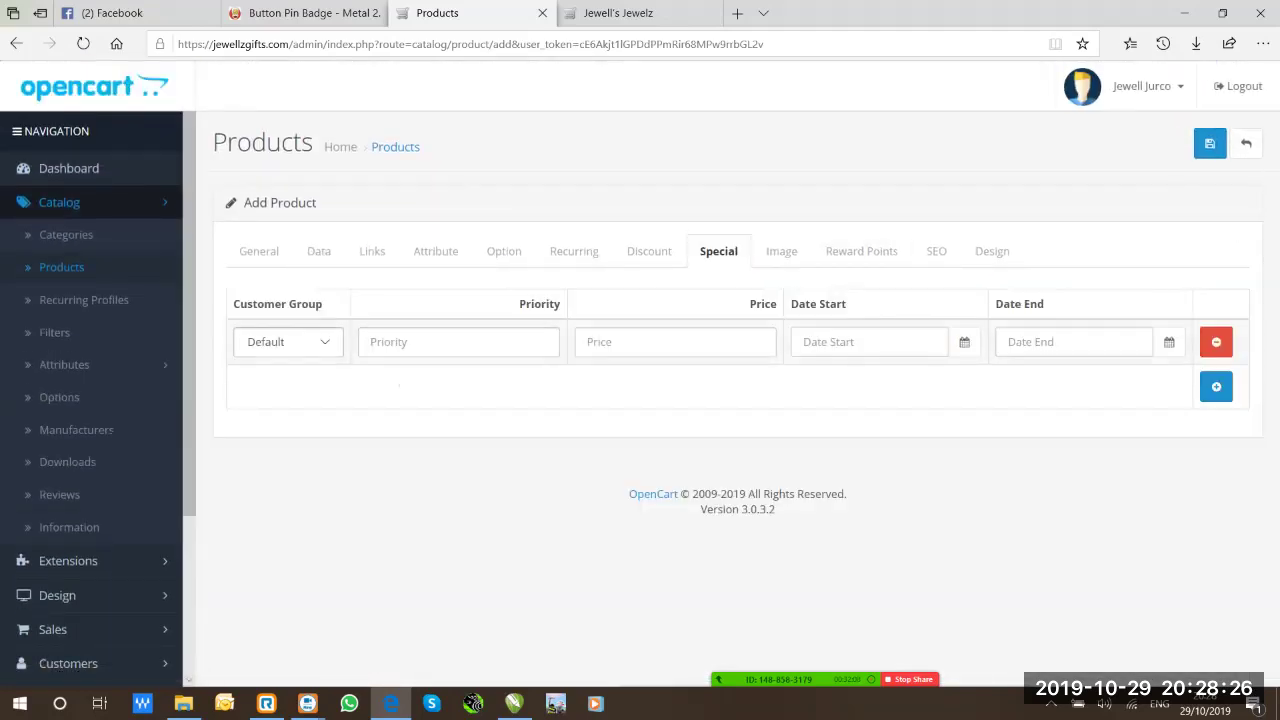
pyautogui.click(587, 339)
pyautogui.write('$12.00')
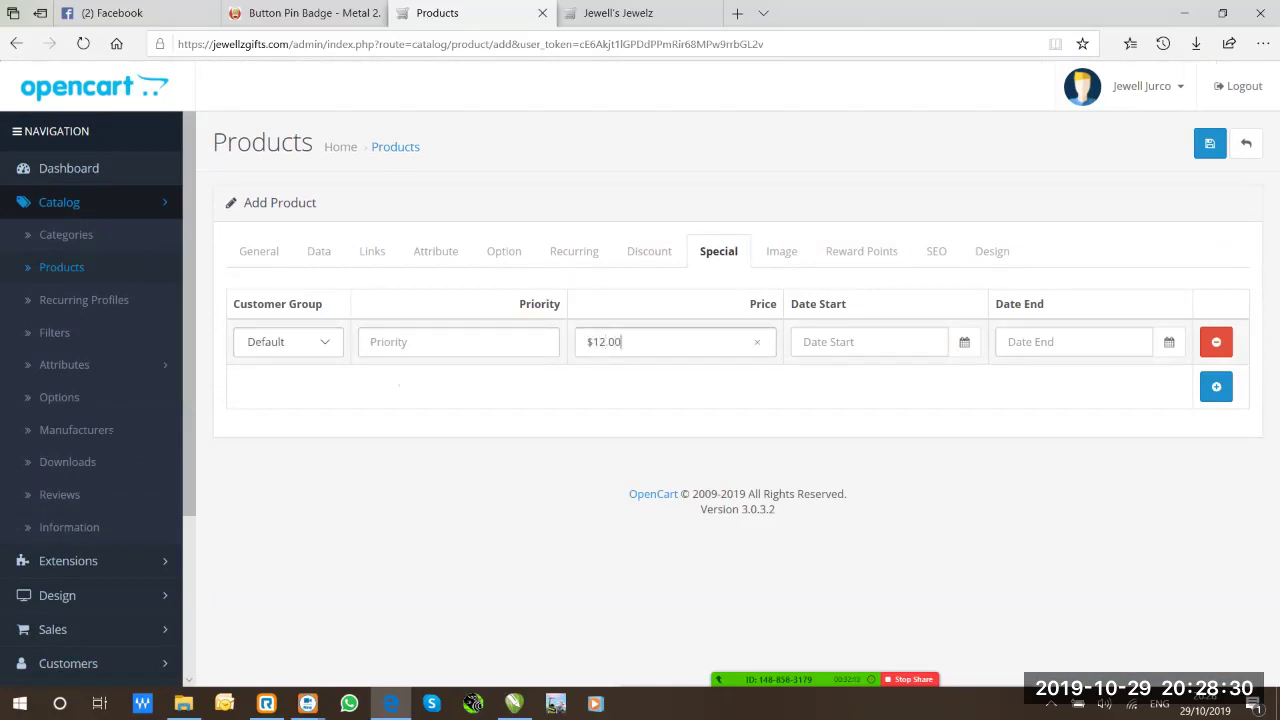
pyautogui.click(964, 342)
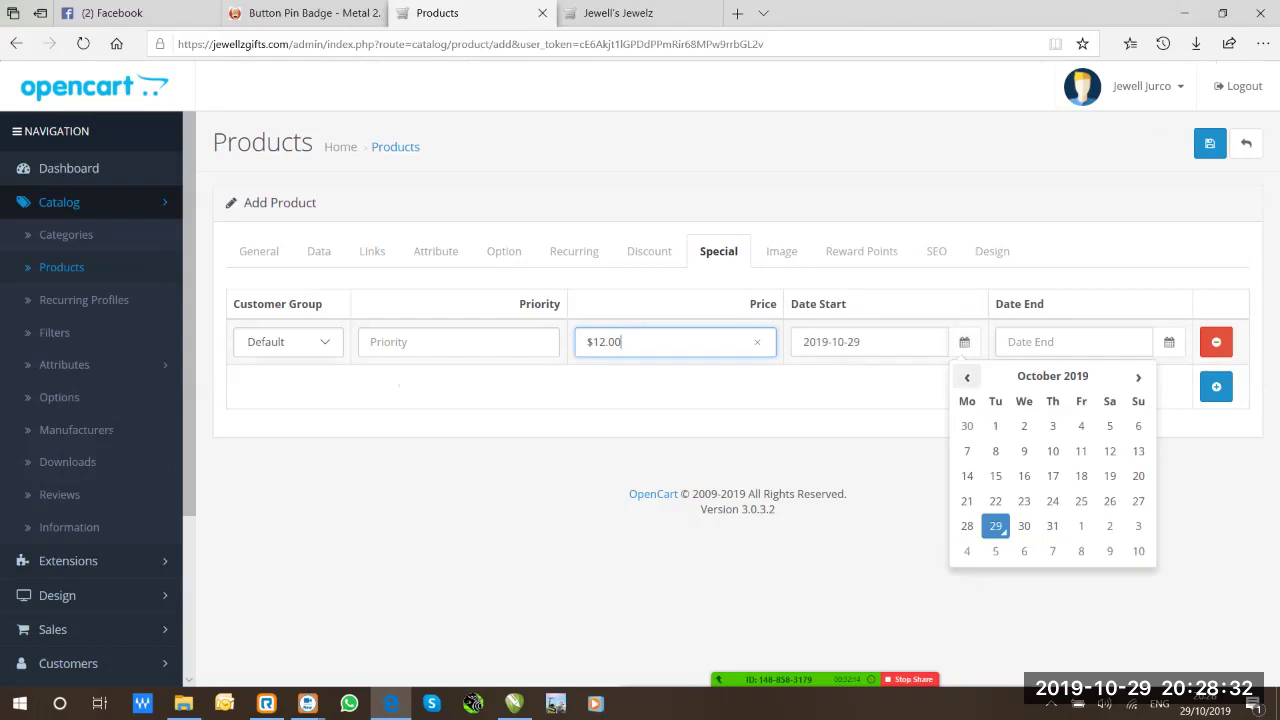
pyautogui.click(995, 426)
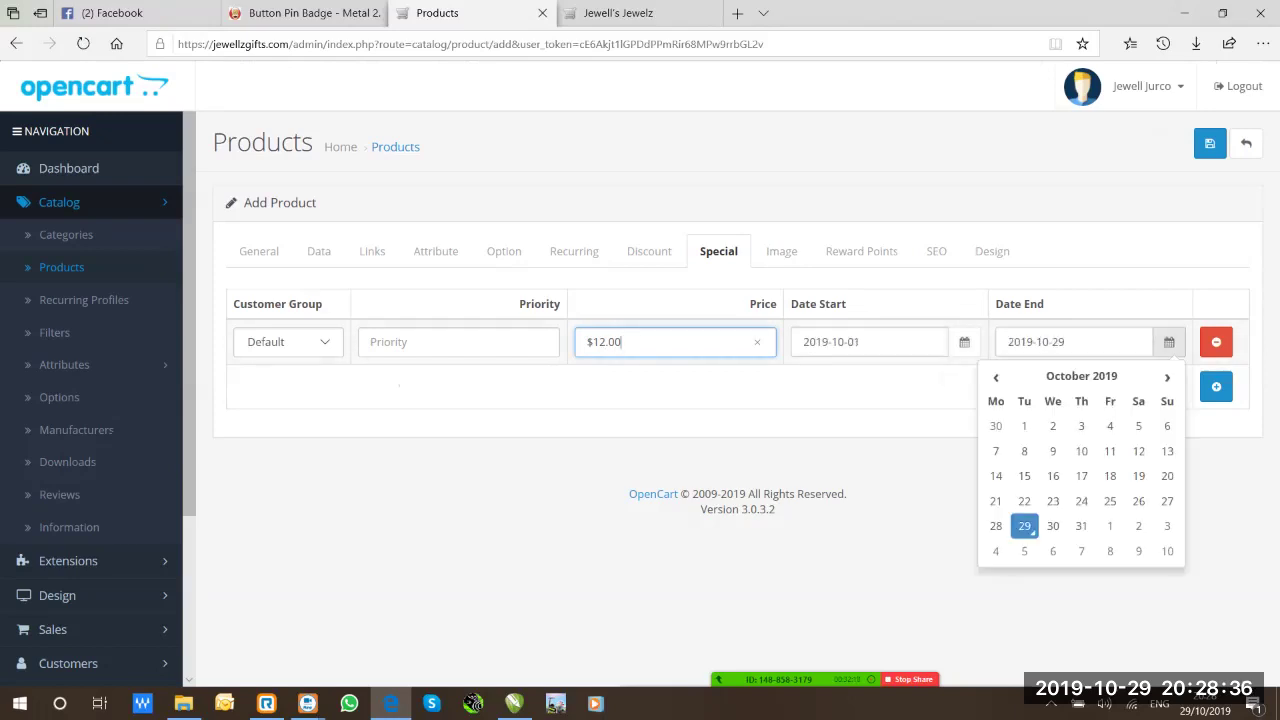
pyautogui.click(1169, 342)
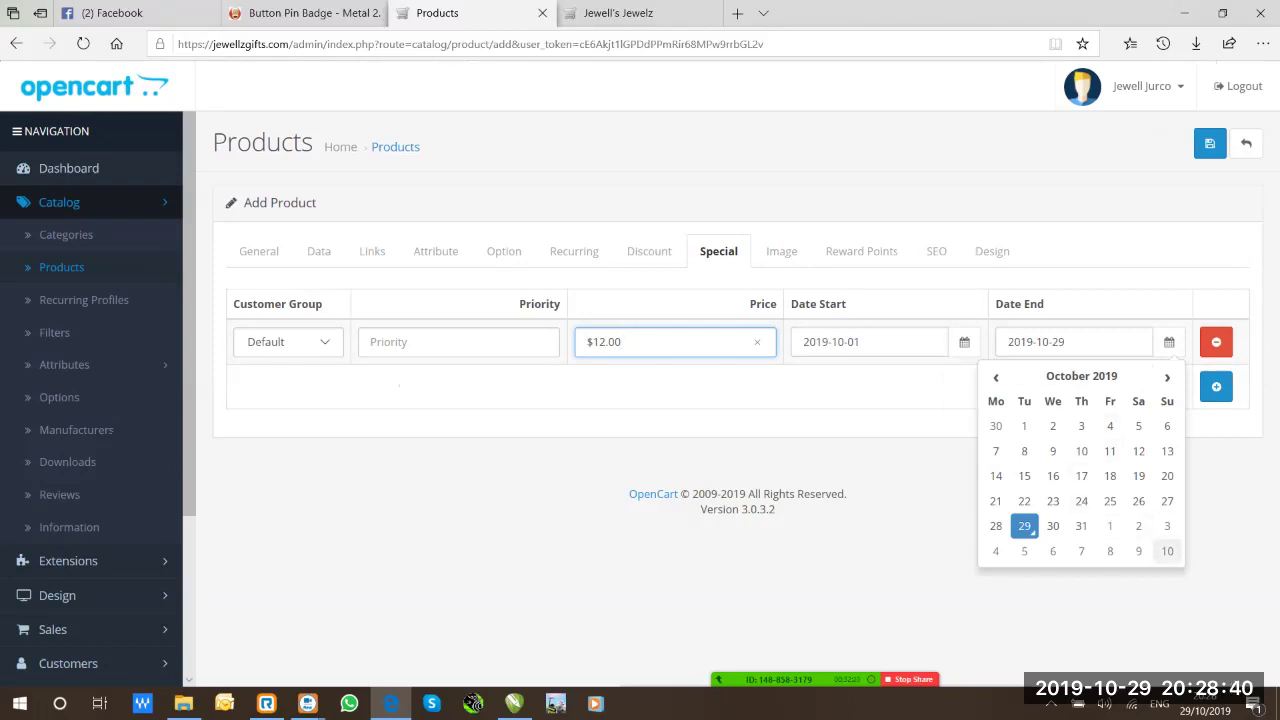
pyautogui.click(1167, 551)
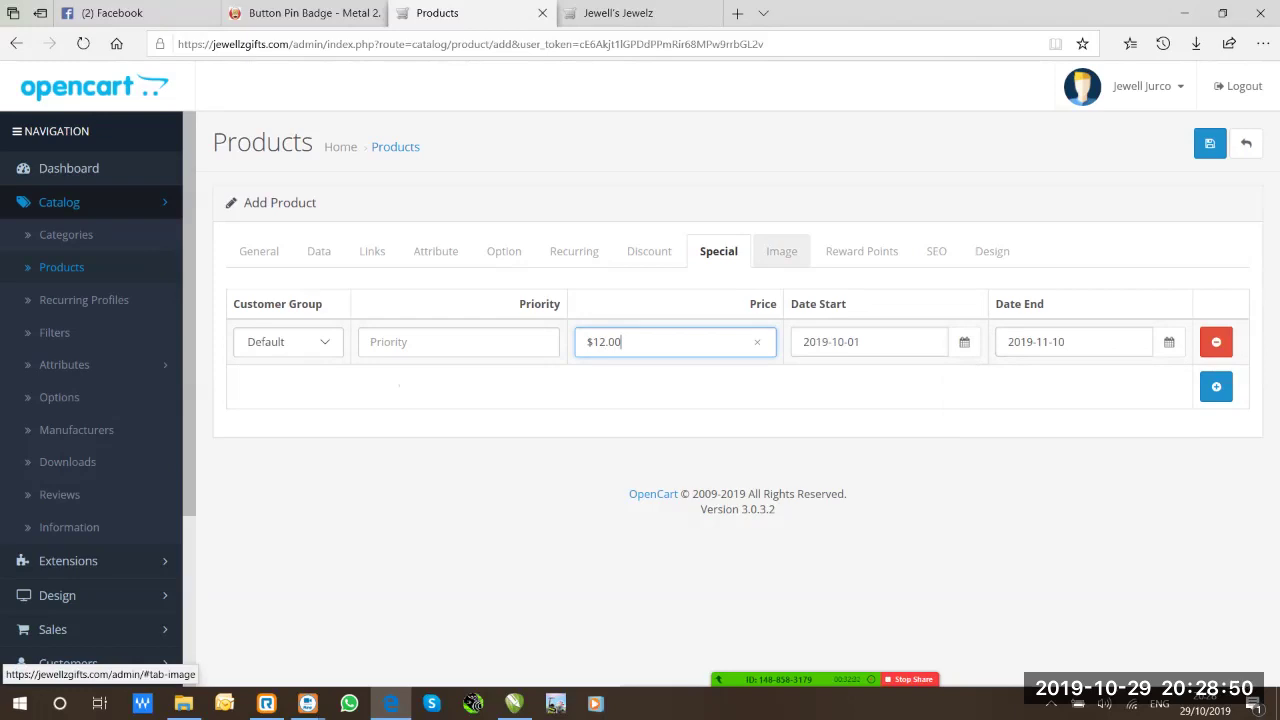
# Start replacing the product's main image and open the store folder in the Image Manager
pyautogui.click(781, 251)
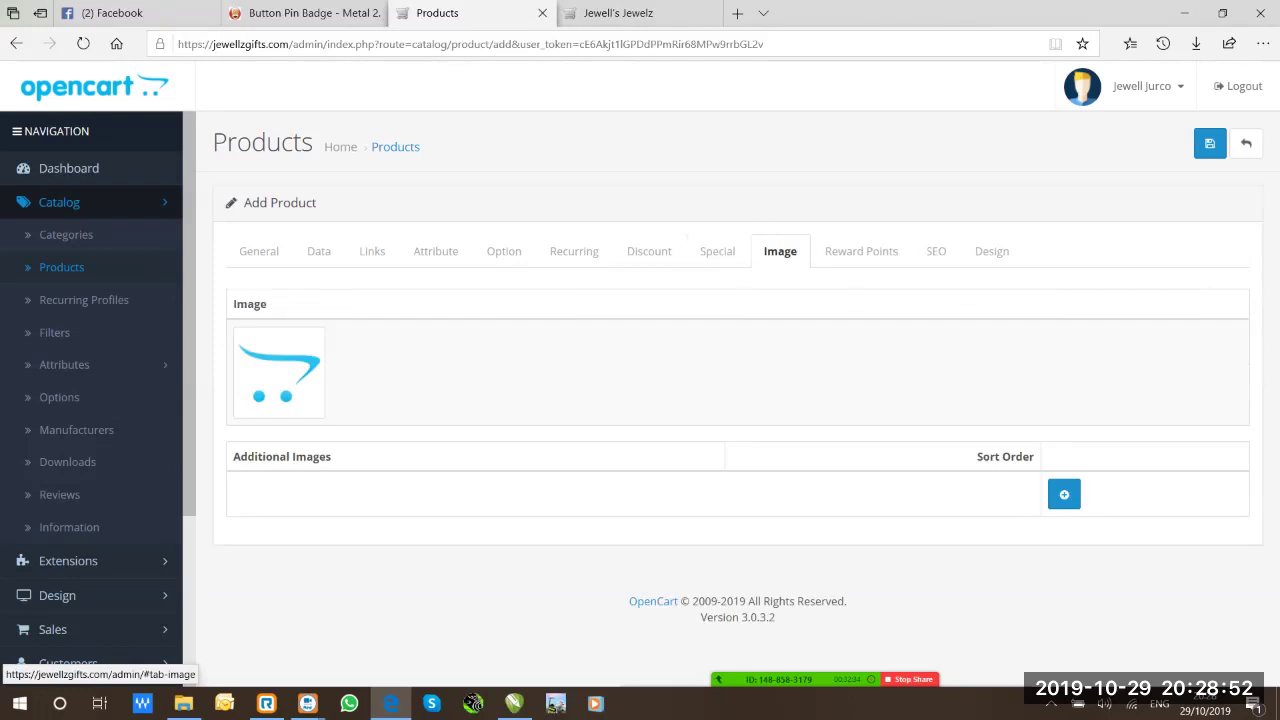
pyautogui.click(278, 370)
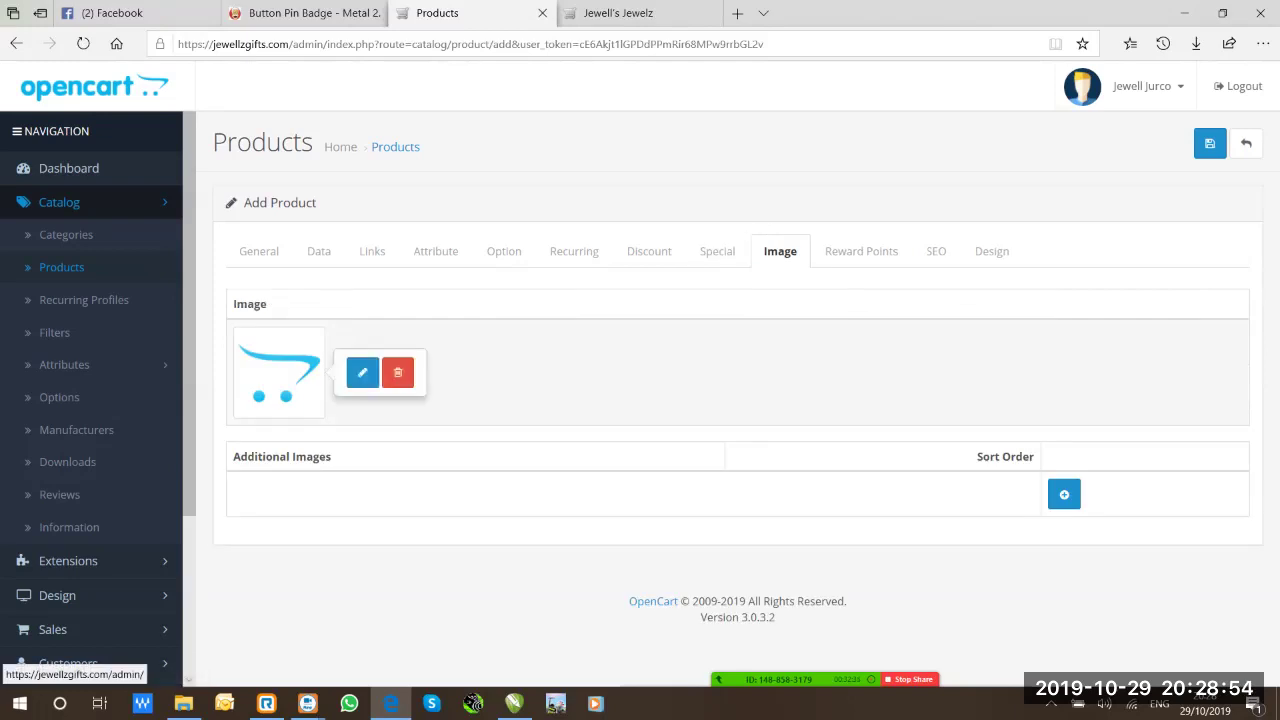
pyautogui.click(362, 372)
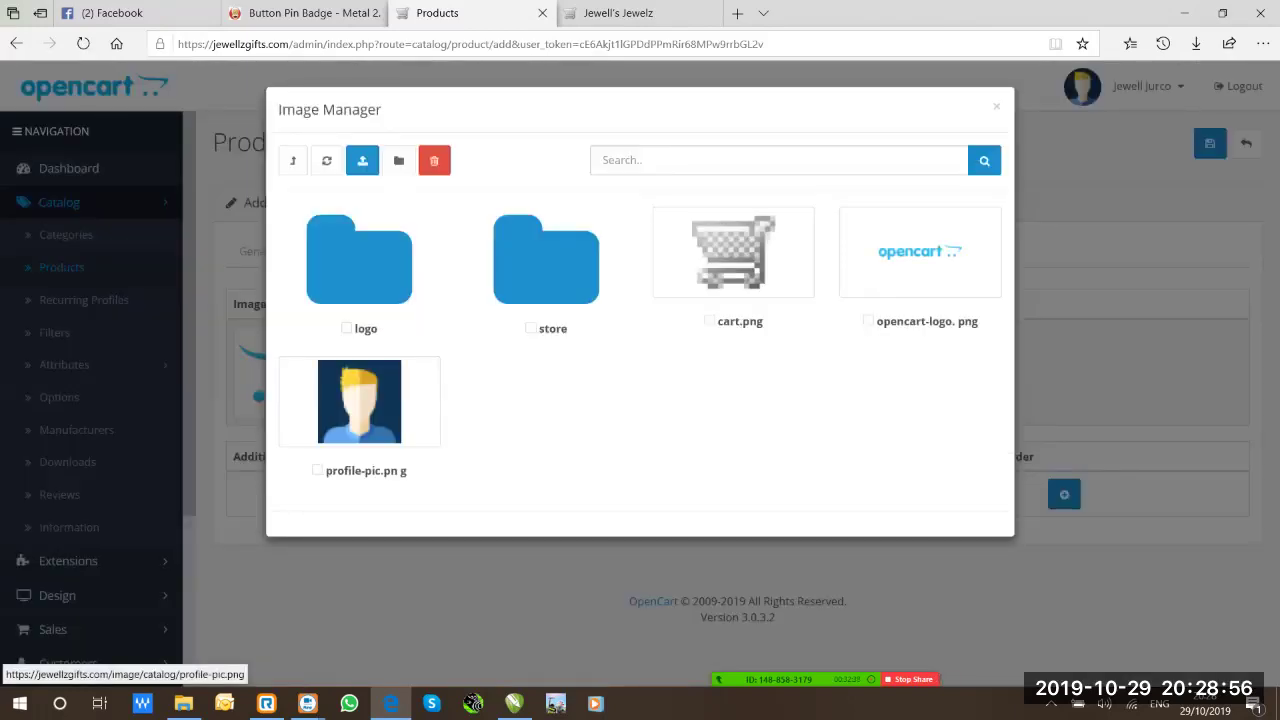
pyautogui.click(546, 260)
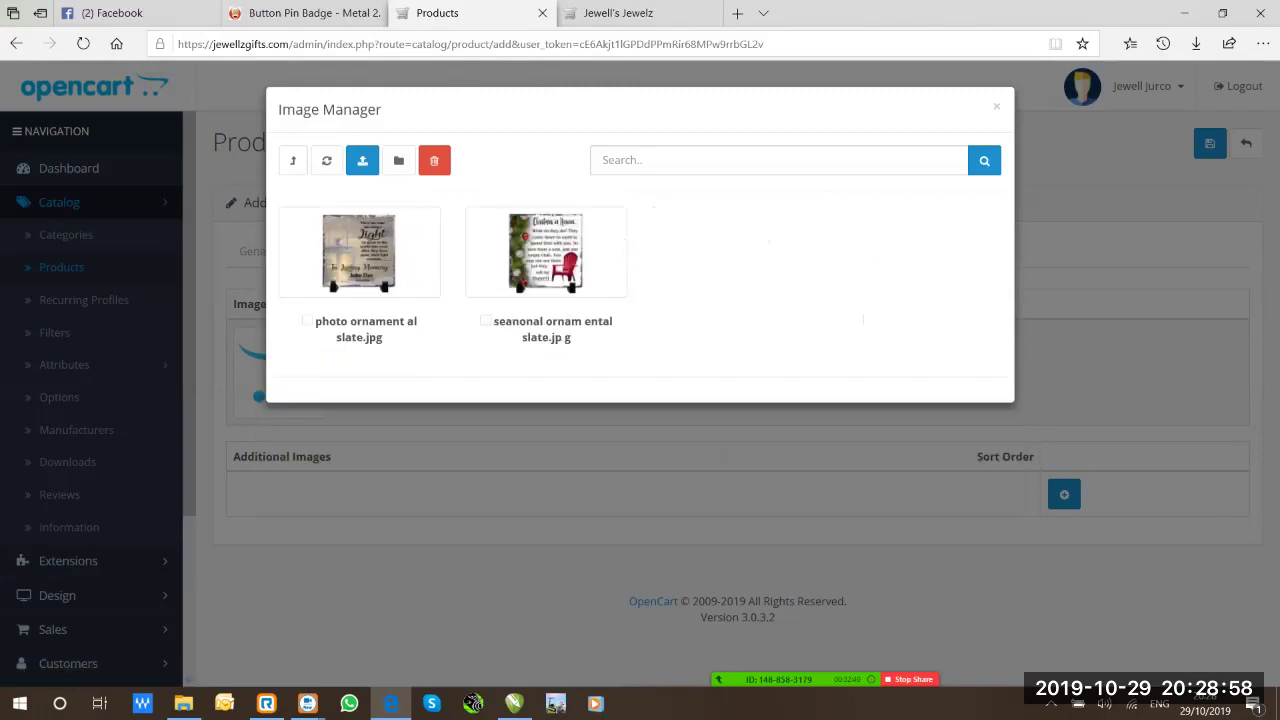
# Upload ACC0028, ACC0043, ACC0056, ACC0075, back_TM1112_1 and back_TM1113_1 from the Jewelz website's catalog folder under 03 built websites
pyautogui.click(362, 160)
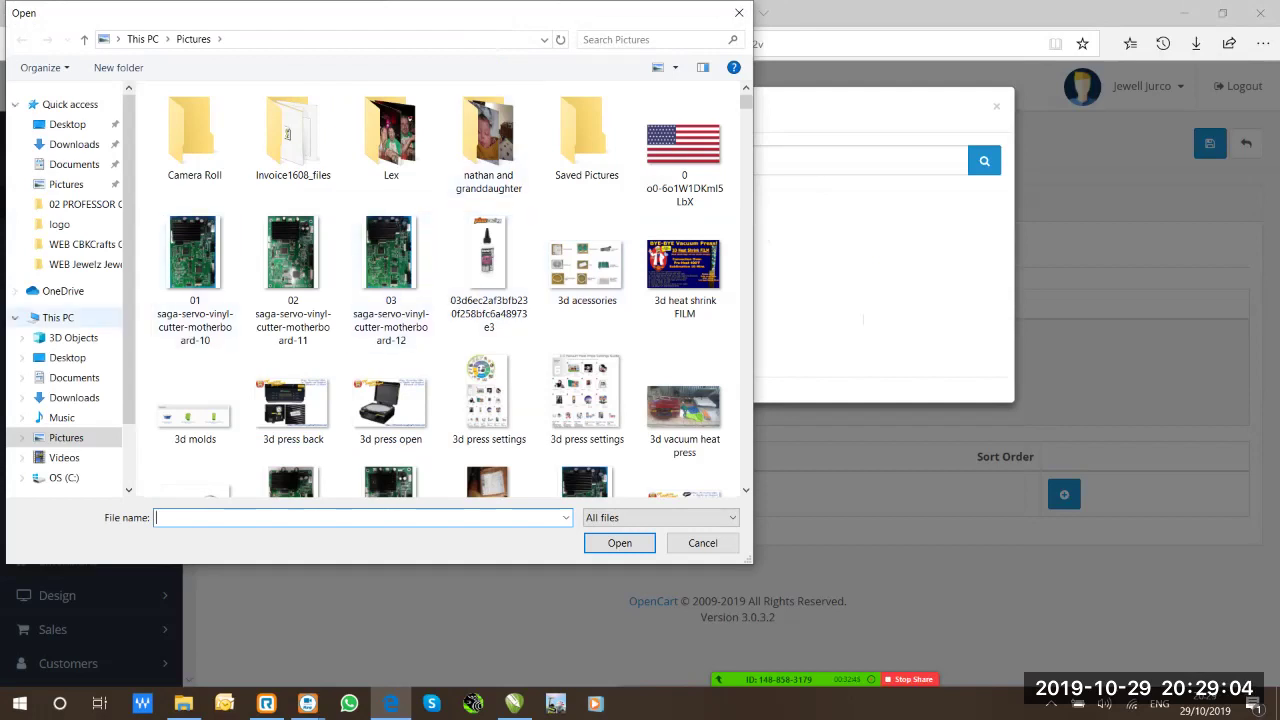
pyautogui.click(74, 377)
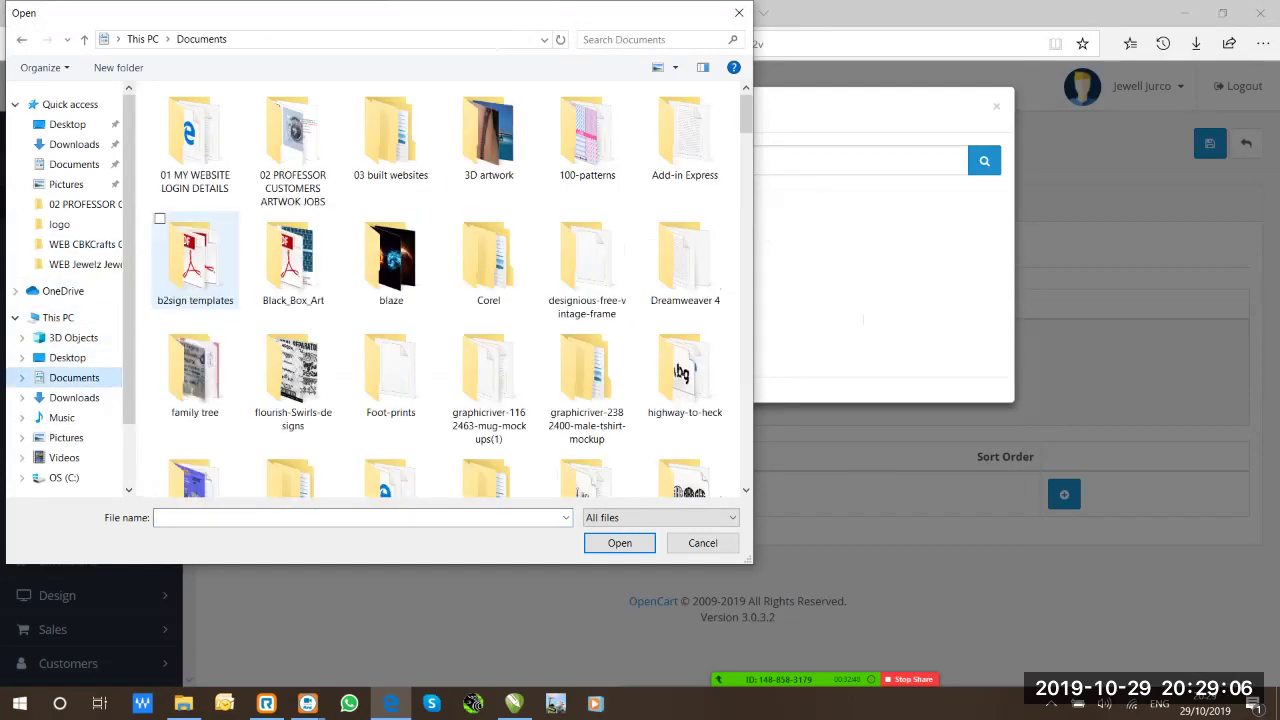
pyautogui.doubleClick(391, 135)
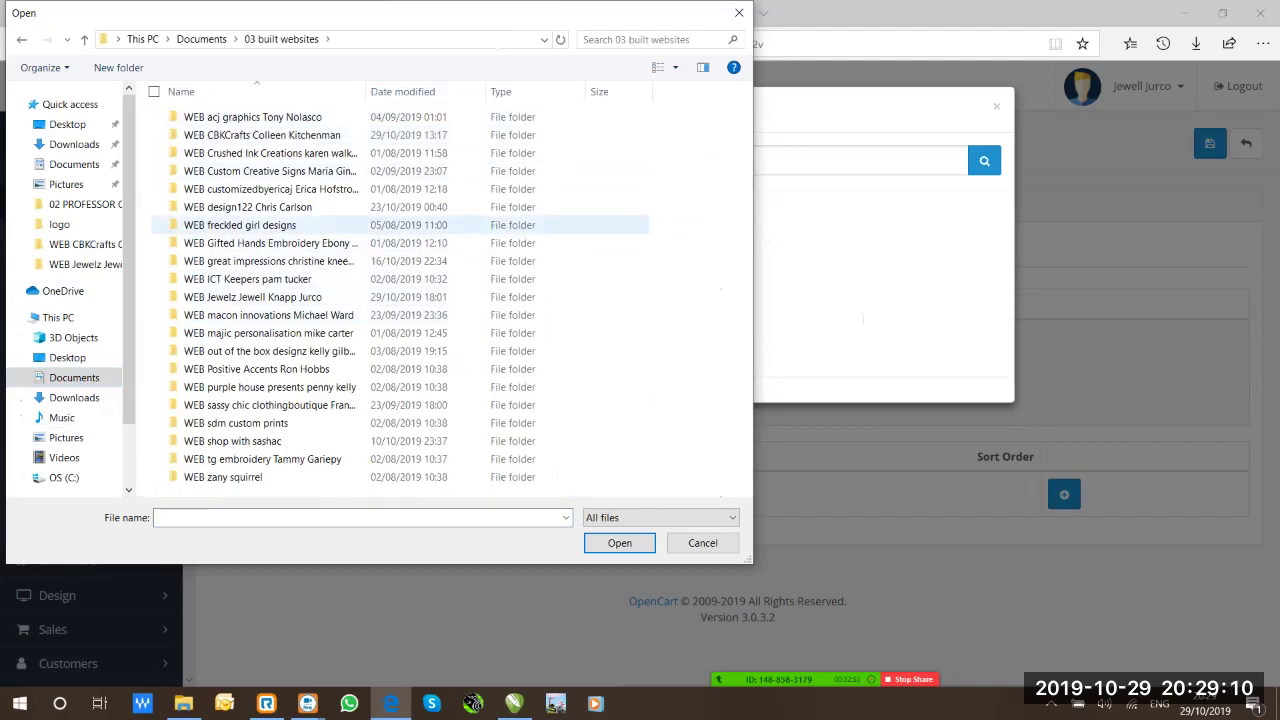
pyautogui.doubleClick(253, 297)
pyautogui.doubleClick(200, 117)
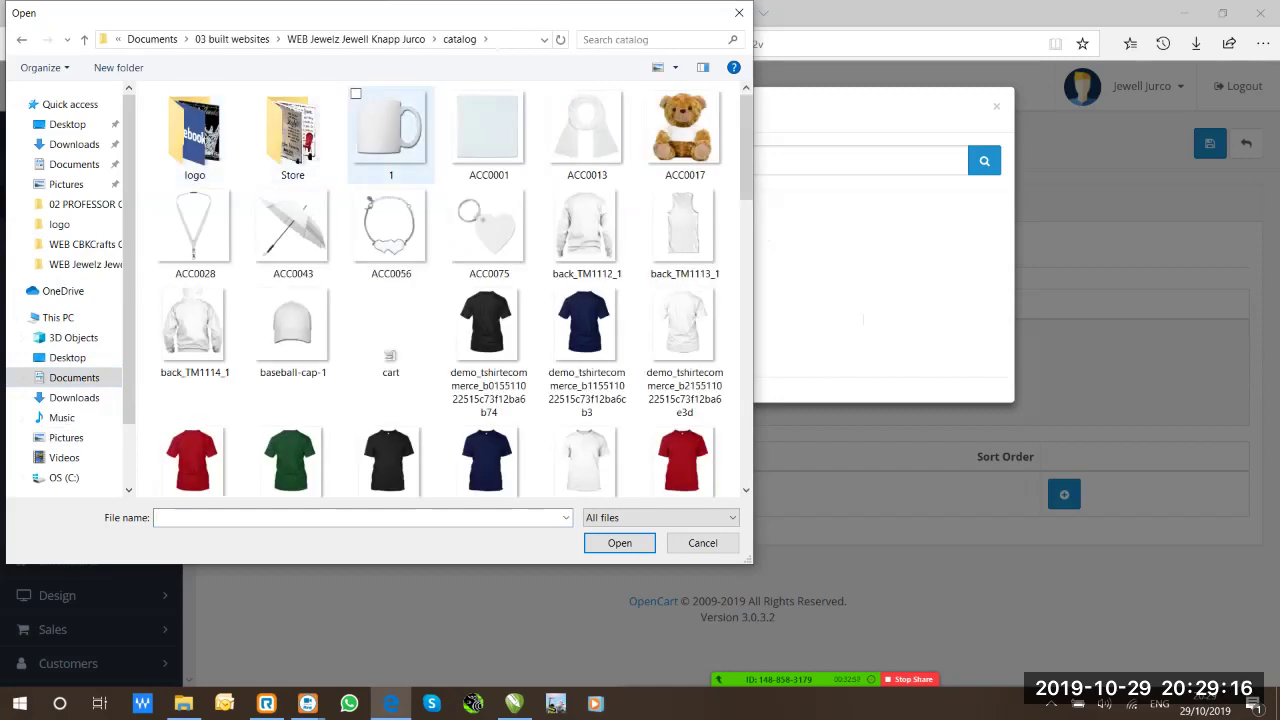
pyautogui.moveTo(146, 181); pyautogui.dragTo(742, 222)
pyautogui.press('Return')
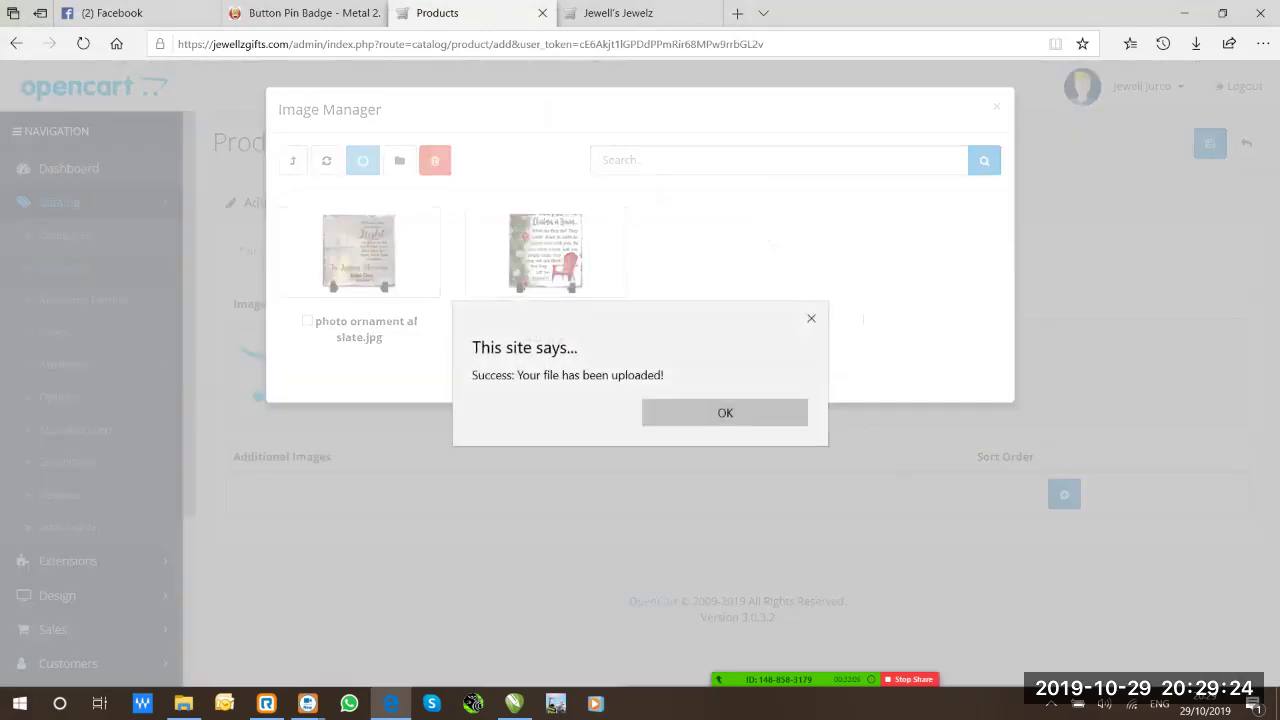
pyautogui.click(725, 412)
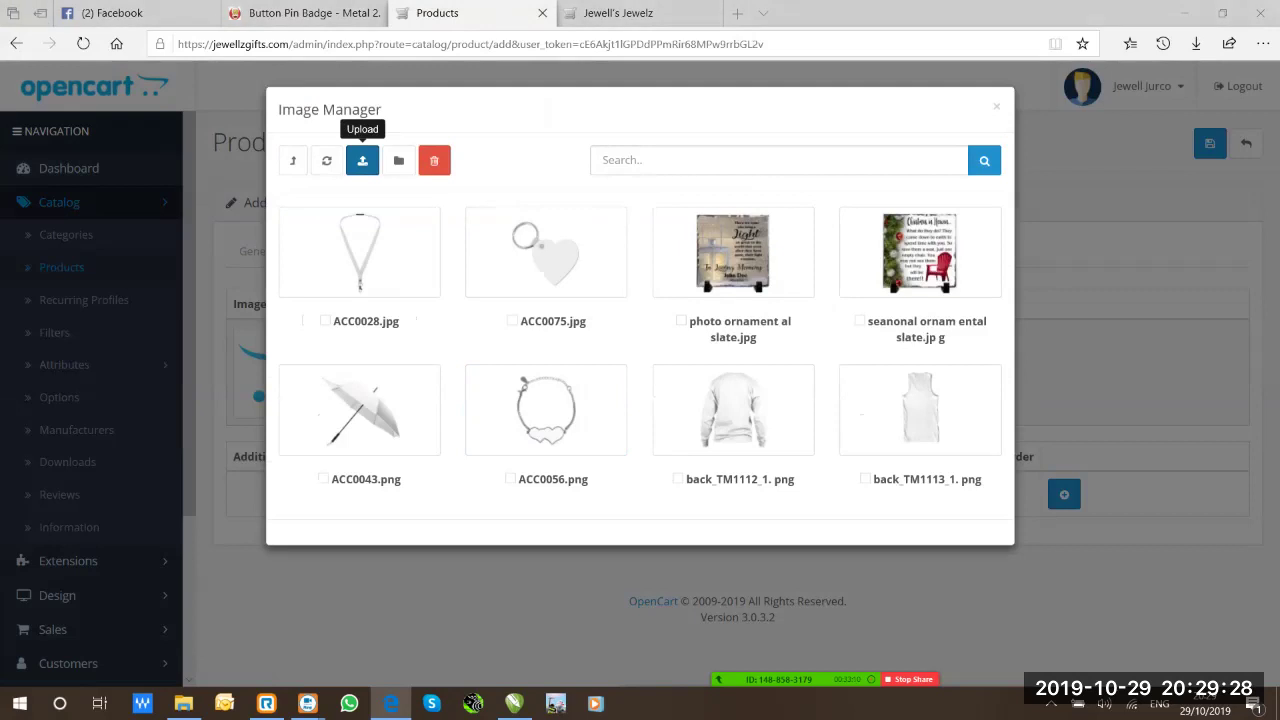
# Upload images 1, back_TM1114_1, baseball-cap-1 and the white demo T-shirts to the store folder, and use the white mug as the product's main image
pyautogui.click(362, 160)
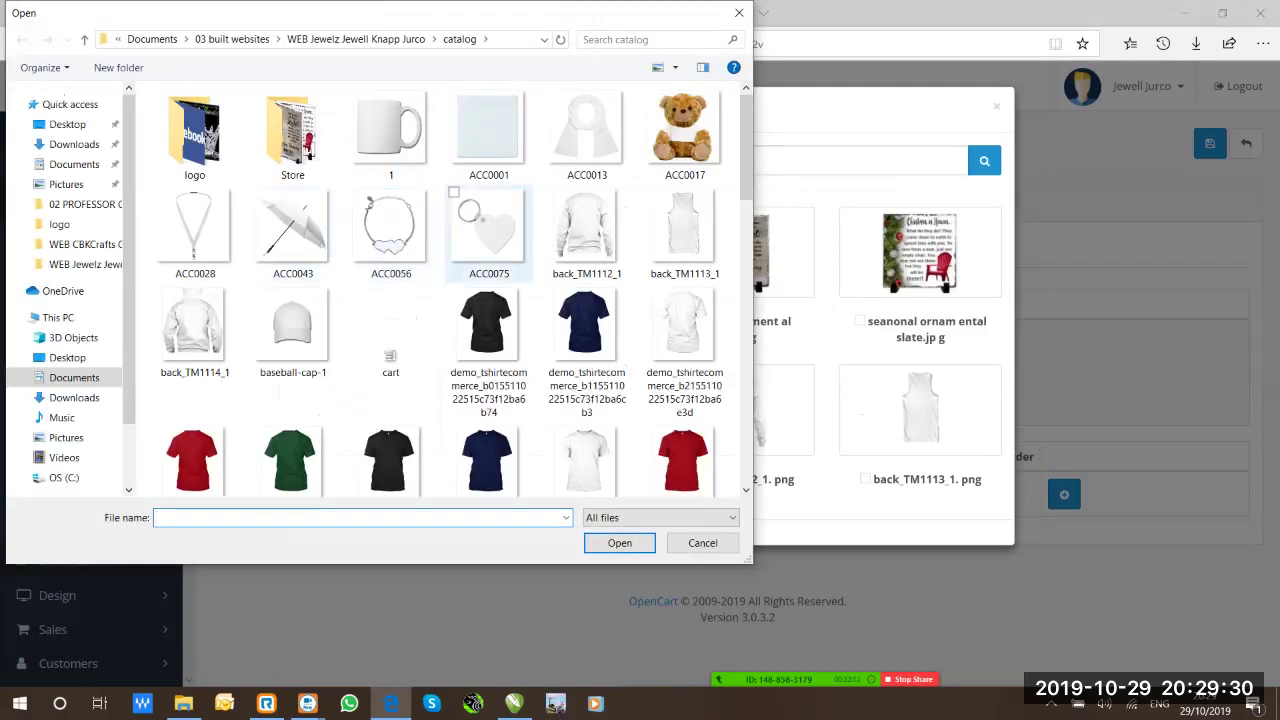
pyautogui.click(390, 130)
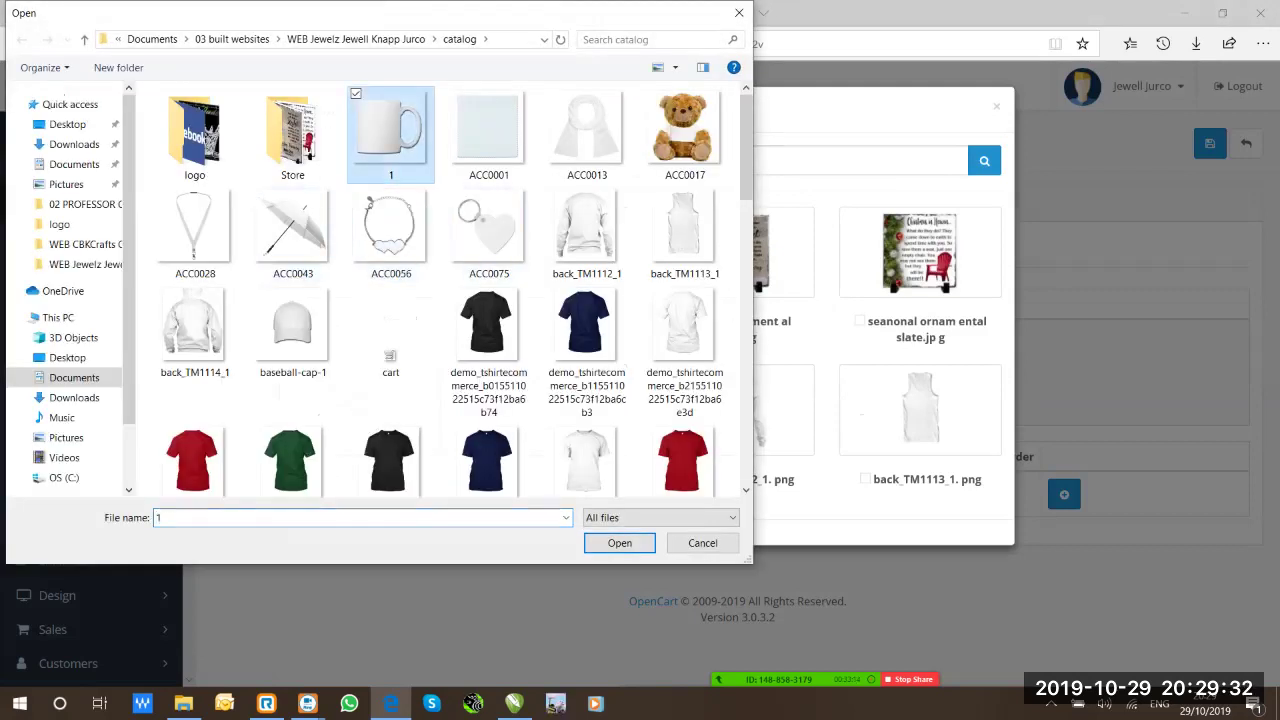
pyautogui.keyDown('ctrl'); pyautogui.click(194, 325); pyautogui.keyUp('ctrl')
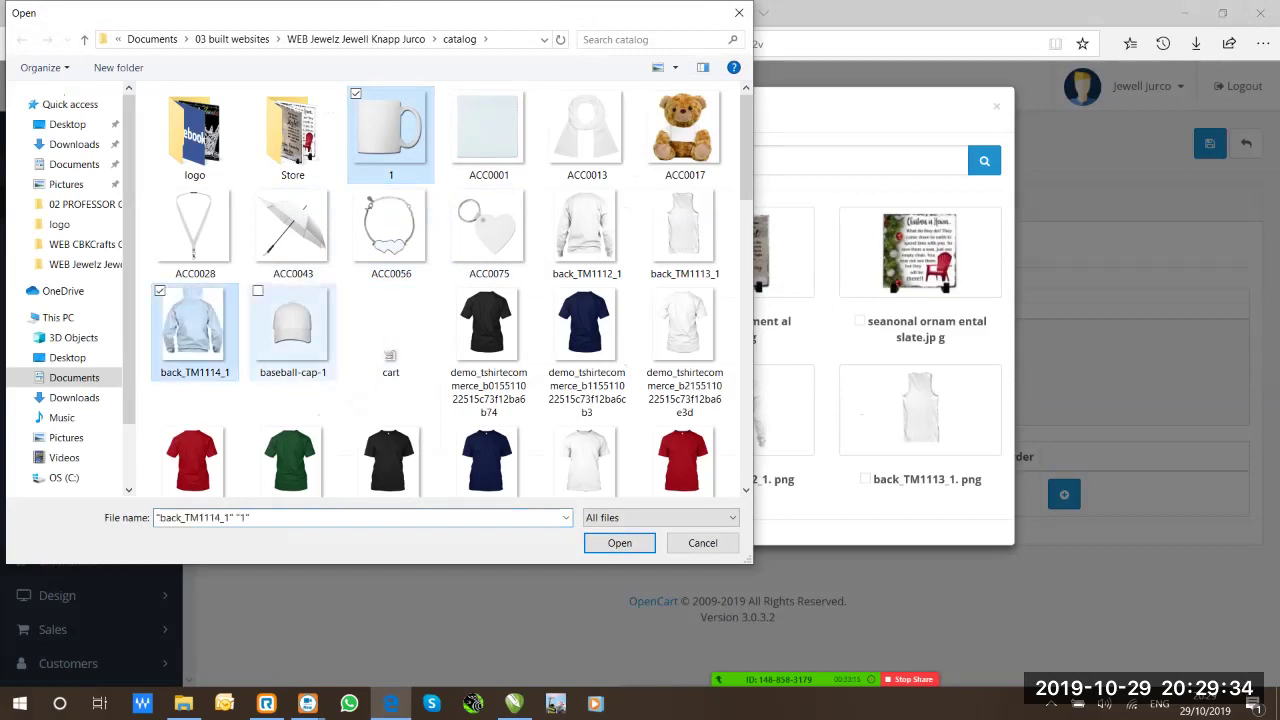
pyautogui.keyDown('ctrl'); pyautogui.click(293, 325); pyautogui.keyUp('ctrl')
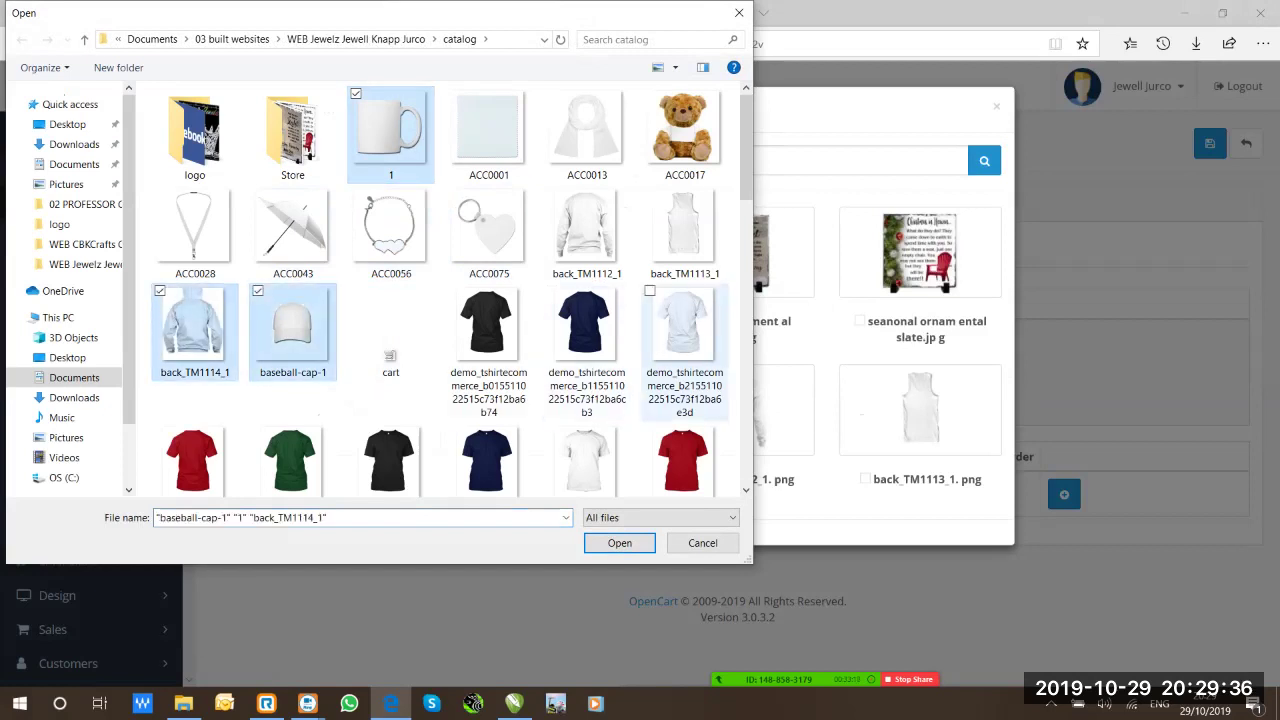
pyautogui.keyDown('ctrl'); pyautogui.click(684, 325); pyautogui.keyUp('ctrl')
pyautogui.scroll(-2, 684, 330)
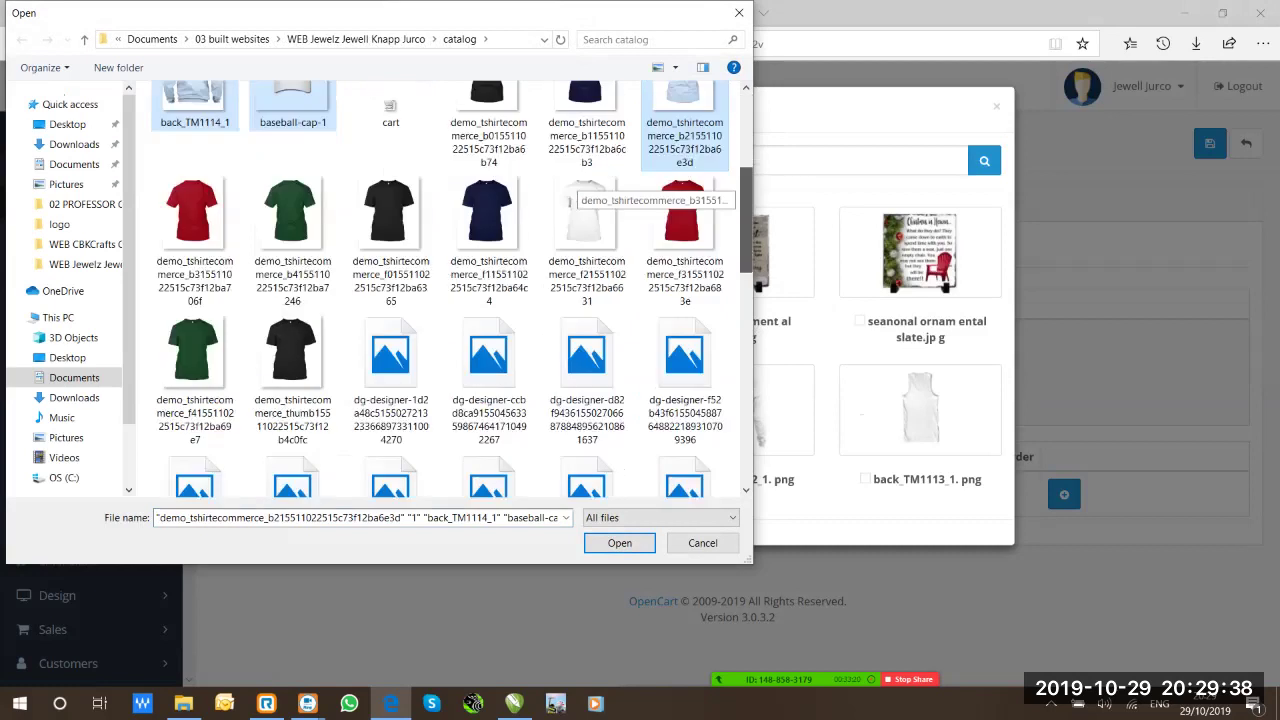
pyautogui.keyDown('ctrl'); pyautogui.click(586, 150); pyautogui.keyUp('ctrl')
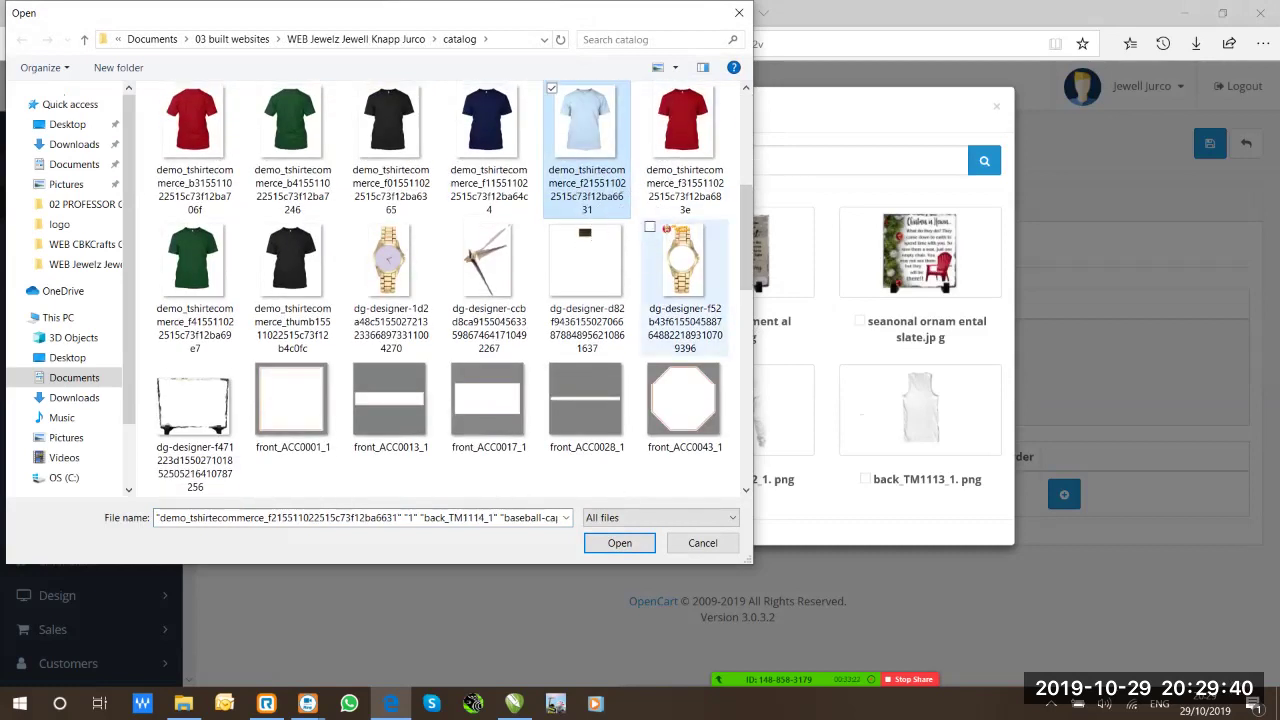
pyautogui.scroll(-5, 684, 400)
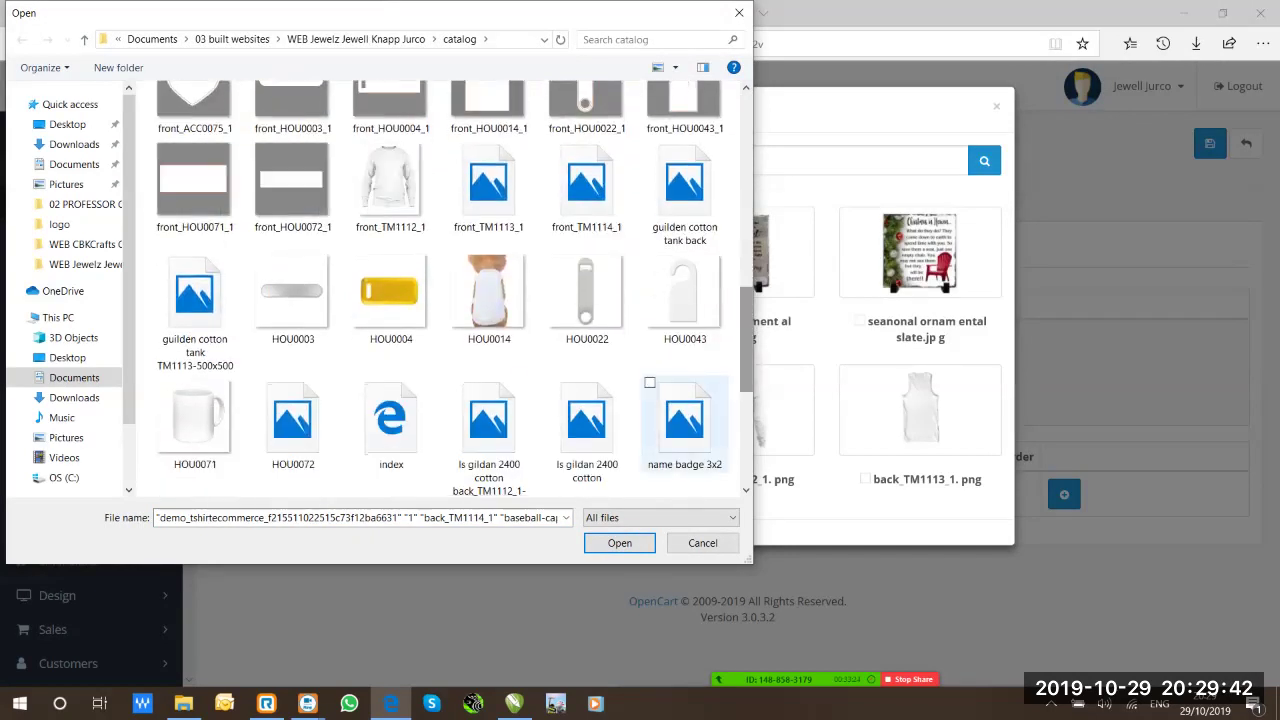
pyautogui.click(619, 542)
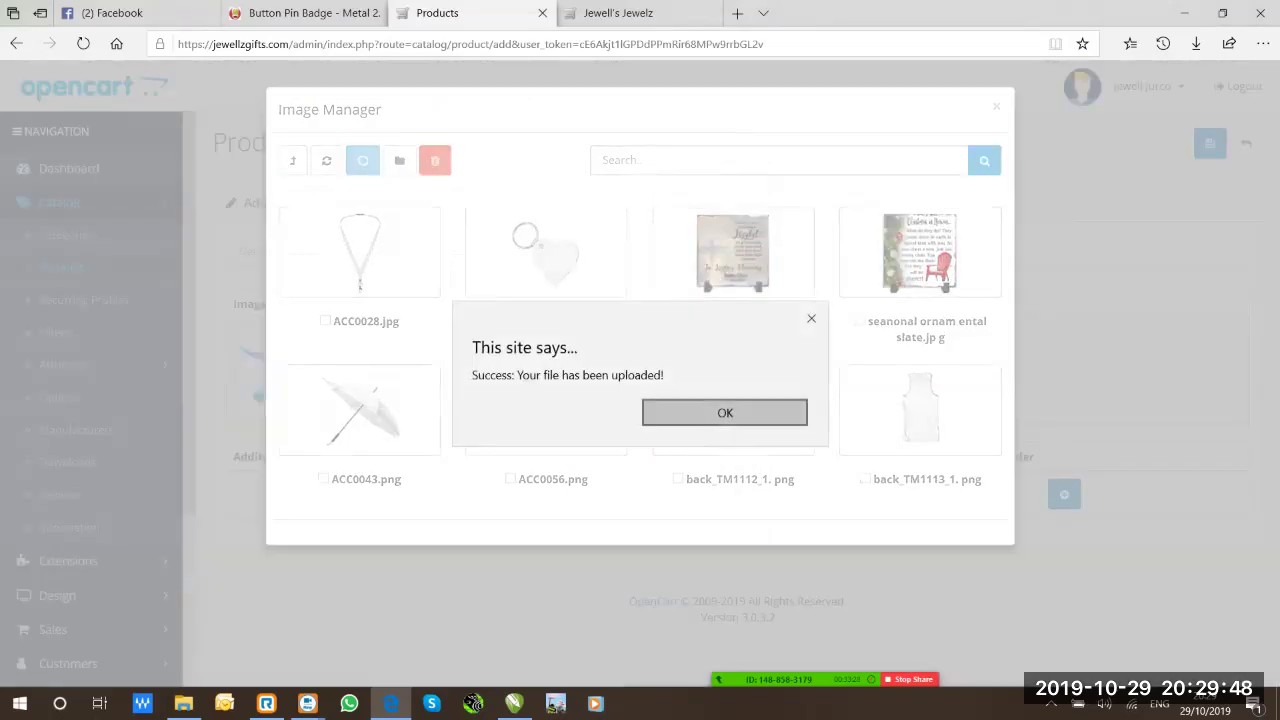
pyautogui.click(760, 412)
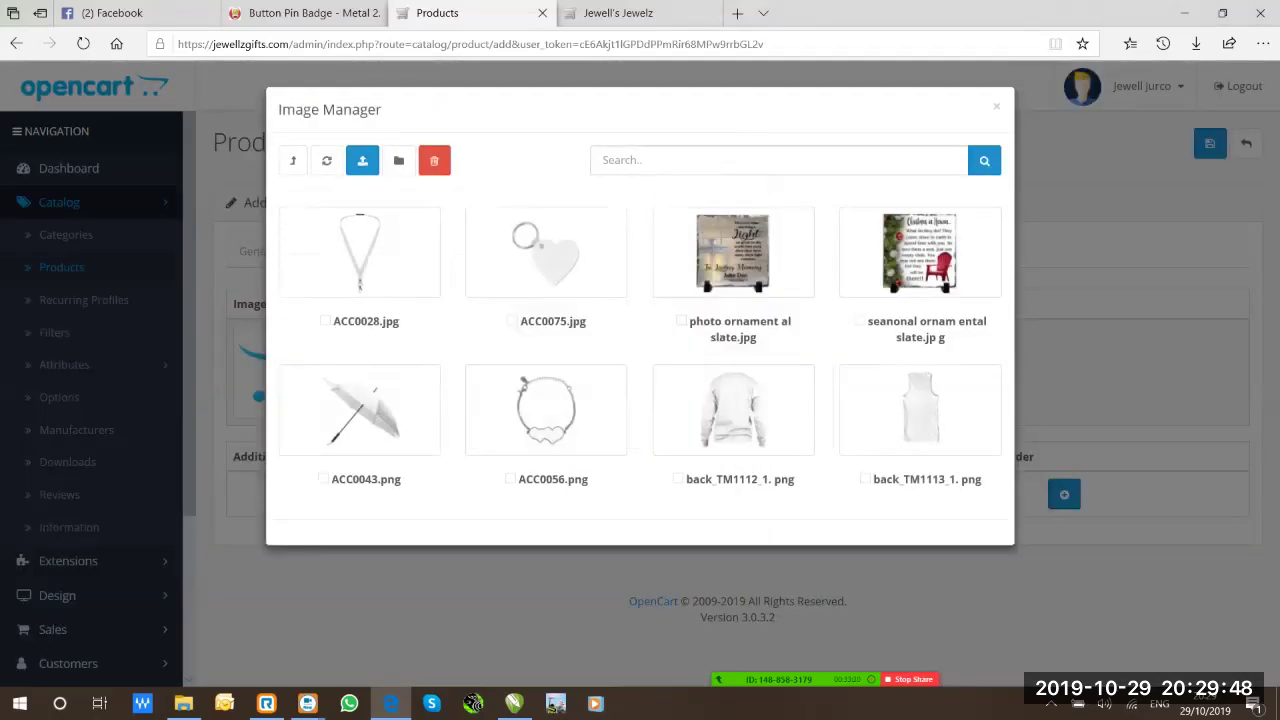
pyautogui.click(345, 400)
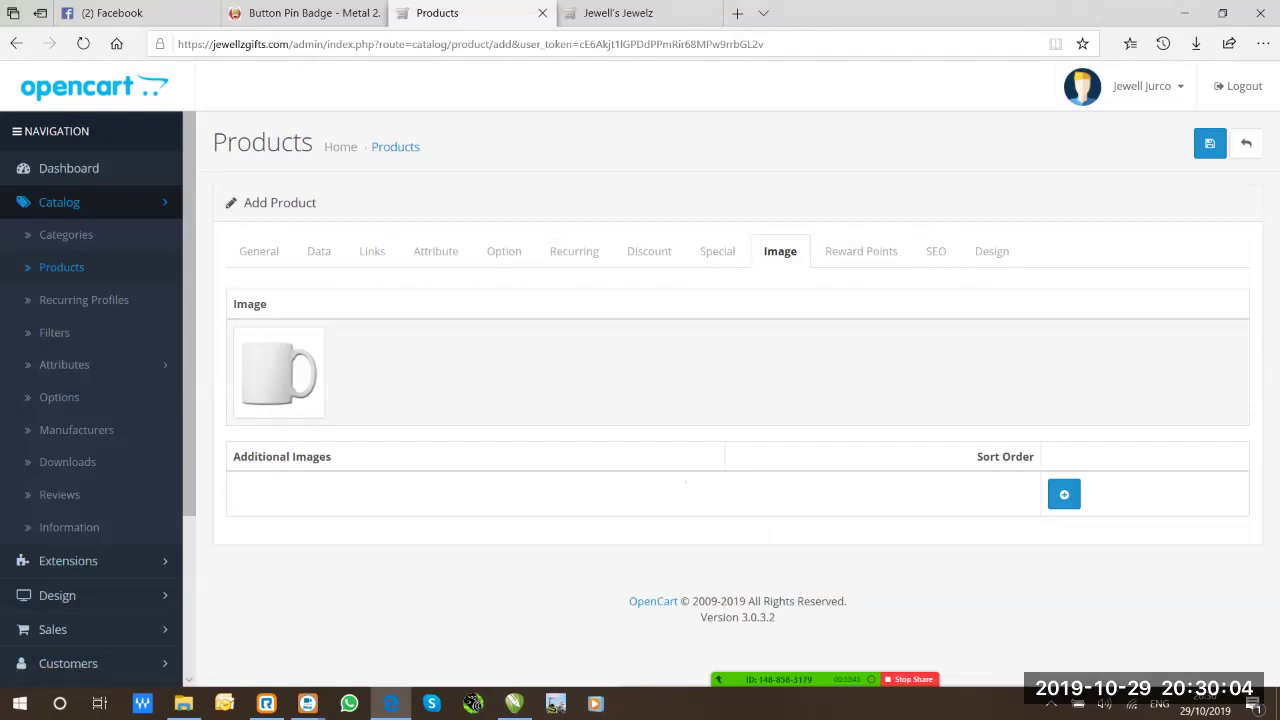
# Enter the default store's SEO keyword for the product as drinkware-ceramic-mug-11oz-photo-printed-
pyautogui.click(936, 251)
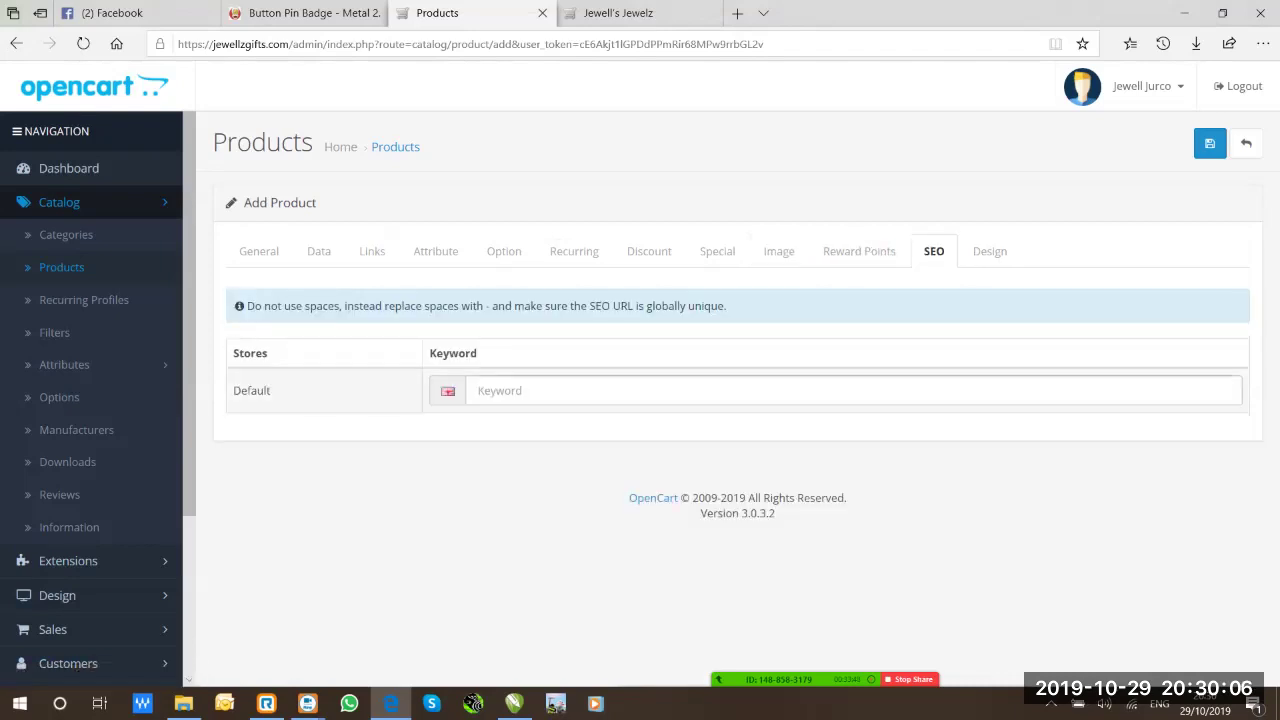
pyautogui.write('drinkware-ceramic')
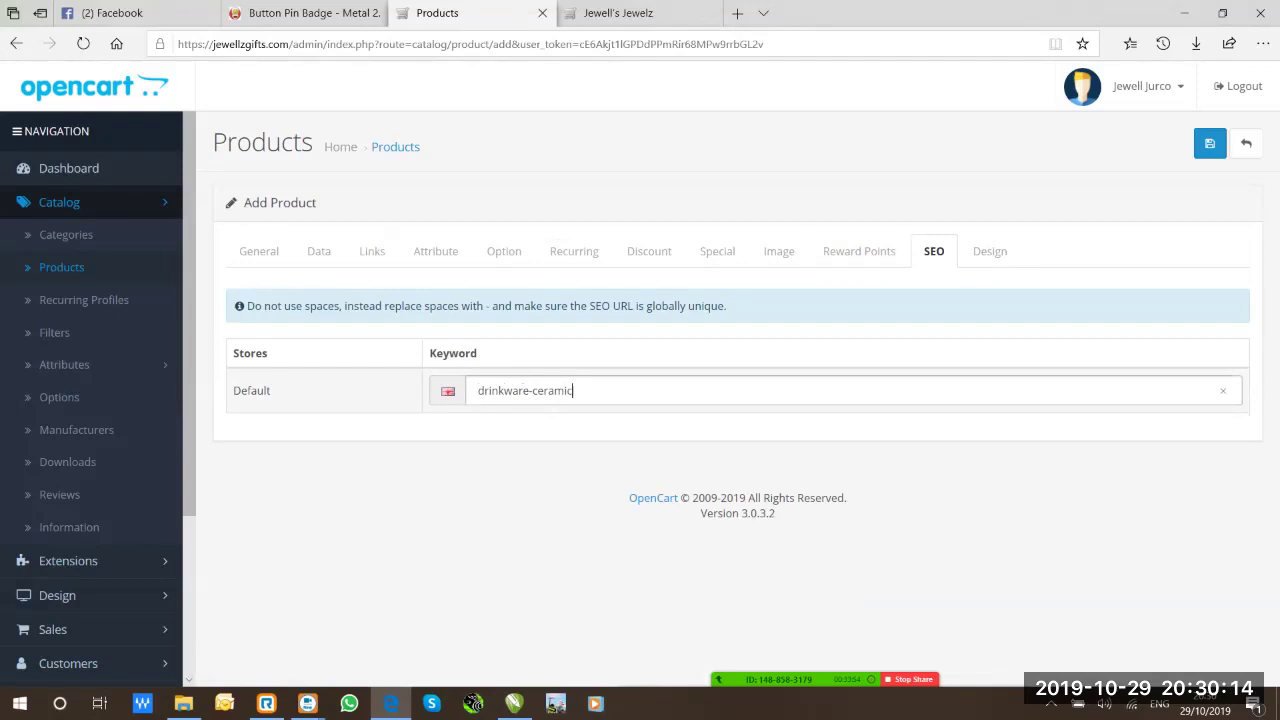
pyautogui.write('-mug-11oz-')
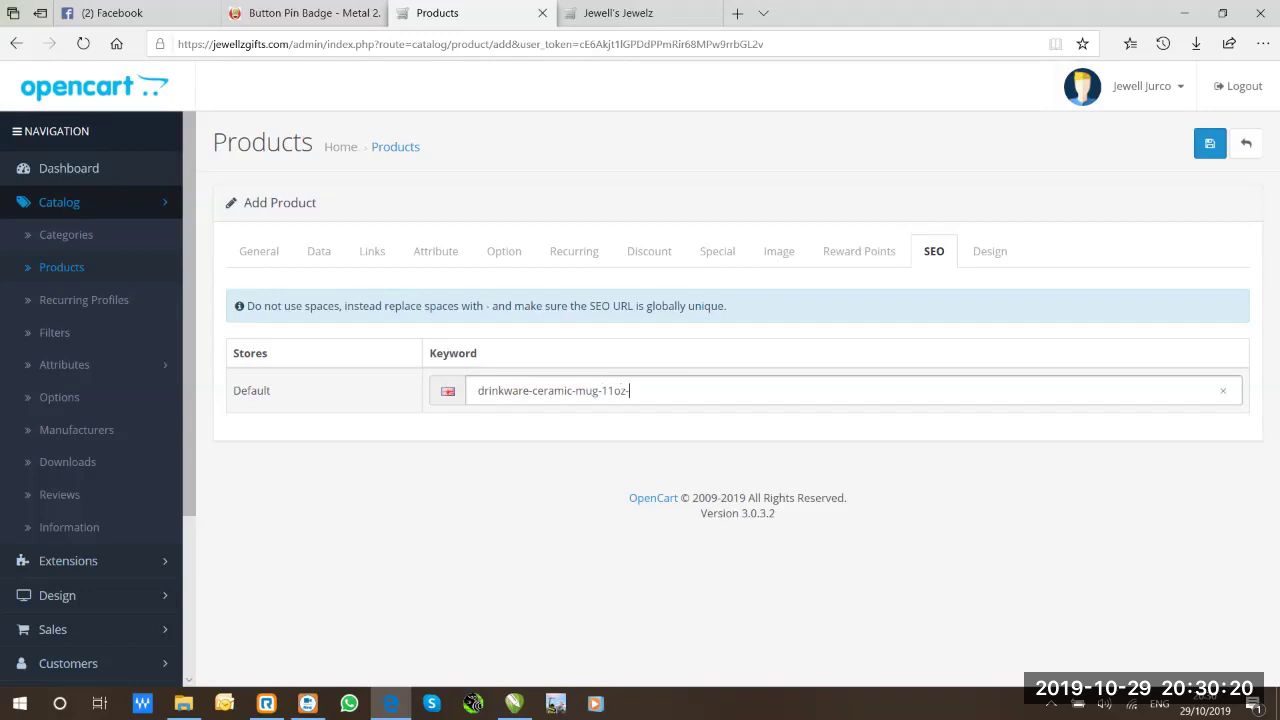
pyautogui.write('photo-printed-')
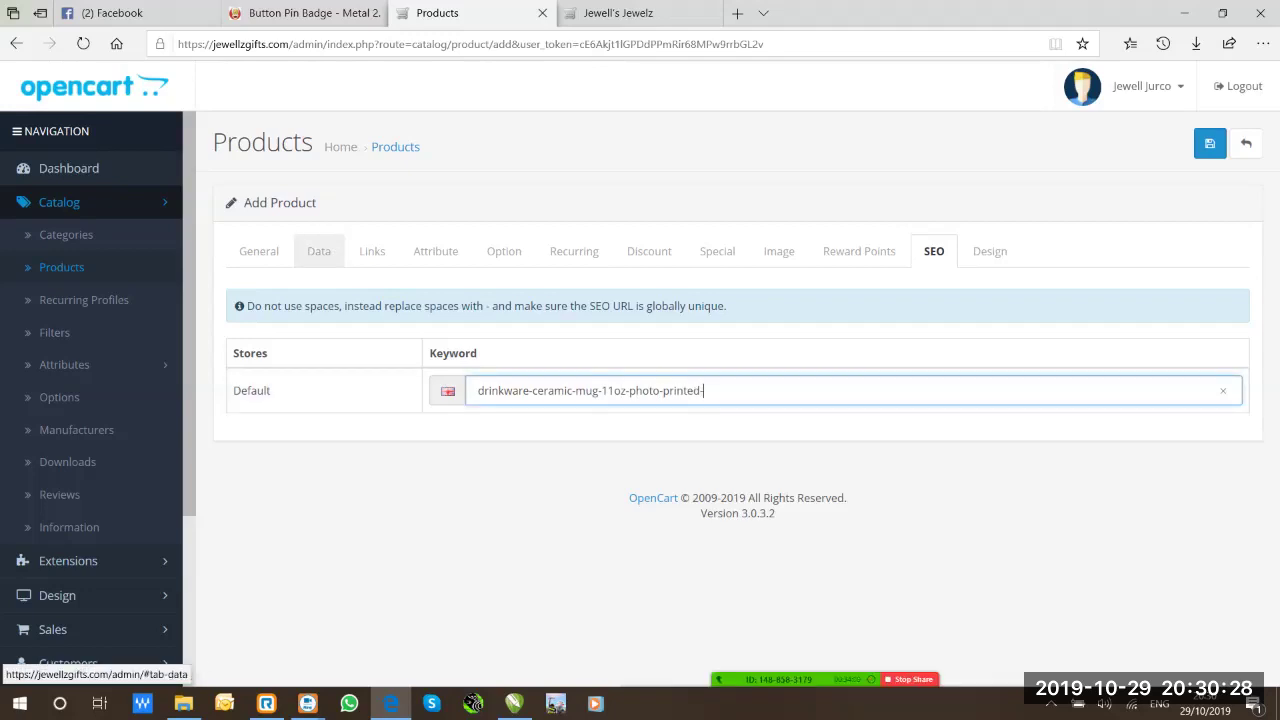
# Review the new product's data and general details, recheck its SEO keyword and save the product
pyautogui.click(318, 251)
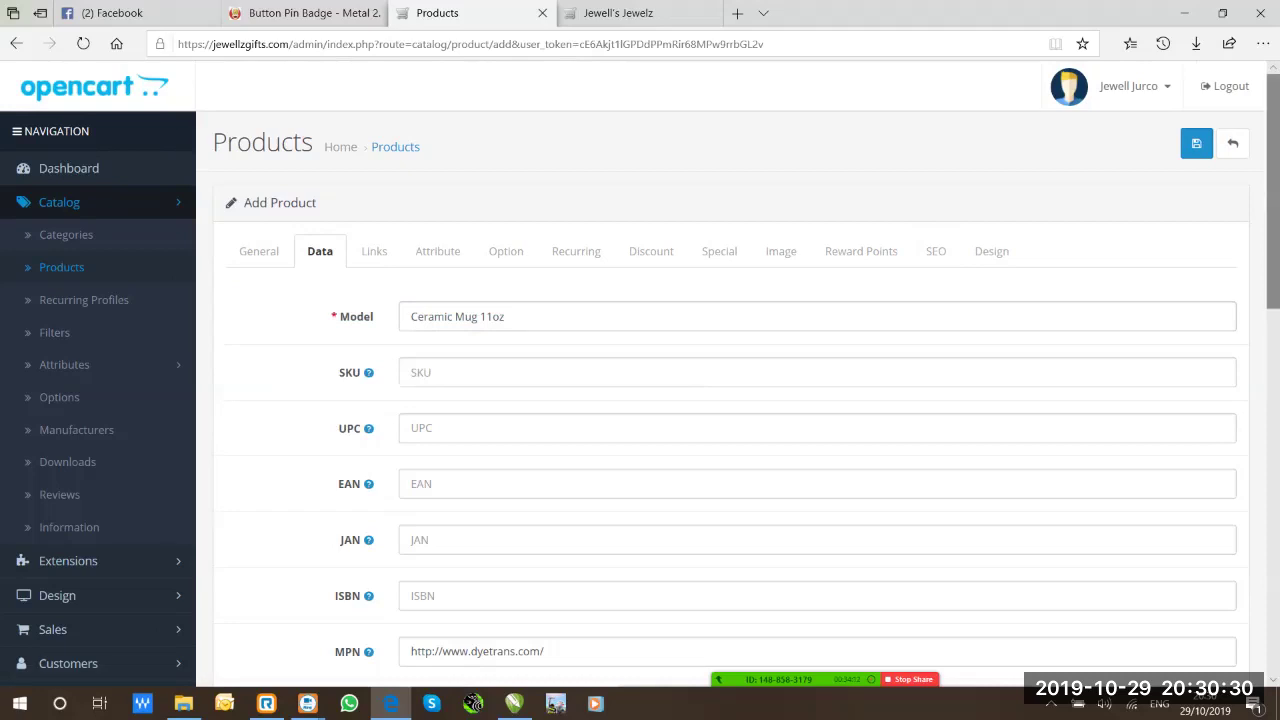
pyautogui.scroll(-3, 318, 251)
pyautogui.scroll(-3, 640, 400)
pyautogui.scroll(10, 640, 400)
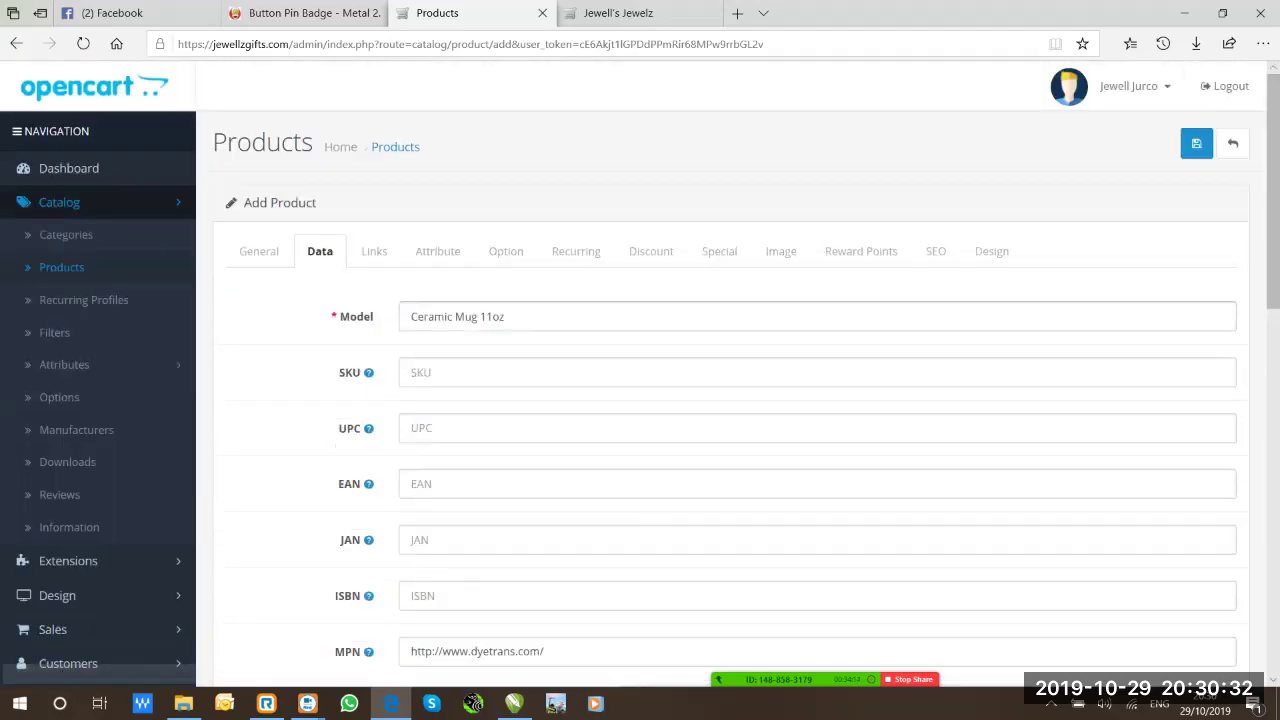
pyautogui.click(260, 251)
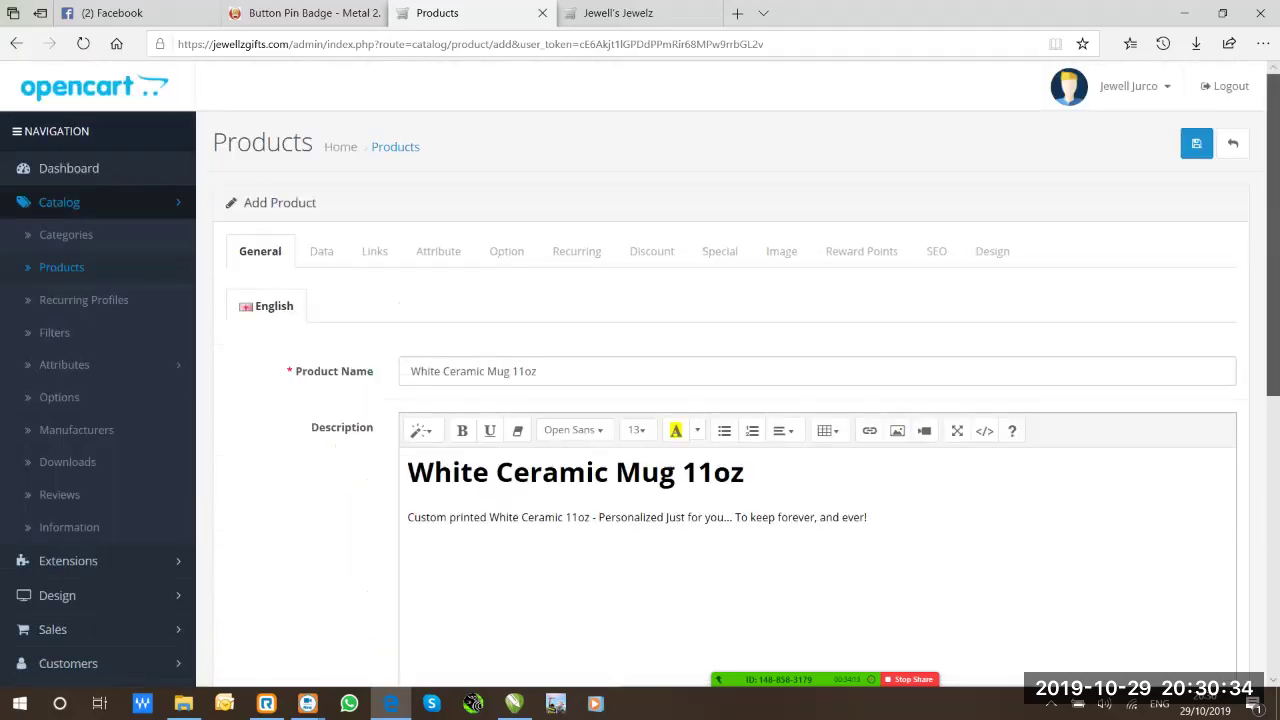
pyautogui.scroll(-5, 640, 400)
pyautogui.scroll(10, 640, 400)
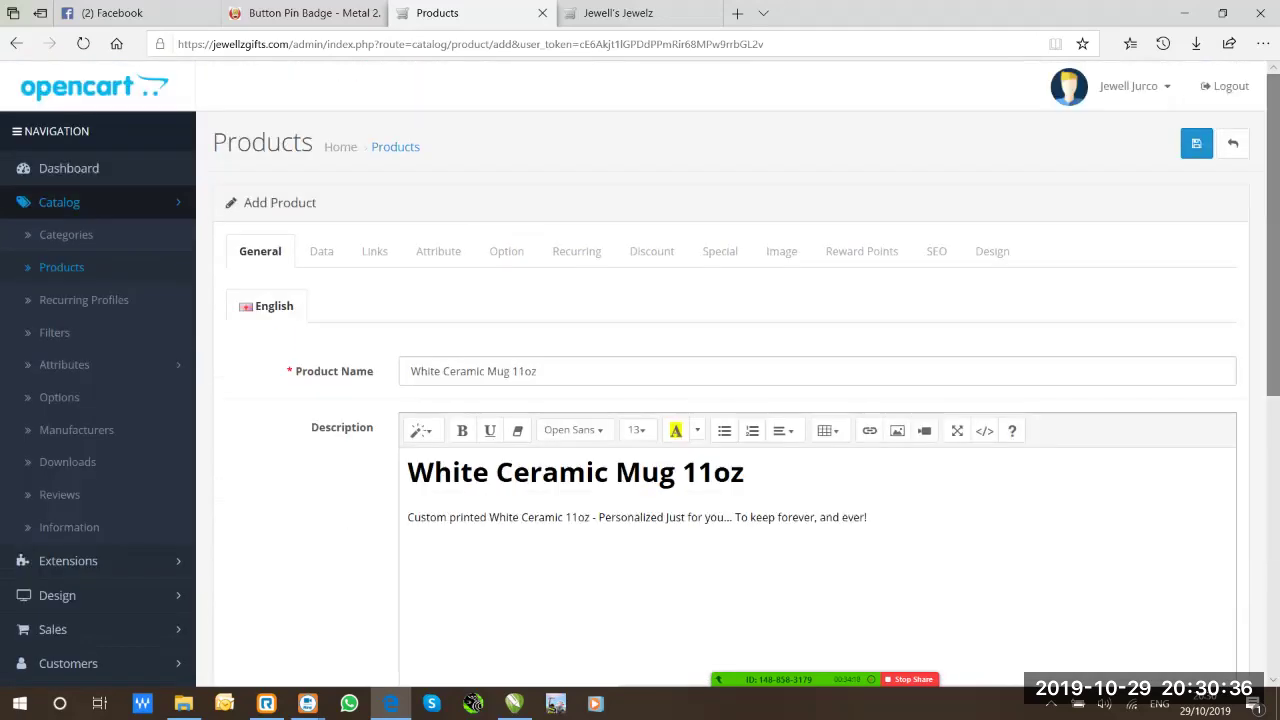
pyautogui.click(936, 251)
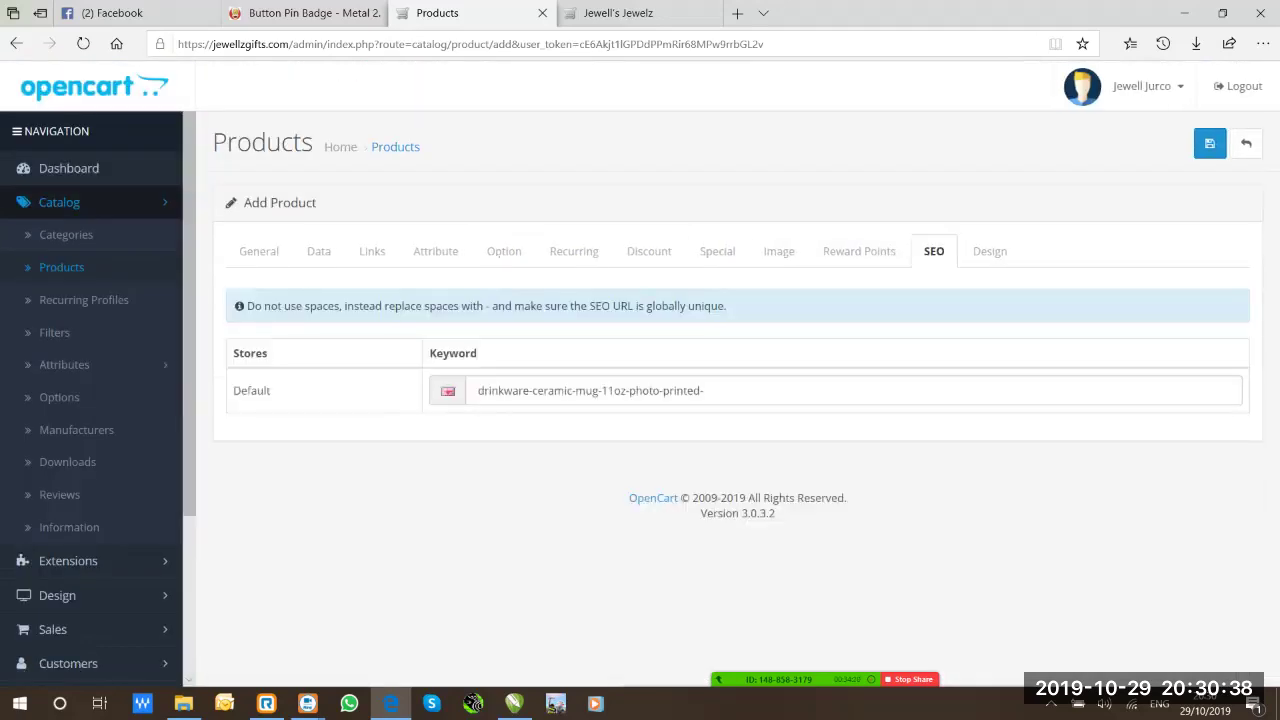
pyautogui.click(1209, 143)
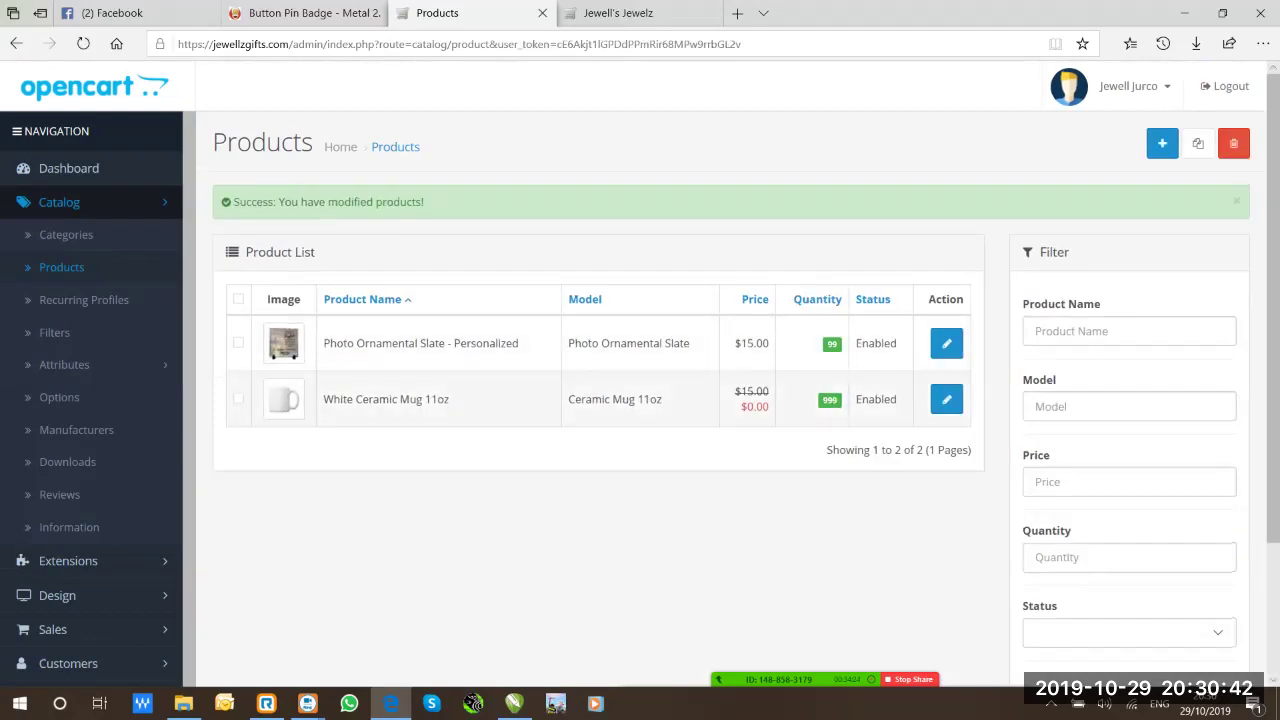
# Reload the storefront and examine the White Ceramic Mug 11oz page, including its price, options, description and related products
pyautogui.click(615, 13)
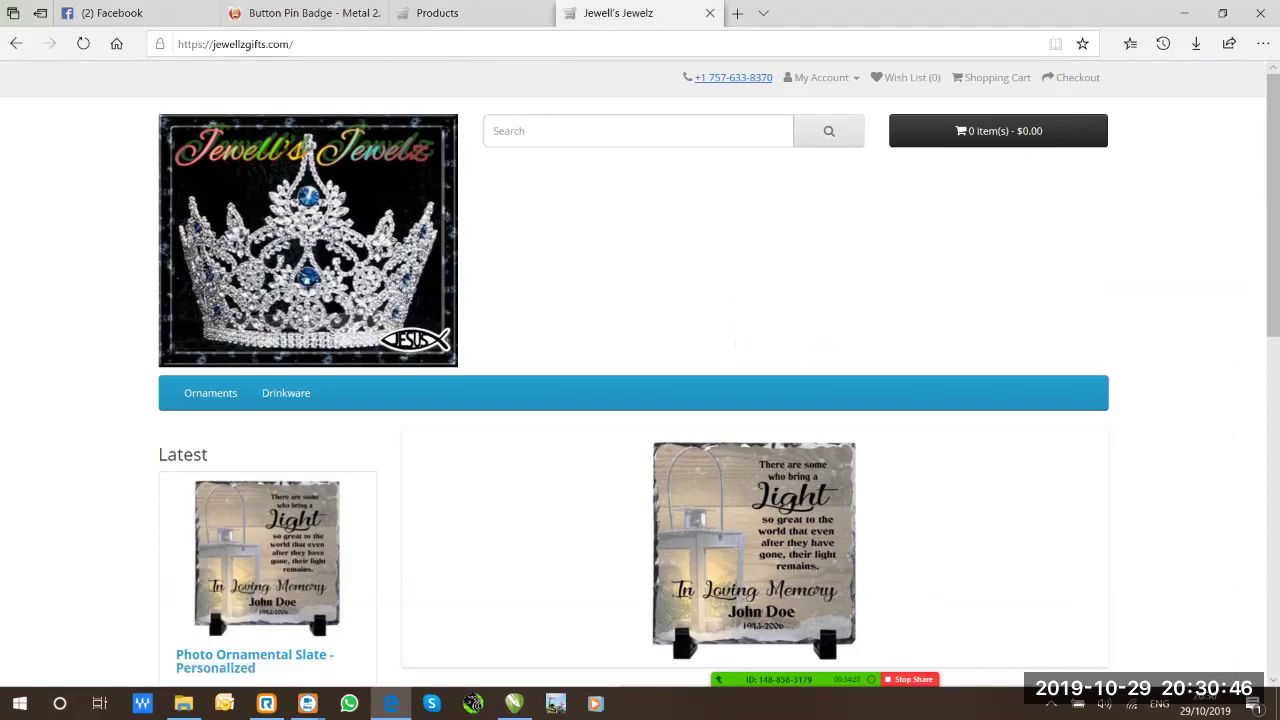
pyautogui.hotkey('ctrl', 'l')
pyautogui.press('Return')
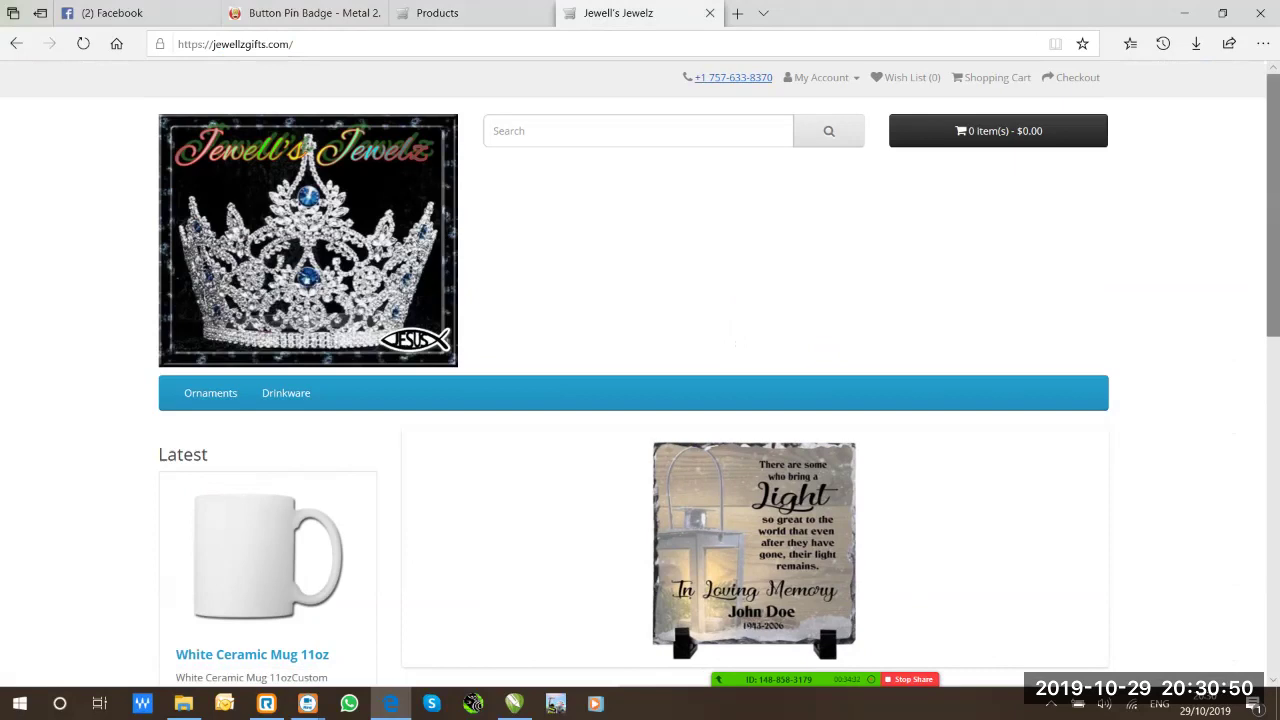
pyautogui.scroll(-3, 640, 378)
pyautogui.click(240, 262)
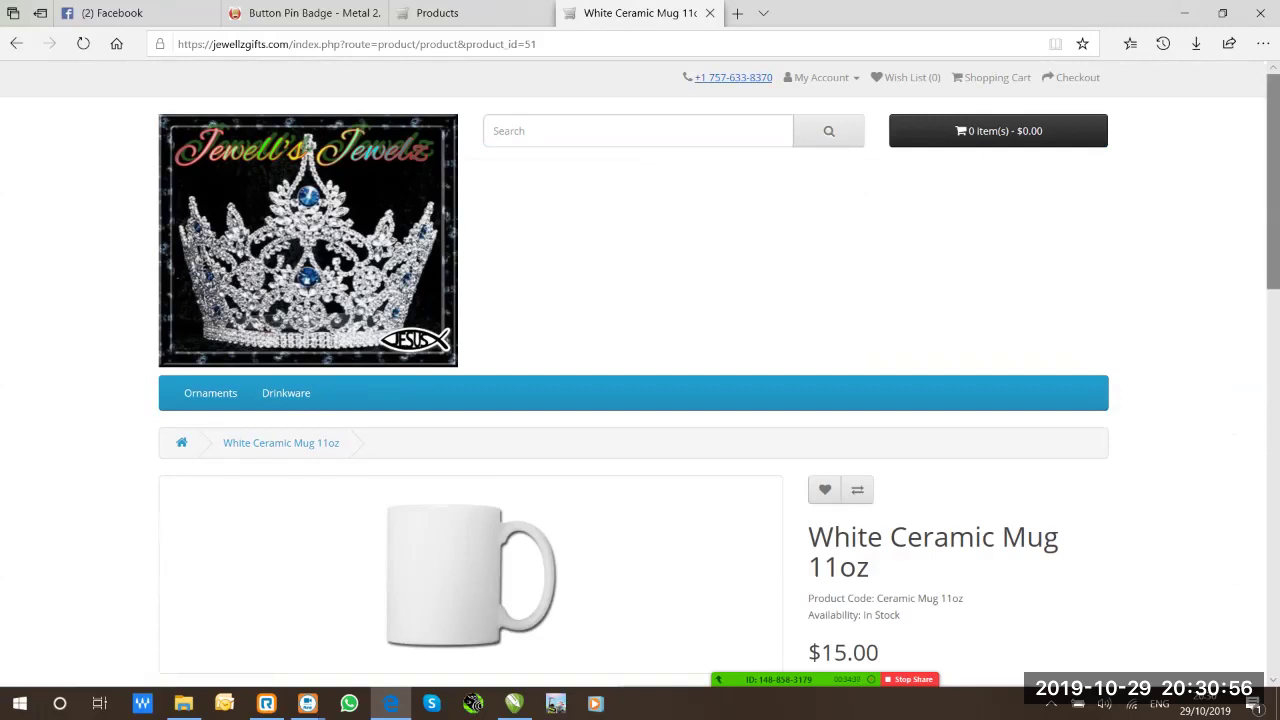
pyautogui.scroll(-3, 640, 378)
pyautogui.scroll(-2, 640, 378)
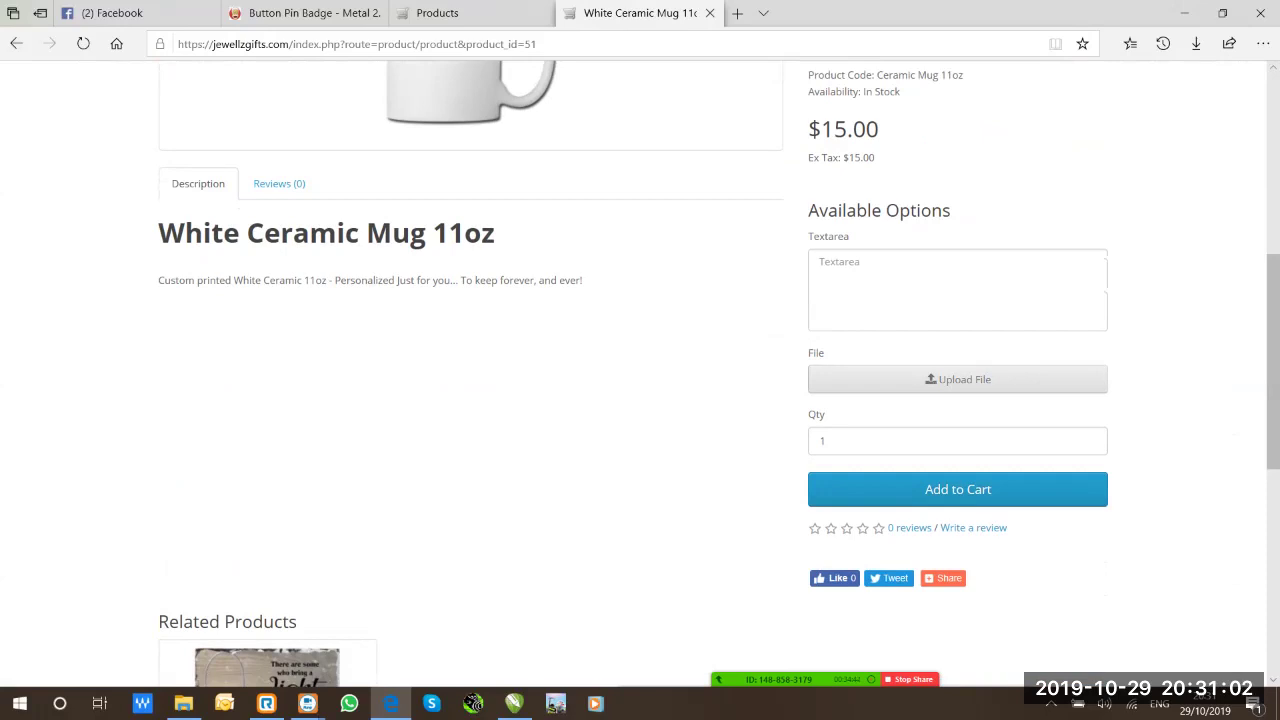
pyautogui.scroll(-3, 640, 378)
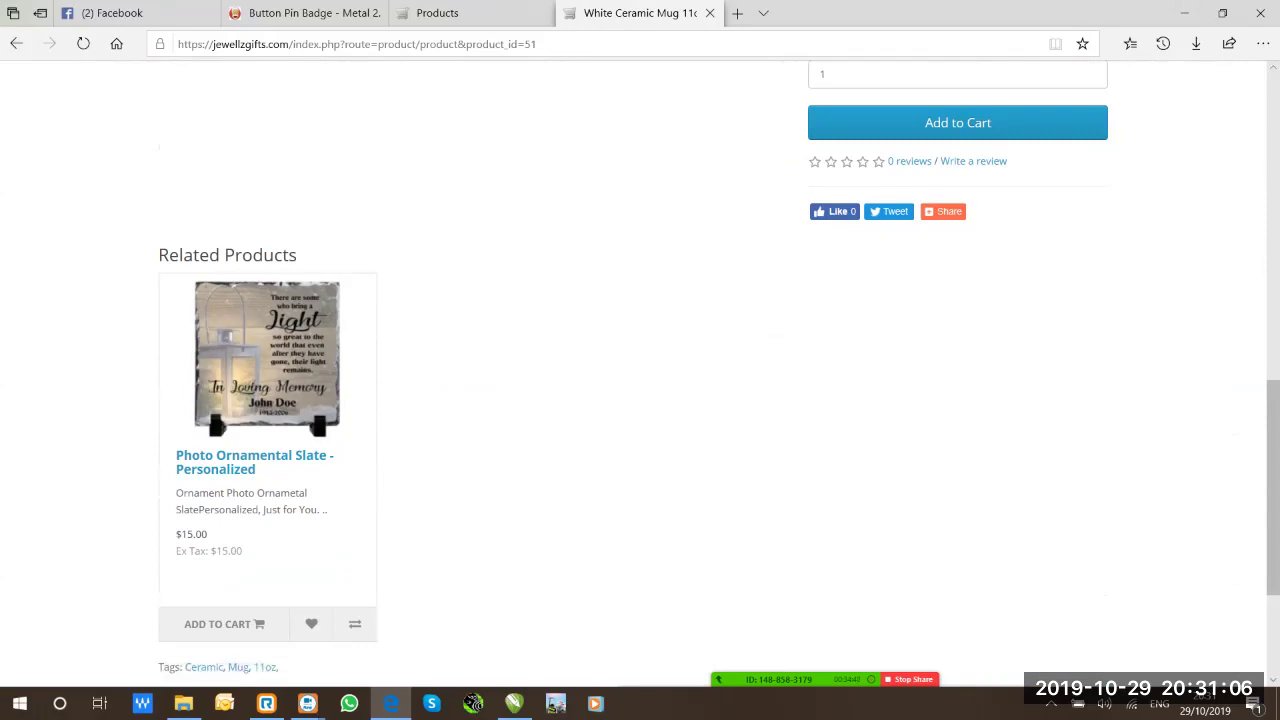
pyautogui.scroll(-3, 640, 378)
pyautogui.scroll(5, 640, 378)
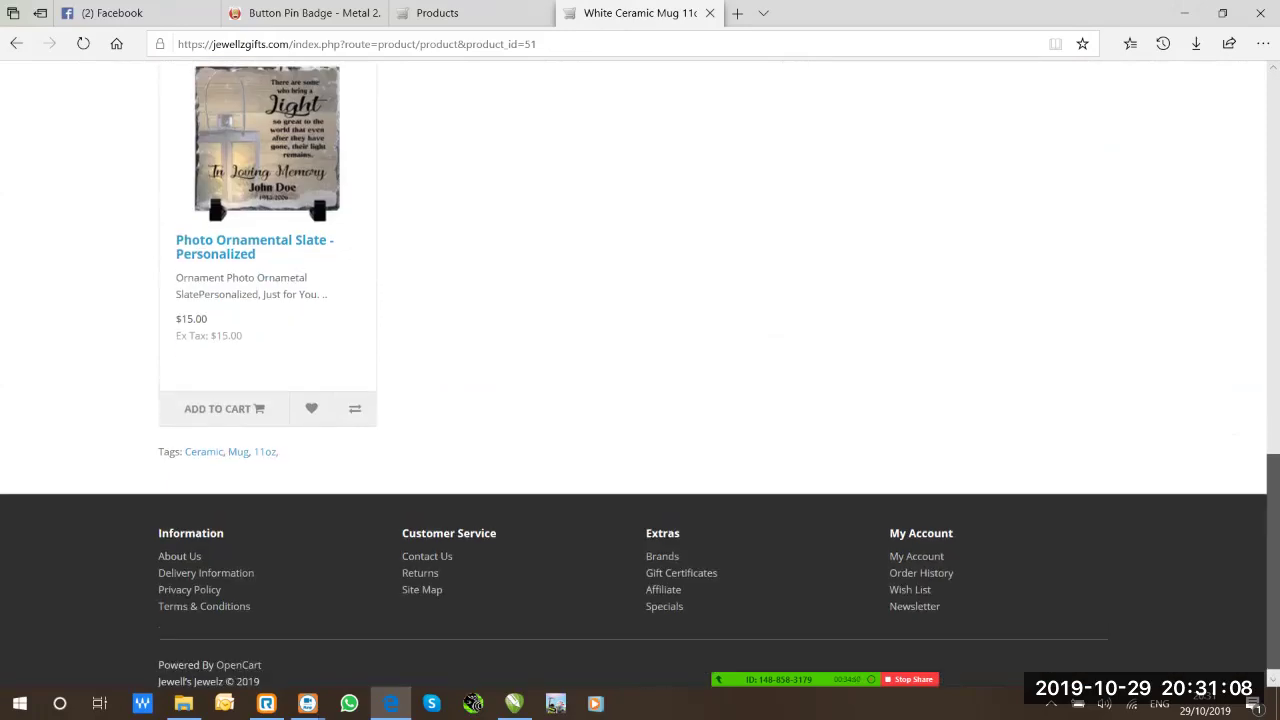
pyautogui.scroll(4, 640, 378)
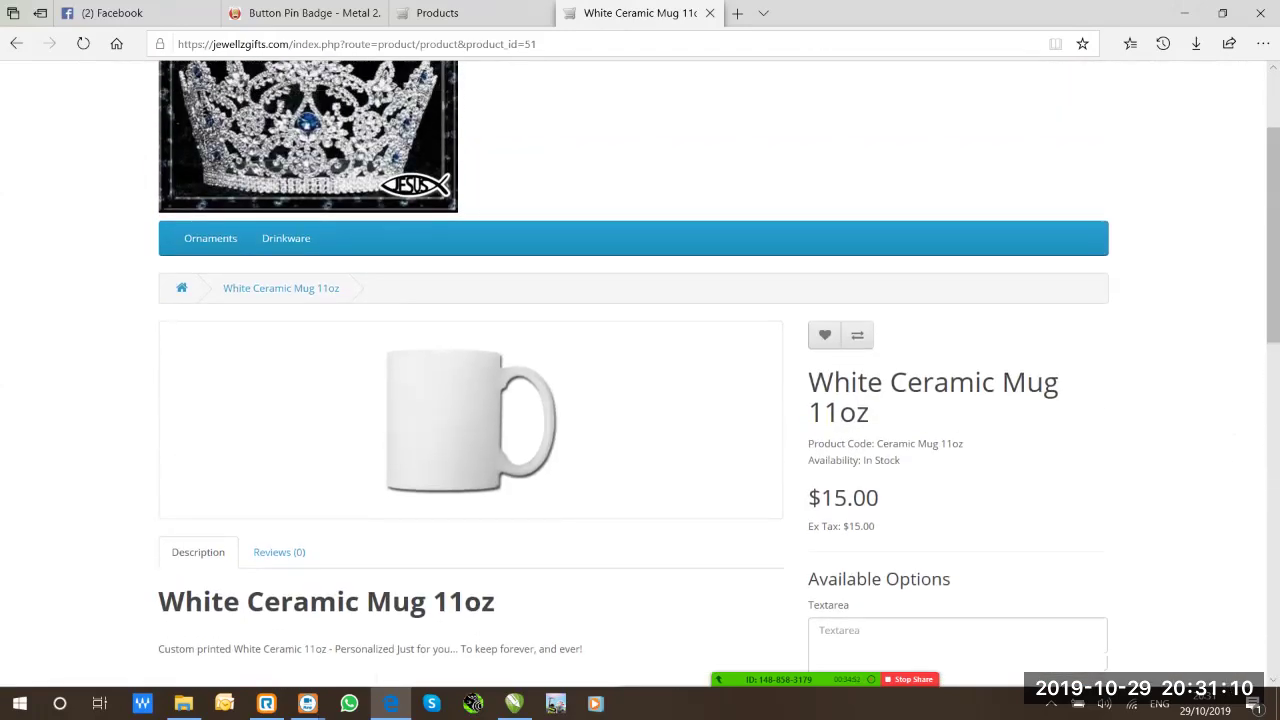
# Set the special price of the White Ceramic Mug 11oz to 12.00 in the store admin and save the product
pyautogui.click(437, 13)
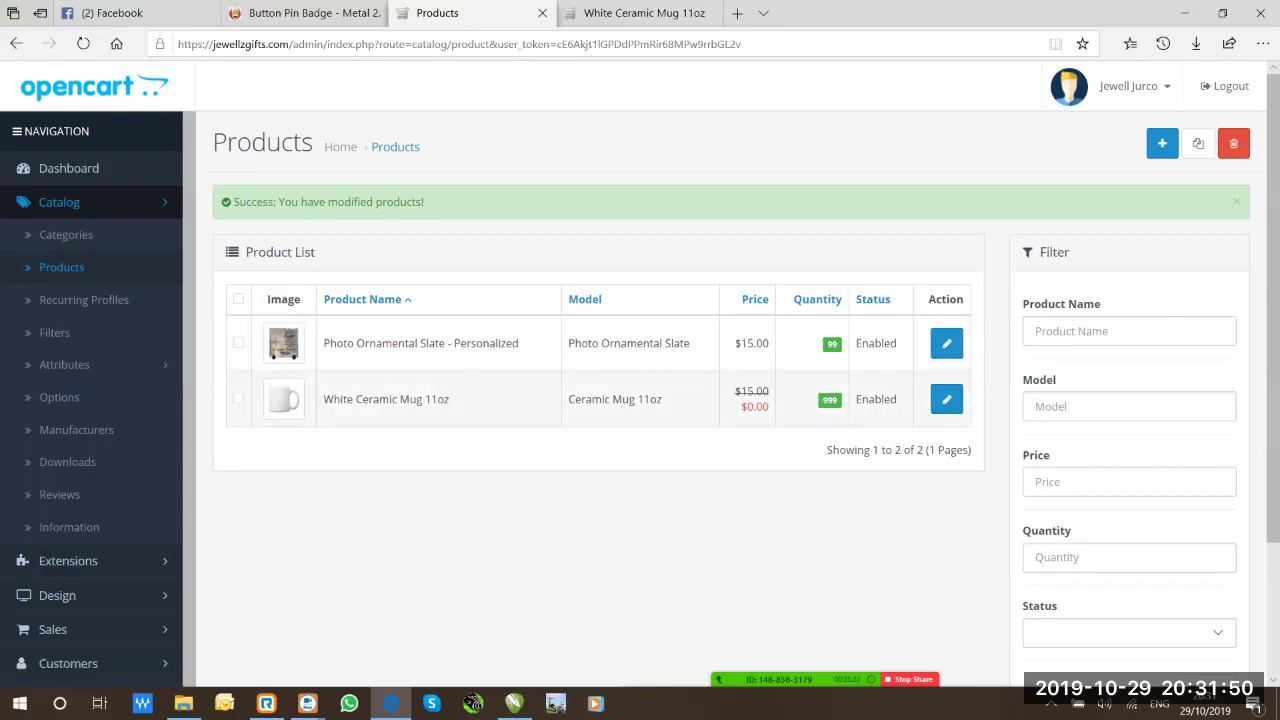
pyautogui.click(946, 399)
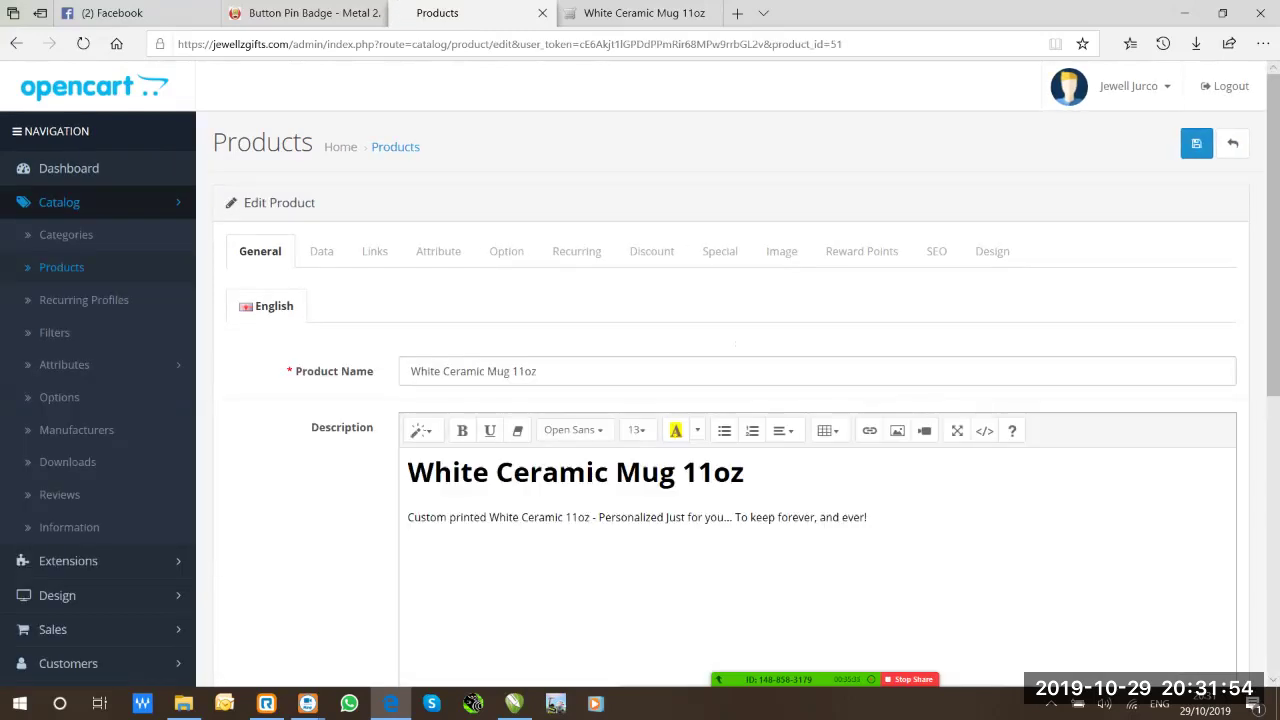
pyautogui.click(718, 251)
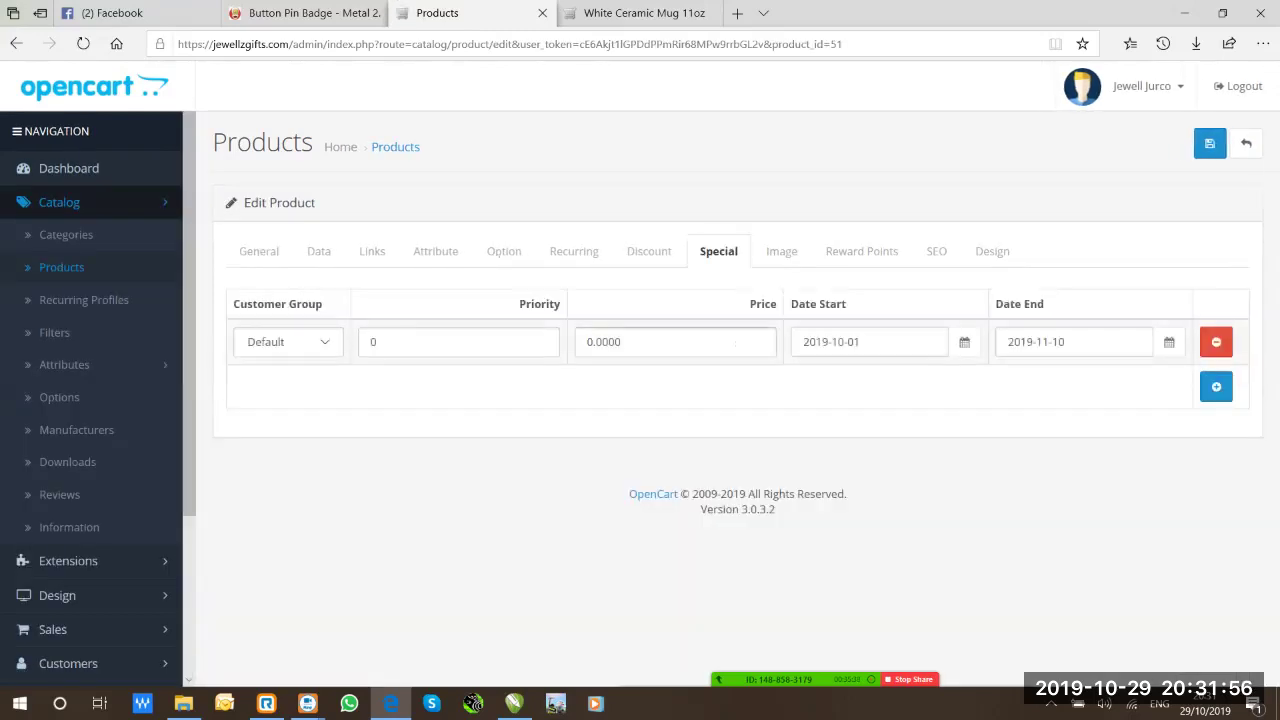
pyautogui.doubleClick(734, 342)
pyautogui.write('12.00')
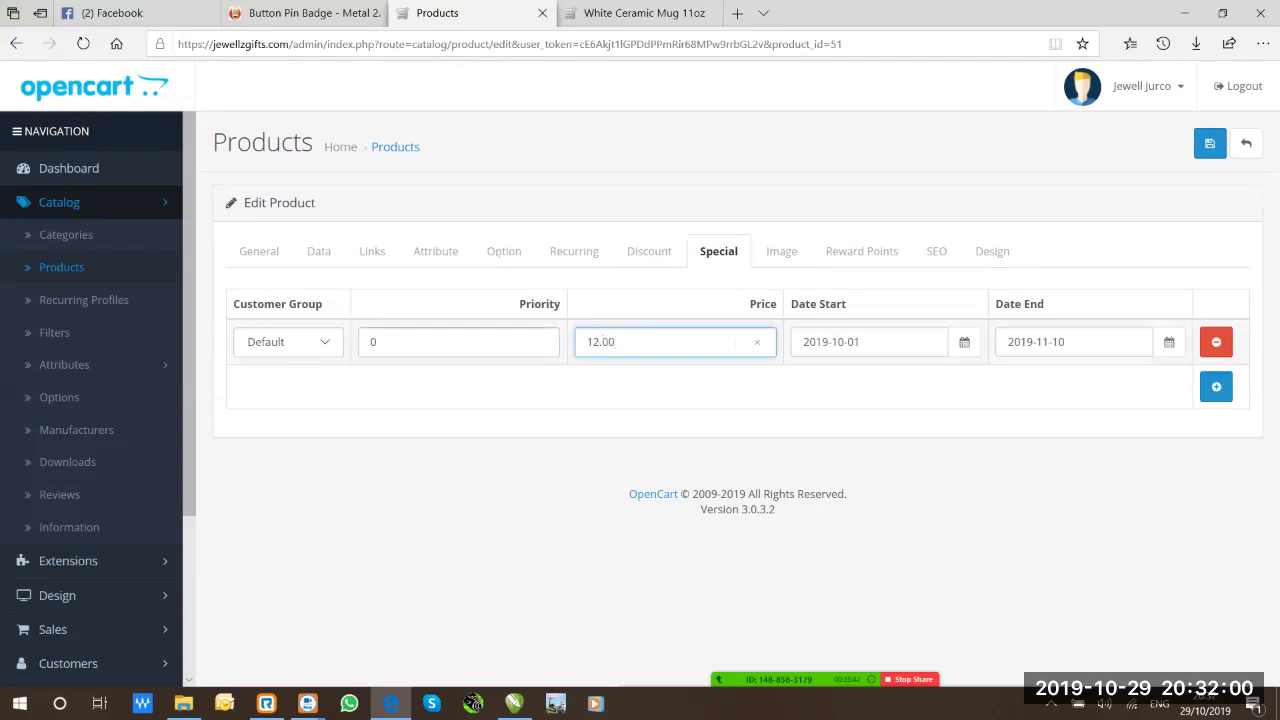
pyautogui.hotkey('shift', 'Tab')
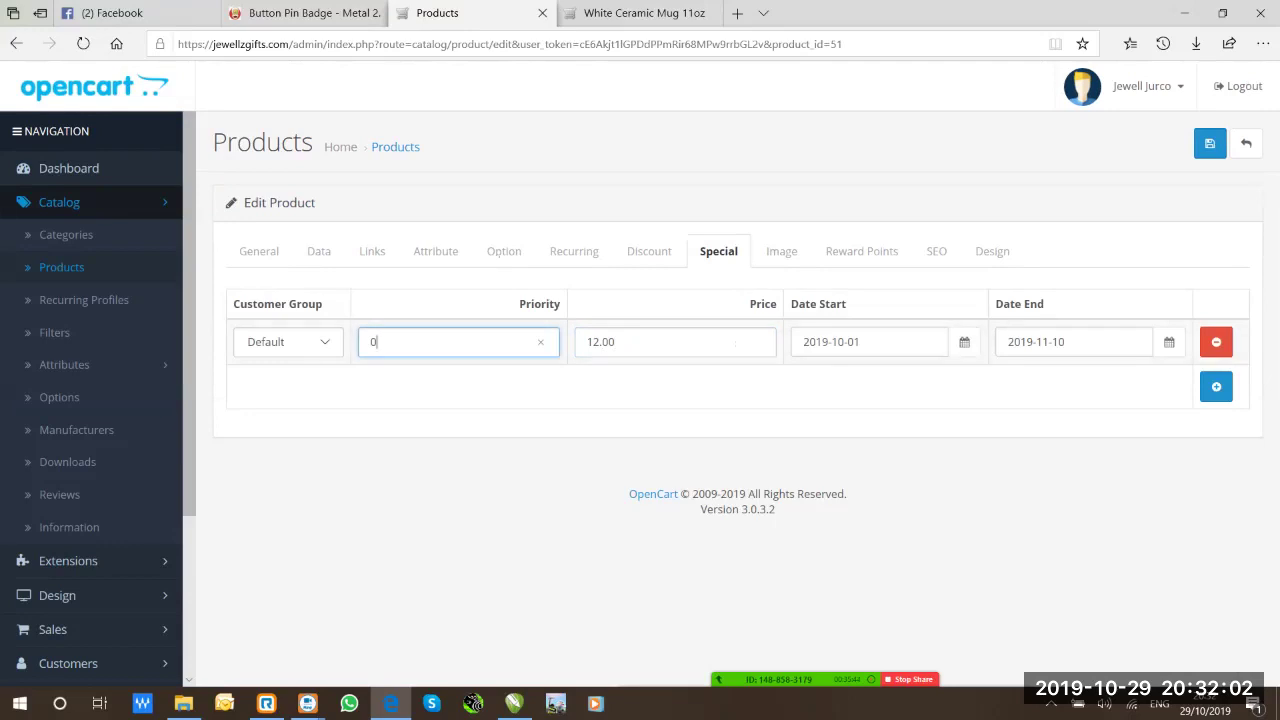
pyautogui.click(1209, 143)
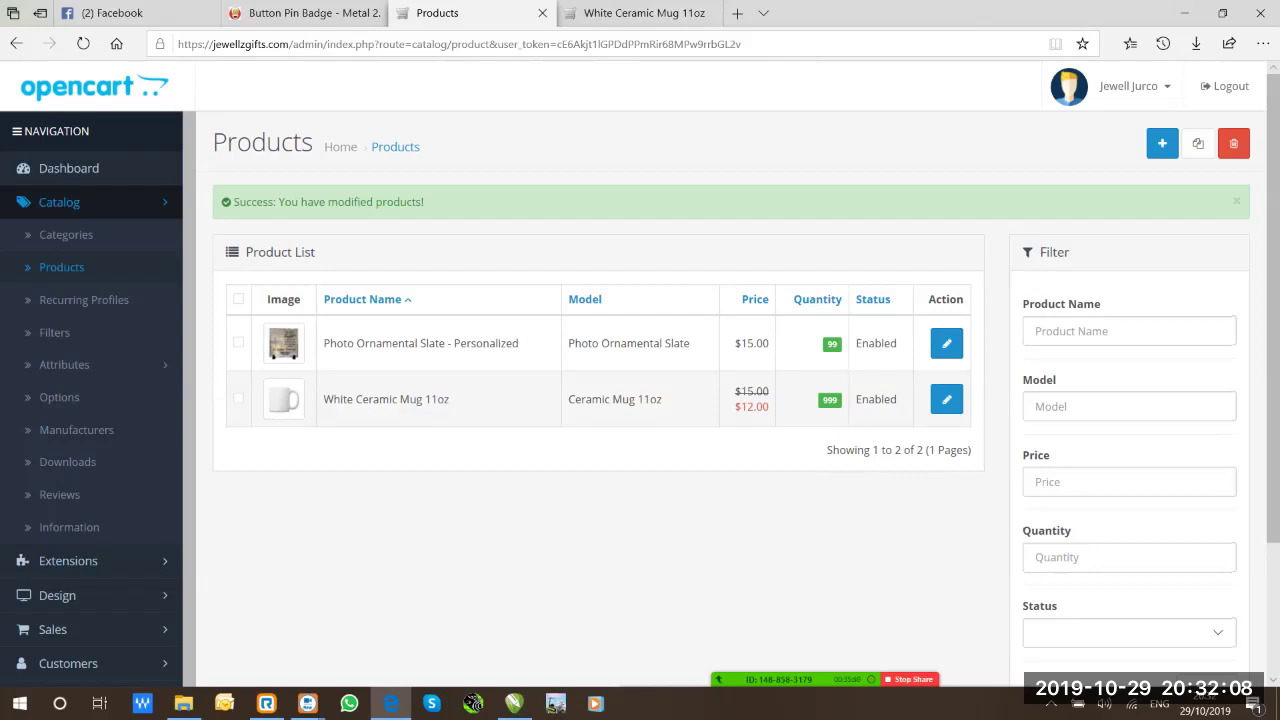
# Add a Default-group discount to the White Ceramic Mug 11oz with quantity 1, price 7.50 and start date 2019-10-01
pyautogui.click(946, 399)
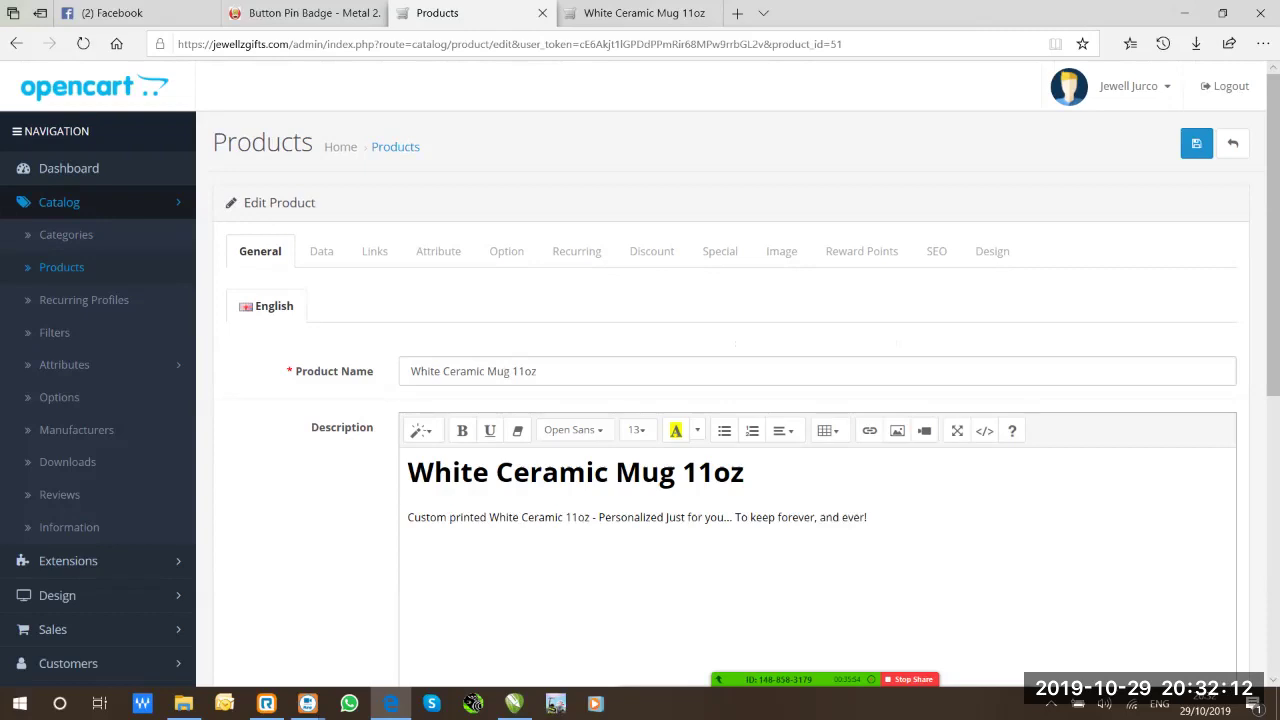
pyautogui.click(651, 253)
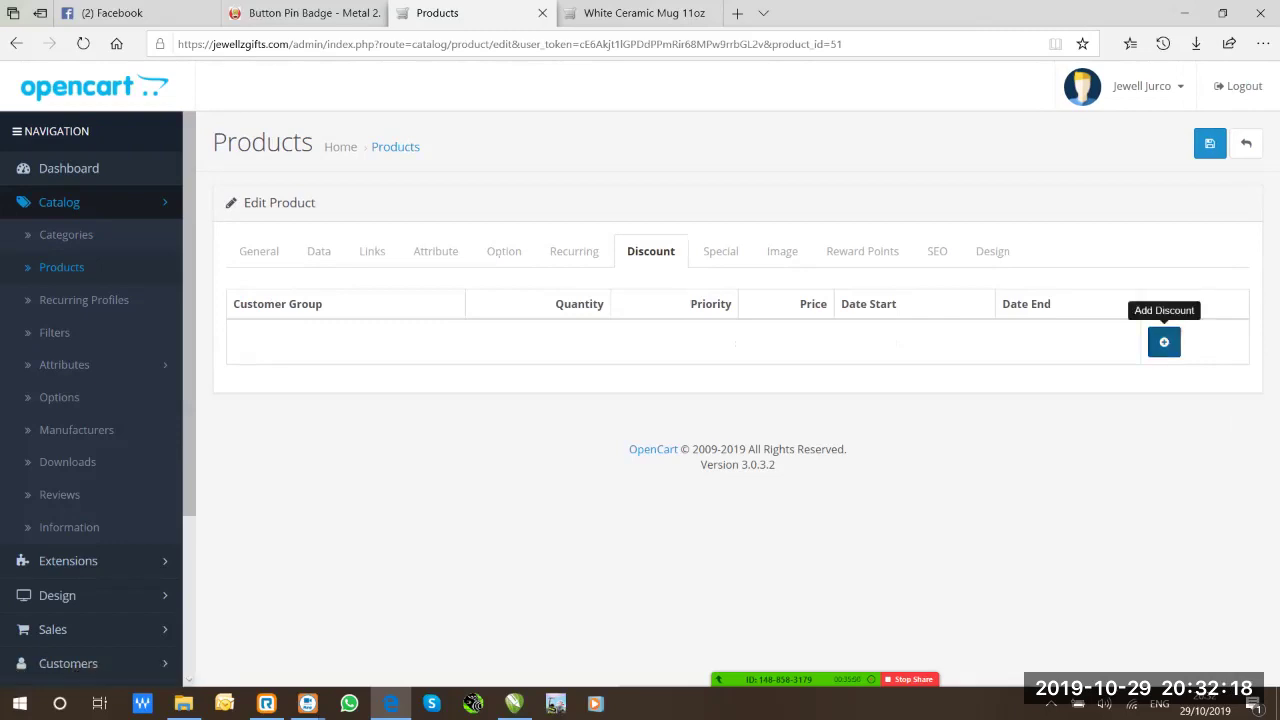
pyautogui.click(1164, 342)
pyautogui.click(401, 357)
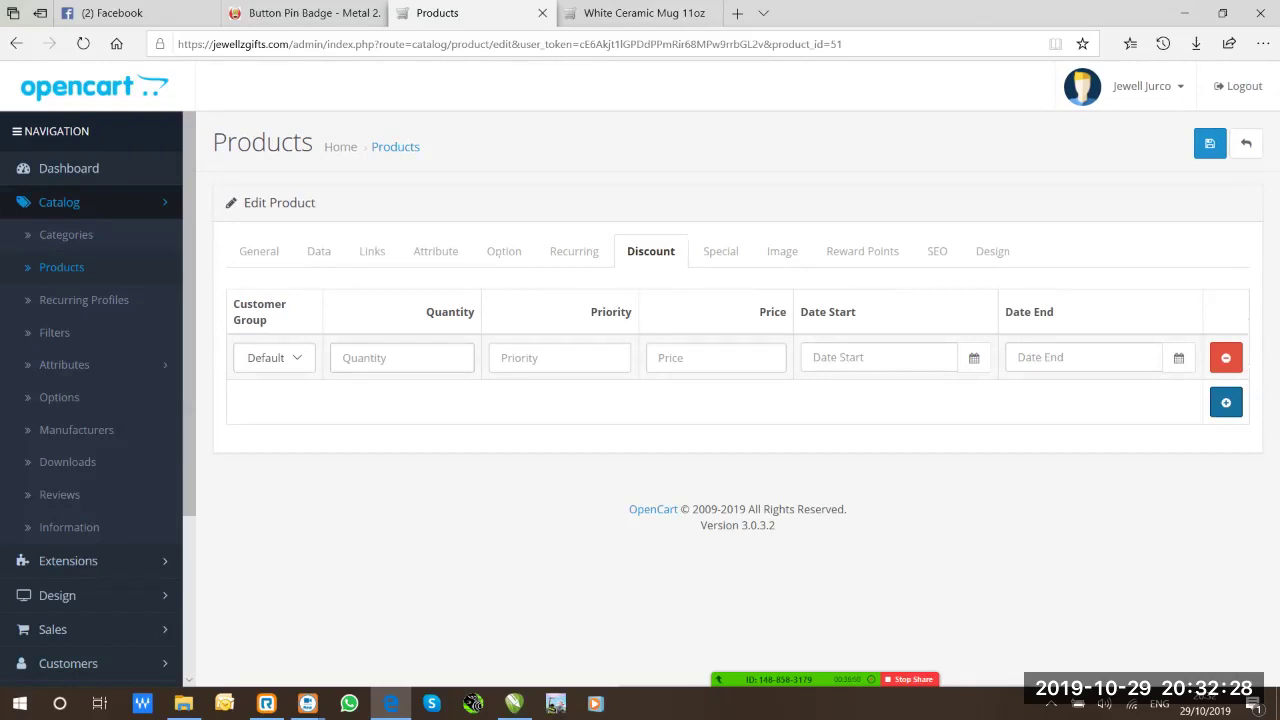
pyautogui.click(400, 357)
pyautogui.write('1')
pyautogui.click(700, 357)
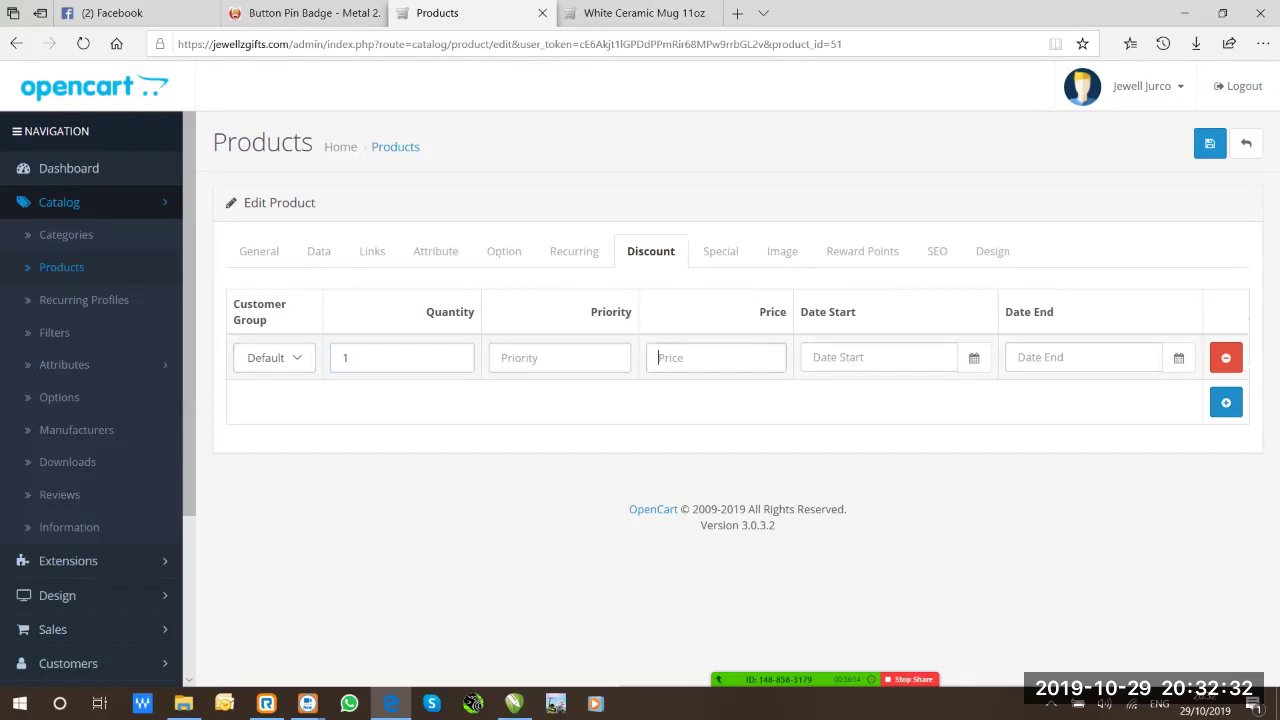
pyautogui.write('7.50')
pyautogui.click(973, 357)
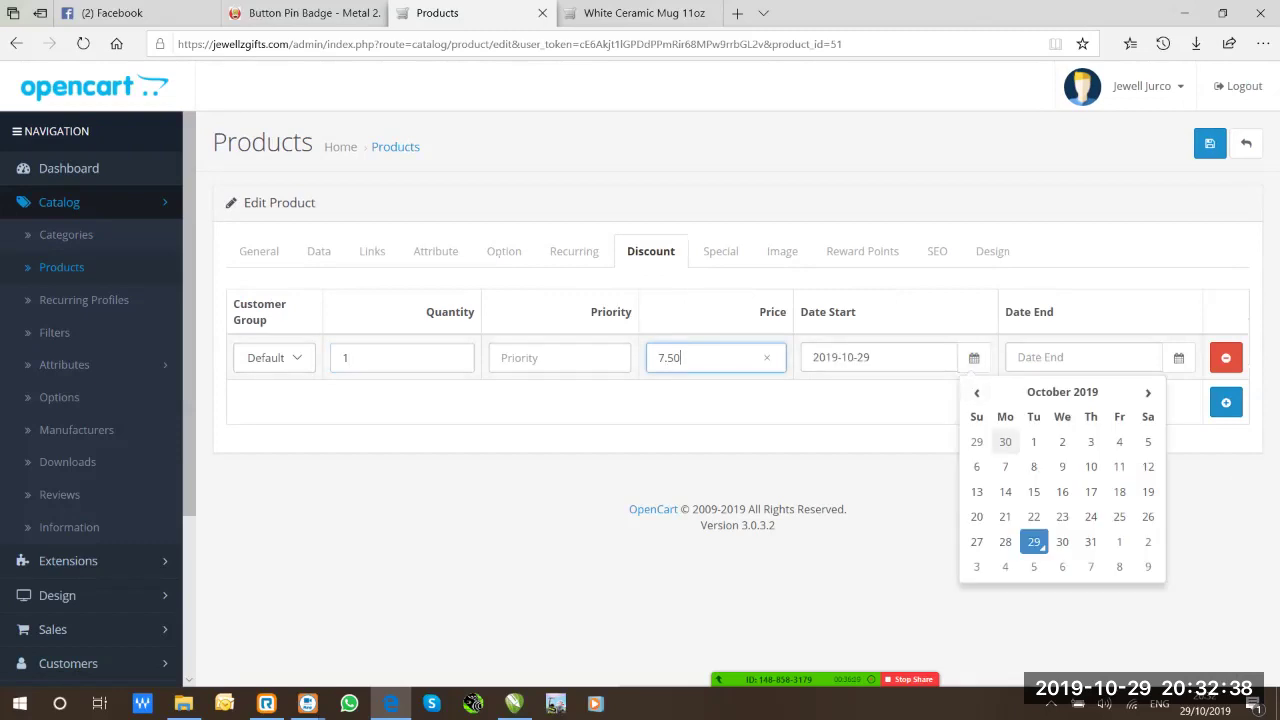
pyautogui.click(1033, 441)
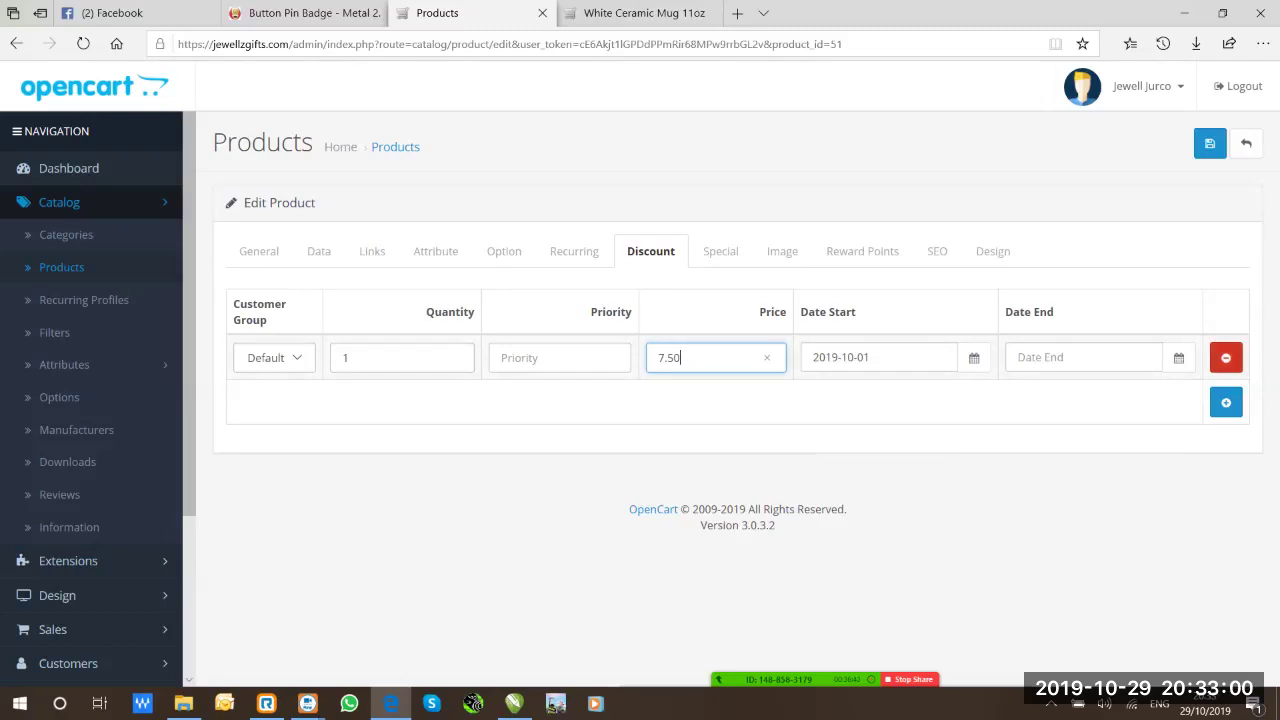
# Remove the discount row from the White Ceramic Mug 11oz and save the product
pyautogui.click(1226, 357)
pyautogui.click(1209, 143)
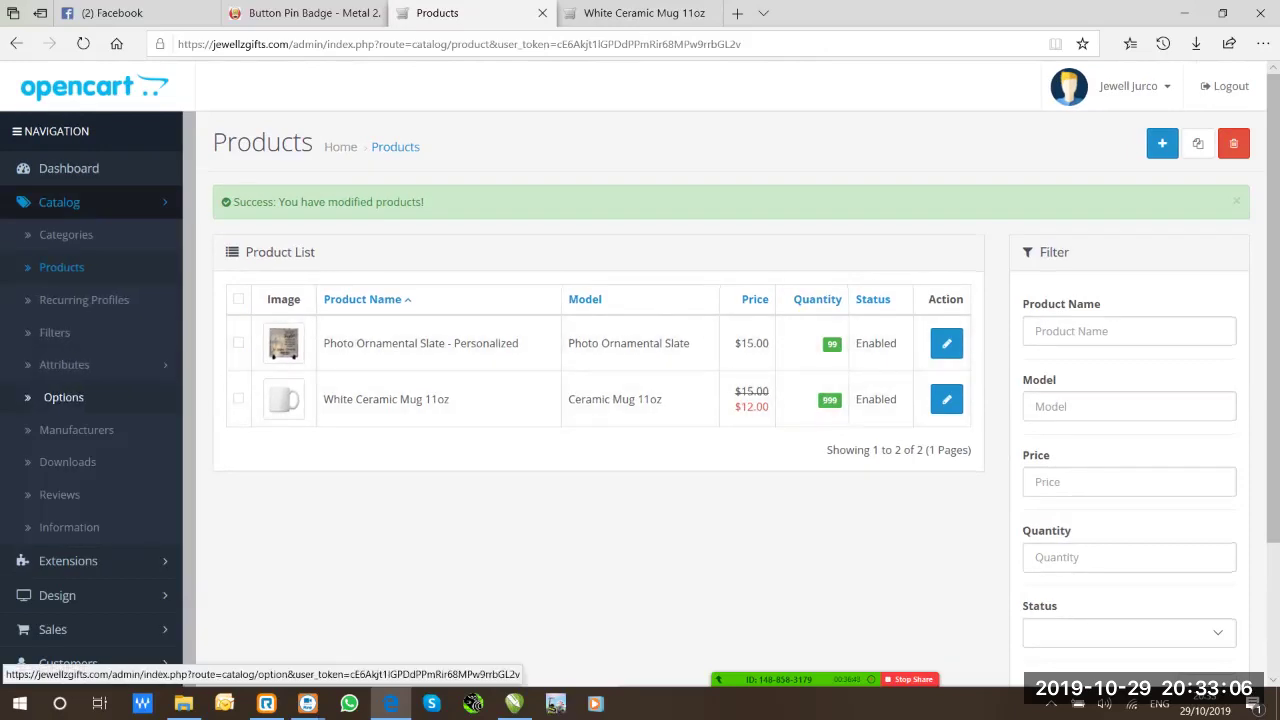
# Look through the catalog's product options, open the Size option for editing and examine its option values
pyautogui.click(67, 397)
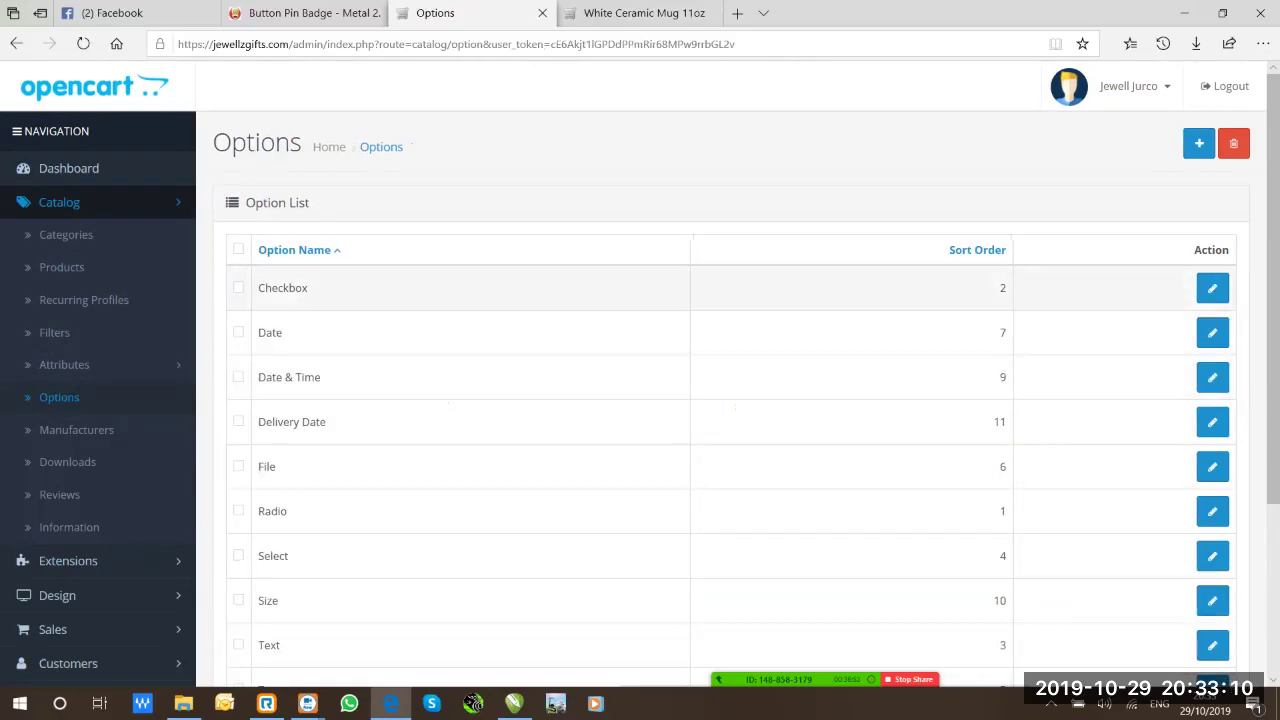
pyautogui.scroll(-3, 730, 370)
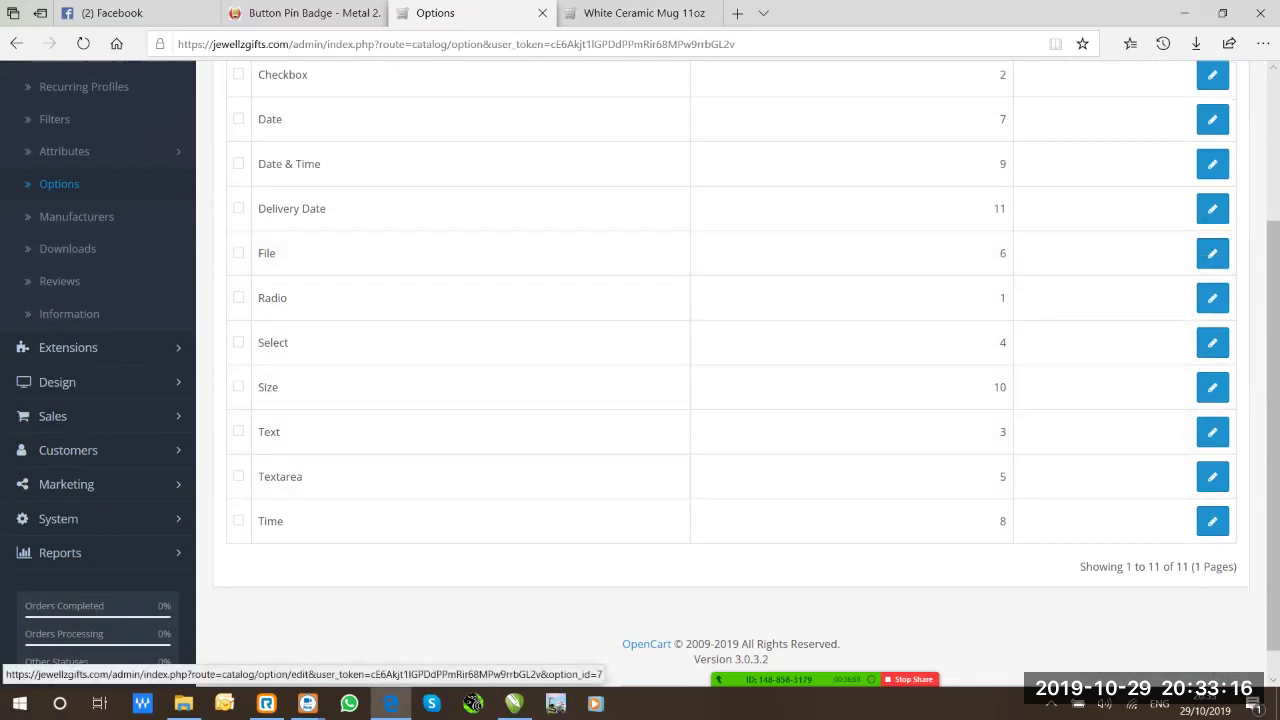
pyautogui.scroll(3, 1100, 350)
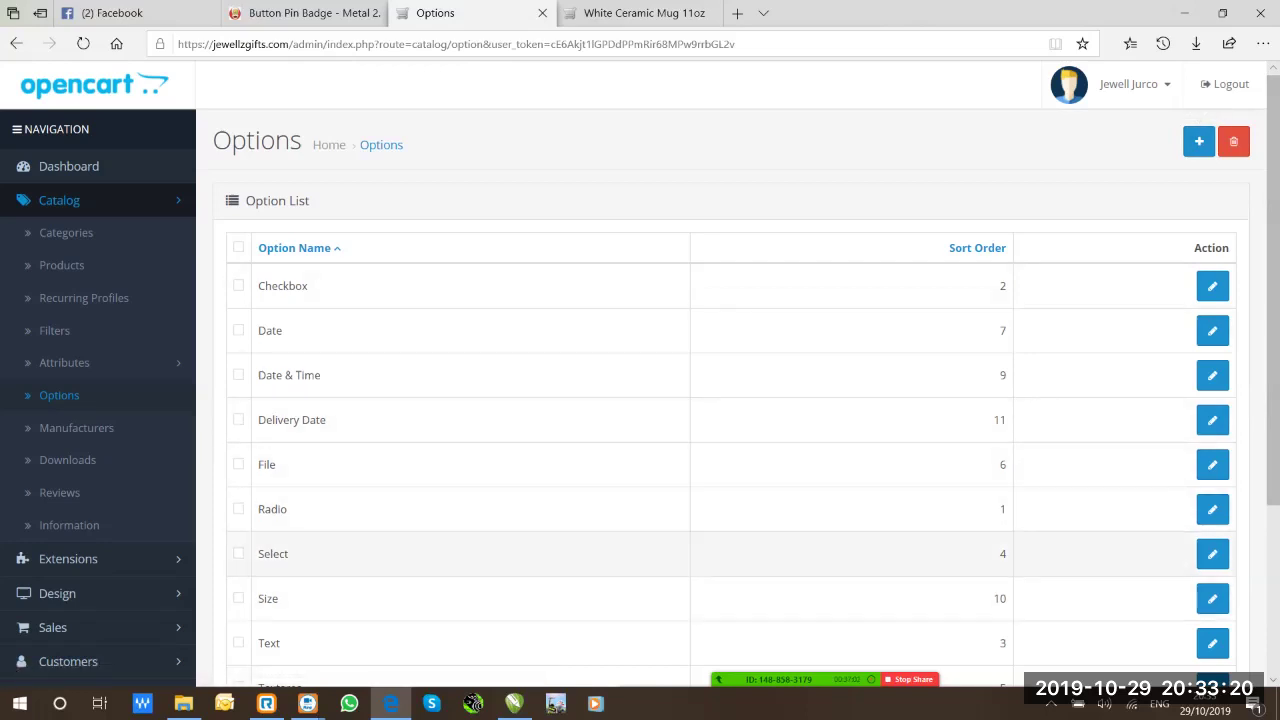
pyautogui.click(1212, 598)
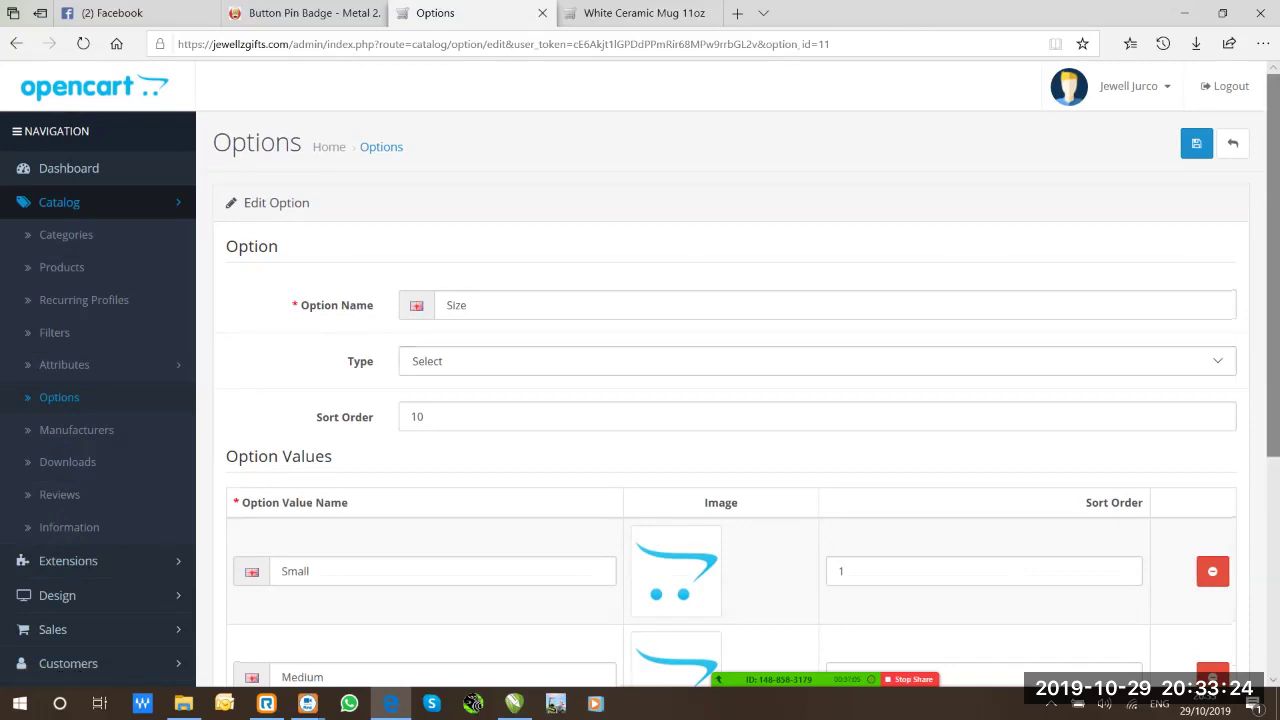
pyautogui.scroll(-2, 640, 374)
pyautogui.scroll(-5, 640, 374)
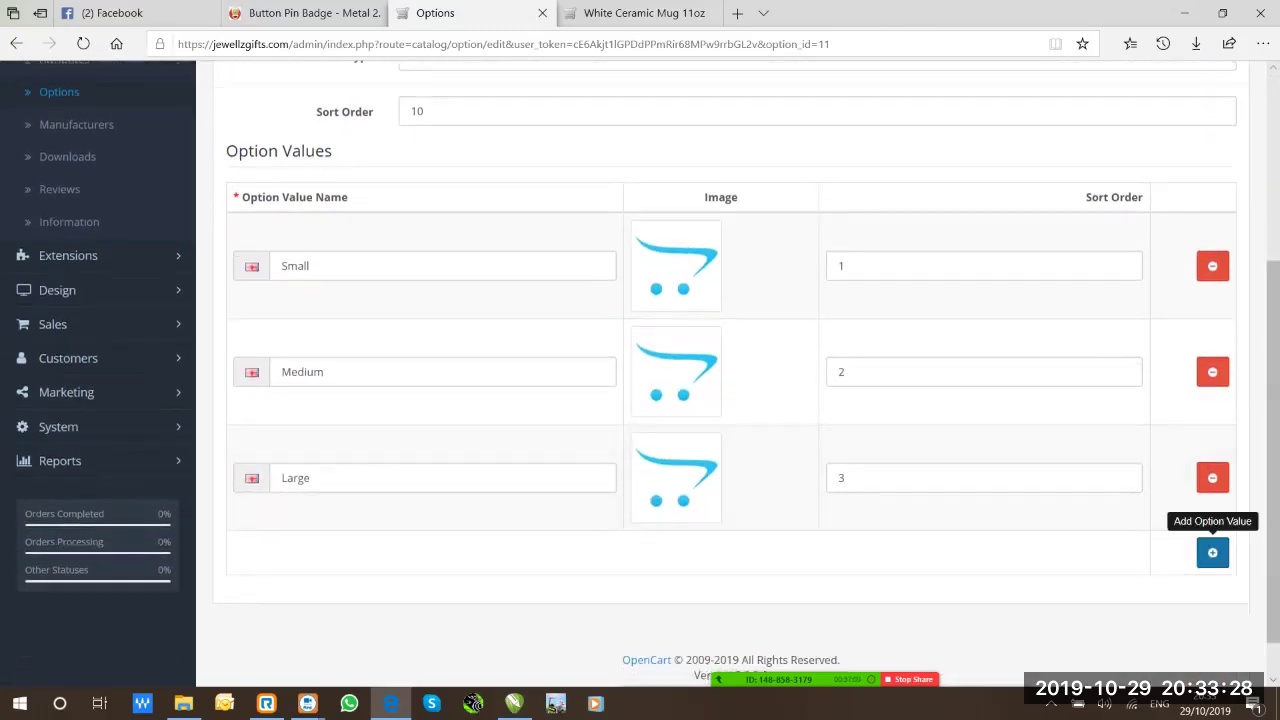
# Add two new value rows to the Size option and fill the first with the name Extra-Small and sort order 1
pyautogui.click(1212, 552)
pyautogui.click(1212, 658)
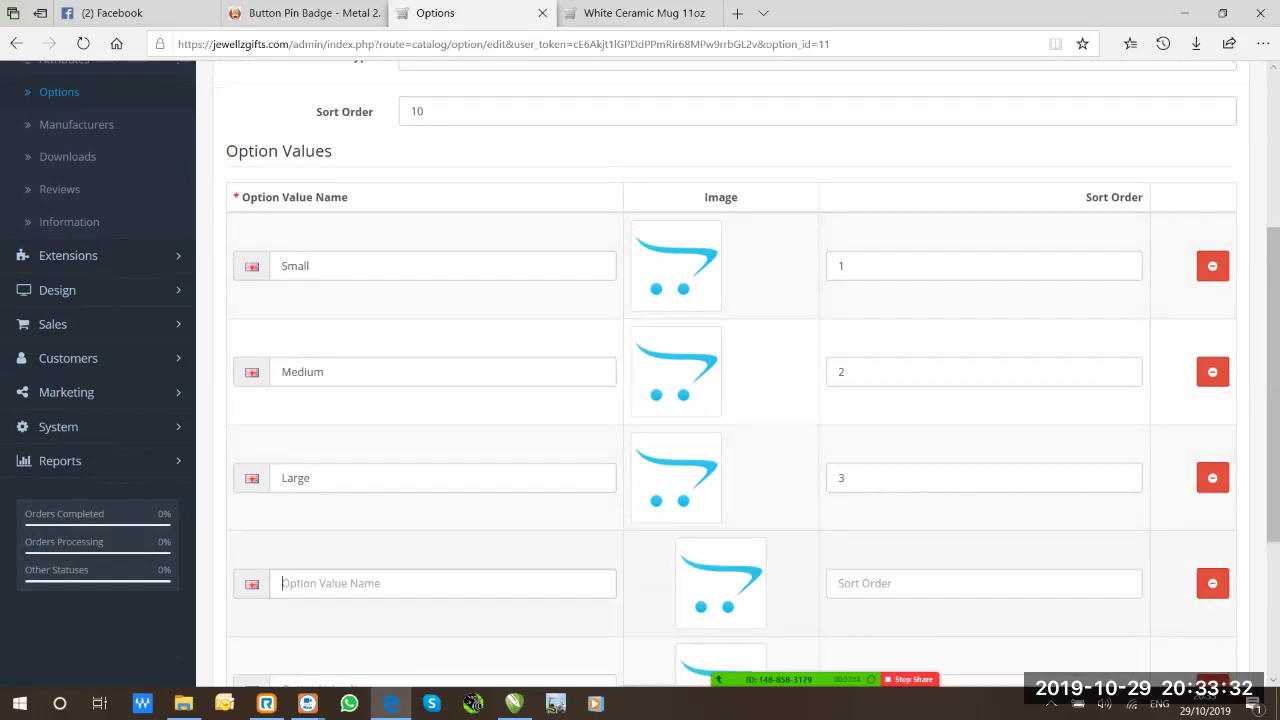
pyautogui.write('Extra-Small')
pyautogui.click(983, 583)
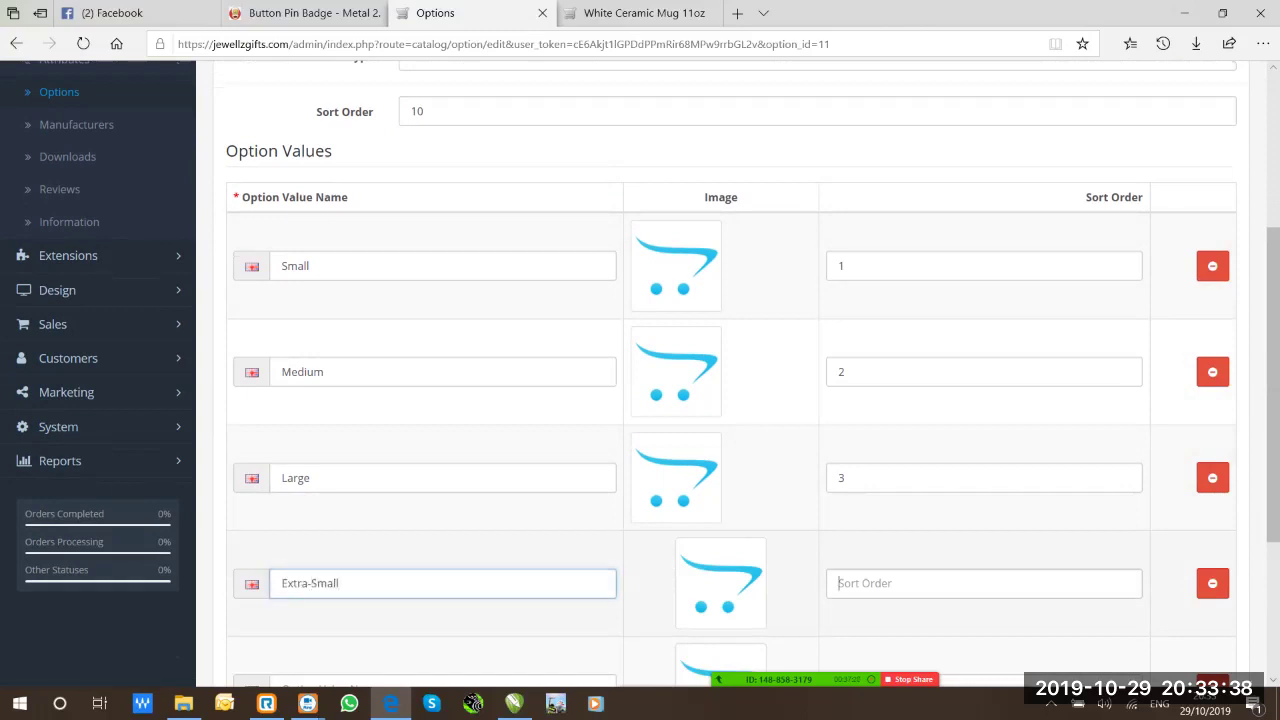
pyautogui.write('1')
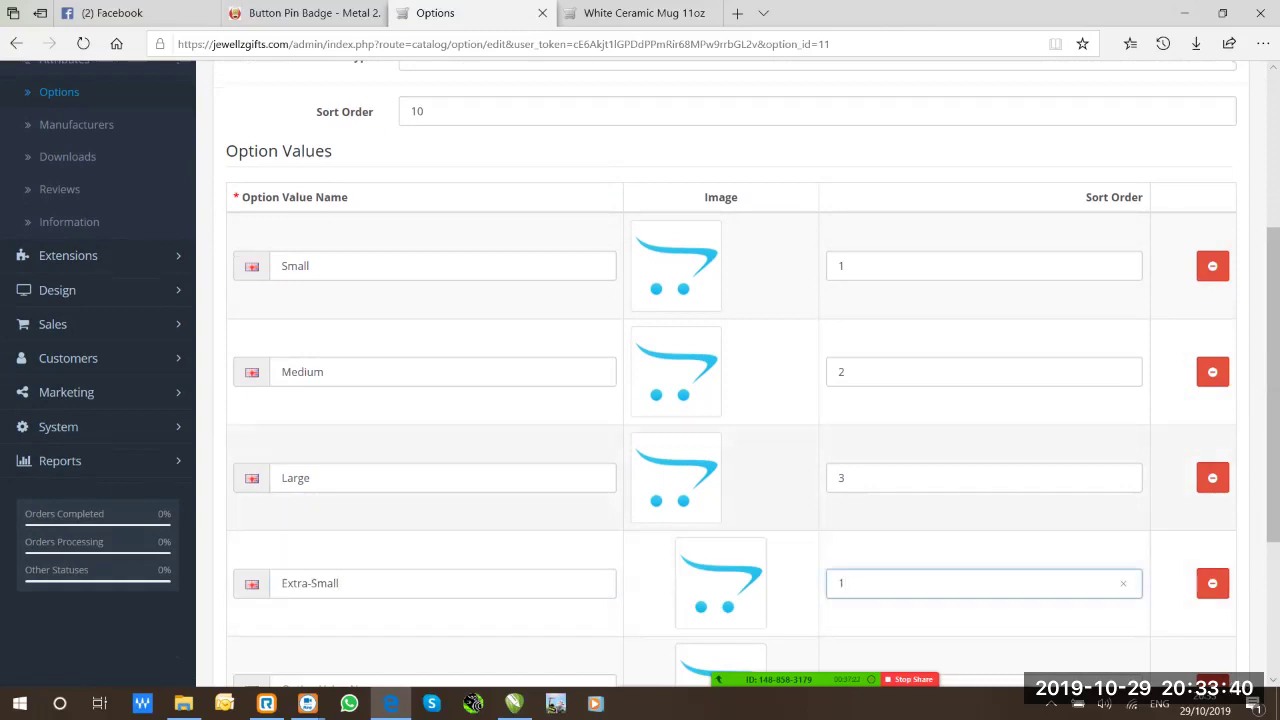
# Name the empty option value Extra-Large and add two more Size values named XXL and XXXL
pyautogui.scroll(-2, 730, 400)
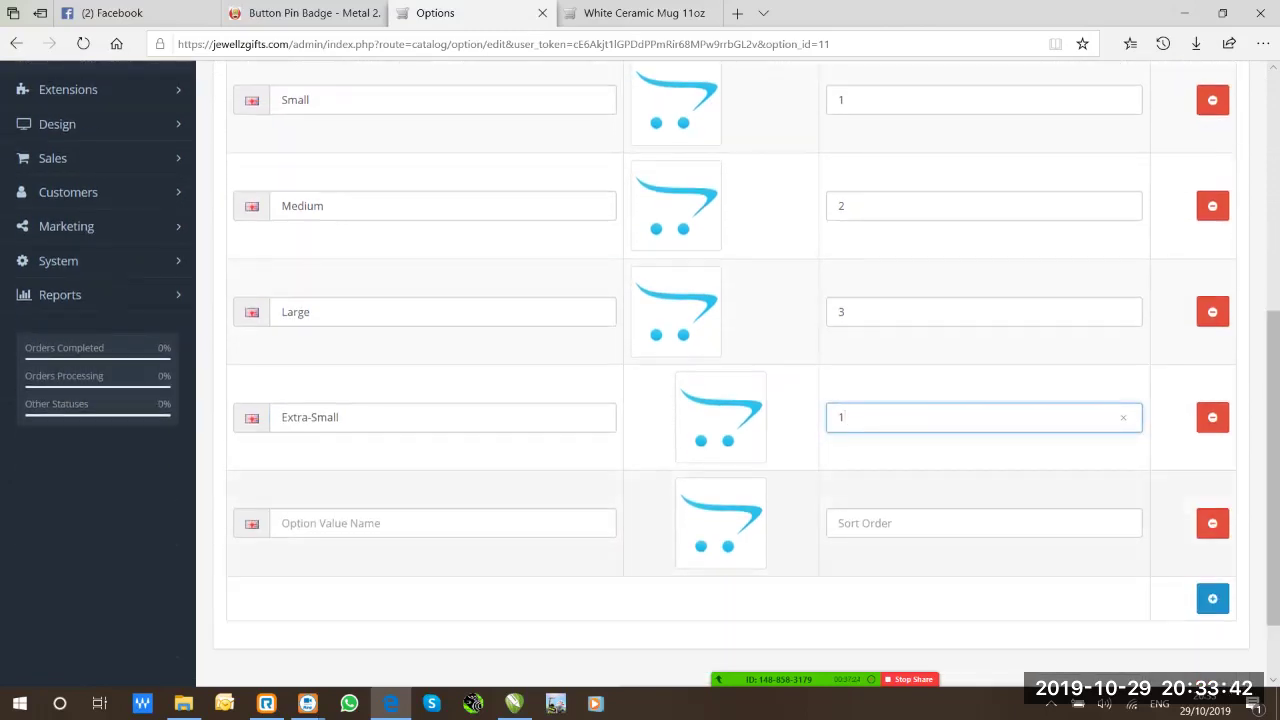
pyautogui.click(442, 523)
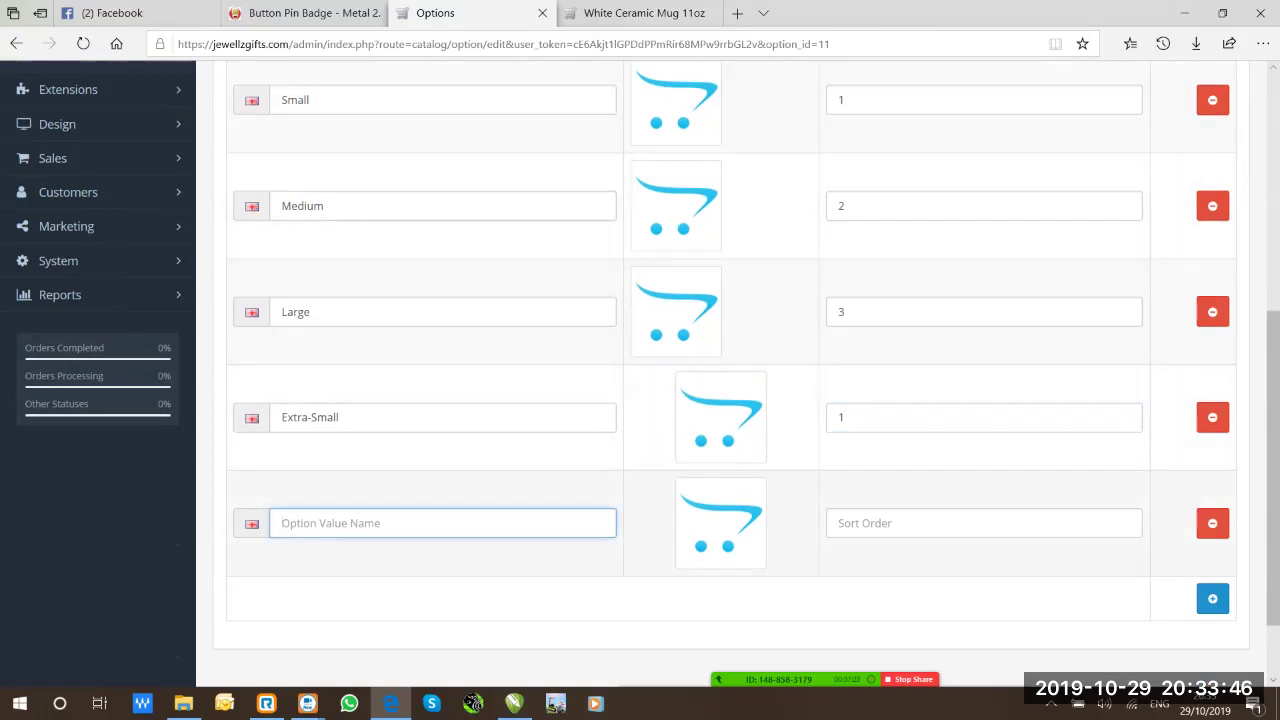
pyautogui.write('Extra')
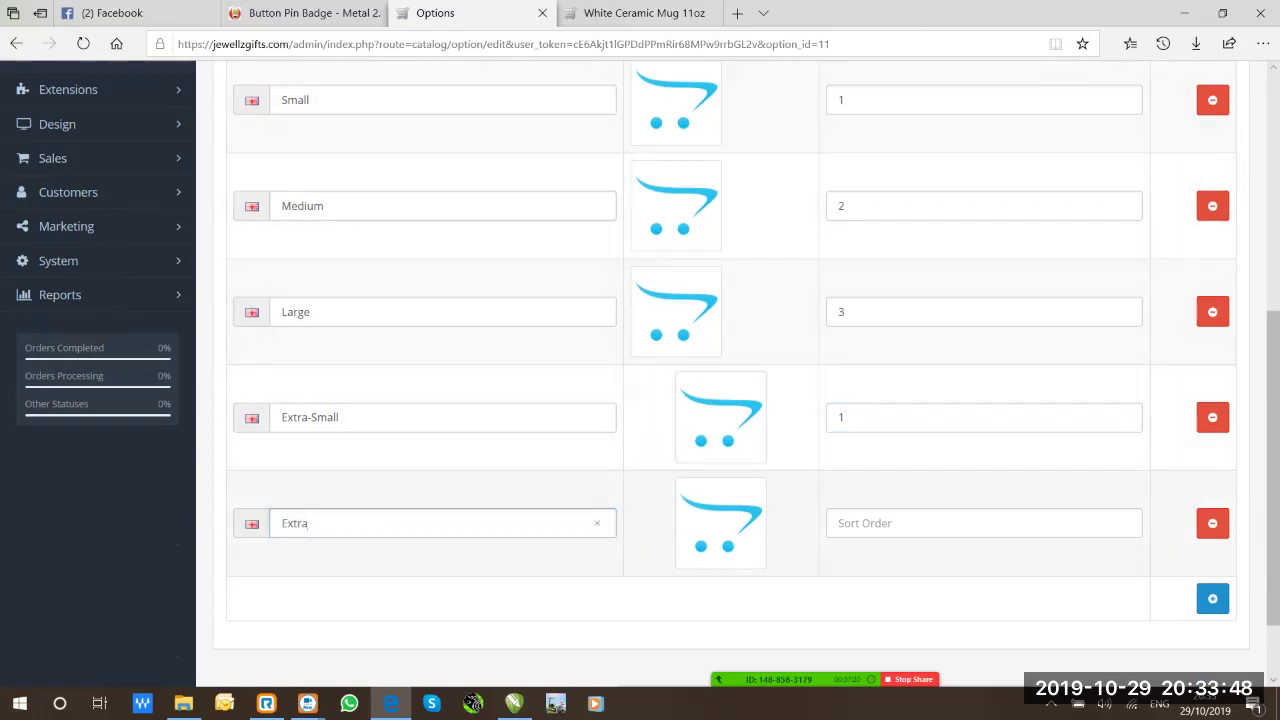
pyautogui.write('-Large')
pyautogui.click(1212, 598)
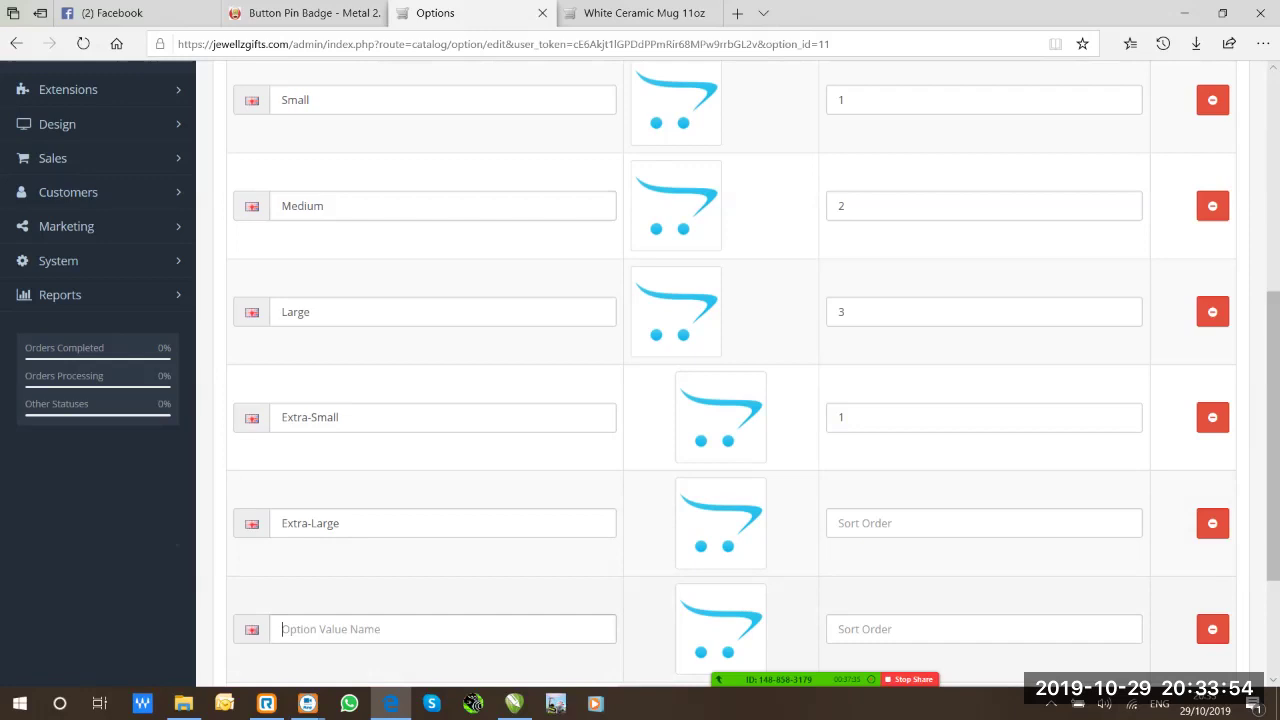
pyautogui.write('XXL')
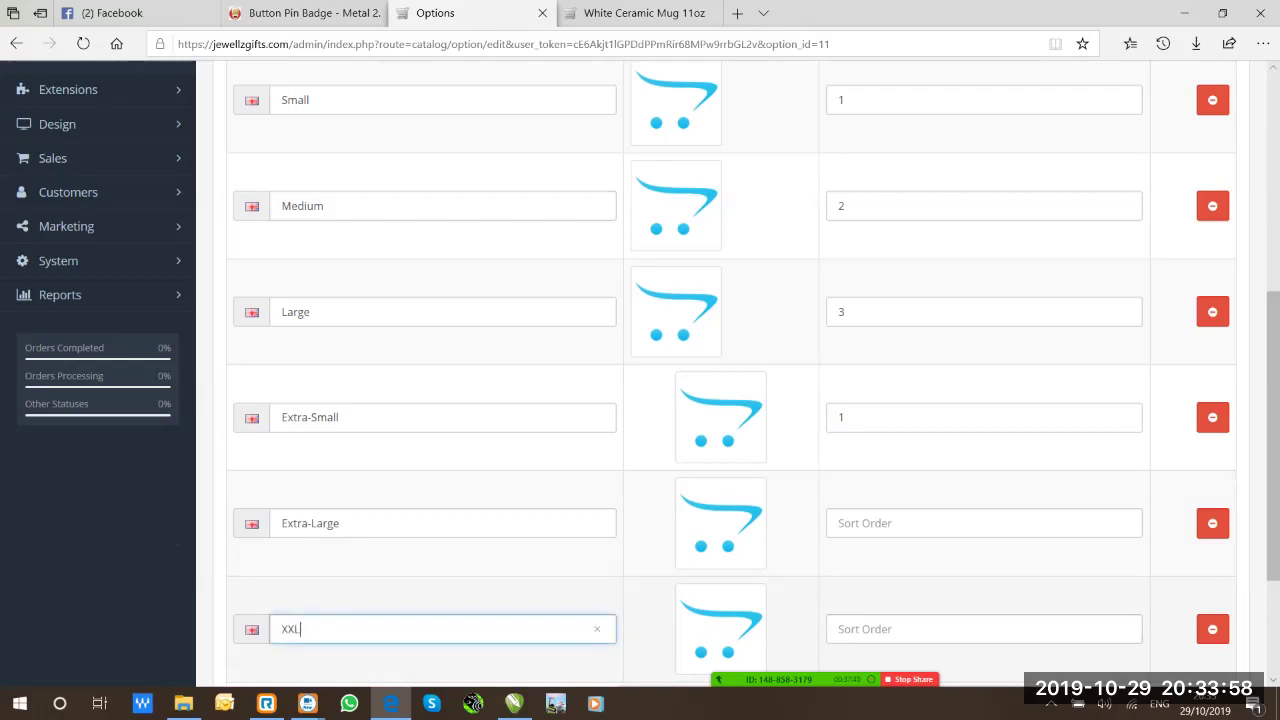
pyautogui.moveTo(790, 645); pyautogui.dragTo(820, 515)
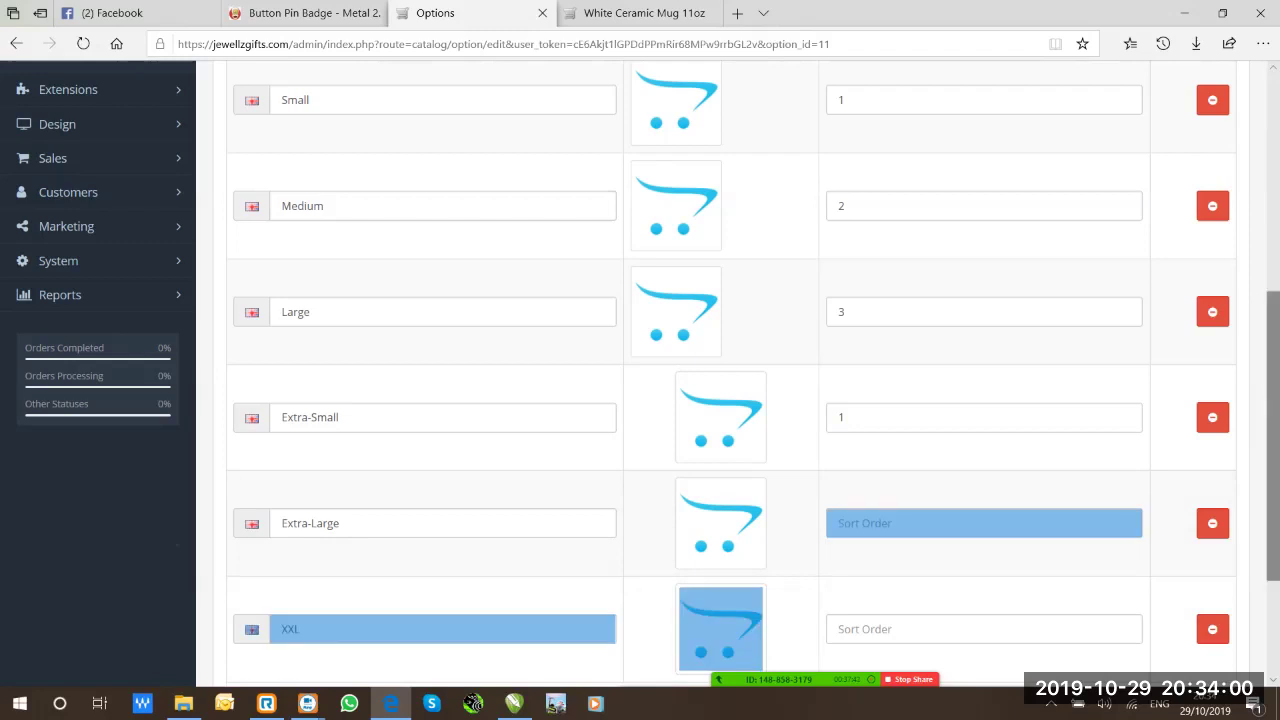
pyautogui.scroll(-2, 730, 400)
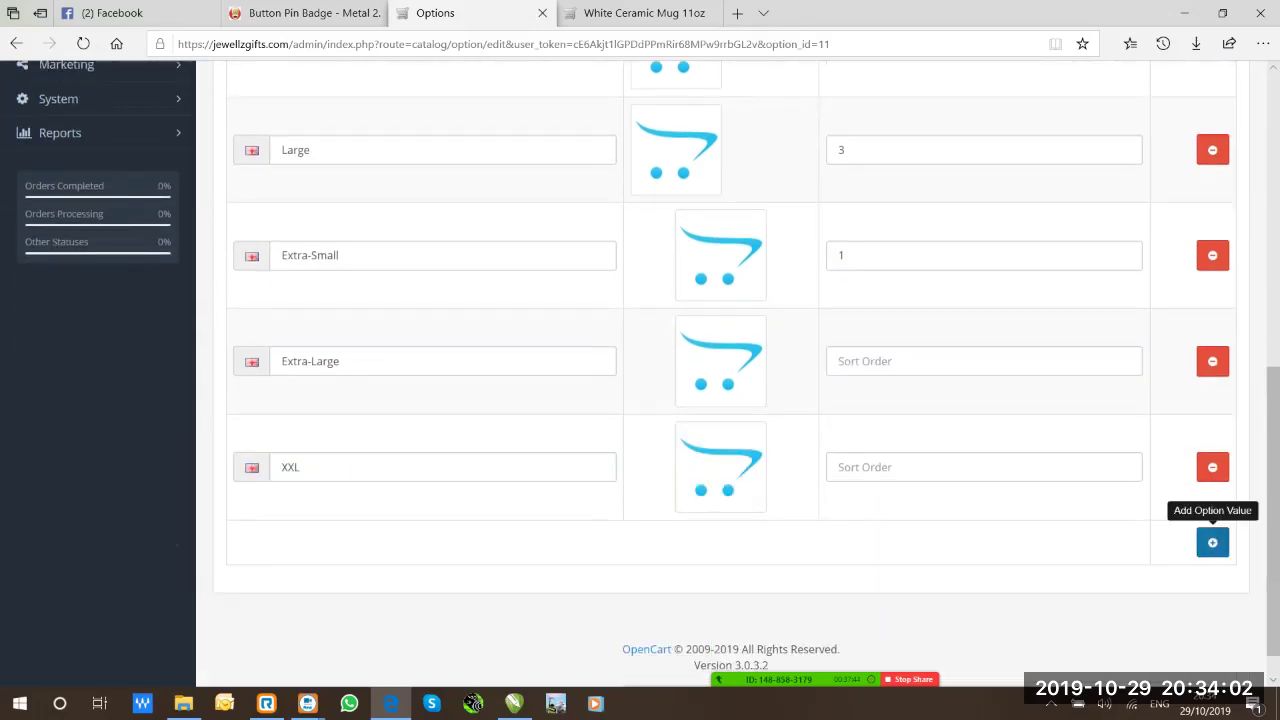
pyautogui.click(1212, 542)
pyautogui.write('XX')
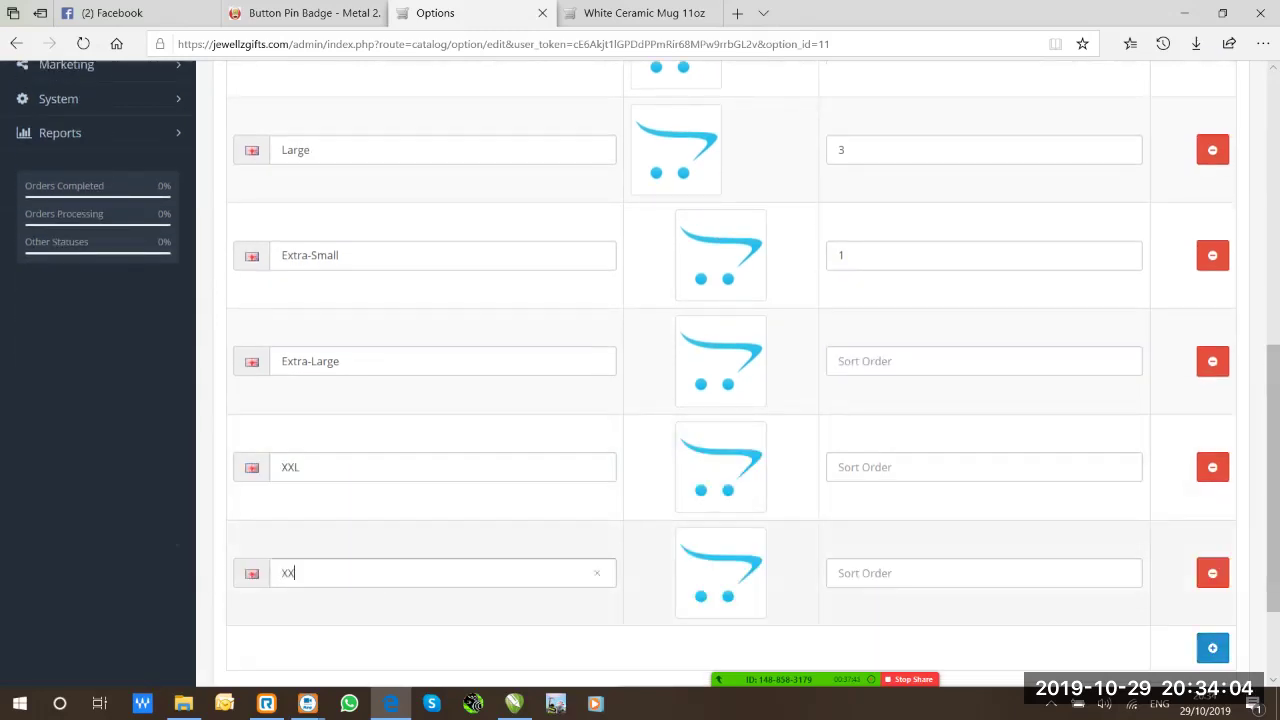
pyautogui.write('XL,')
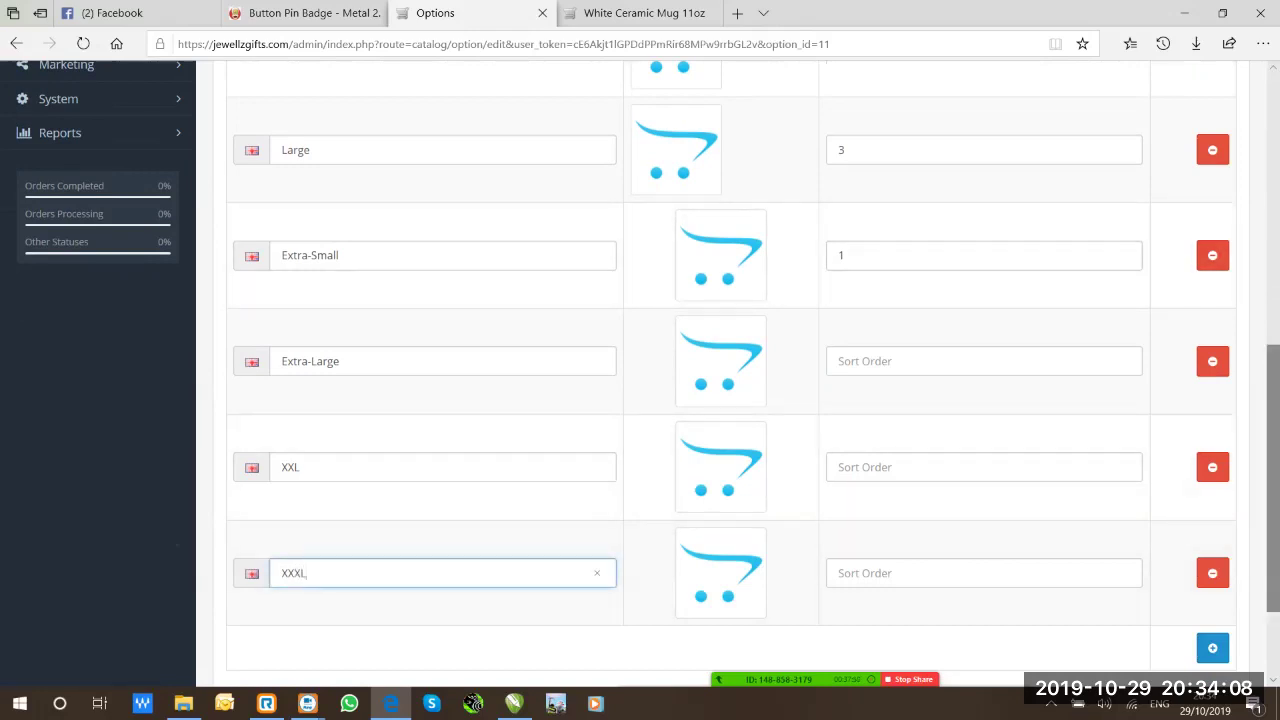
# Change the sort orders of the Size values to 2 for Small, 3 for Medium and 4 for Large
pyautogui.scroll(3, 715, 370)
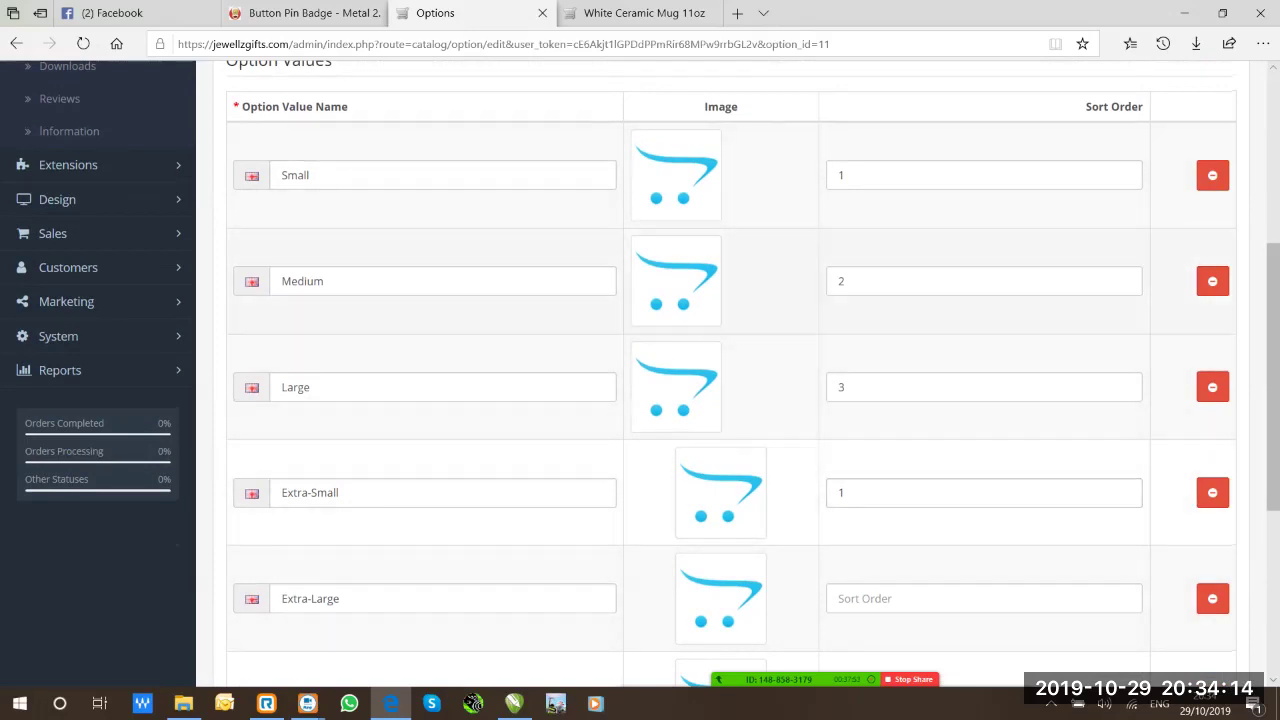
pyautogui.doubleClick(841, 175)
pyautogui.write('2')
pyautogui.doubleClick(841, 281)
pyautogui.write('3')
pyautogui.doubleClick(841, 387)
pyautogui.write('4')
# Set the sort orders to 5 for Extra-Large, 6 for XXL and 7 for XXXL, and save the Size option
pyautogui.click(860, 598)
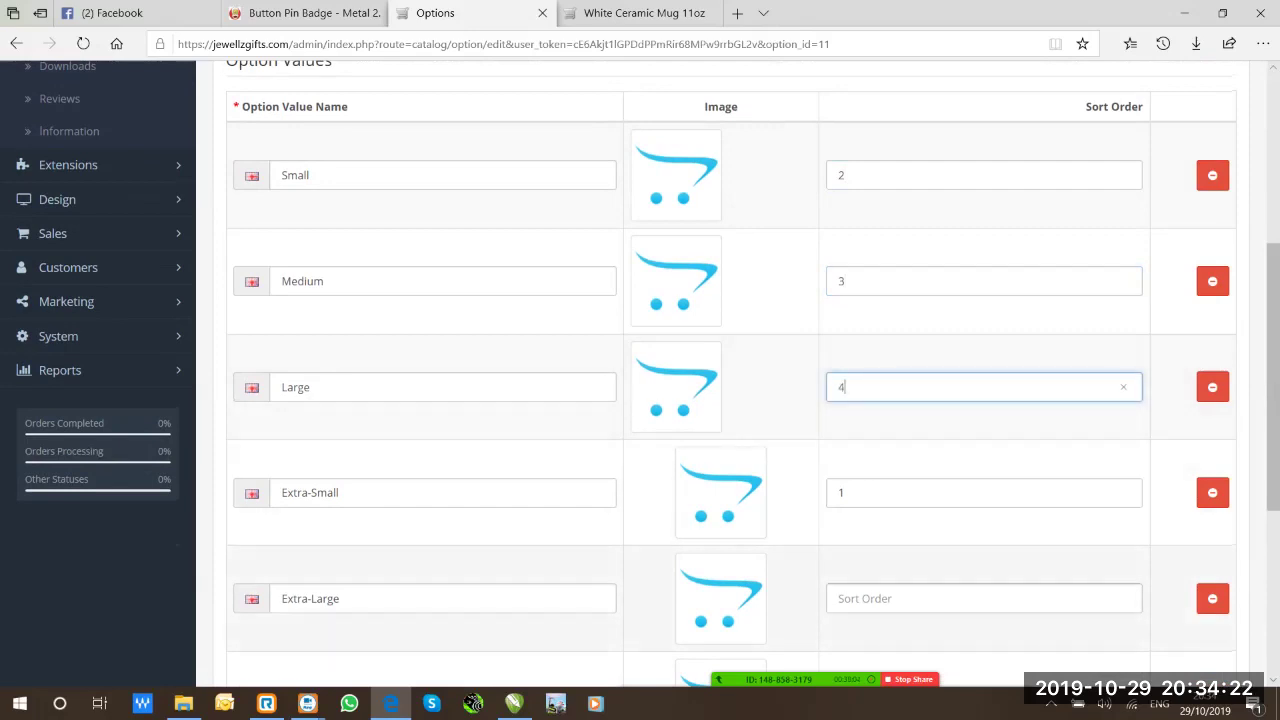
pyautogui.write('5')
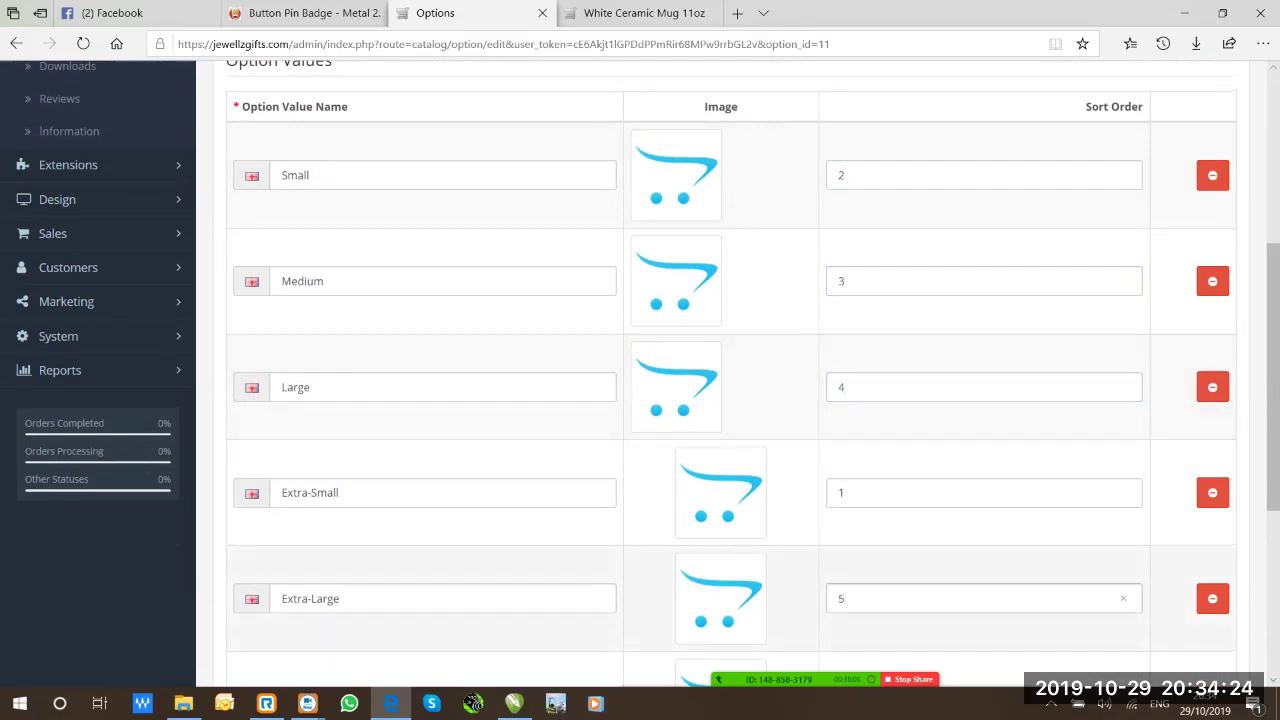
pyautogui.scroll(-4, 730, 380)
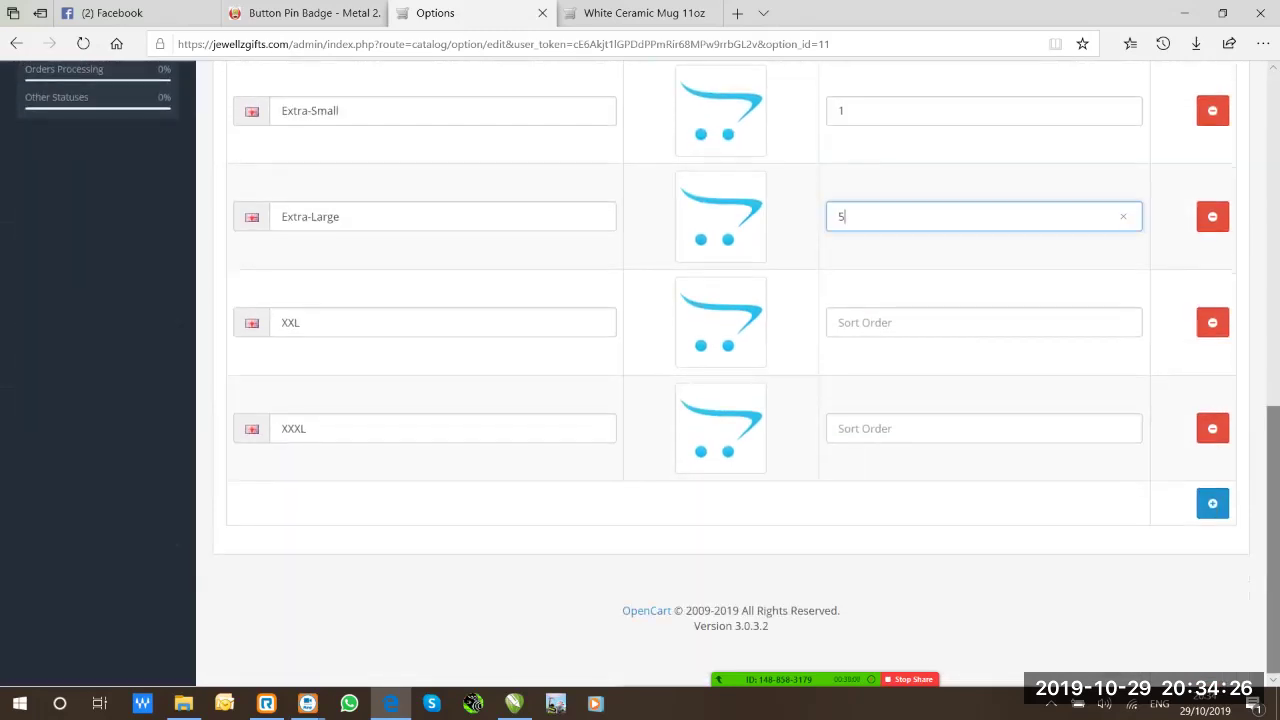
pyautogui.click(860, 322)
pyautogui.write('6')
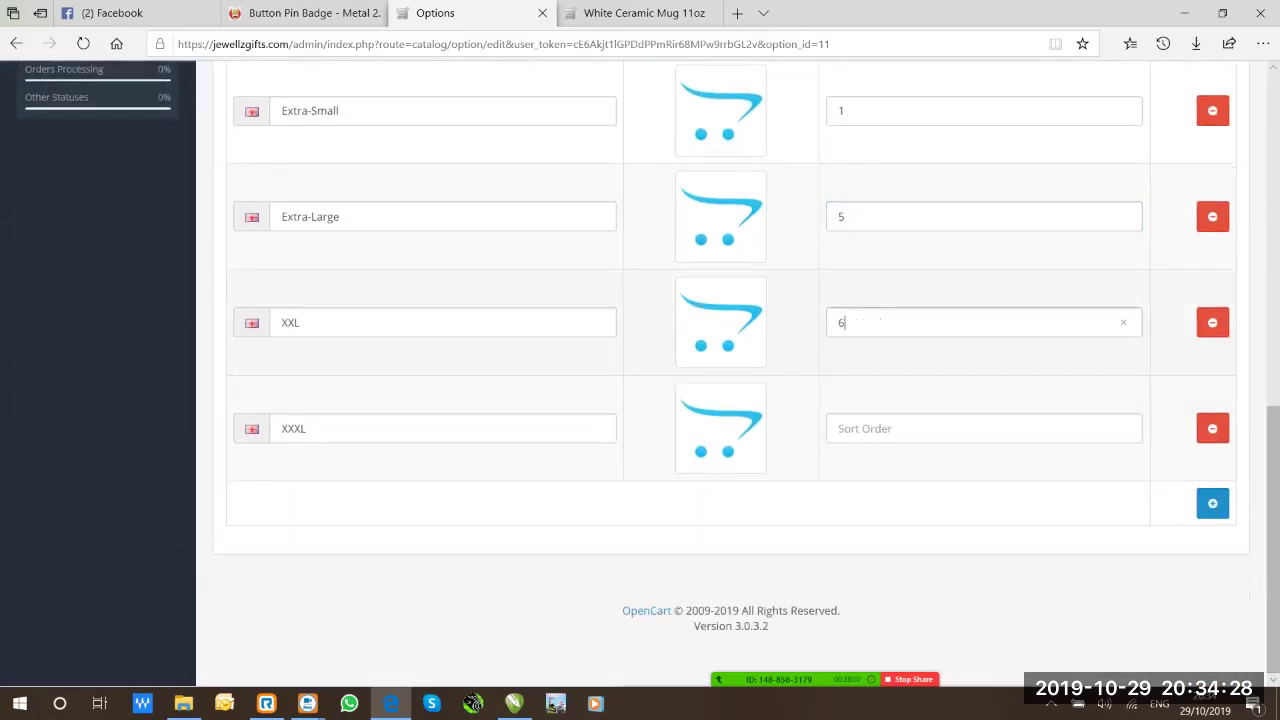
pyautogui.click(860, 428)
pyautogui.write('7')
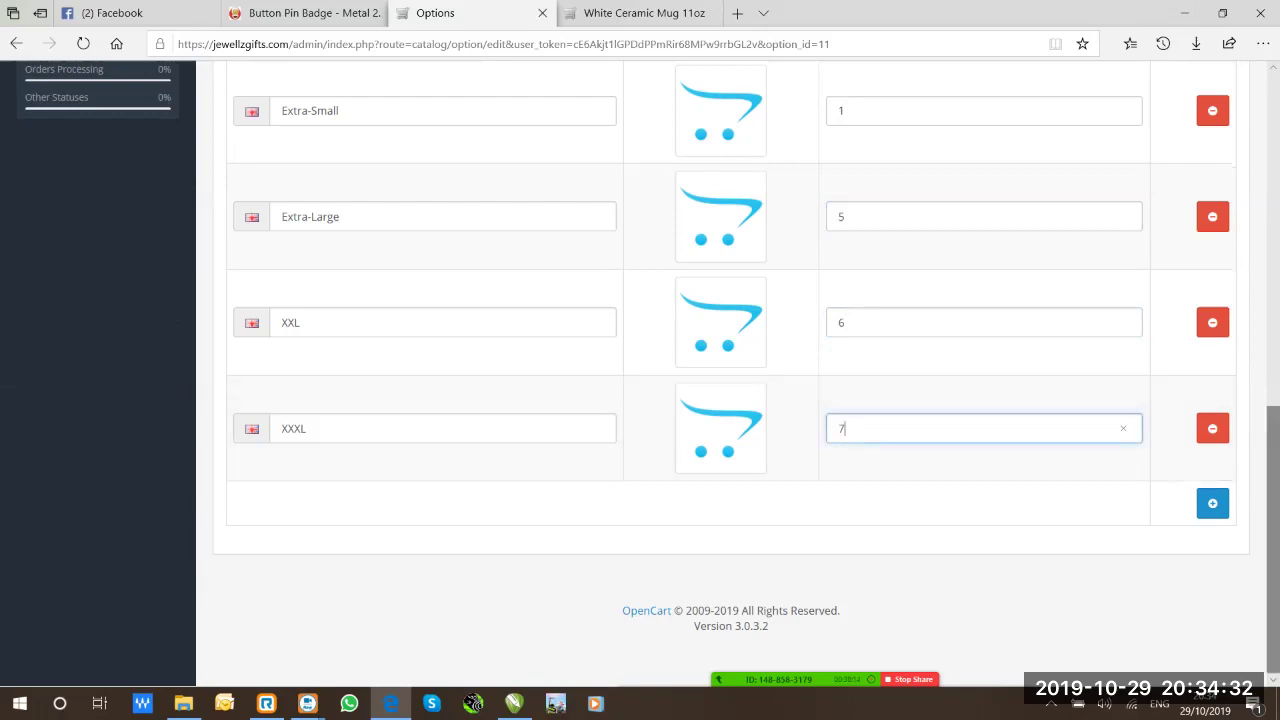
pyautogui.scroll(3, 845, 613)
pyautogui.scroll(5, 845, 613)
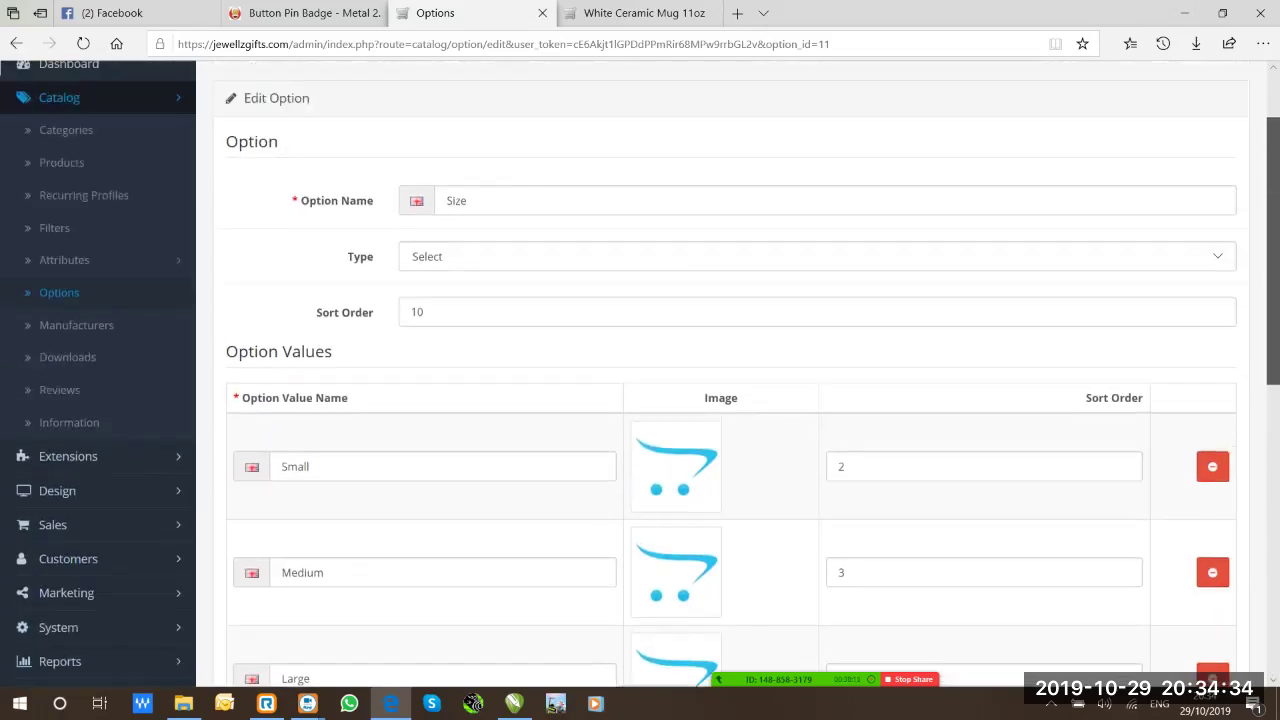
pyautogui.click(1196, 139)
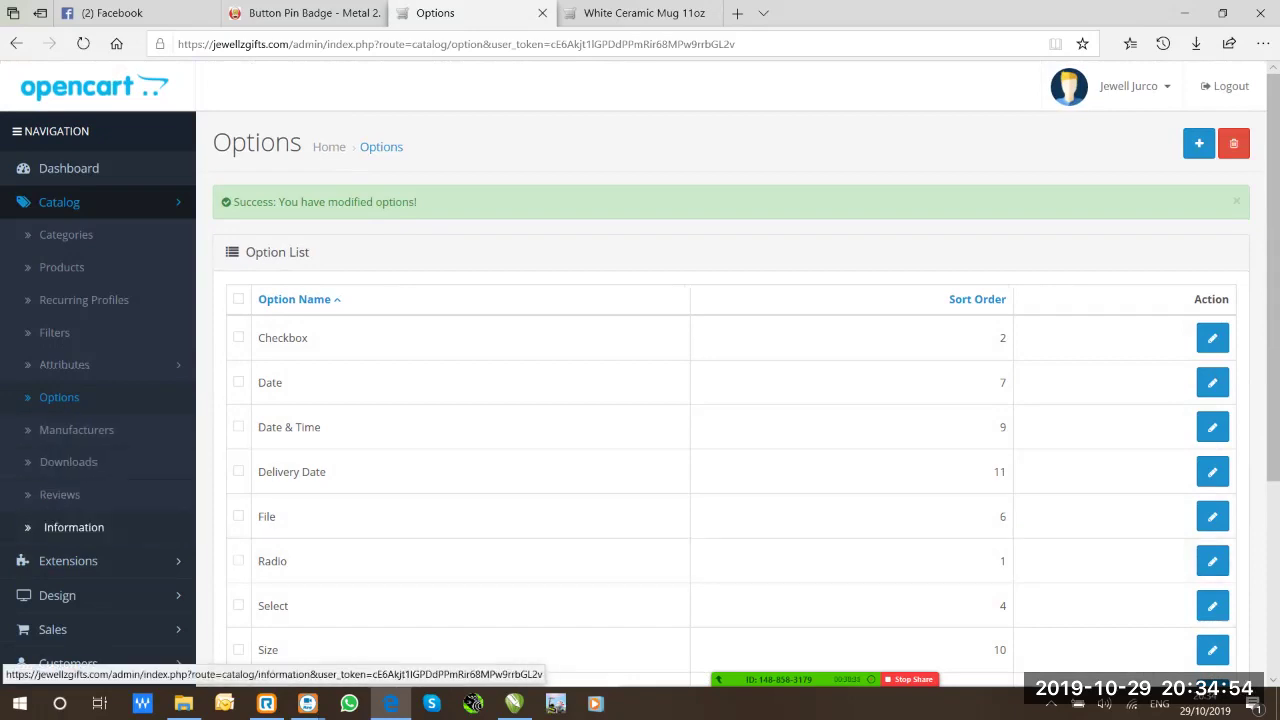
# Compare the store's information pages list with the footer links on the Laughing Professor site, and view the About Us page's edit form without saving
pyautogui.click(77, 527)
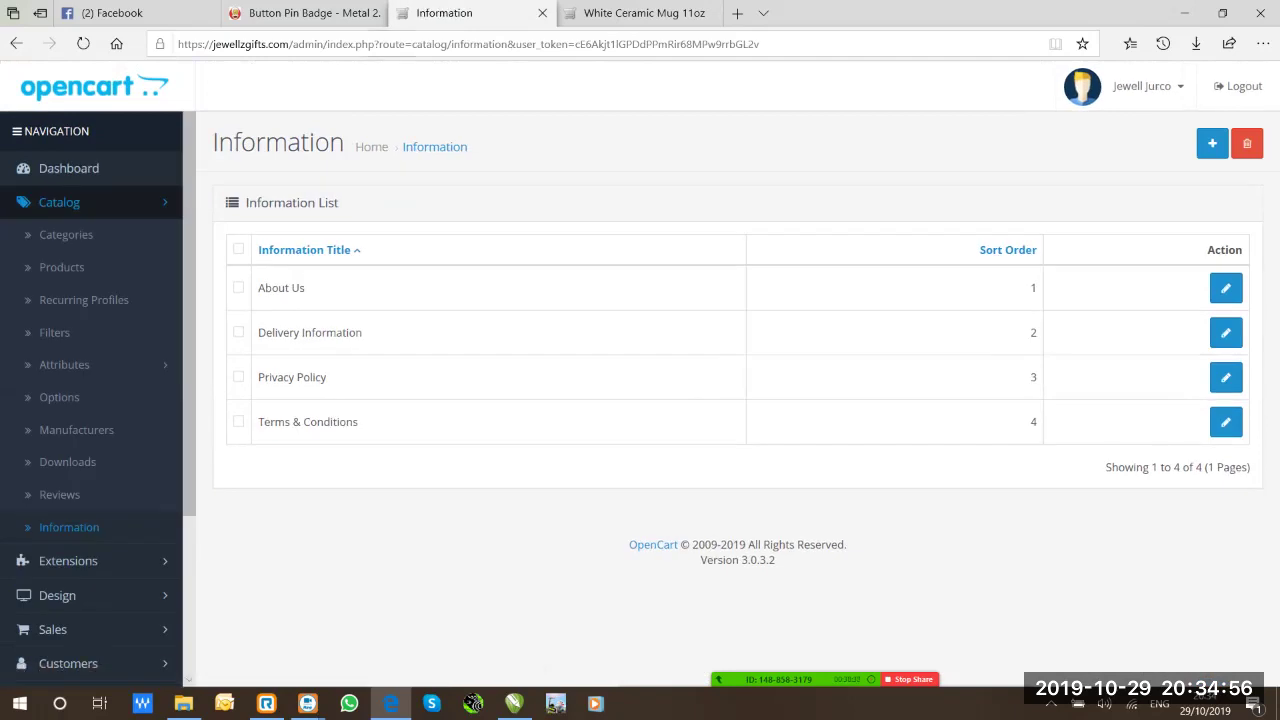
pyautogui.click(300, 13)
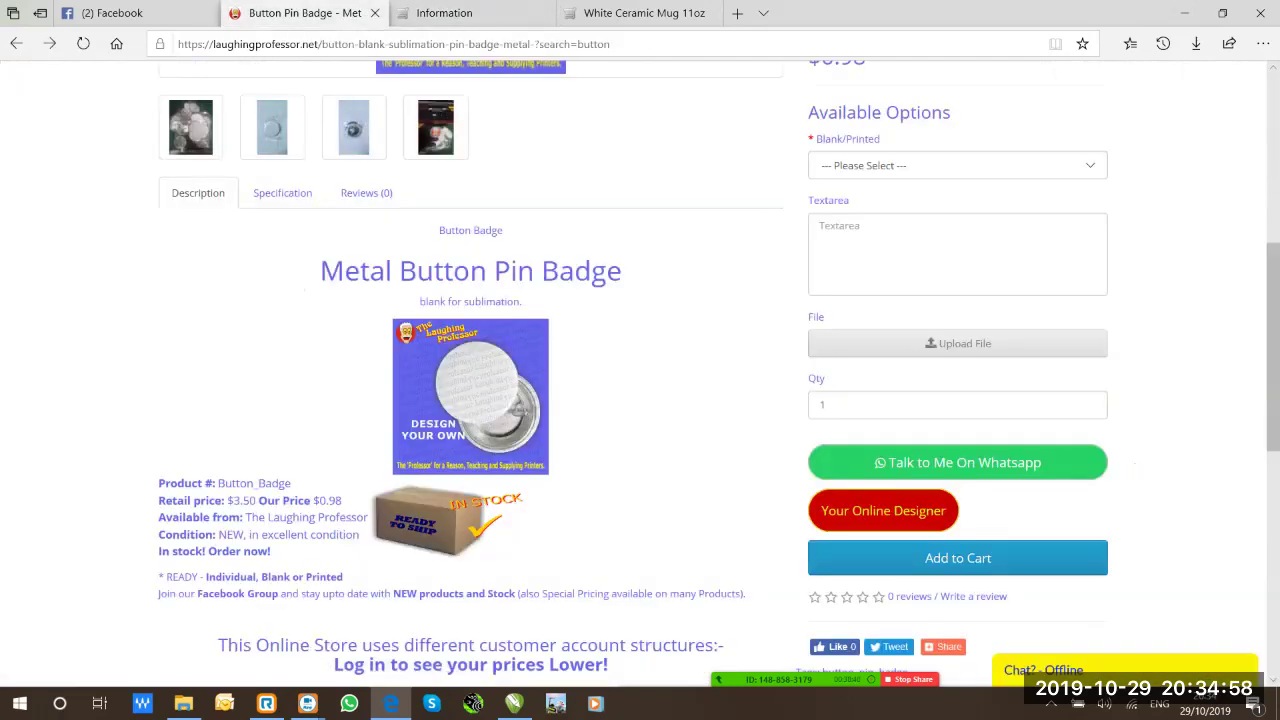
pyautogui.scroll(-10, 250, 470)
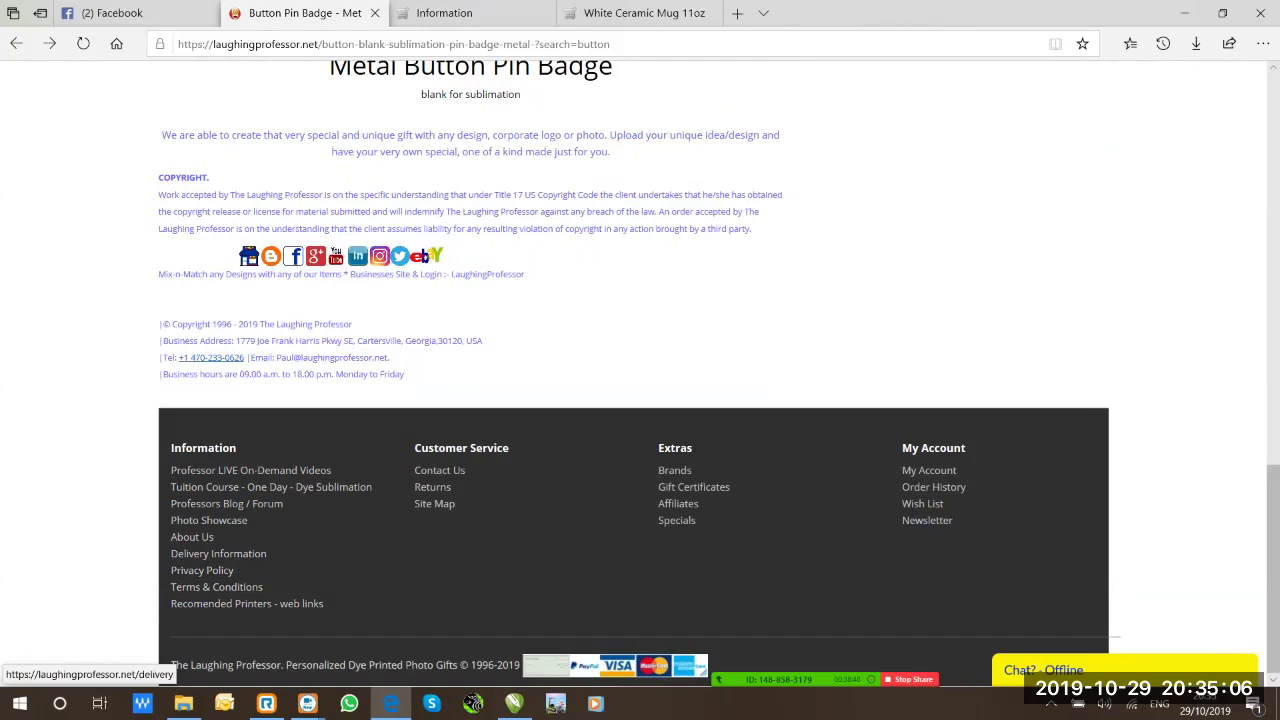
pyautogui.click(444, 13)
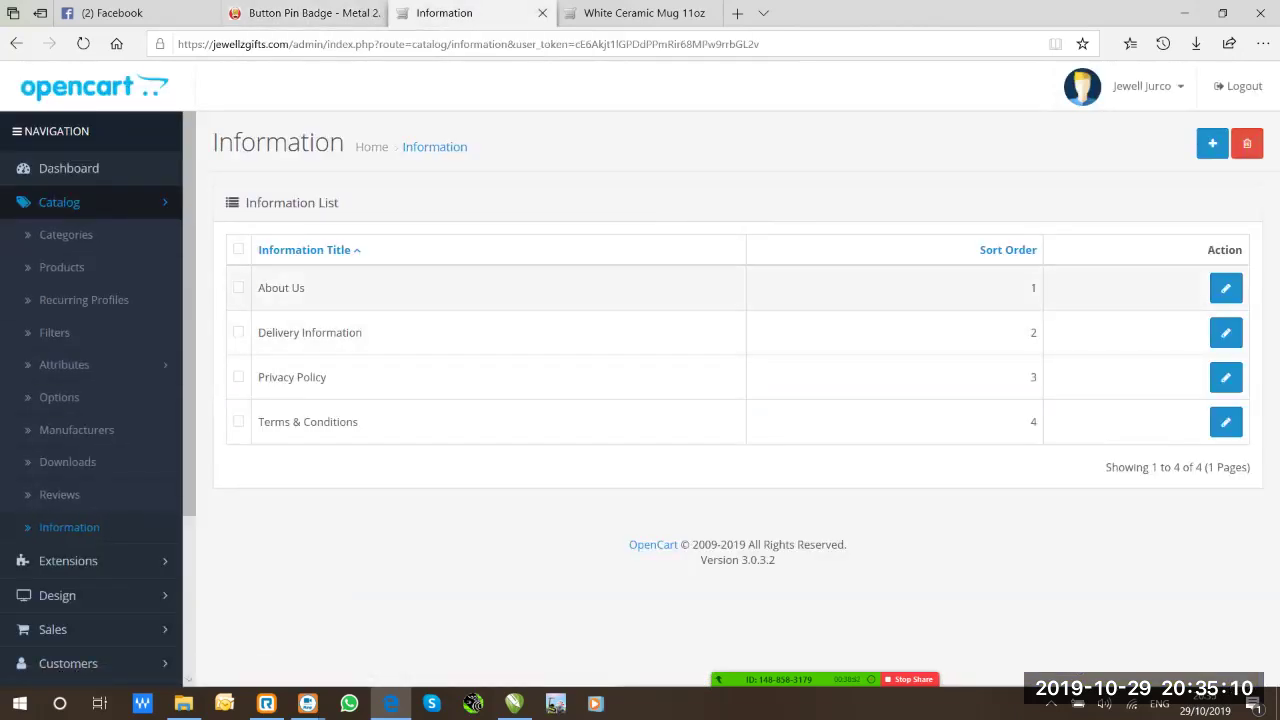
pyautogui.click(1226, 288)
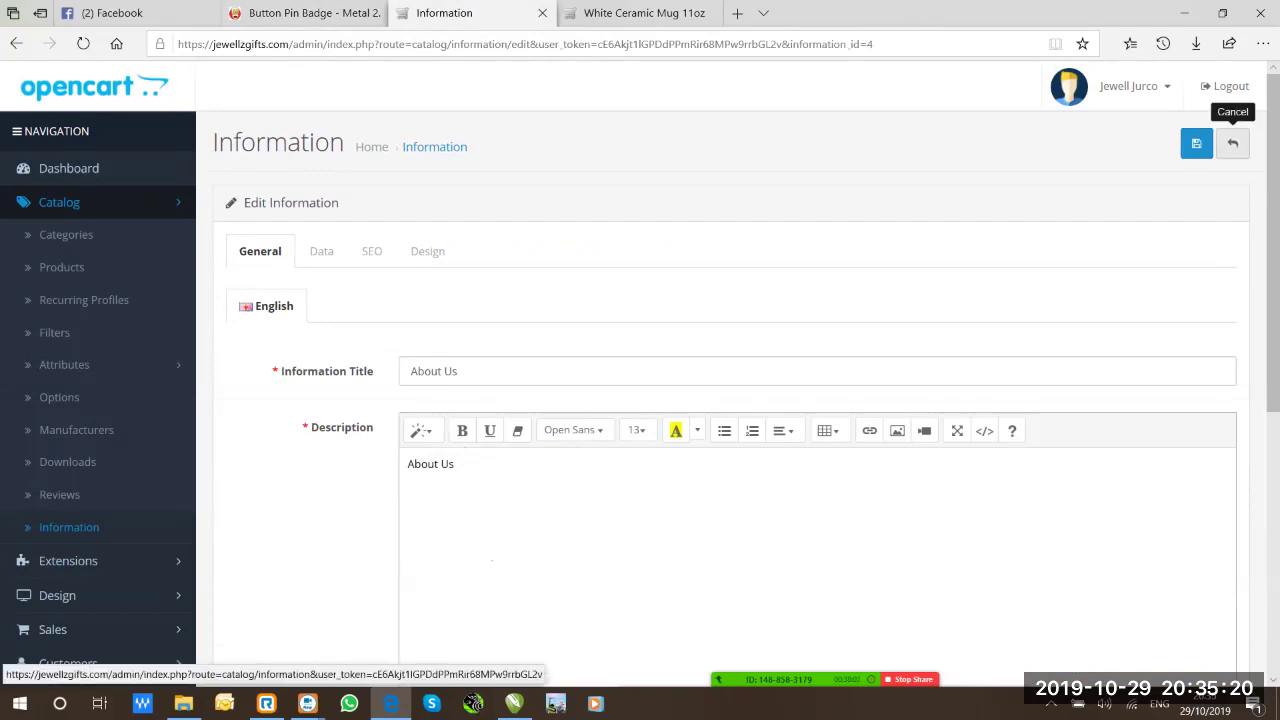
pyautogui.click(1233, 143)
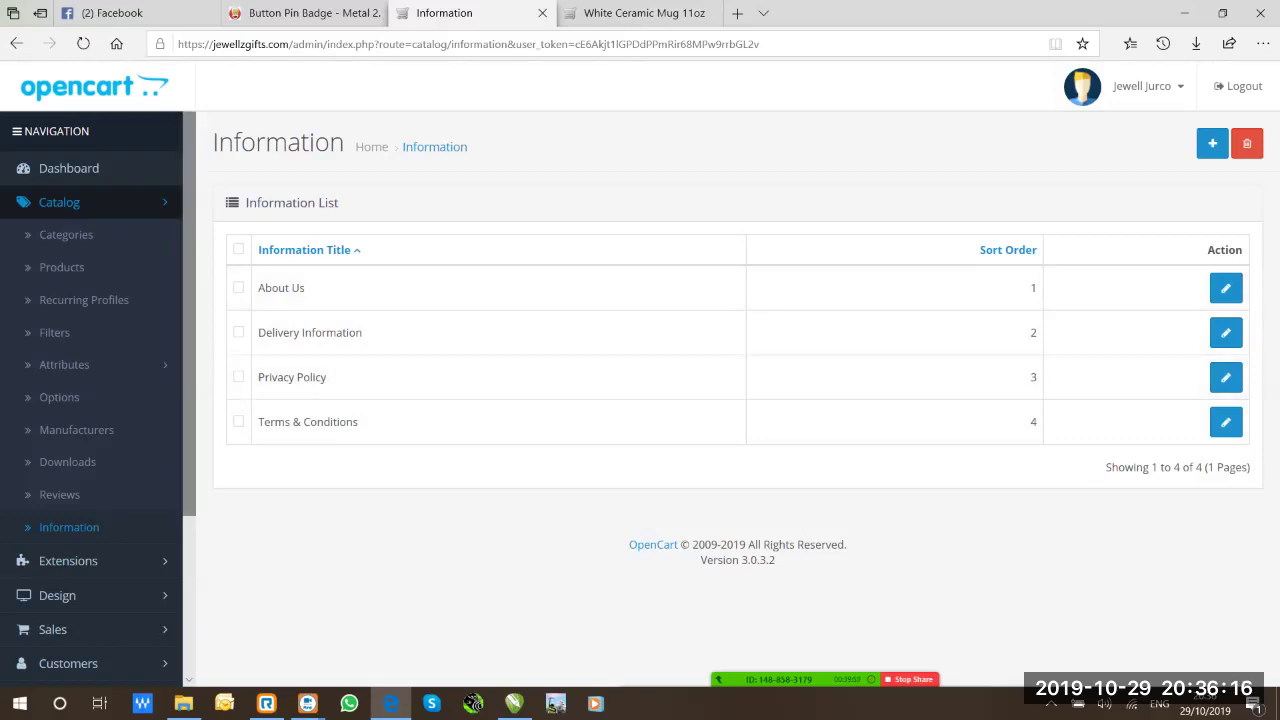
pyautogui.scroll(-4, 90, 400)
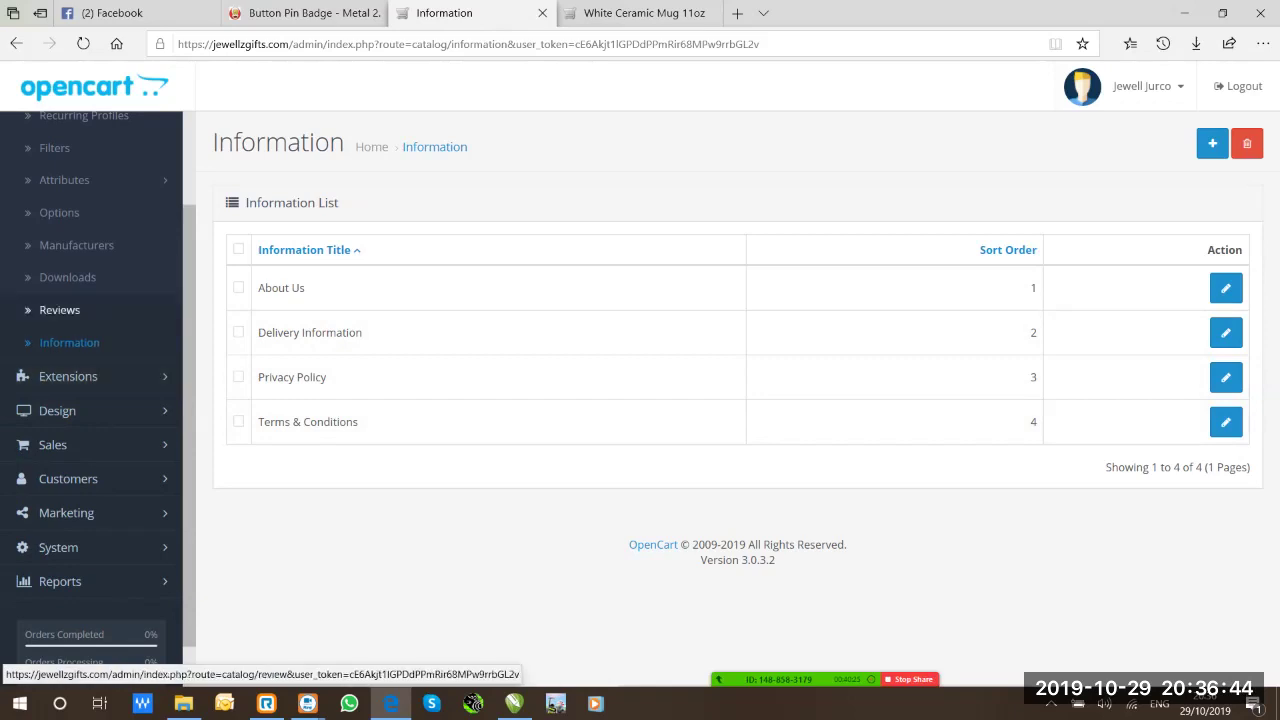
pyautogui.scroll(2, 90, 300)
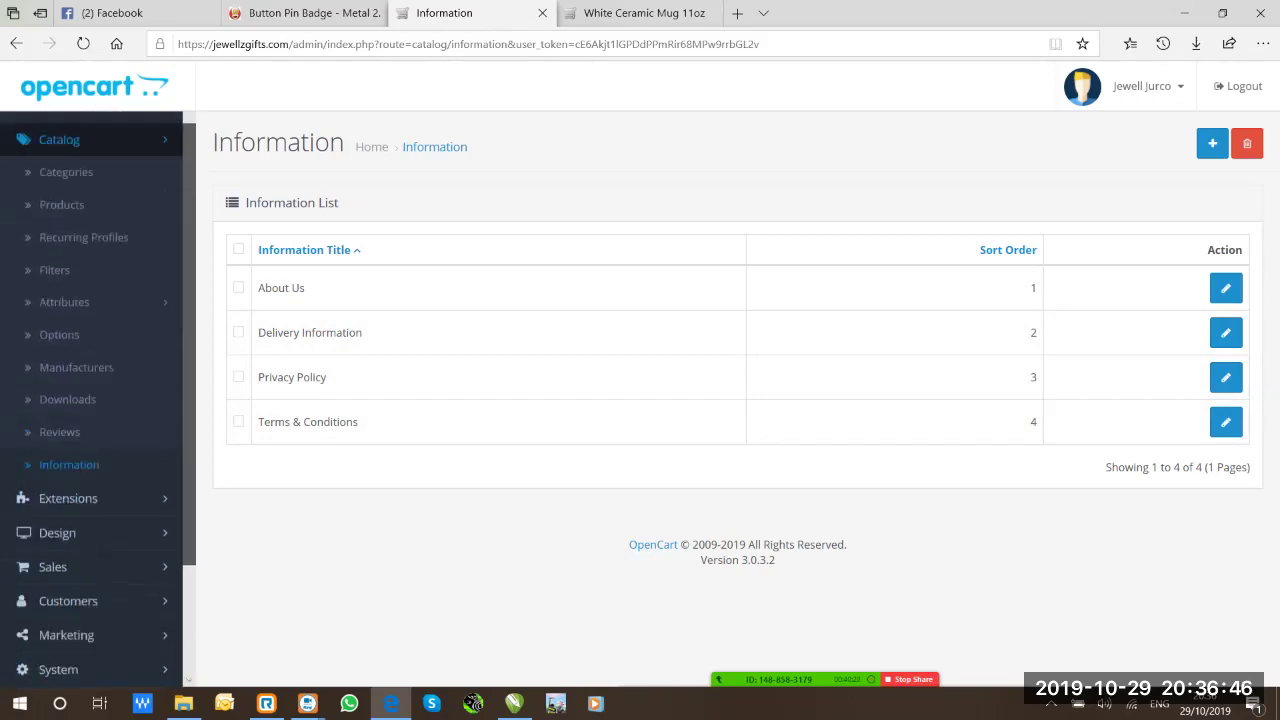
pyautogui.scroll(-2, 90, 300)
pyautogui.scroll(3, 90, 400)
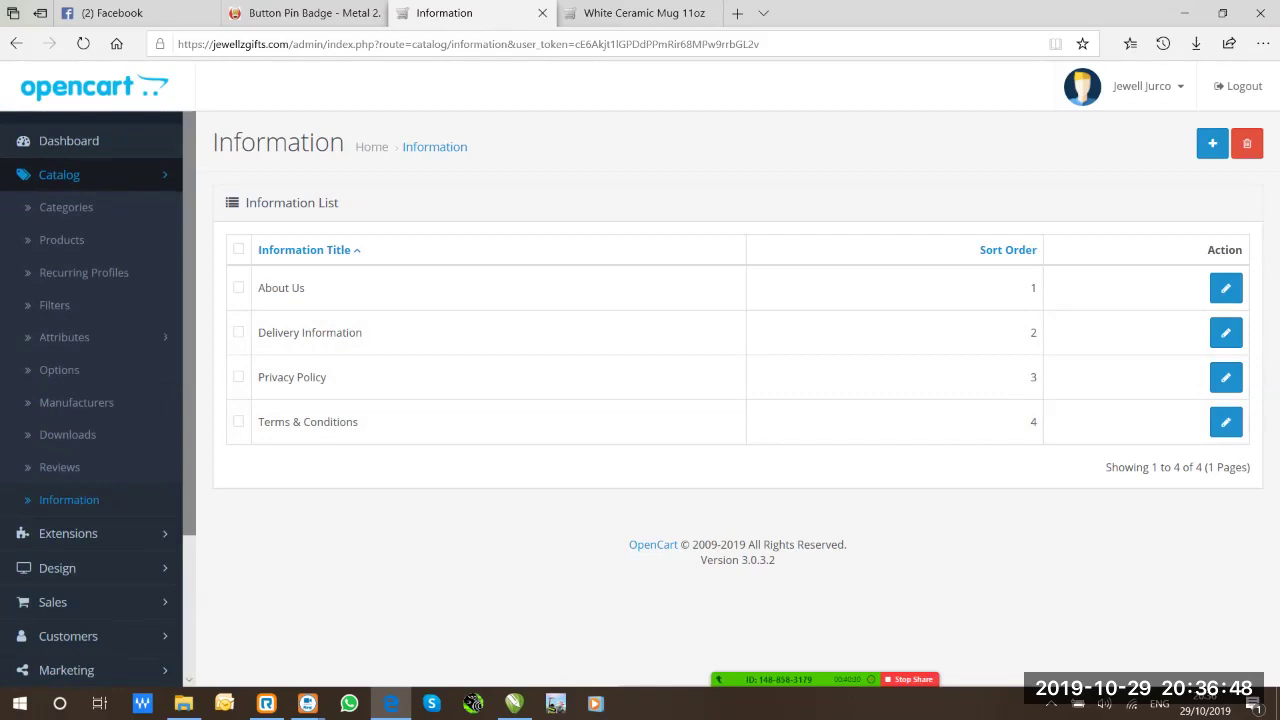
pyautogui.click(90, 174)
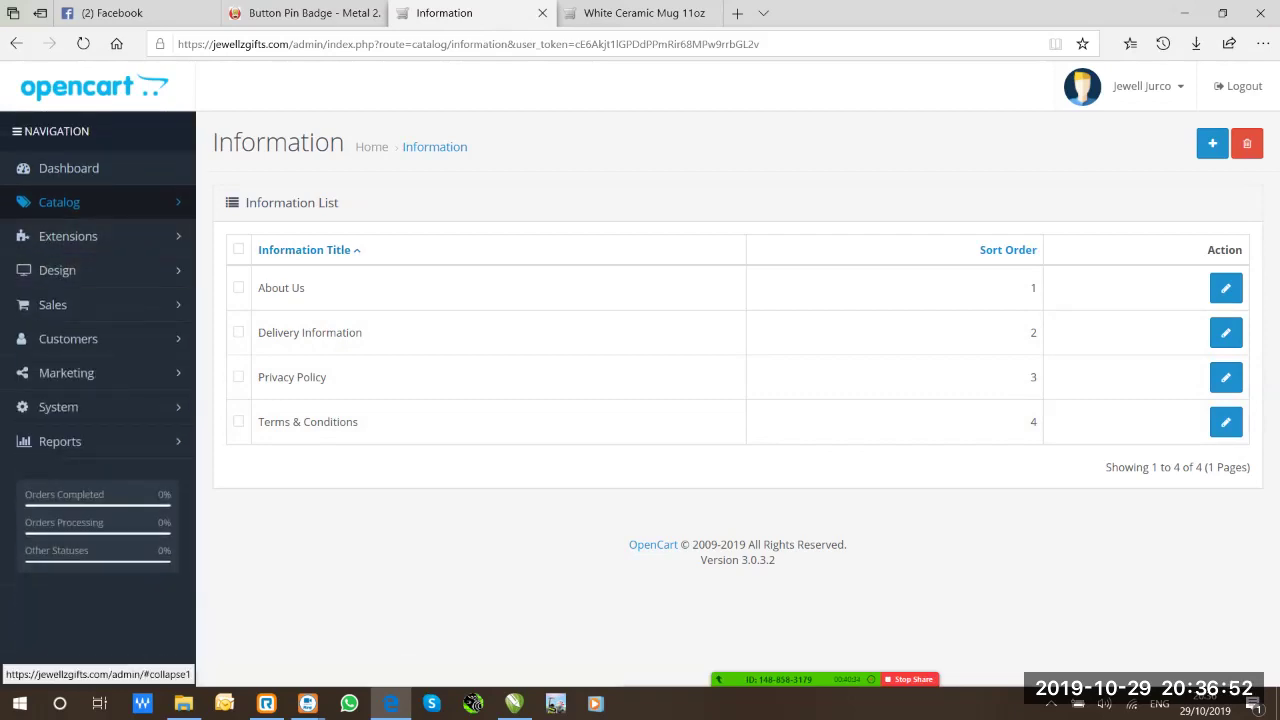
pyautogui.click(90, 202)
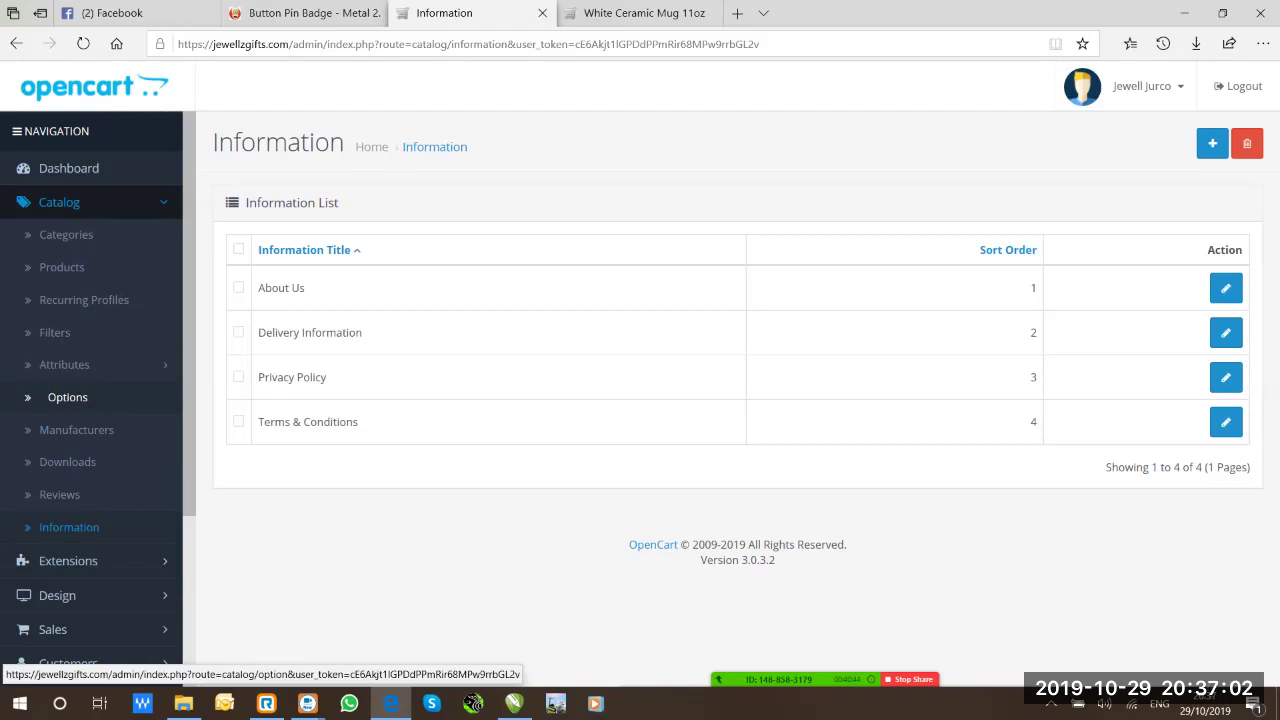
pyautogui.click(59, 202)
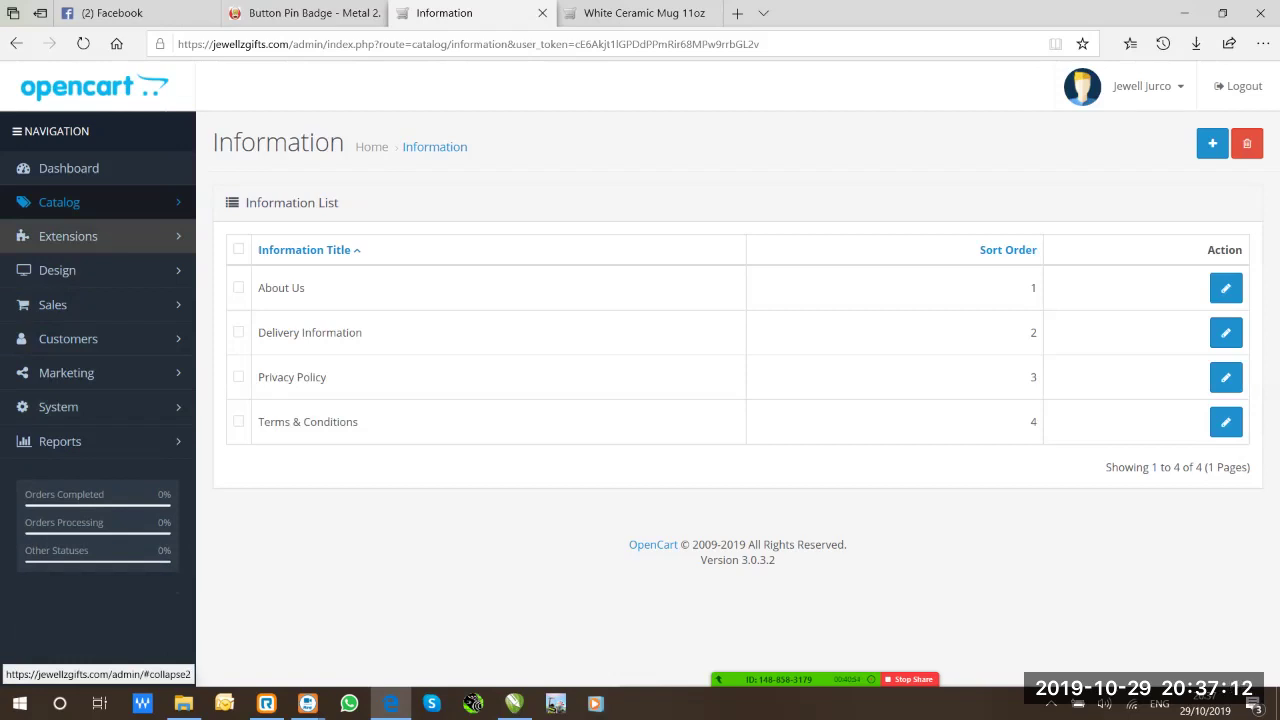
# Open the store's extensions list and compare it with the WhatsApp and online designer add-ons on the Laughing Professor badge product page
pyautogui.click(90, 236)
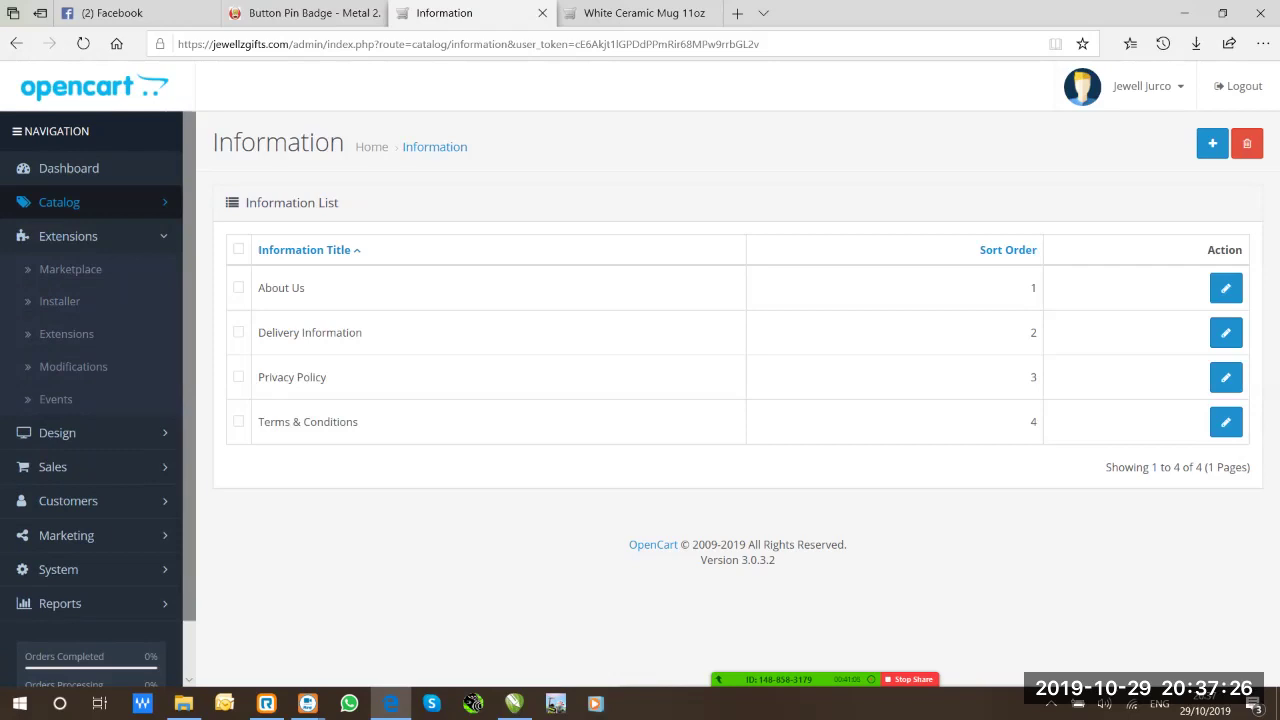
pyautogui.click(75, 334)
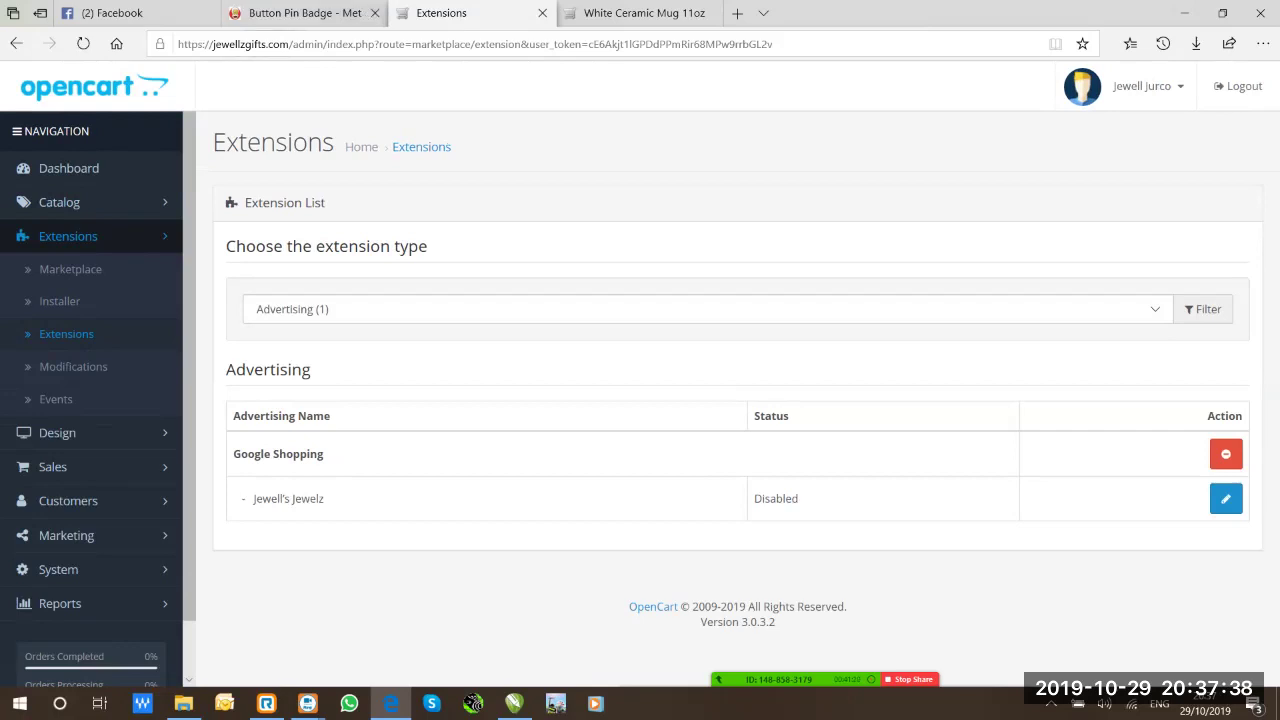
pyautogui.click(300, 13)
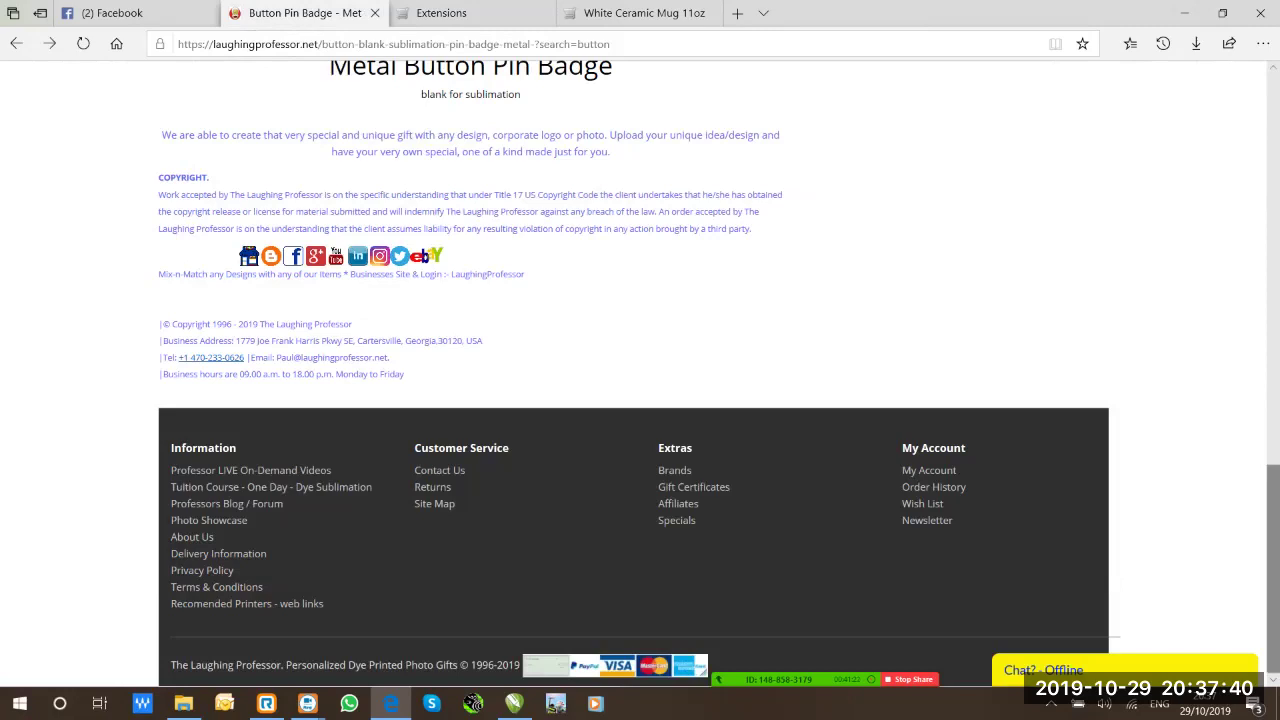
pyautogui.scroll(5, 1273, 560)
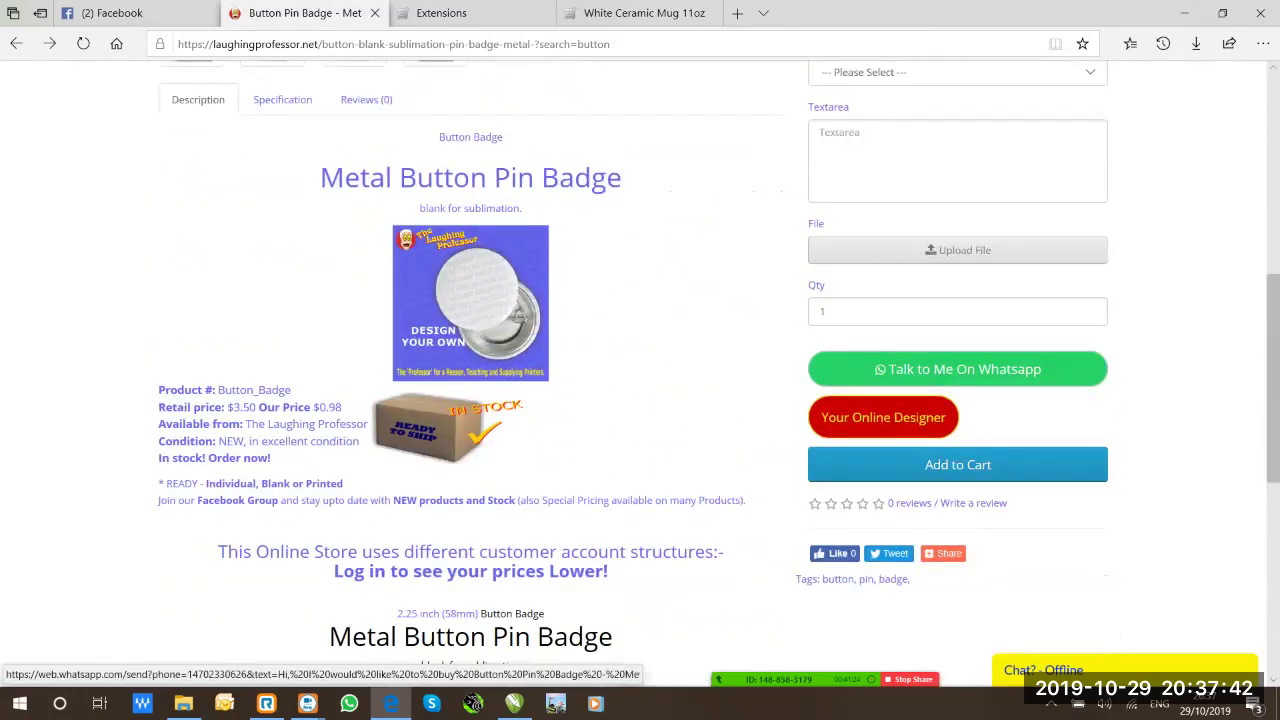
pyautogui.click(1030, 368)
pyautogui.click(1030, 368)
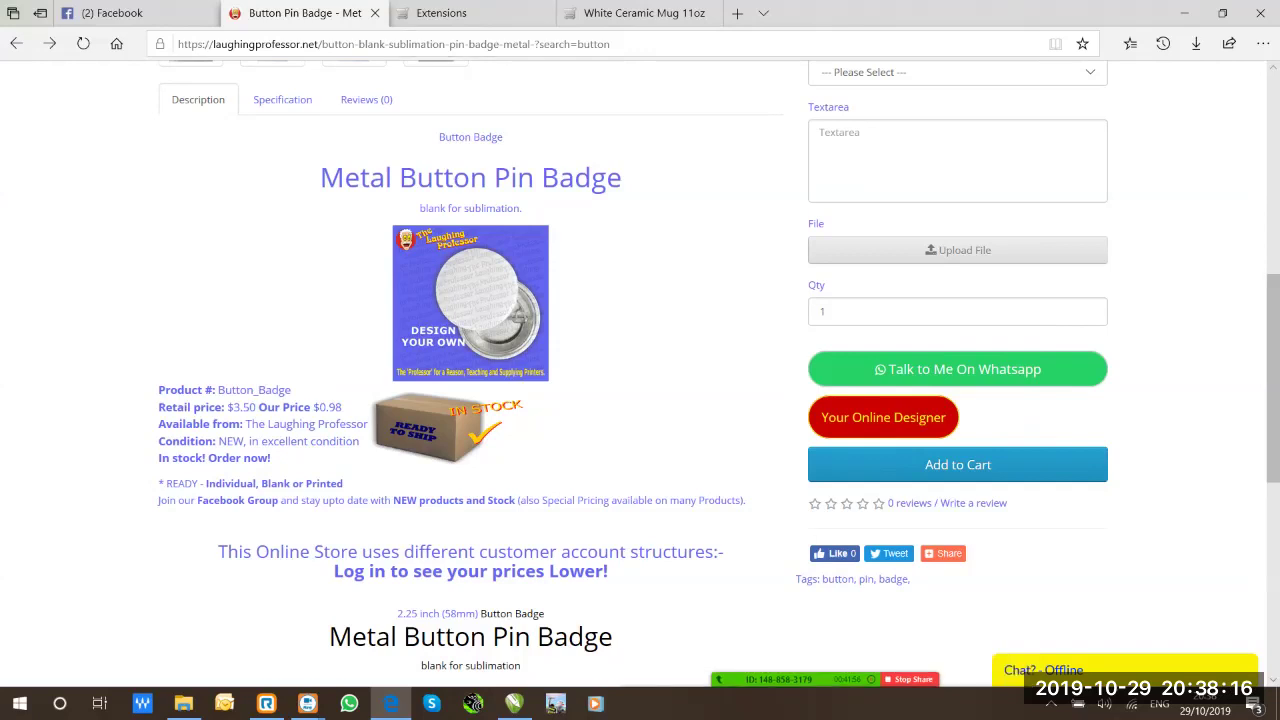
# Return to the store's extensions list, filter it to Modules and review the available modules and their statuses
pyautogui.hotkey('ctrl', 'Tab')
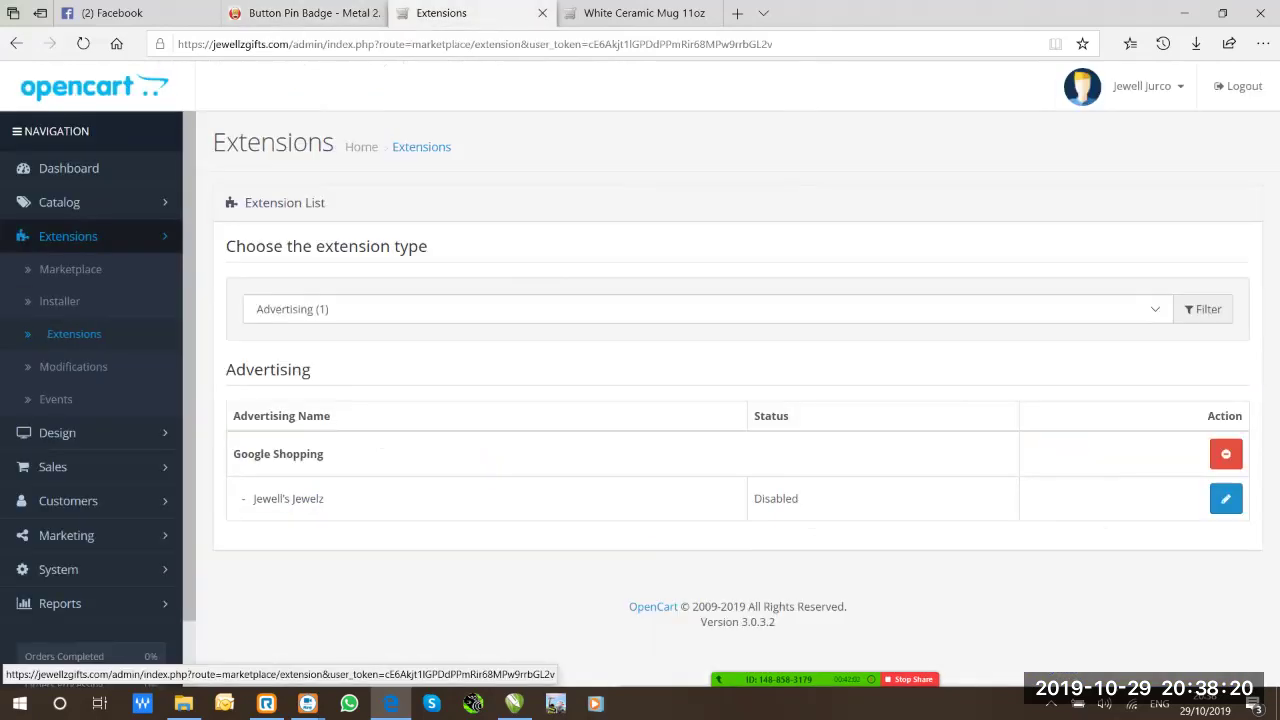
pyautogui.click(700, 309)
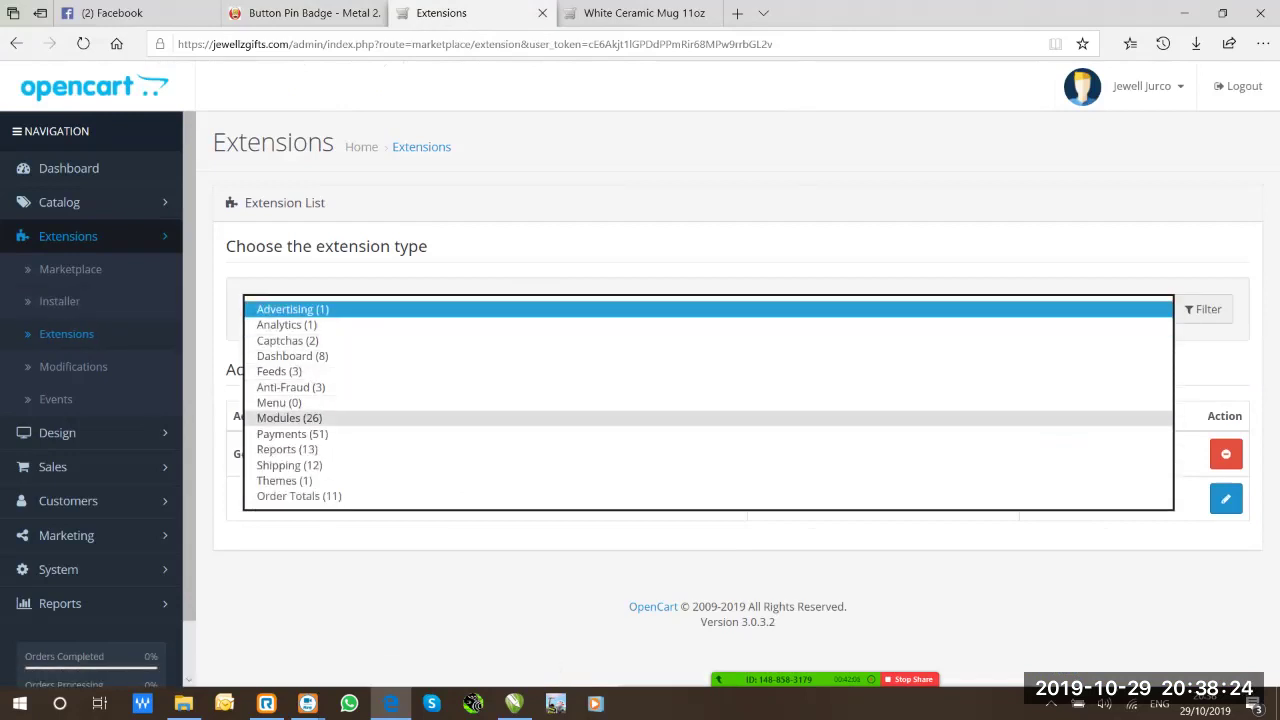
pyautogui.click(289, 418)
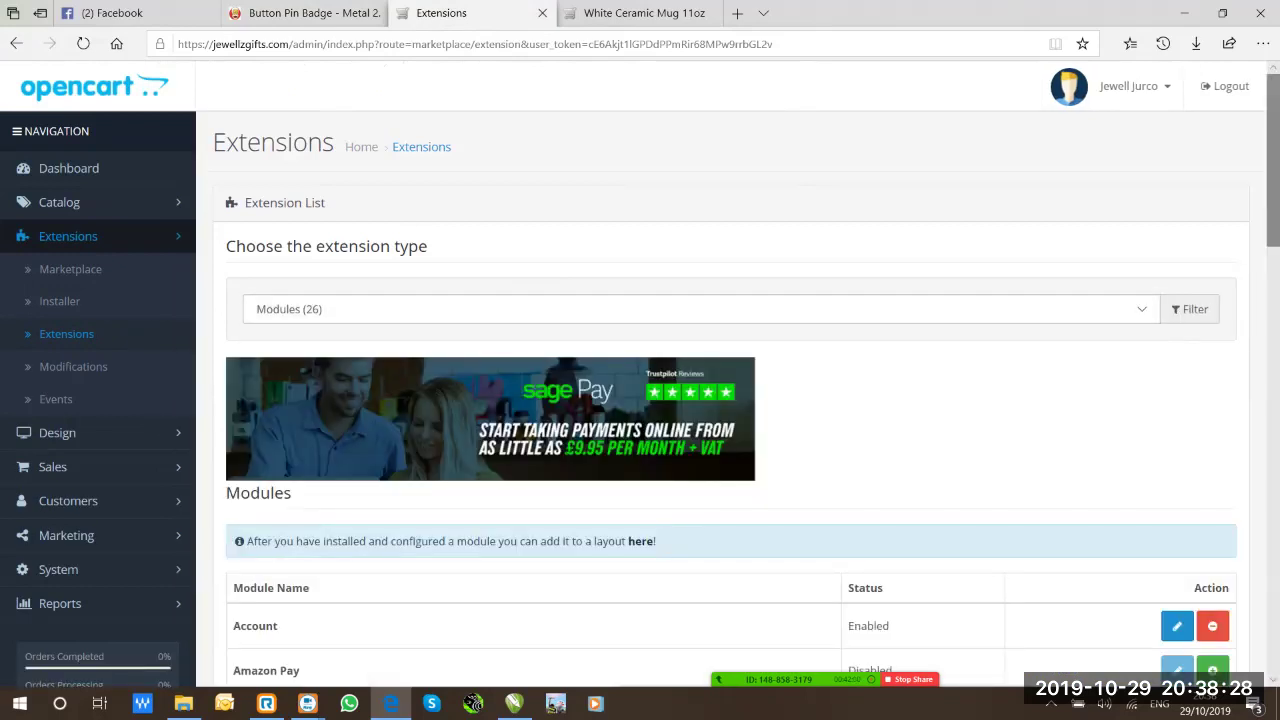
pyautogui.scroll(-5, 730, 380)
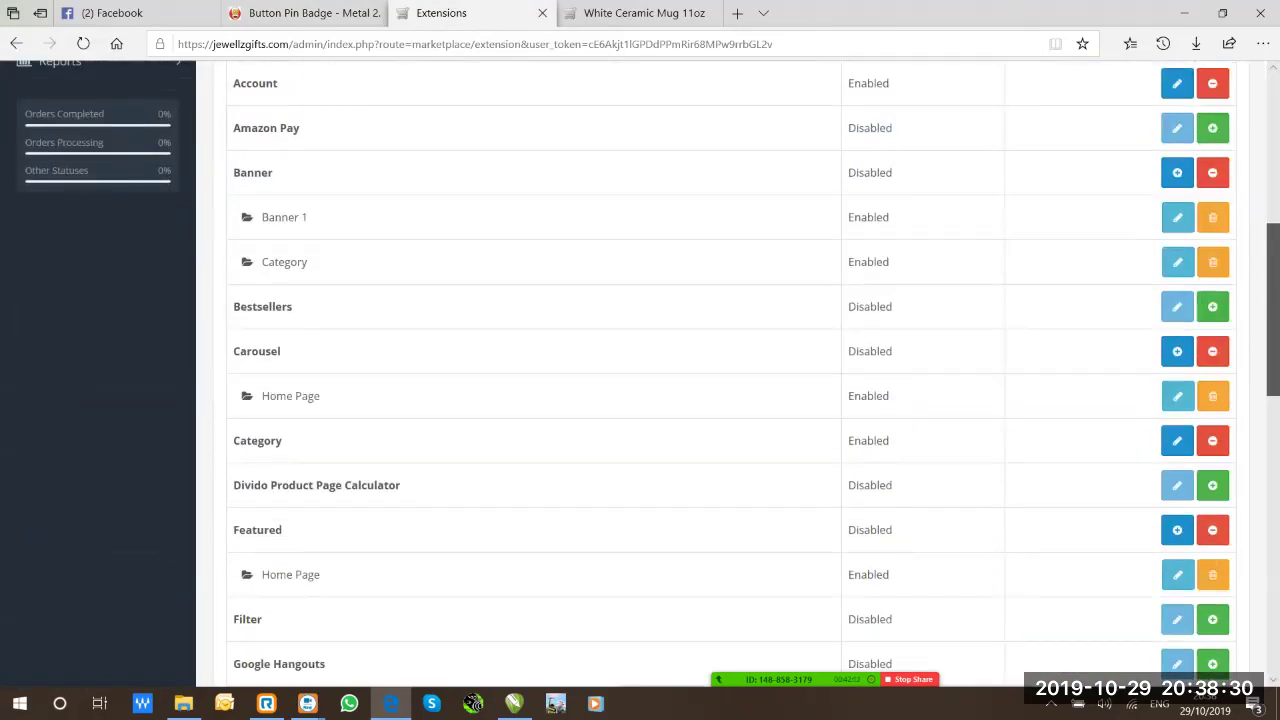
pyautogui.scroll(-2, 730, 380)
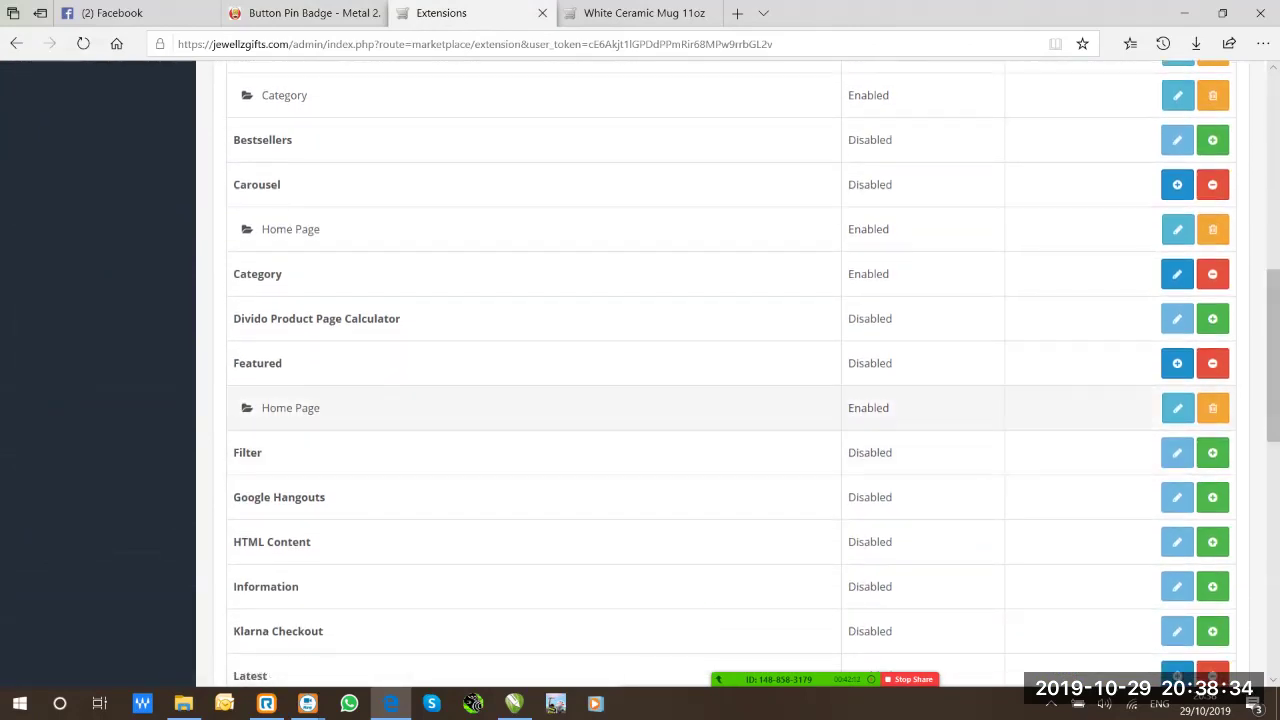
pyautogui.scroll(-4, 730, 408)
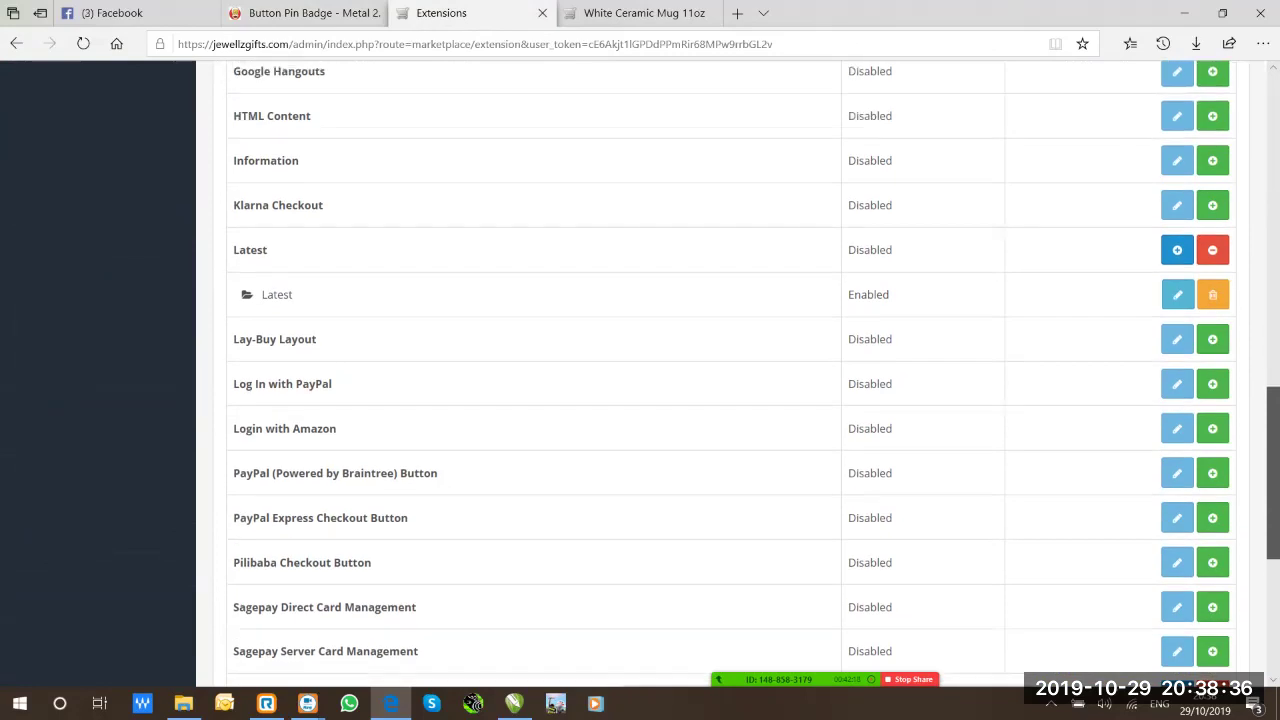
pyautogui.scroll(10, 730, 380)
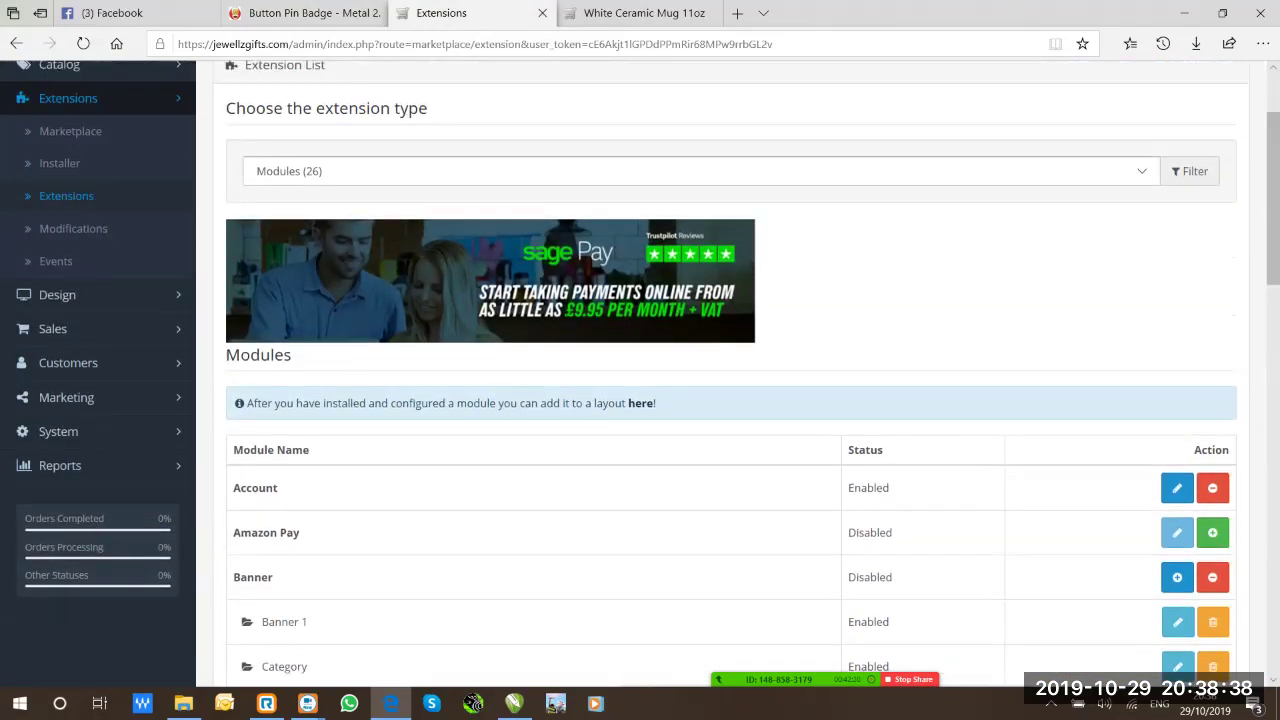
# Filter the extensions to Shipping and review the shipping methods from Australia Post to Weight Based Shipping
pyautogui.click(700, 171)
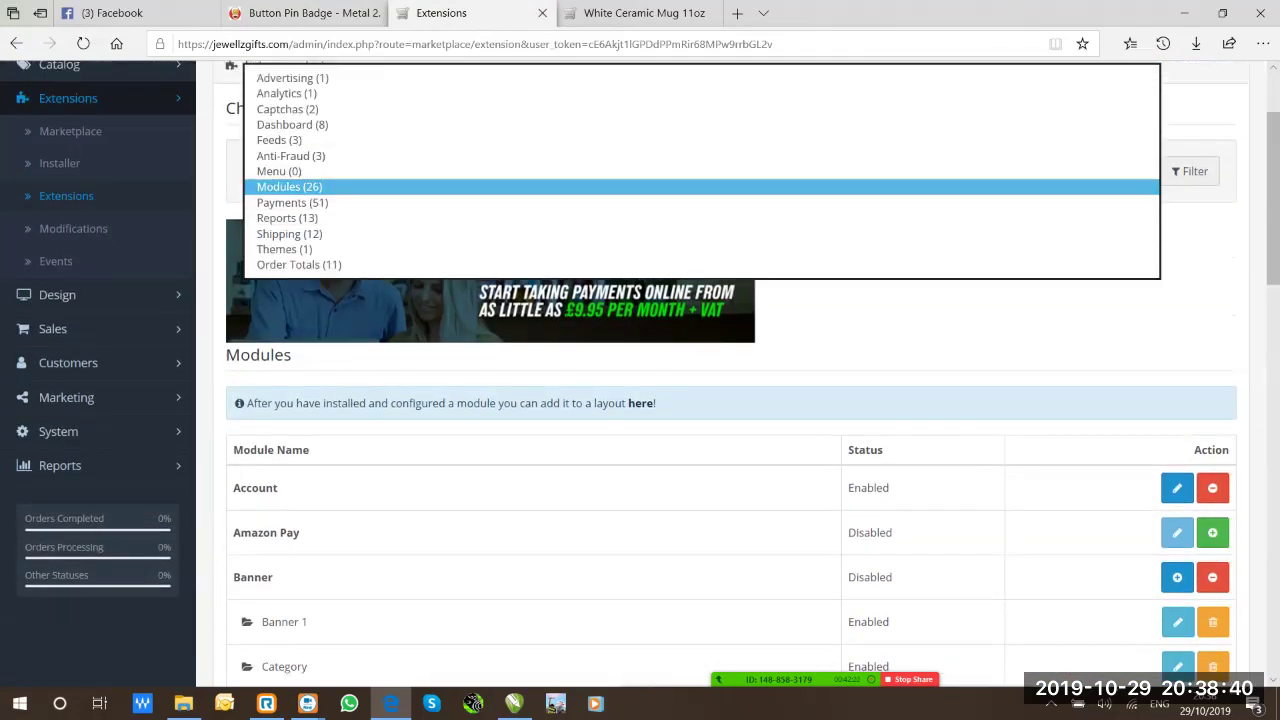
pyautogui.click(289, 233)
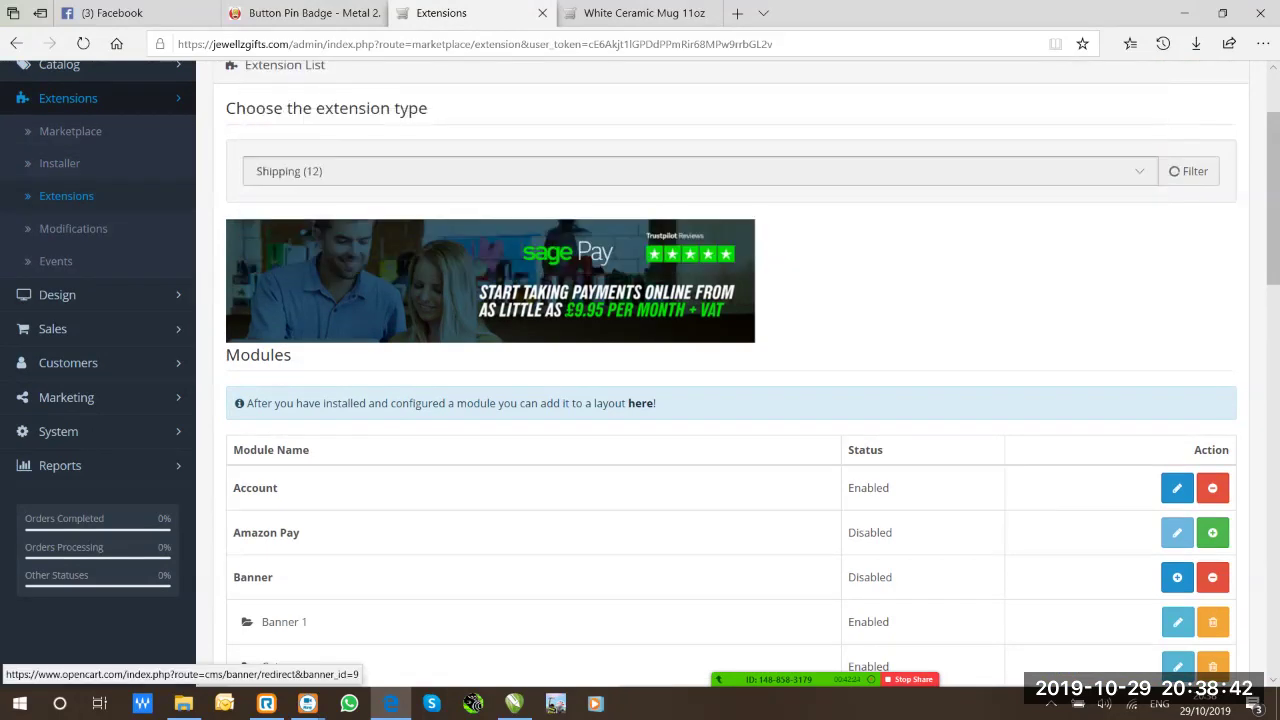
pyautogui.scroll(-3, 730, 380)
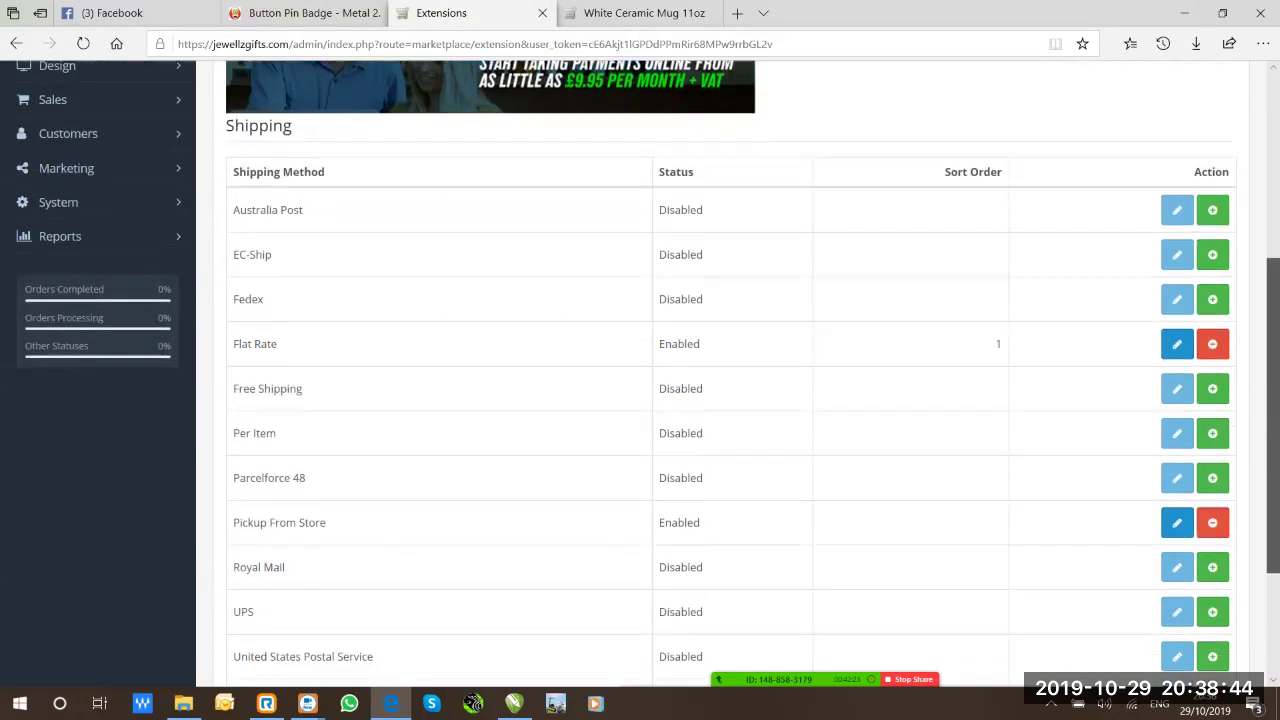
pyautogui.scroll(-2, 730, 380)
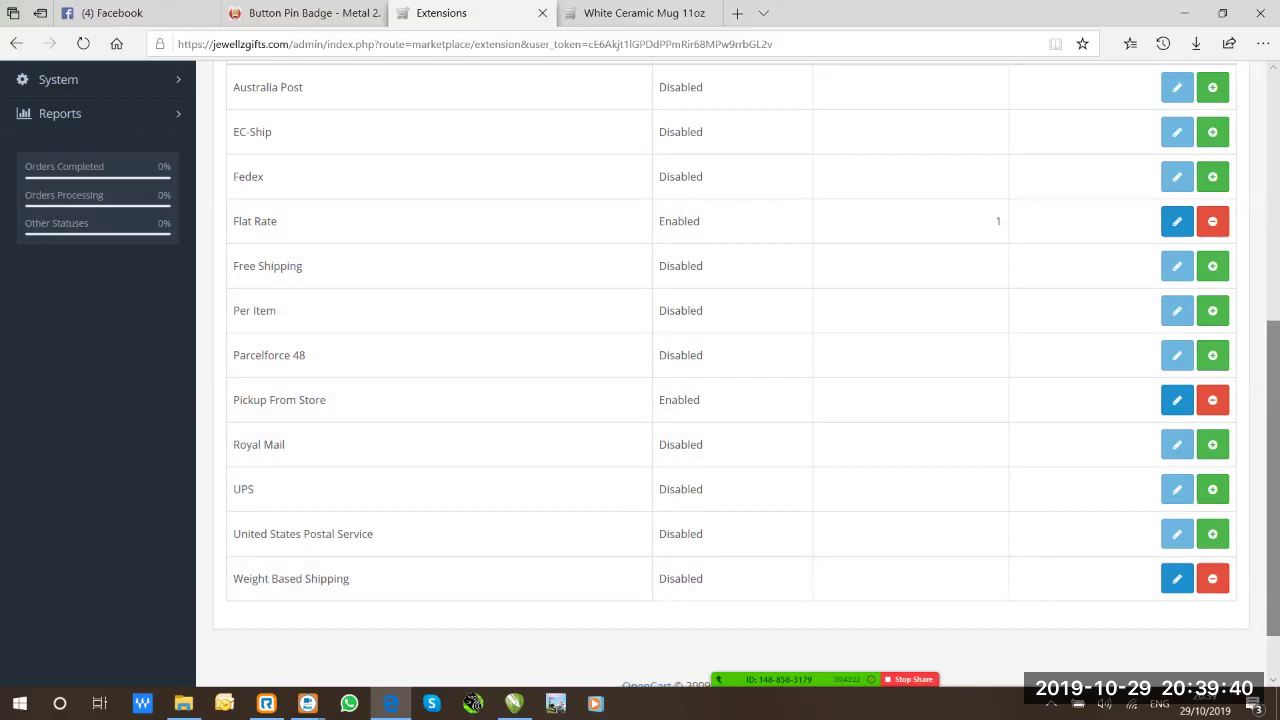
pyautogui.scroll(1, 730, 370)
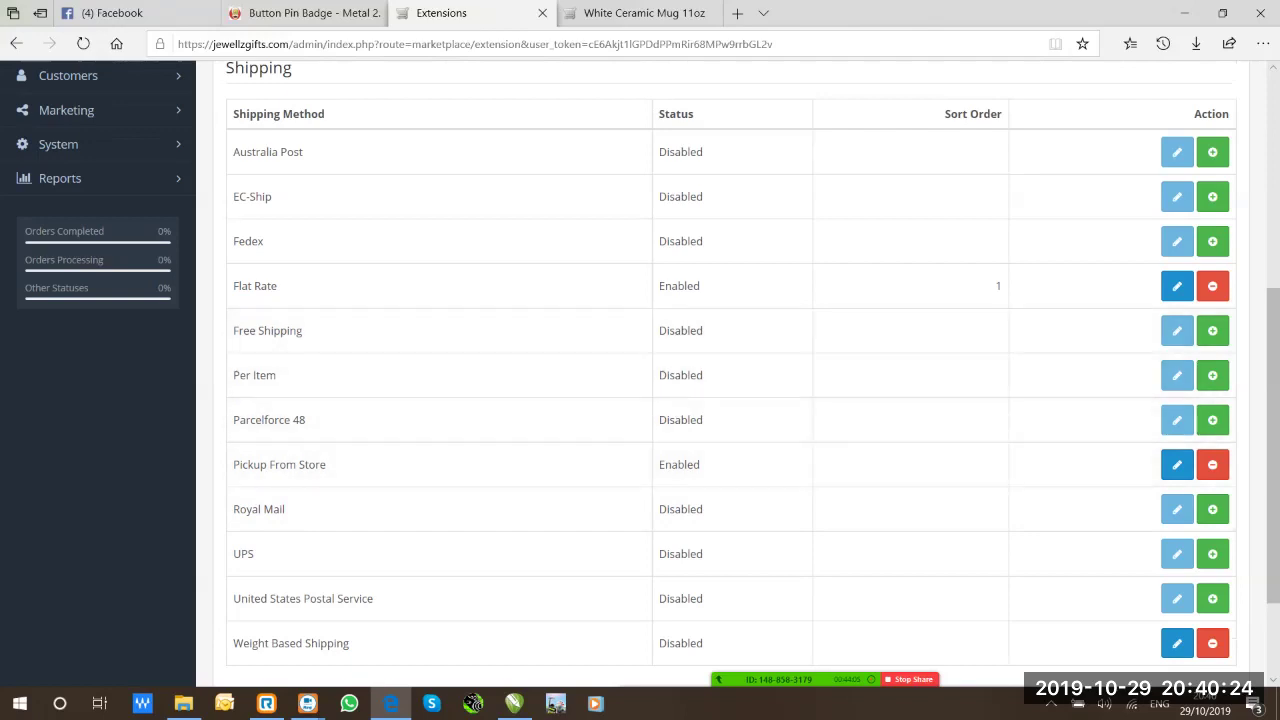
pyautogui.scroll(-1, 648, 374)
pyautogui.scroll(-1, 728, 374)
pyautogui.scroll(4, 728, 374)
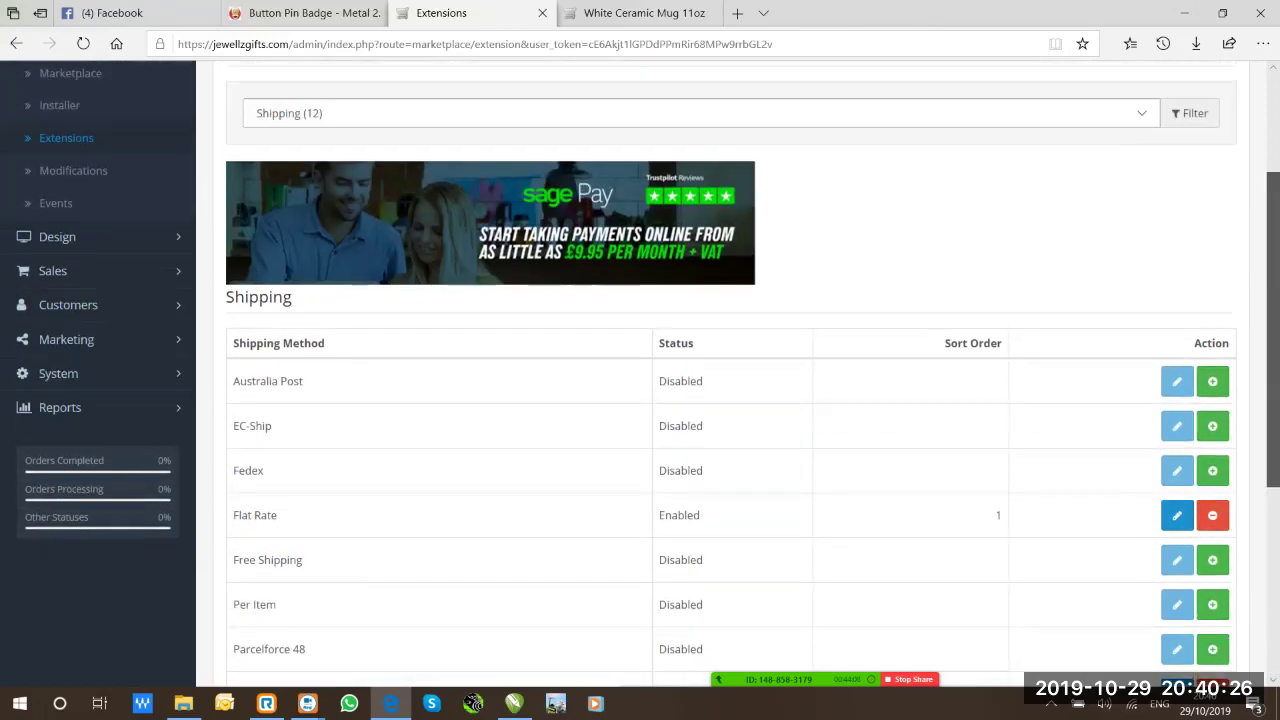
# Filter the extensions to Payments and review the payment methods, including the PayPal variants and Square
pyautogui.click(700, 144)
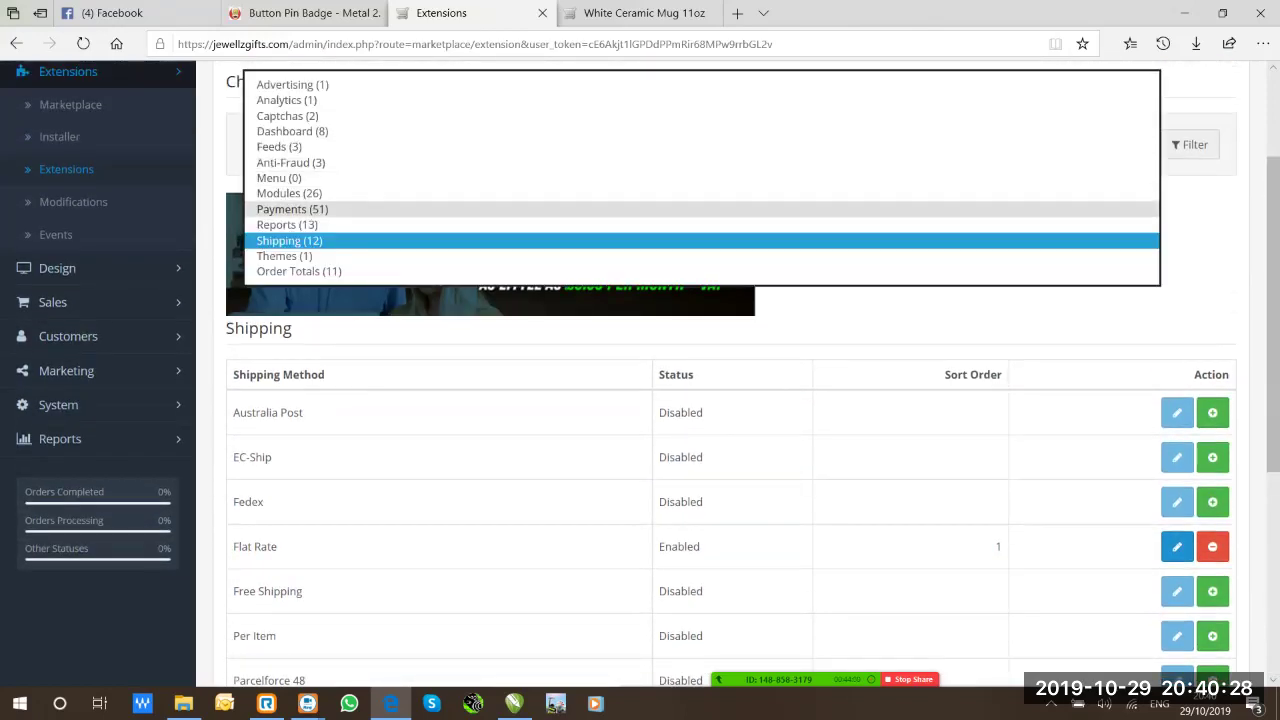
pyautogui.click(292, 209)
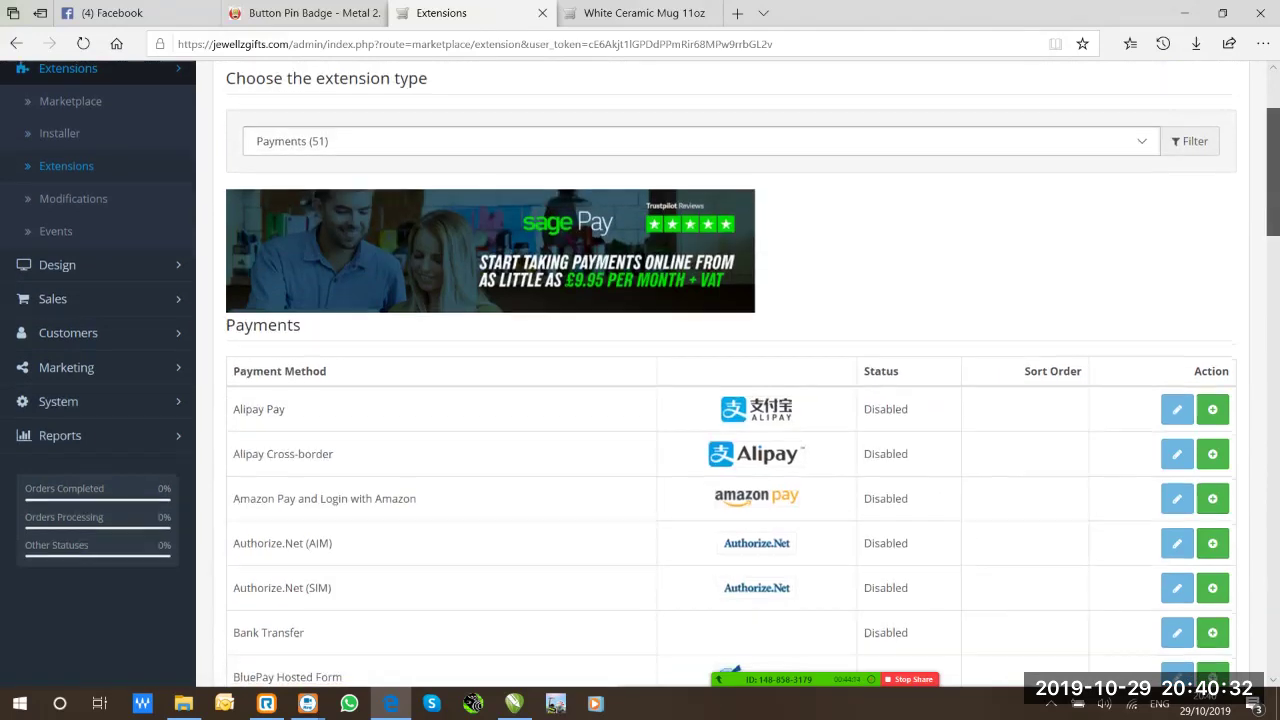
pyautogui.scroll(-4, 728, 374)
pyautogui.scroll(3, 728, 374)
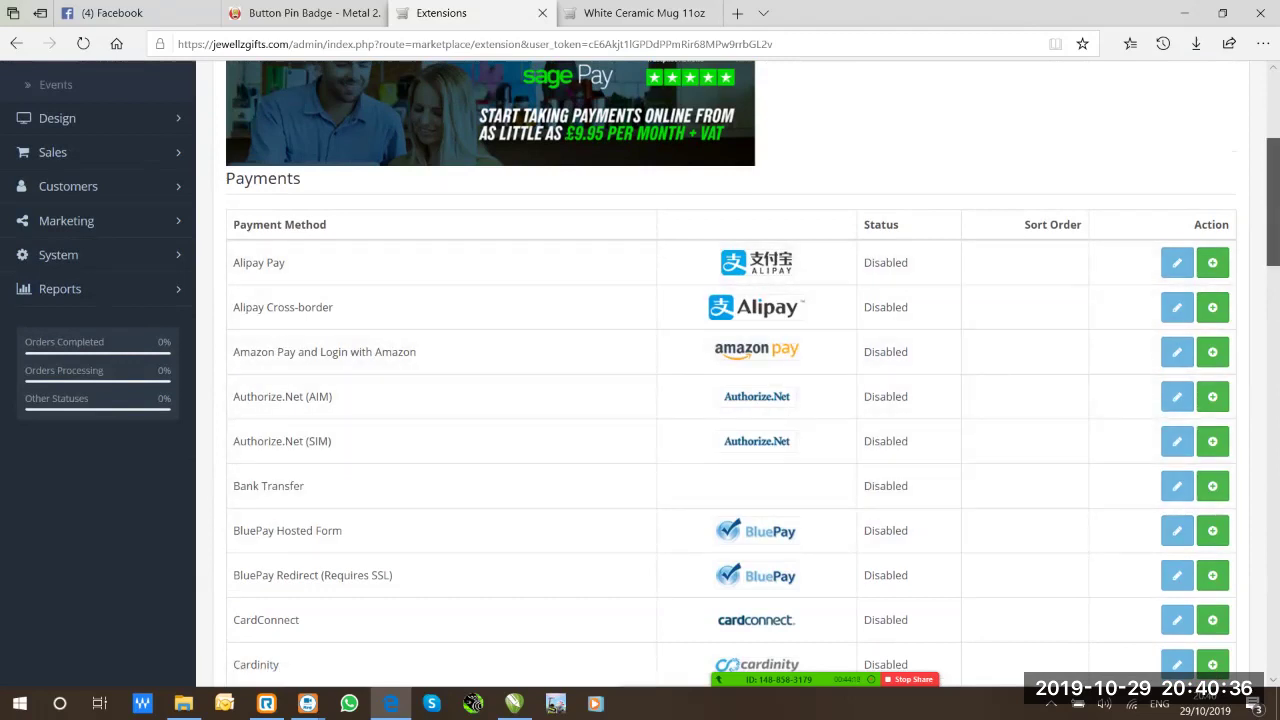
pyautogui.scroll(-5, 728, 374)
pyautogui.scroll(-9, 728, 374)
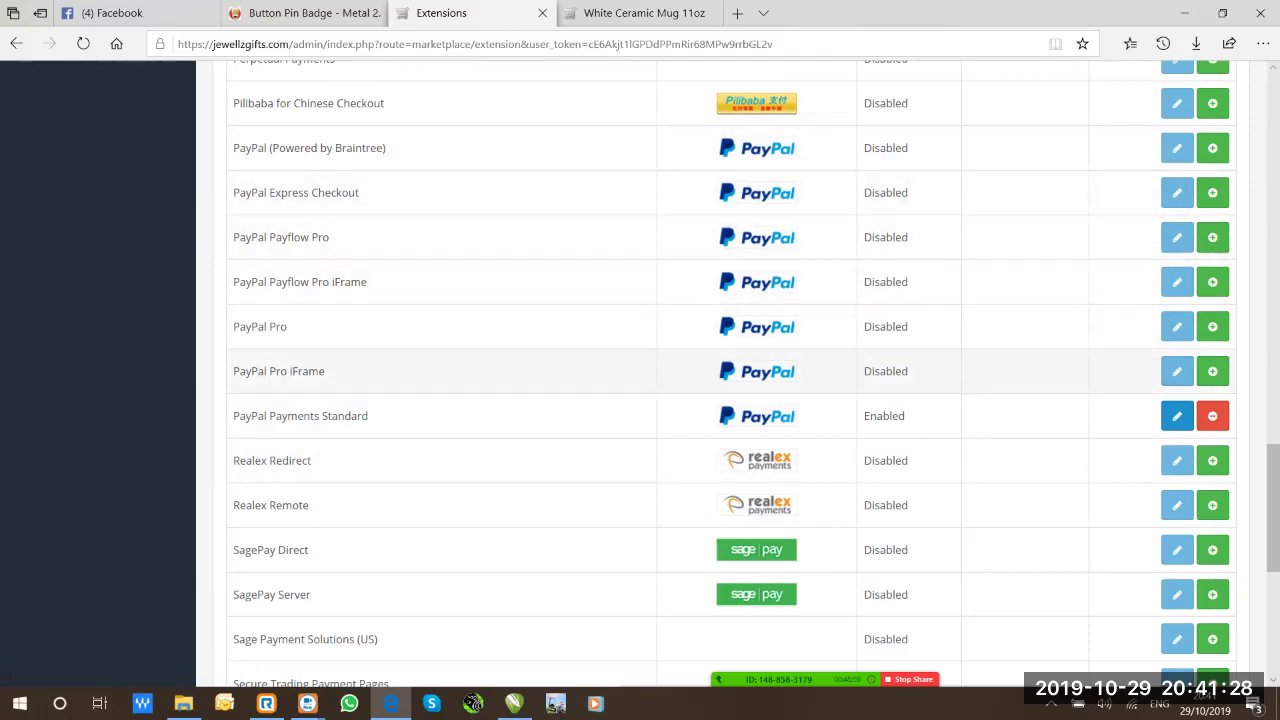
pyautogui.moveTo(290, 371); pyautogui.dragTo(311, 192)
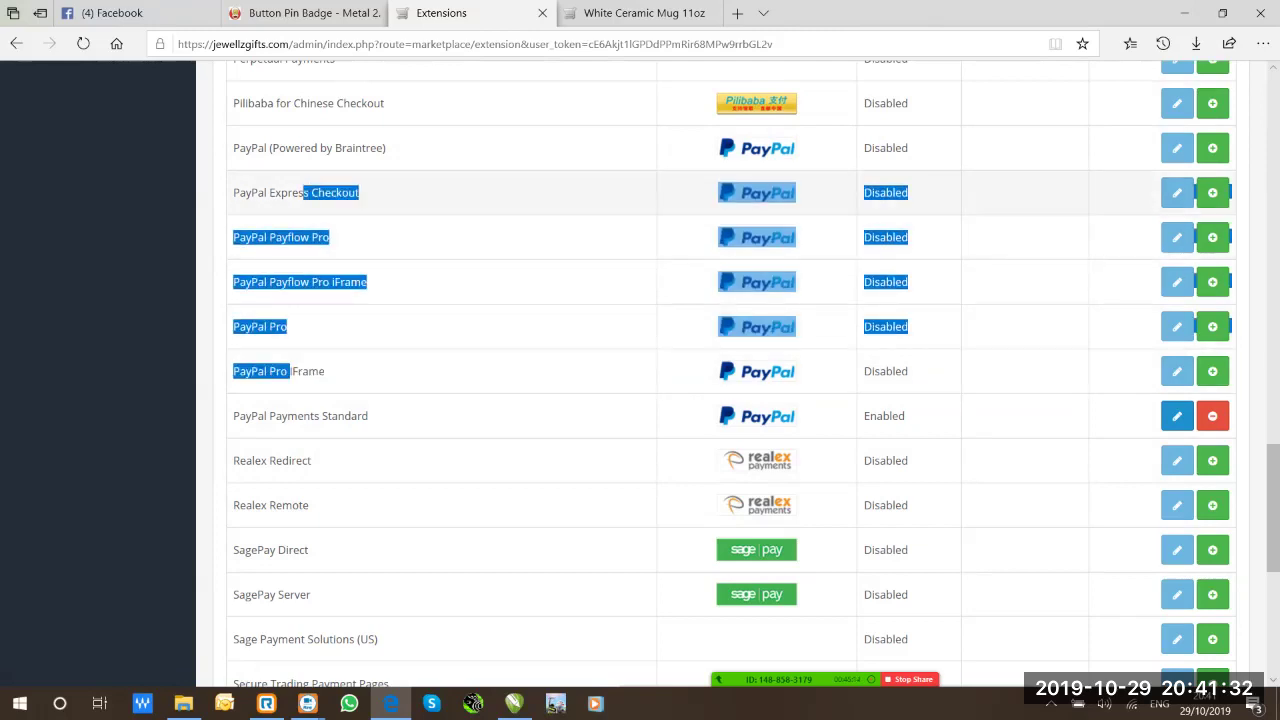
pyautogui.click(311, 192)
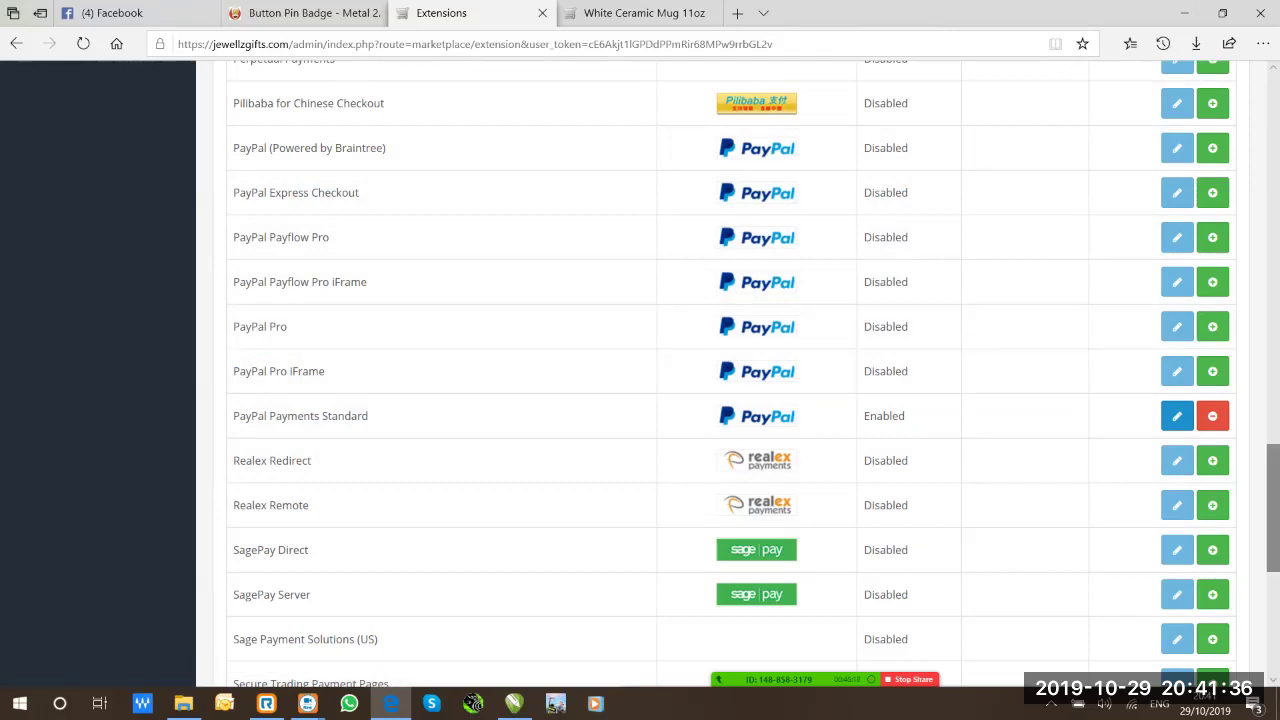
pyautogui.moveTo(1273, 505); pyautogui.dragTo(1273, 604)
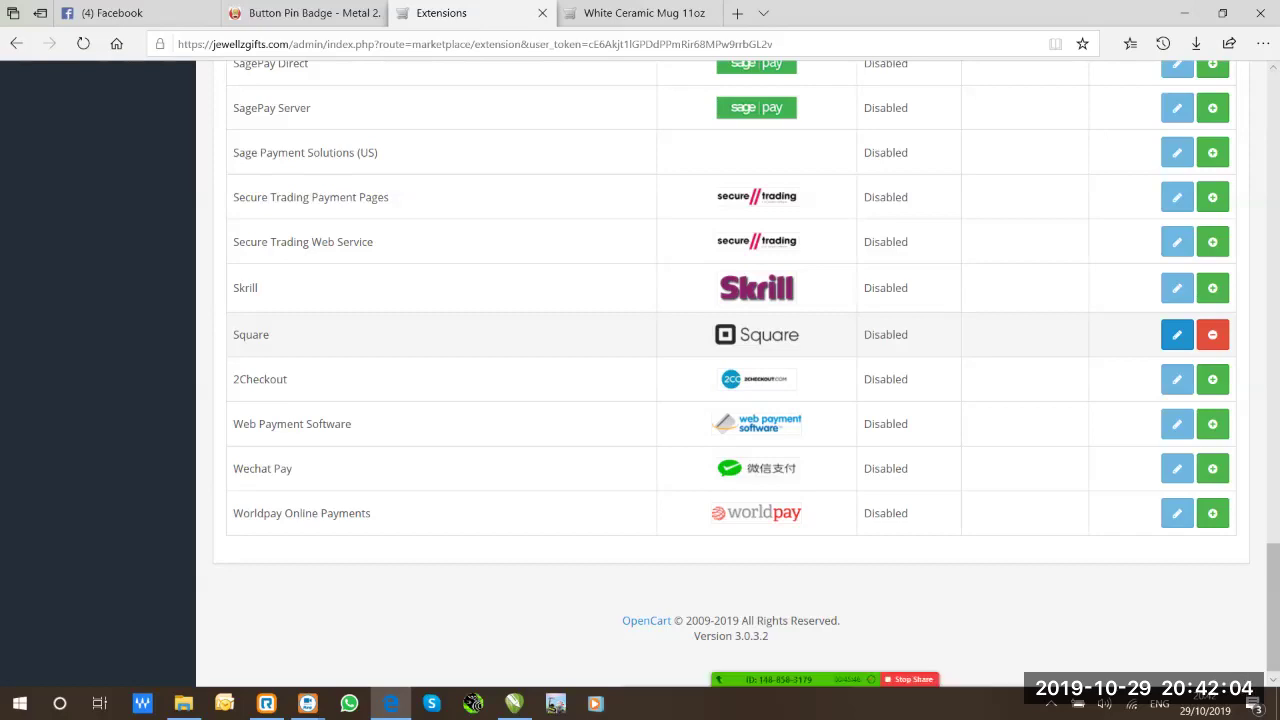
# Open the Square payment extension's settings, look through its connection and transaction fields, and return to the extensions list without saving
pyautogui.click(1177, 334)
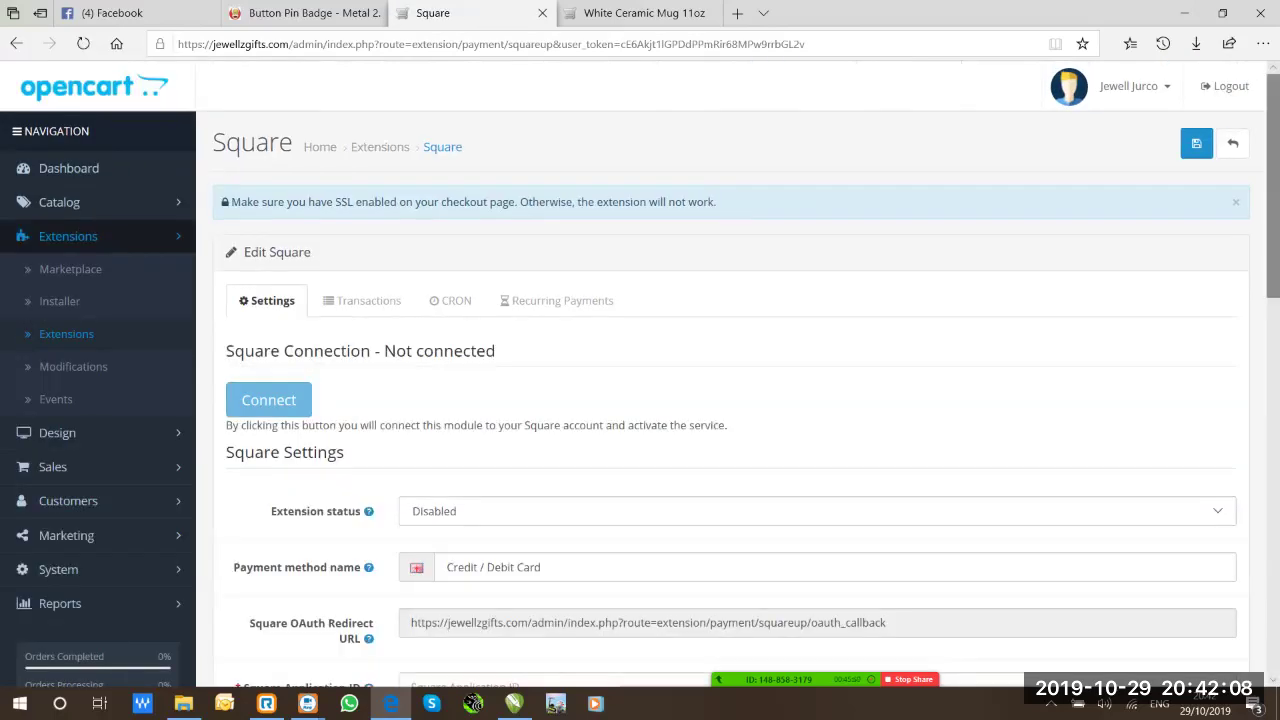
pyautogui.scroll(-2, 730, 400)
pyautogui.scroll(-1, 730, 400)
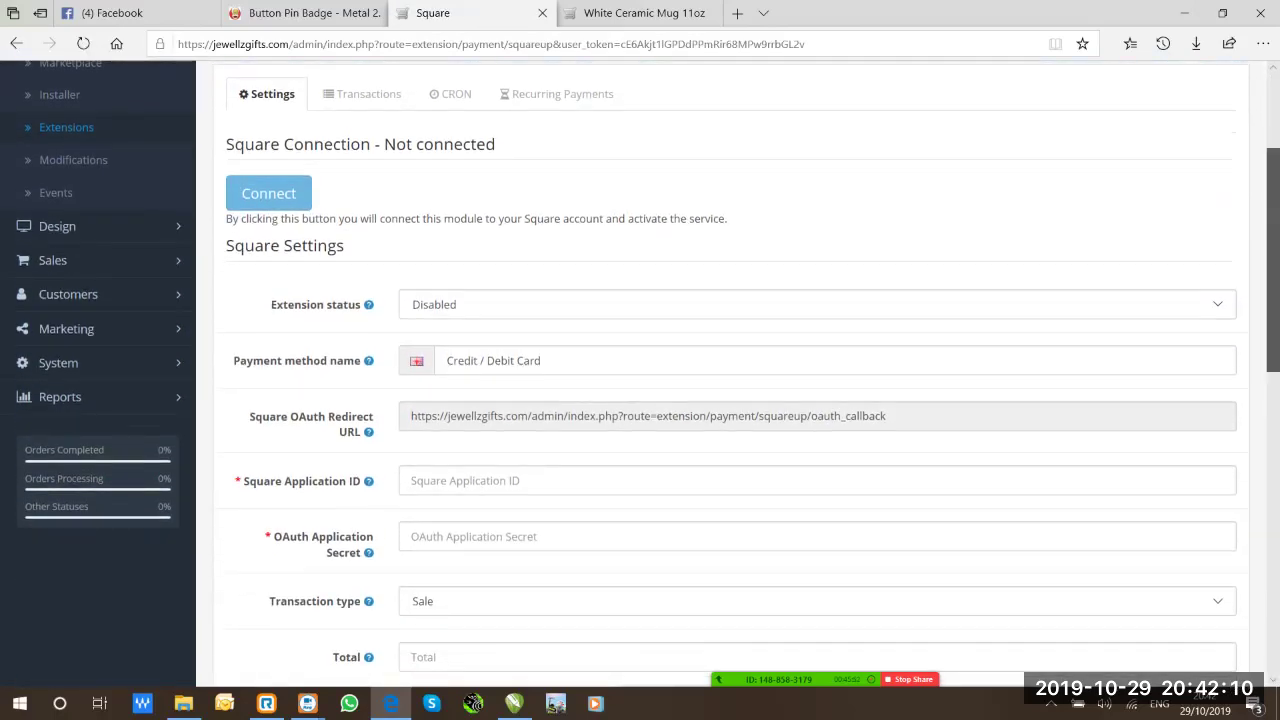
pyautogui.scroll(-2, 730, 400)
pyautogui.scroll(-3, 730, 400)
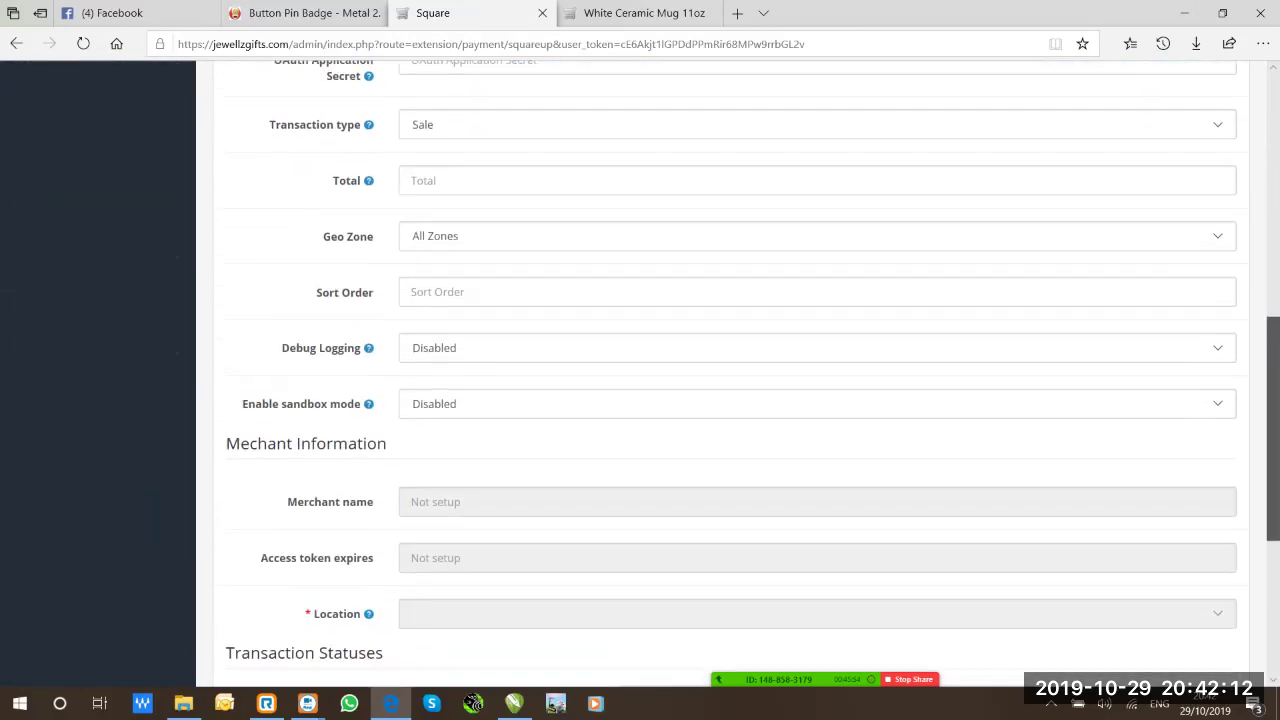
pyautogui.scroll(1, 730, 400)
pyautogui.scroll(6, 730, 400)
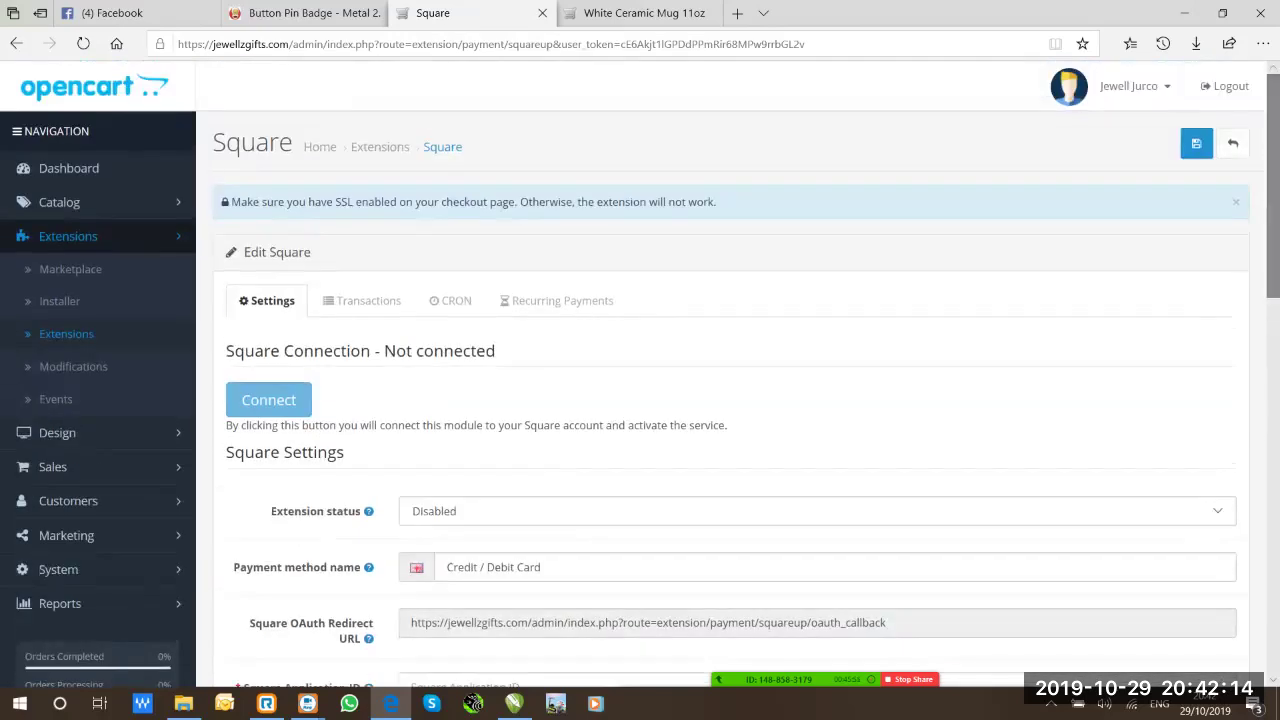
pyautogui.click(1232, 143)
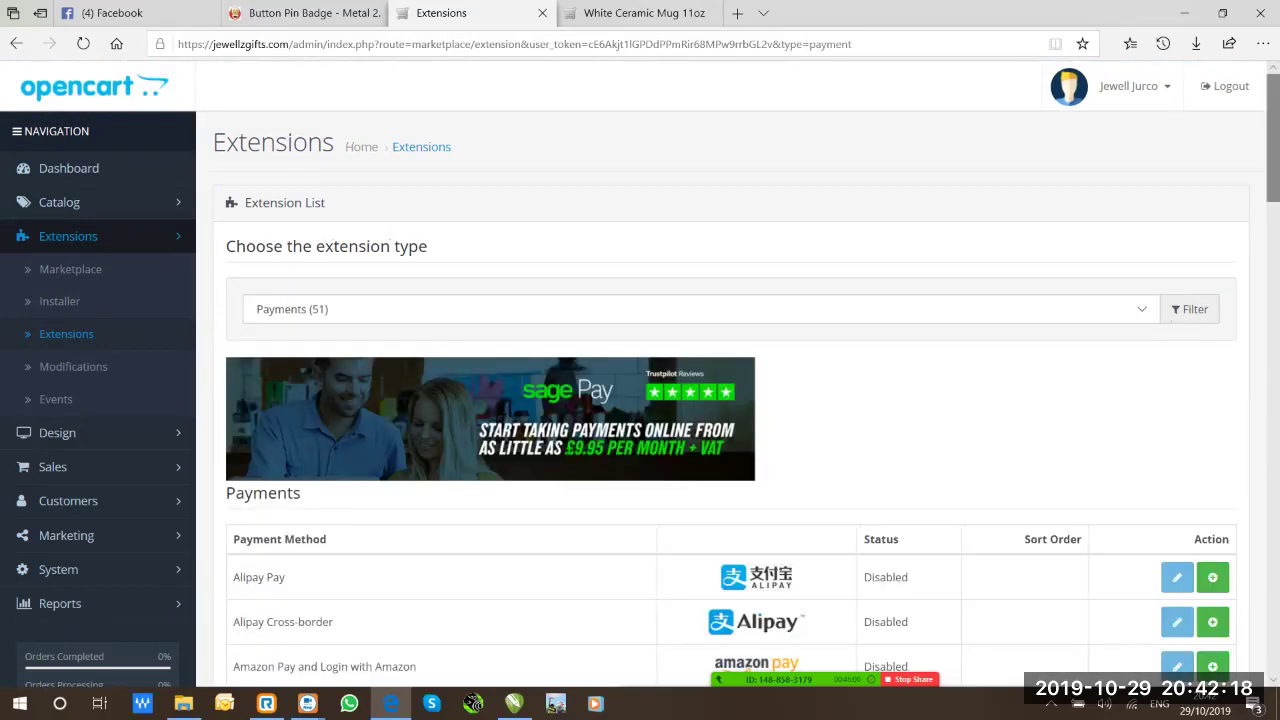
# Look through the full payment methods list again, down to Worldpay Online Payments and back to the extension type filter
pyautogui.scroll(-12, 730, 400)
pyautogui.scroll(-6, 730, 400)
pyautogui.scroll(-5, 730, 400)
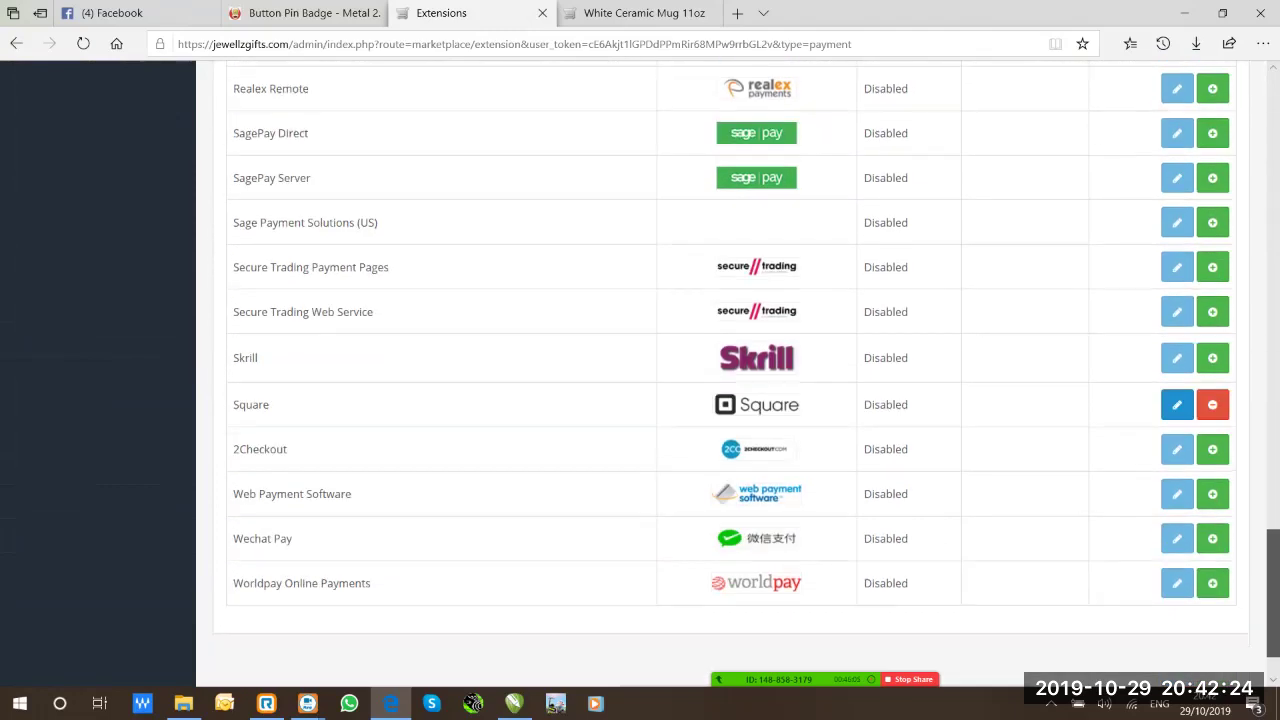
pyautogui.scroll(-1, 730, 400)
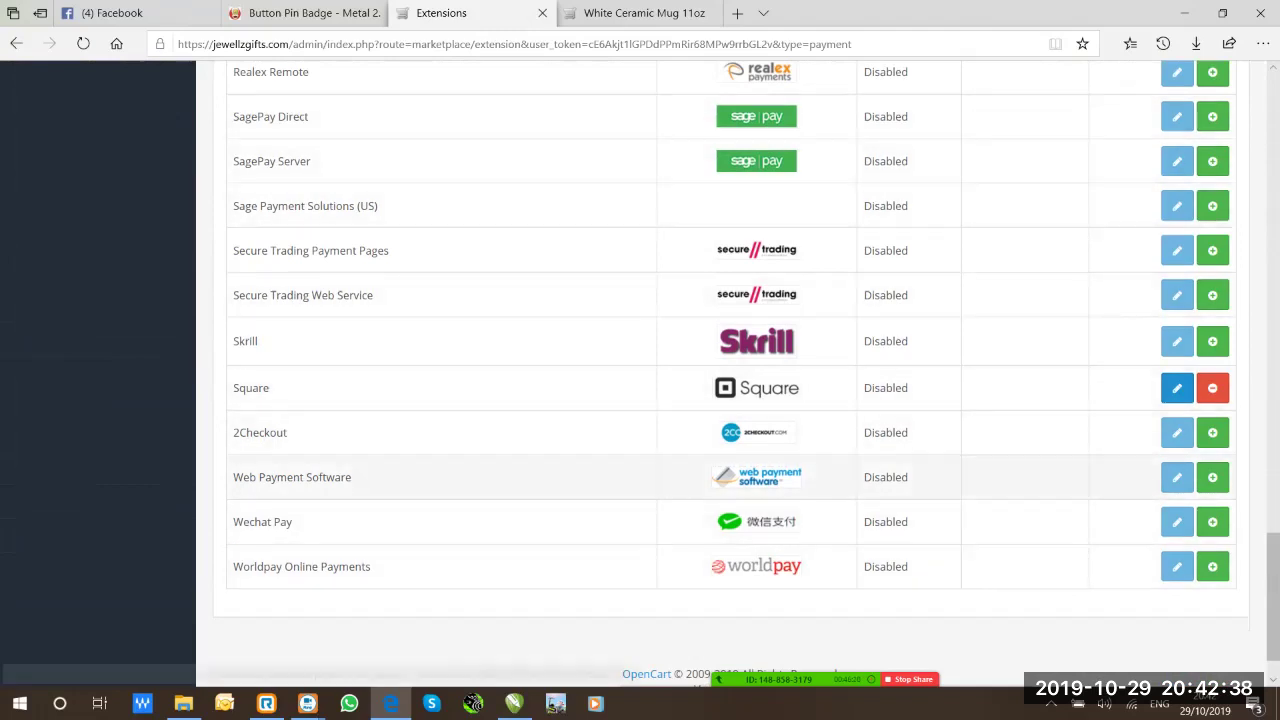
pyautogui.scroll(5, 640, 205)
pyautogui.scroll(6, 640, 205)
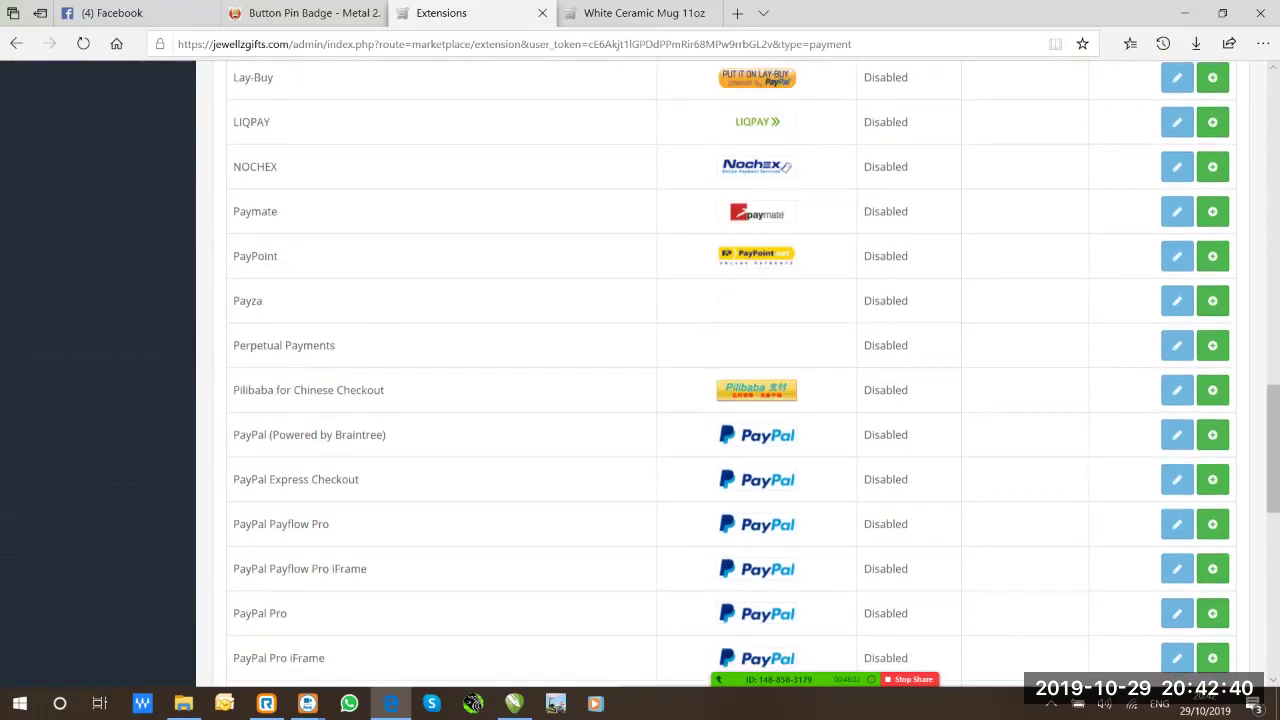
pyautogui.scroll(6, 640, 205)
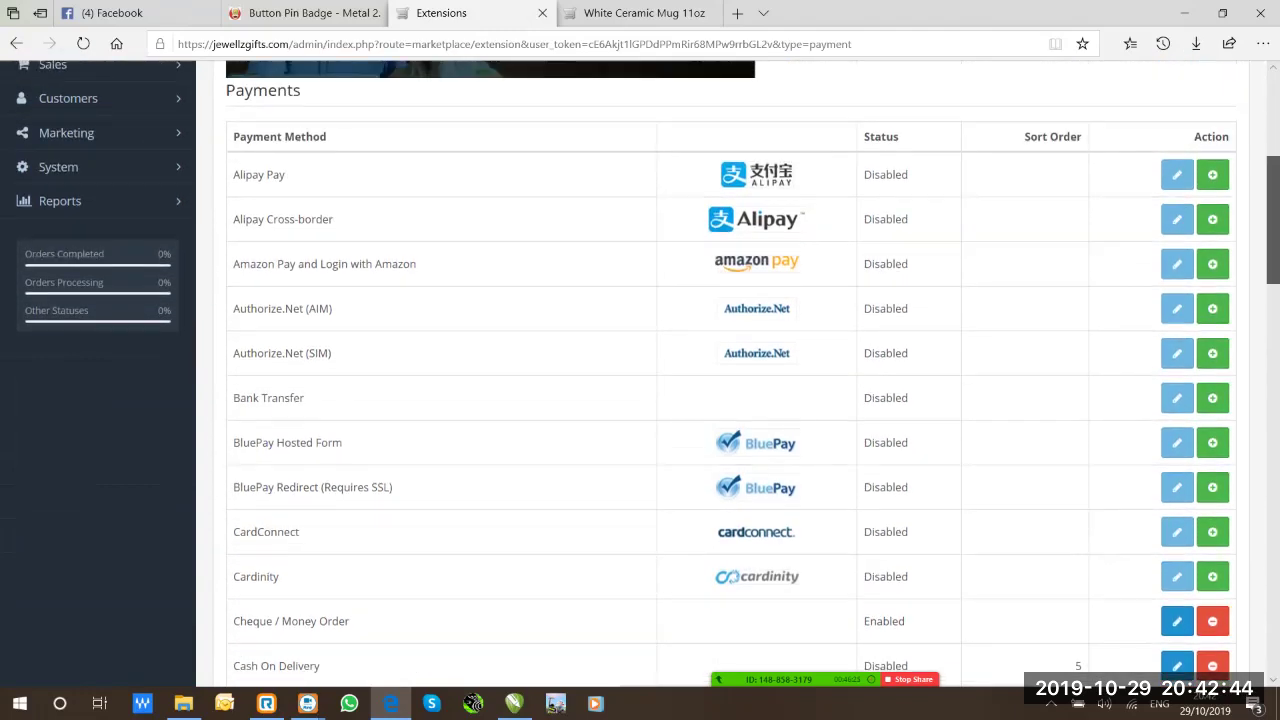
pyautogui.scroll(4, 640, 370)
pyautogui.scroll(-1, 640, 370)
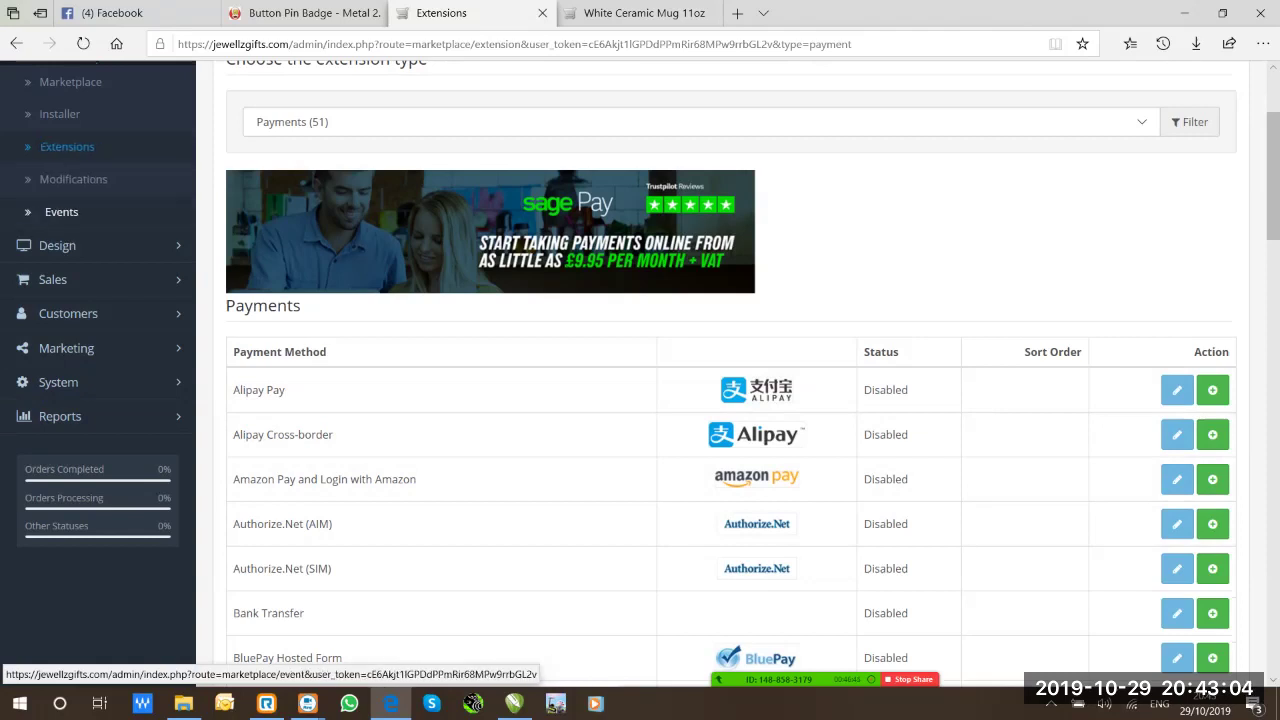
# Open the banner list under Design, view the slideshow on The Laughing Professor's home page, and return to the banner list
pyautogui.click(60, 245)
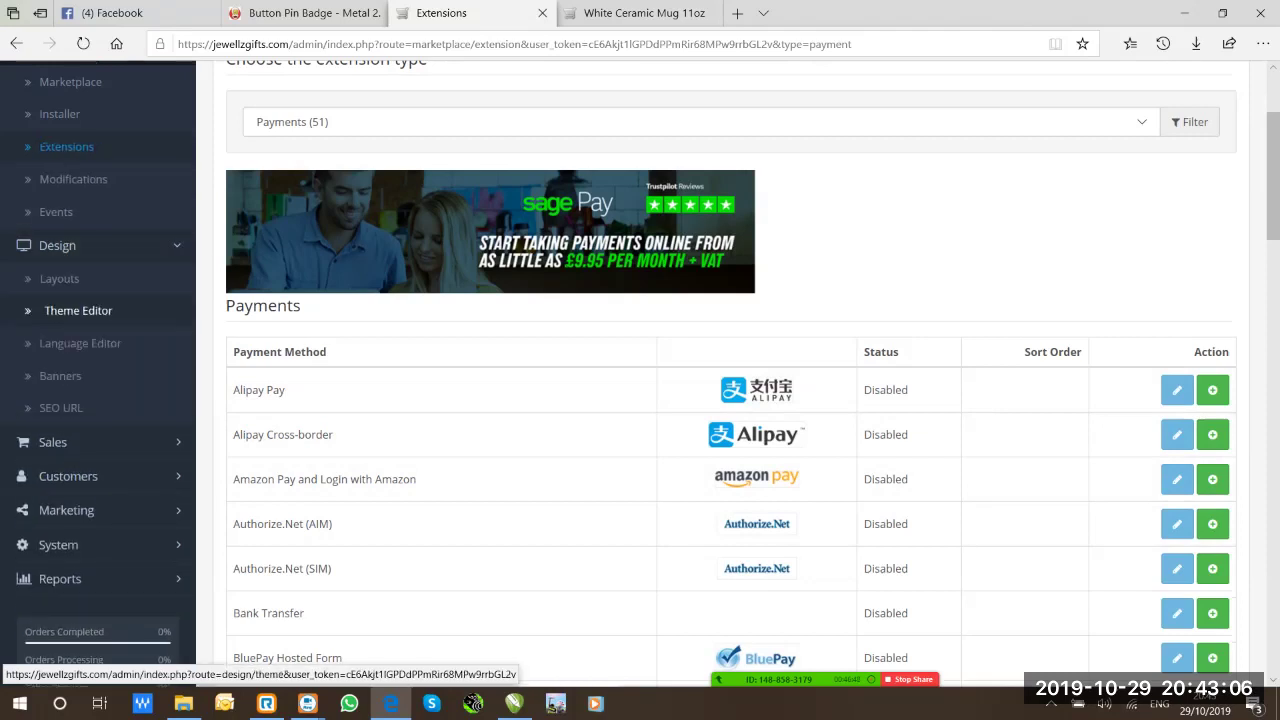
pyautogui.click(68, 376)
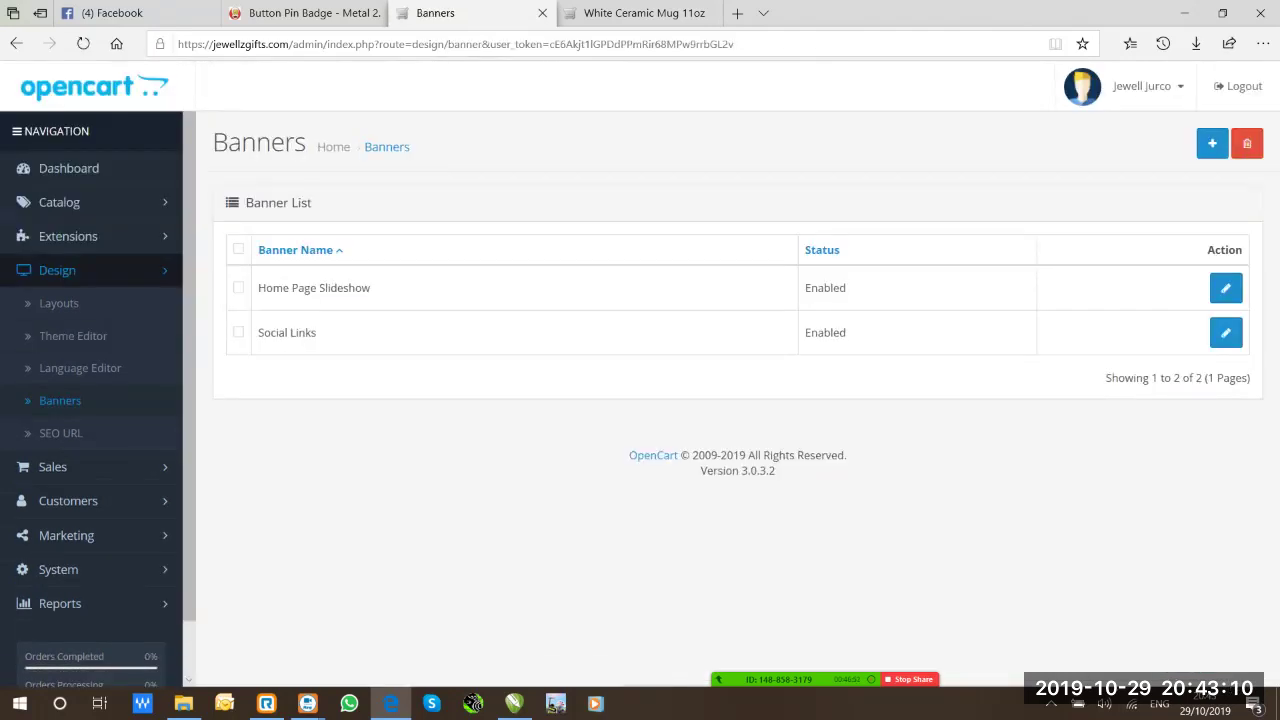
pyautogui.hotkey('ctrl', 'shift', 'Tab')
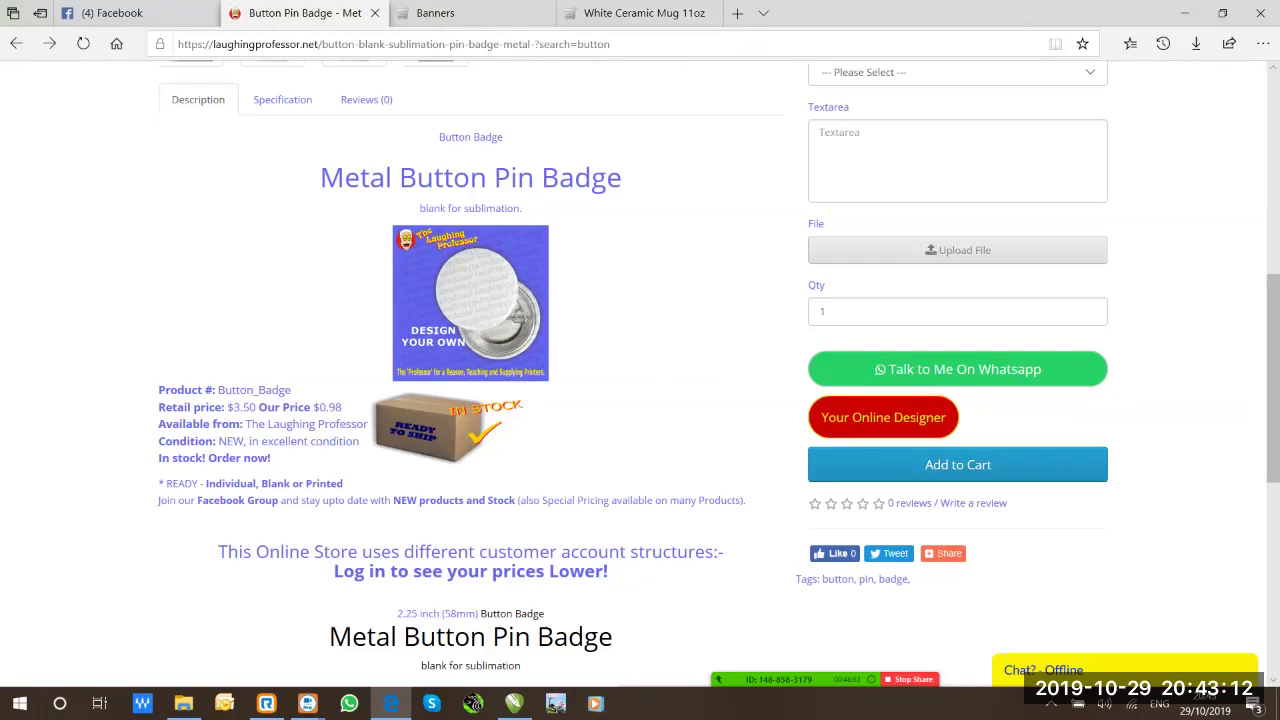
pyautogui.press('Home')
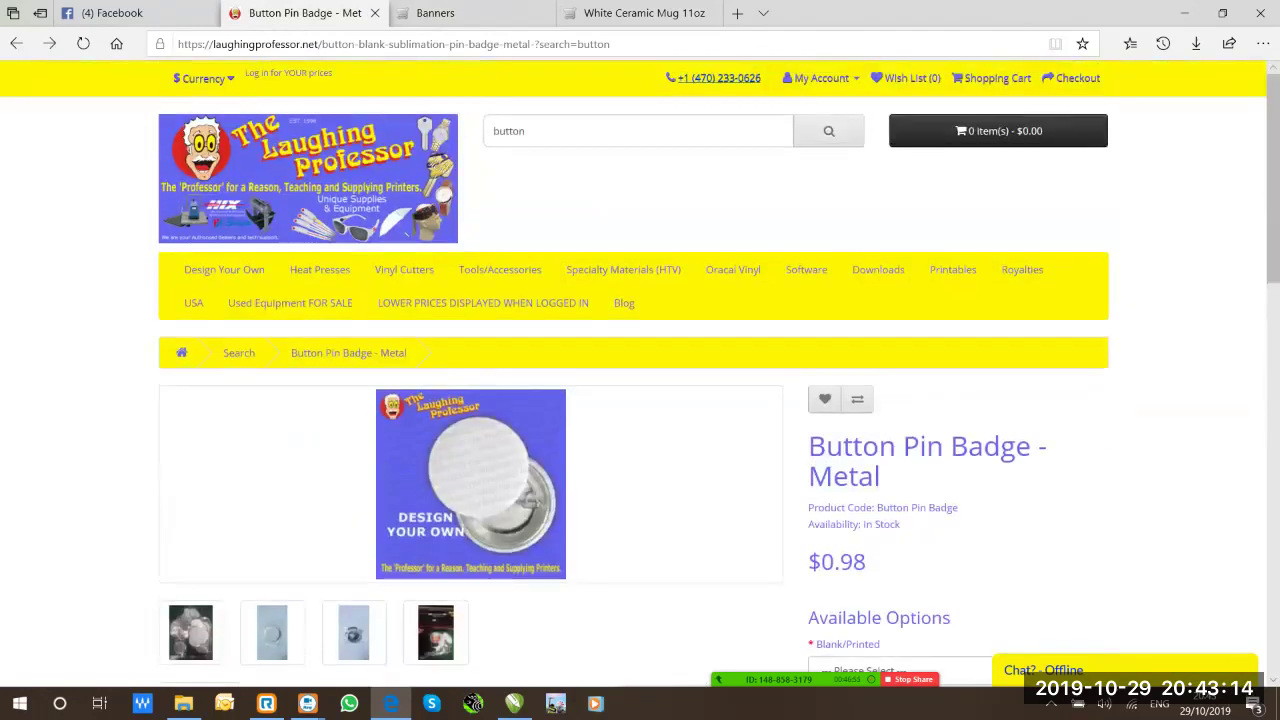
pyautogui.click(181, 352)
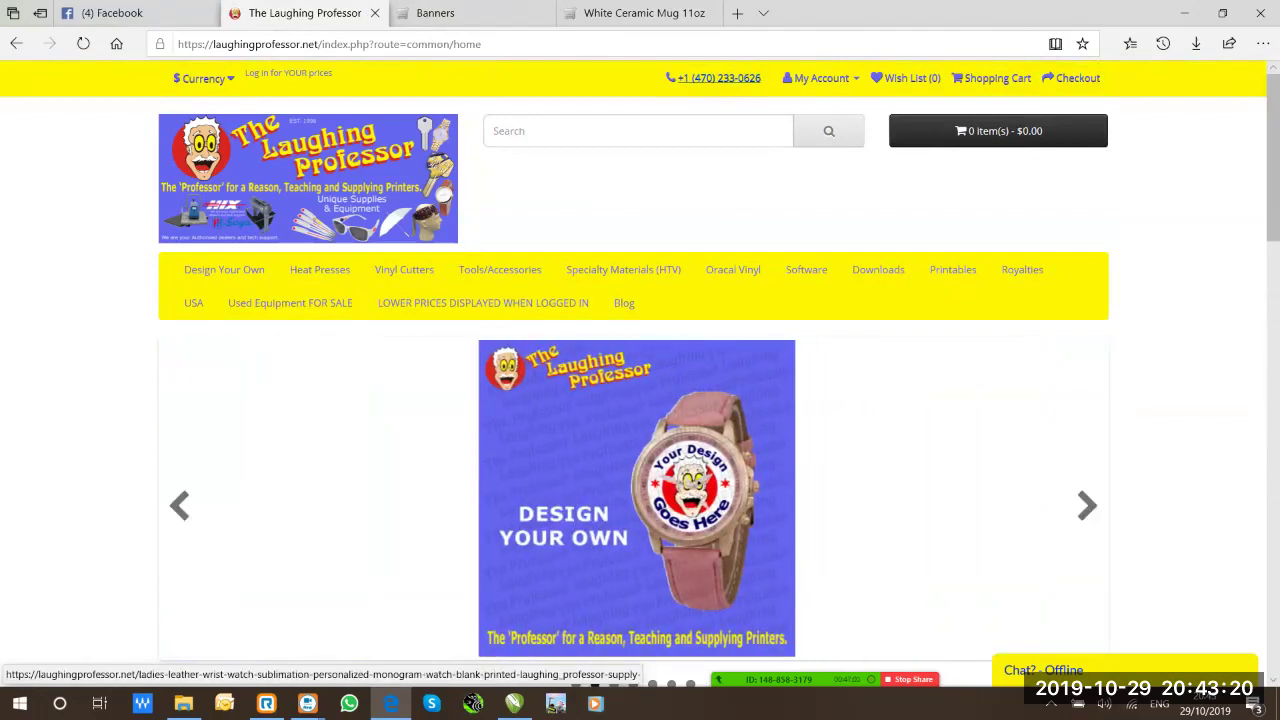
pyautogui.hotkey('ctrl', 'Tab')
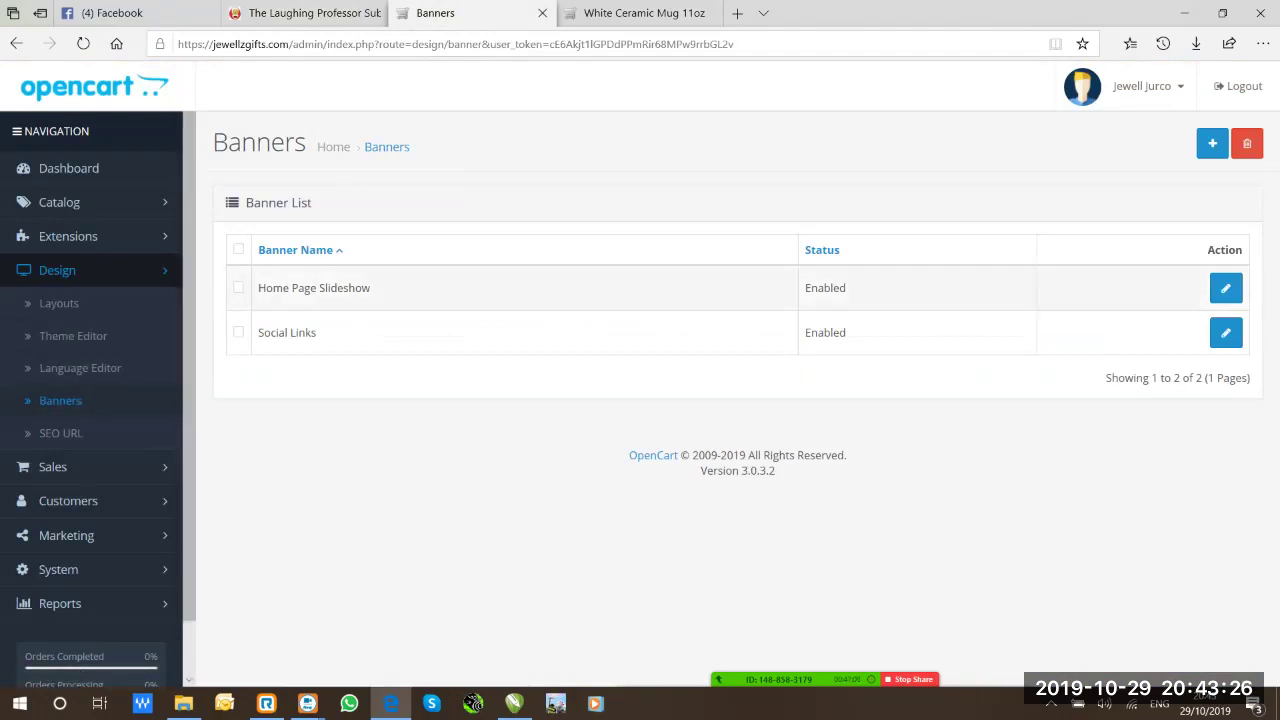
# Open the Home Page Slideshow banner for editing and add an empty slide row below the photo slate slide
pyautogui.click(1226, 288)
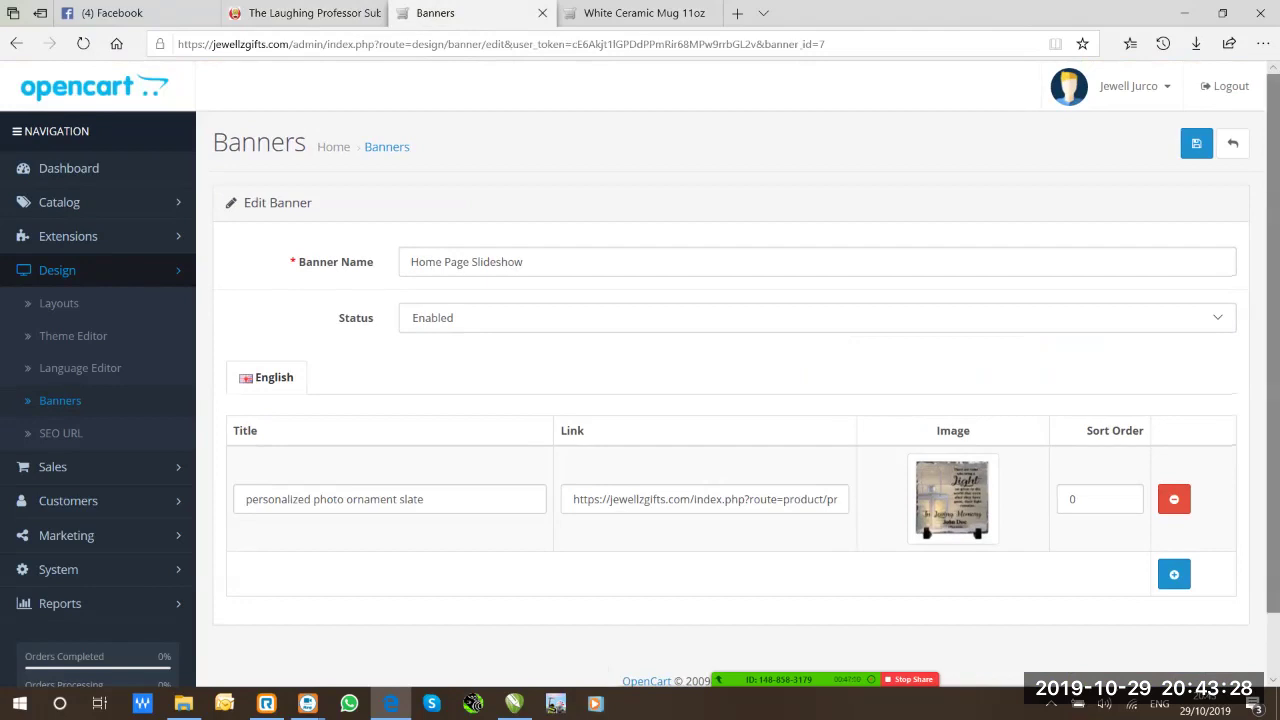
pyautogui.scroll(-1, 1174, 503)
pyautogui.click(1174, 503)
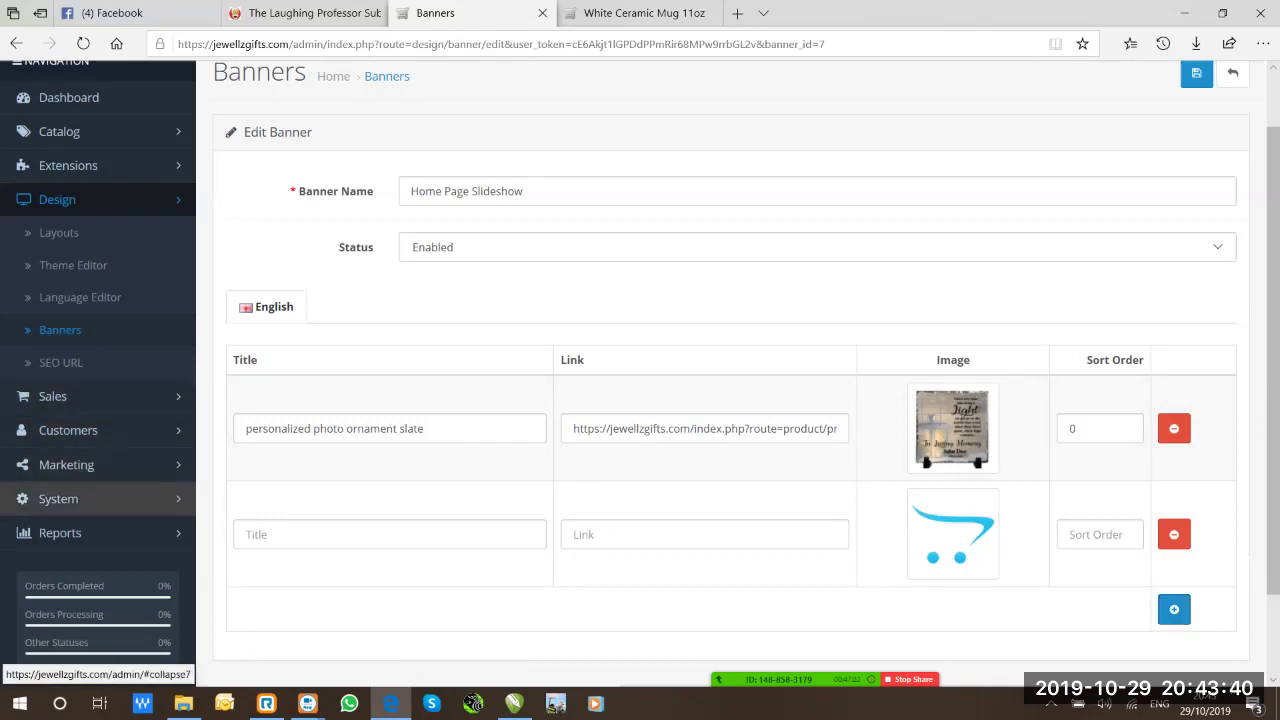
pyautogui.click(60, 498)
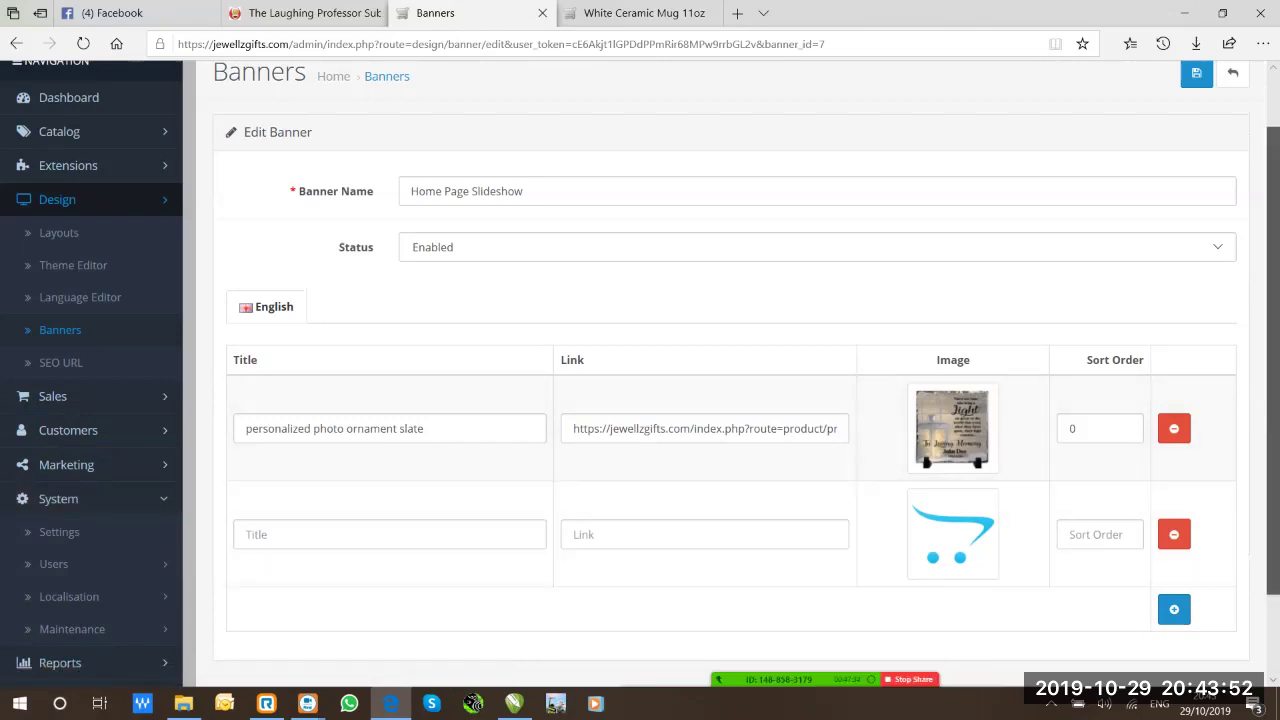
pyautogui.scroll(-1, 730, 380)
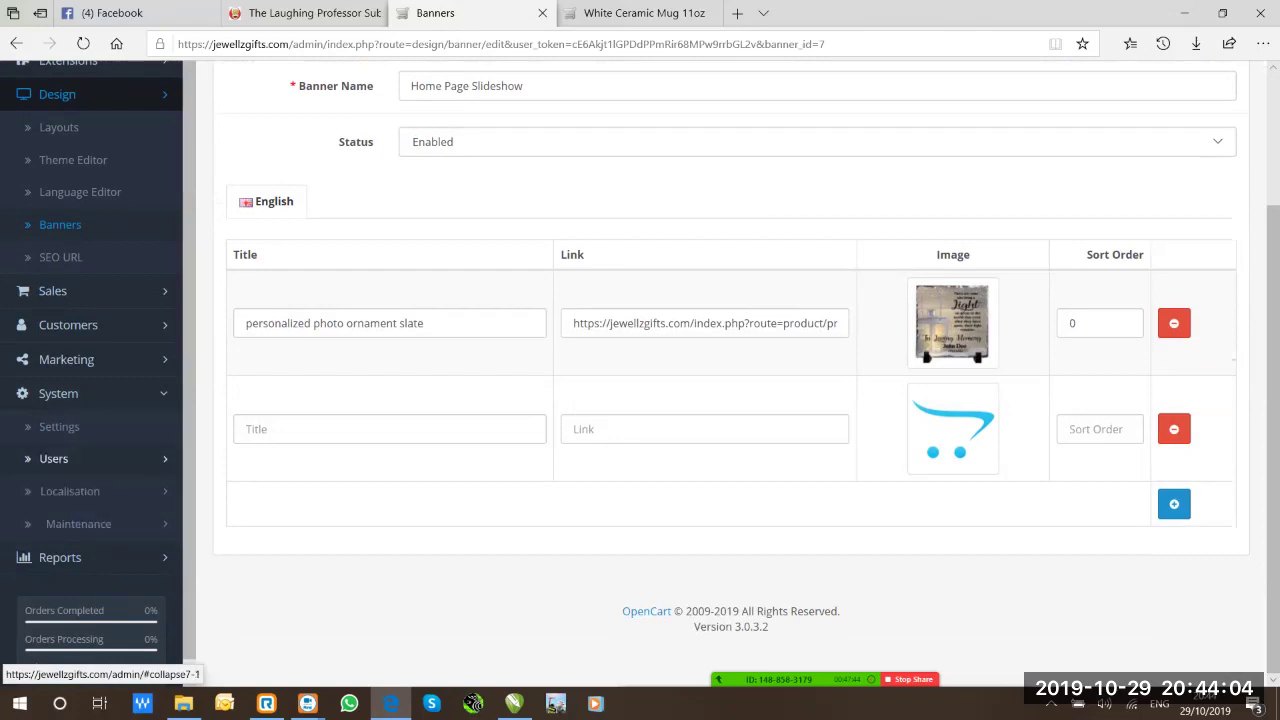
pyautogui.click(60, 393)
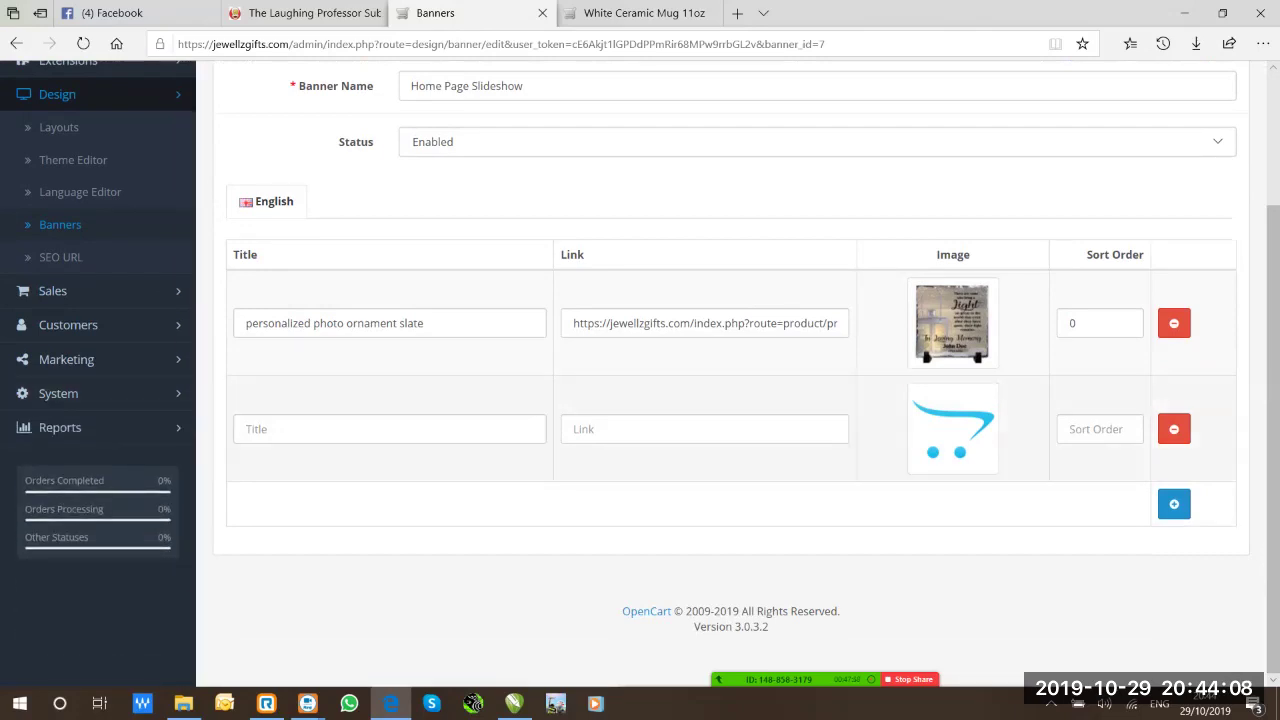
pyautogui.scroll(2, 640, 380)
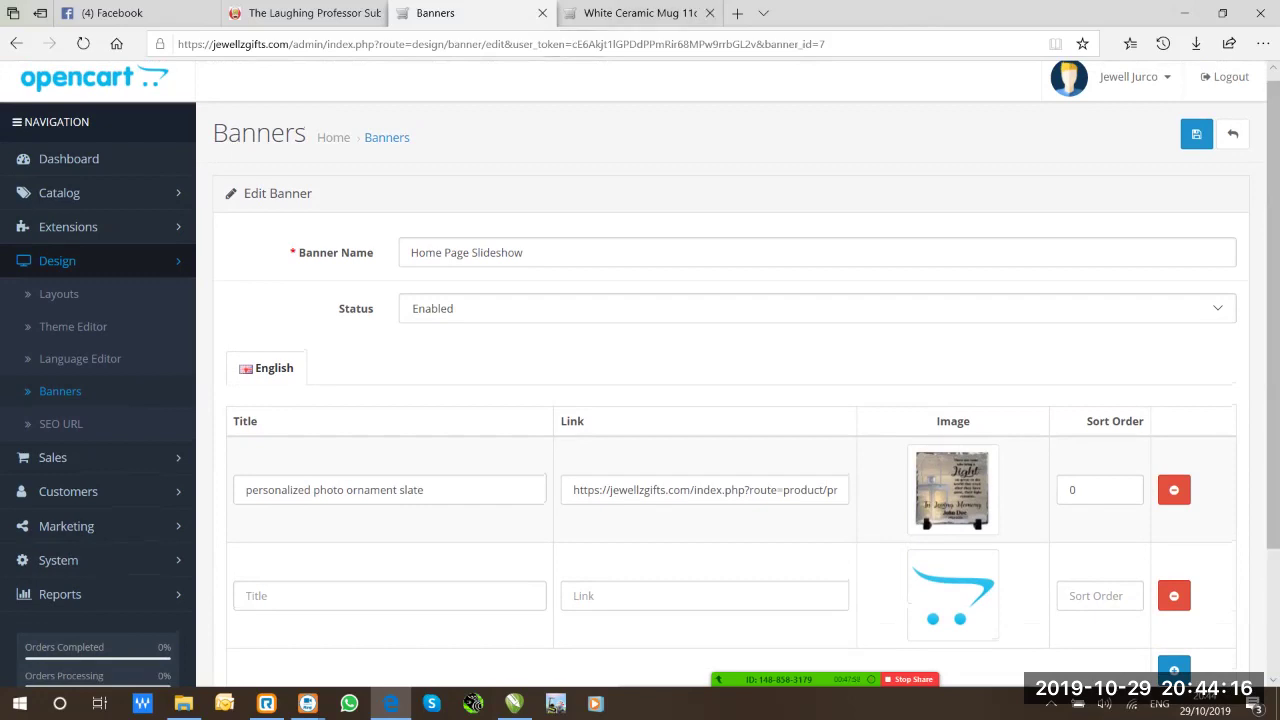
# Open the Jewell's Jewelz storefront home page and review its slideshow, latest and featured products and social links carousel
pyautogui.click(645, 13)
pyautogui.click(181, 288)
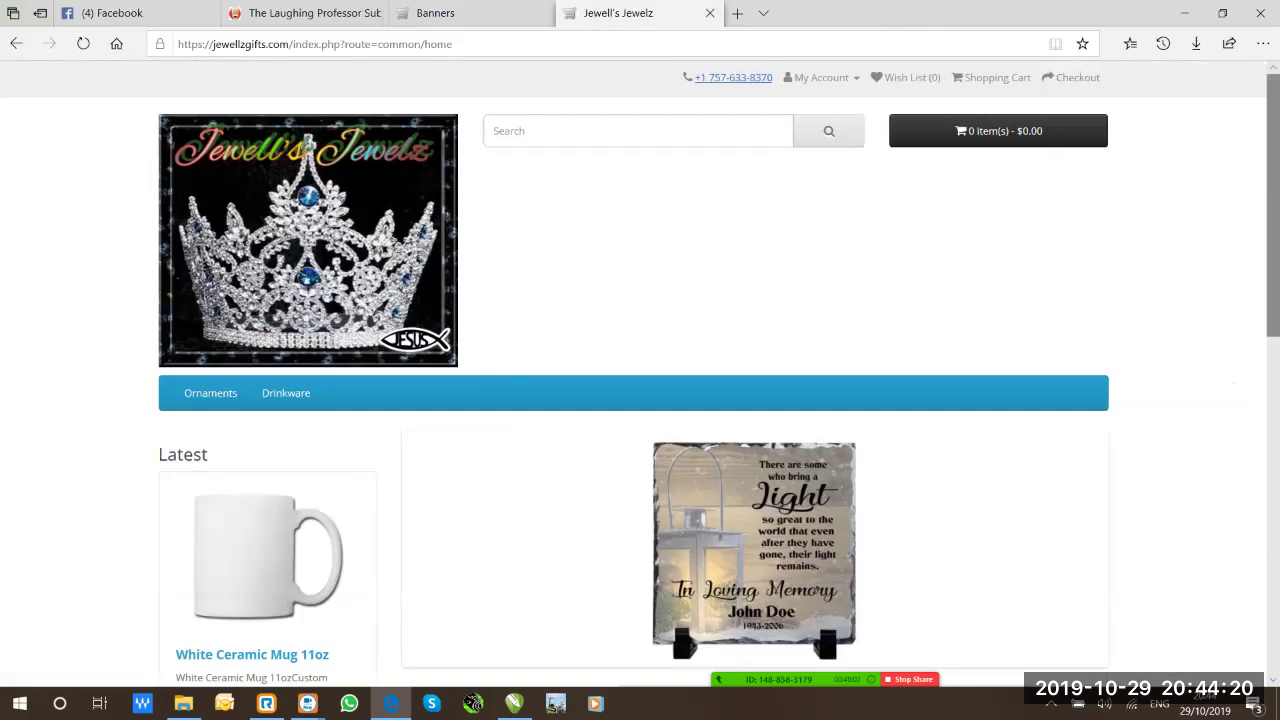
pyautogui.scroll(-3, 640, 370)
pyautogui.scroll(-3, 640, 370)
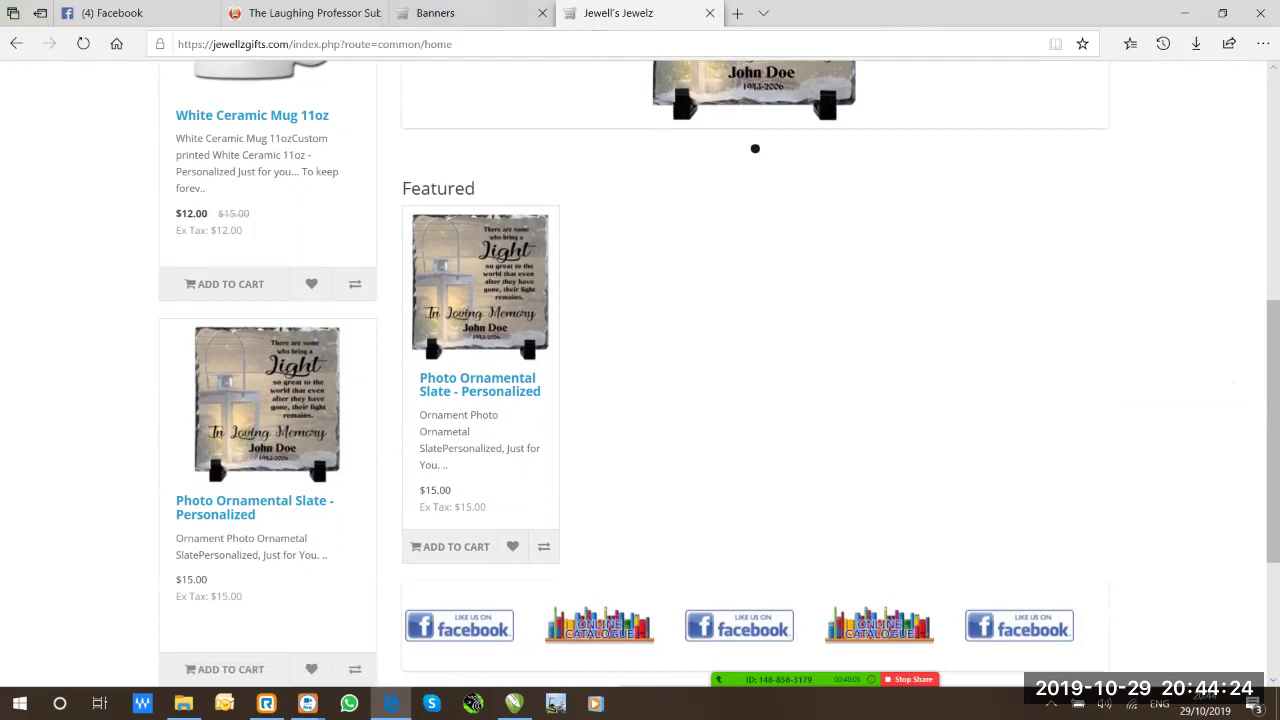
pyautogui.moveTo(470, 13)
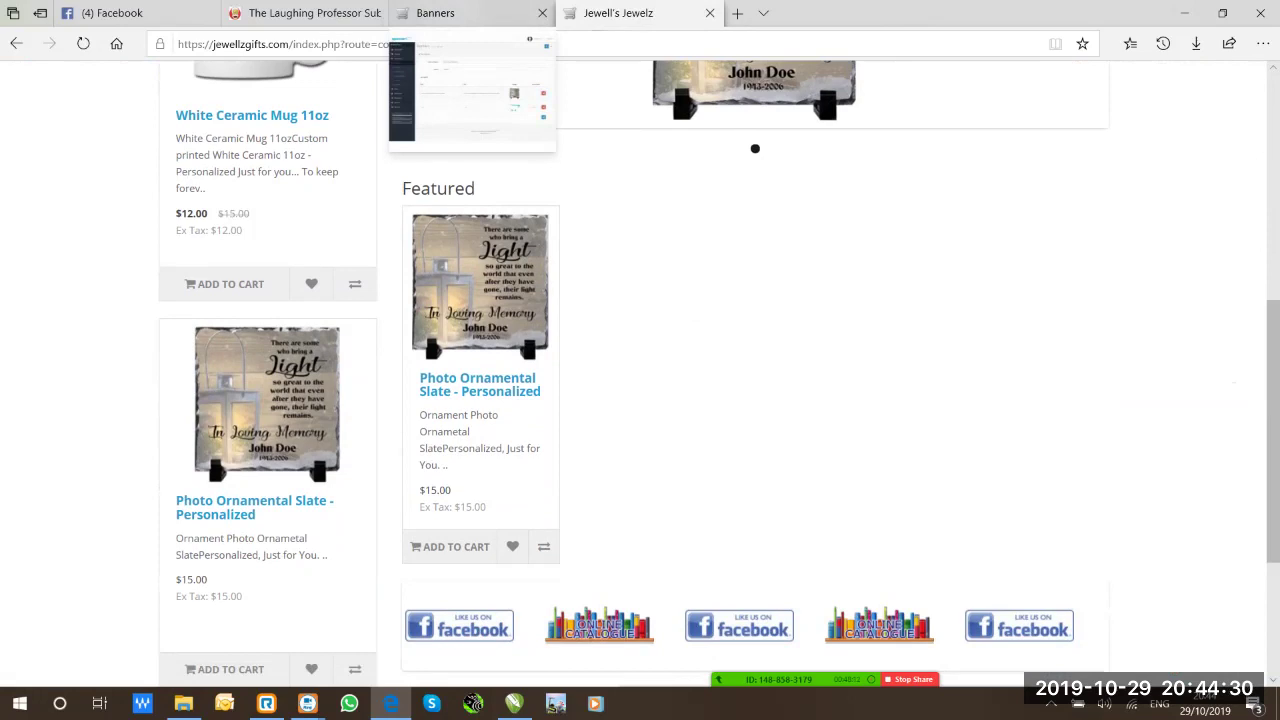
# Review The Laughing Professor's home page down to the reviews carousel and footer, and return to the banner form
pyautogui.click(300, 13)
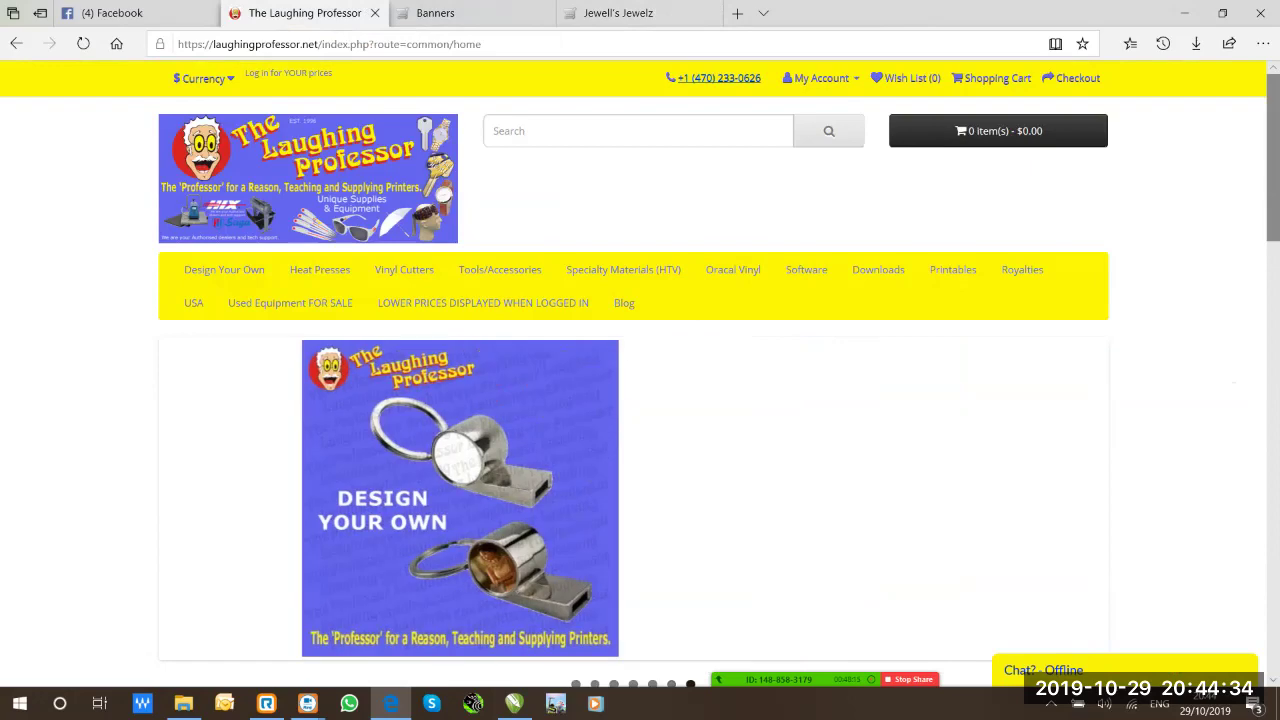
pyautogui.scroll(-20, 640, 374)
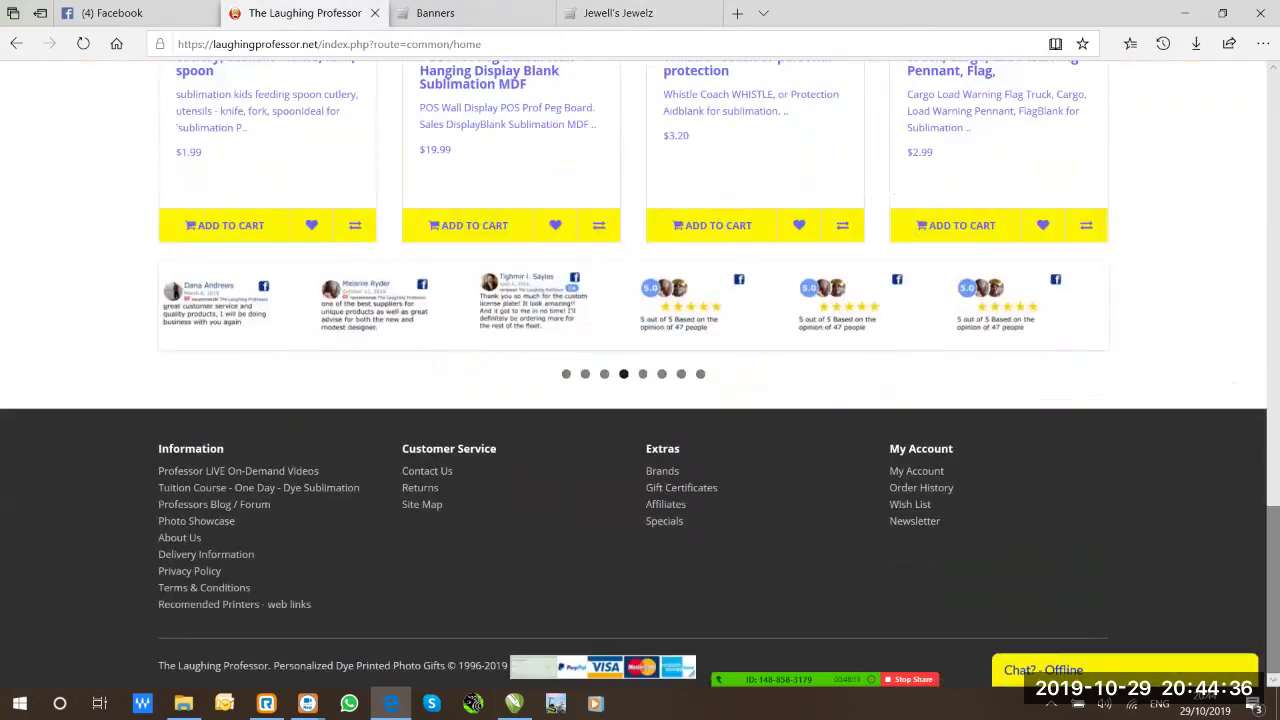
pyautogui.hotkey('ctrl', 'l')
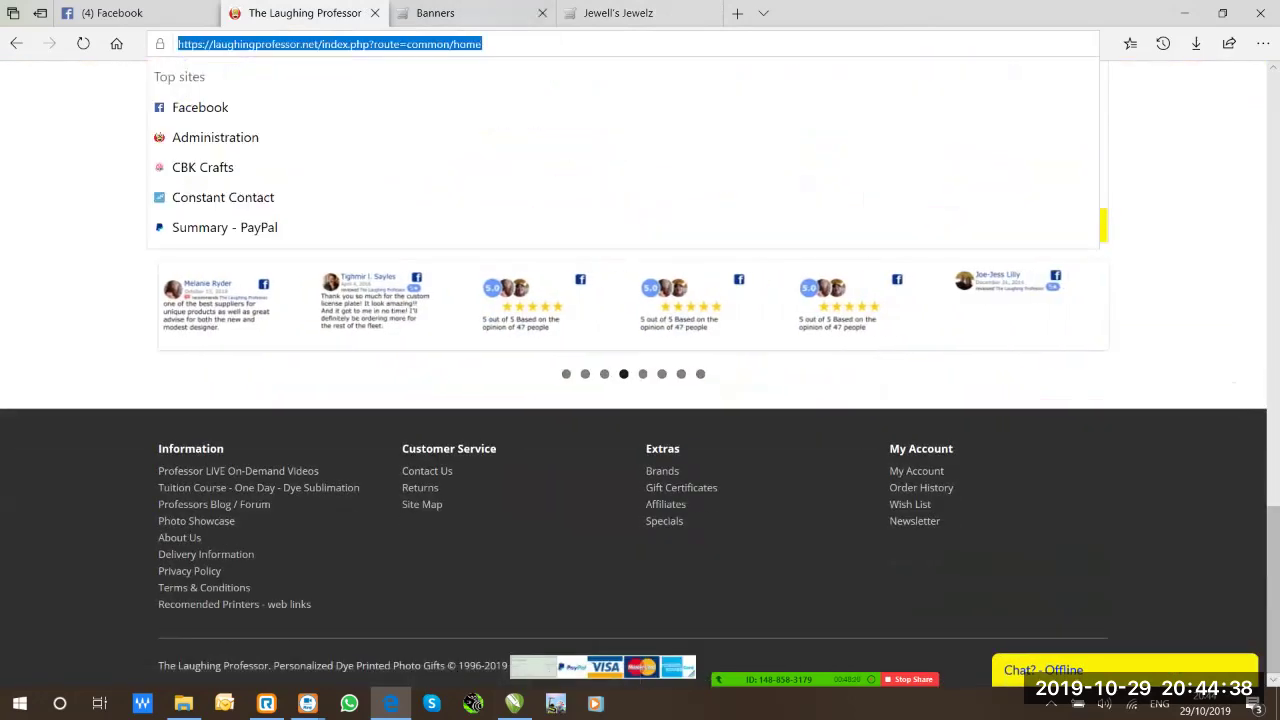
pyautogui.hotkey('ctrl', 'Tab')
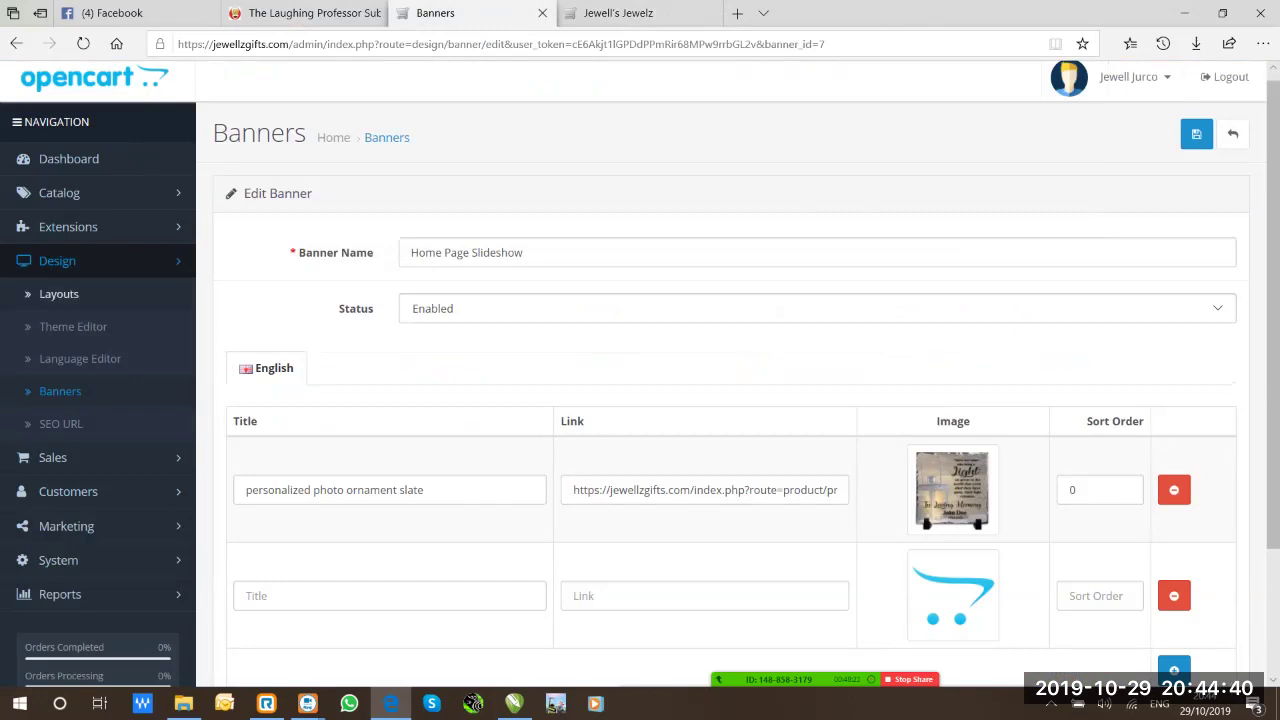
# Leave the banner form for the dashboard, review its statistics, map and latest orders, and open the product list
pyautogui.click(68, 158)
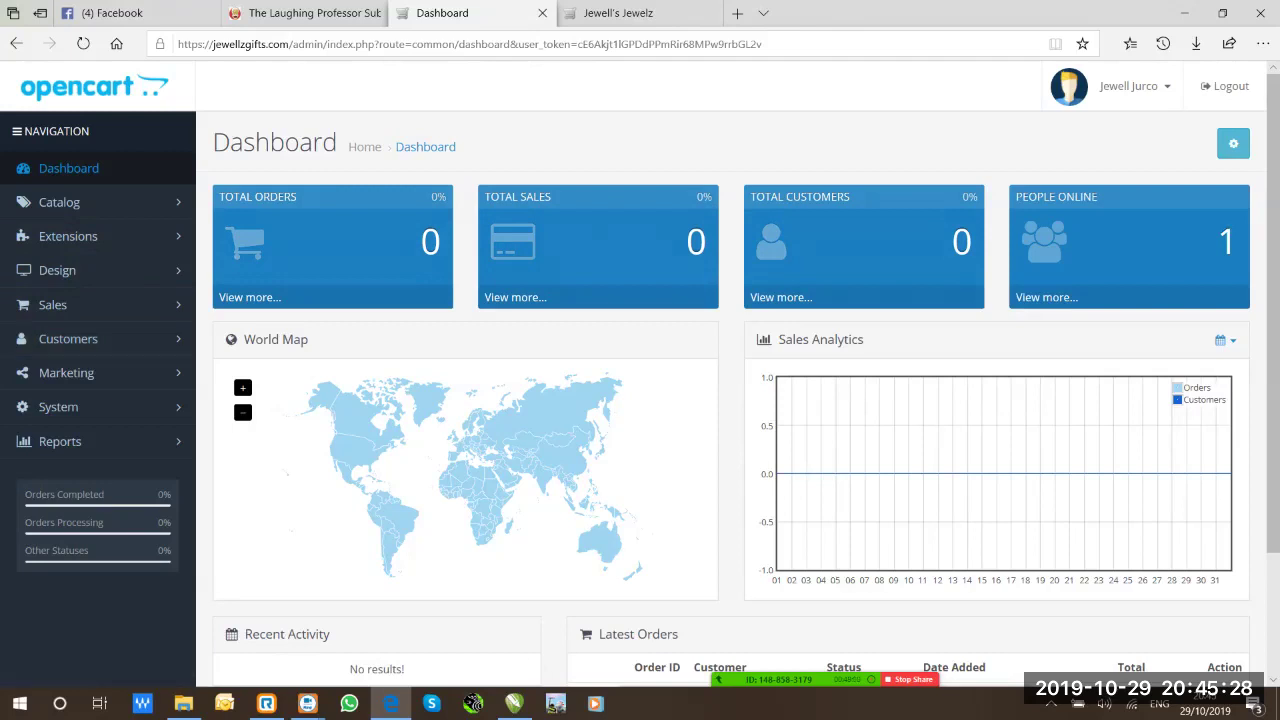
pyautogui.scroll(-3, 640, 373)
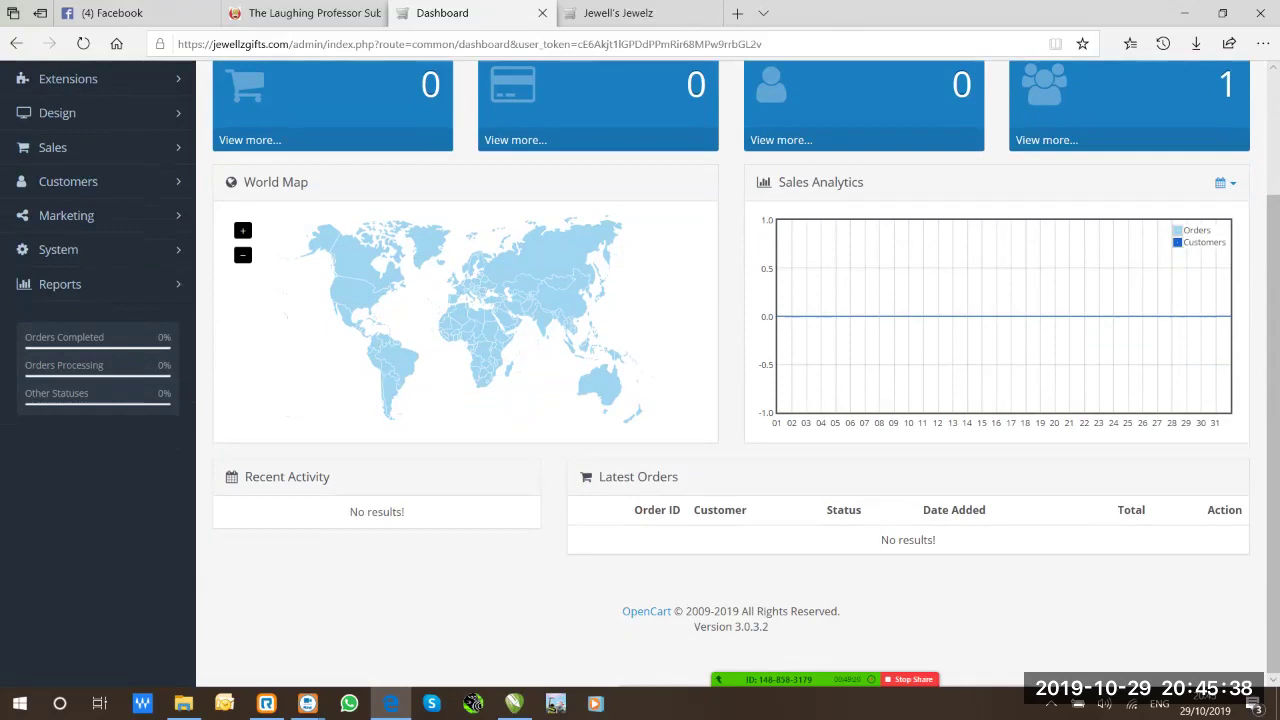
pyautogui.scroll(2, 730, 370)
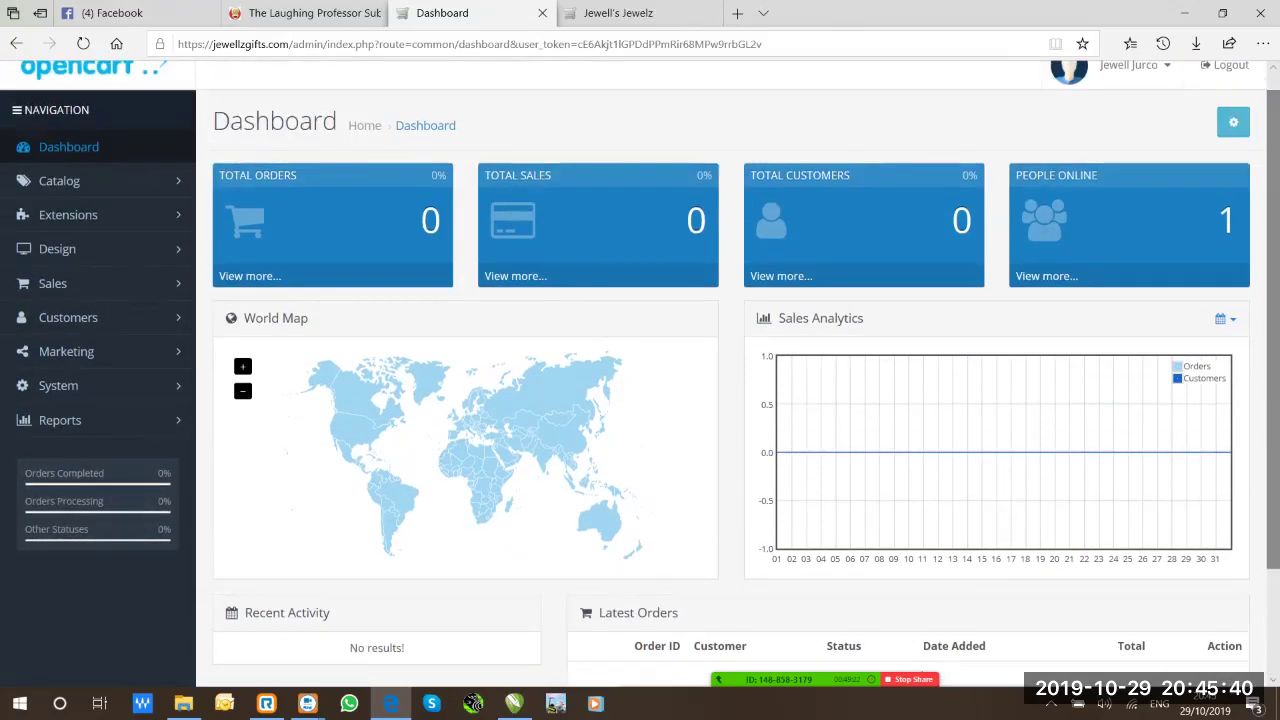
pyautogui.click(59, 181)
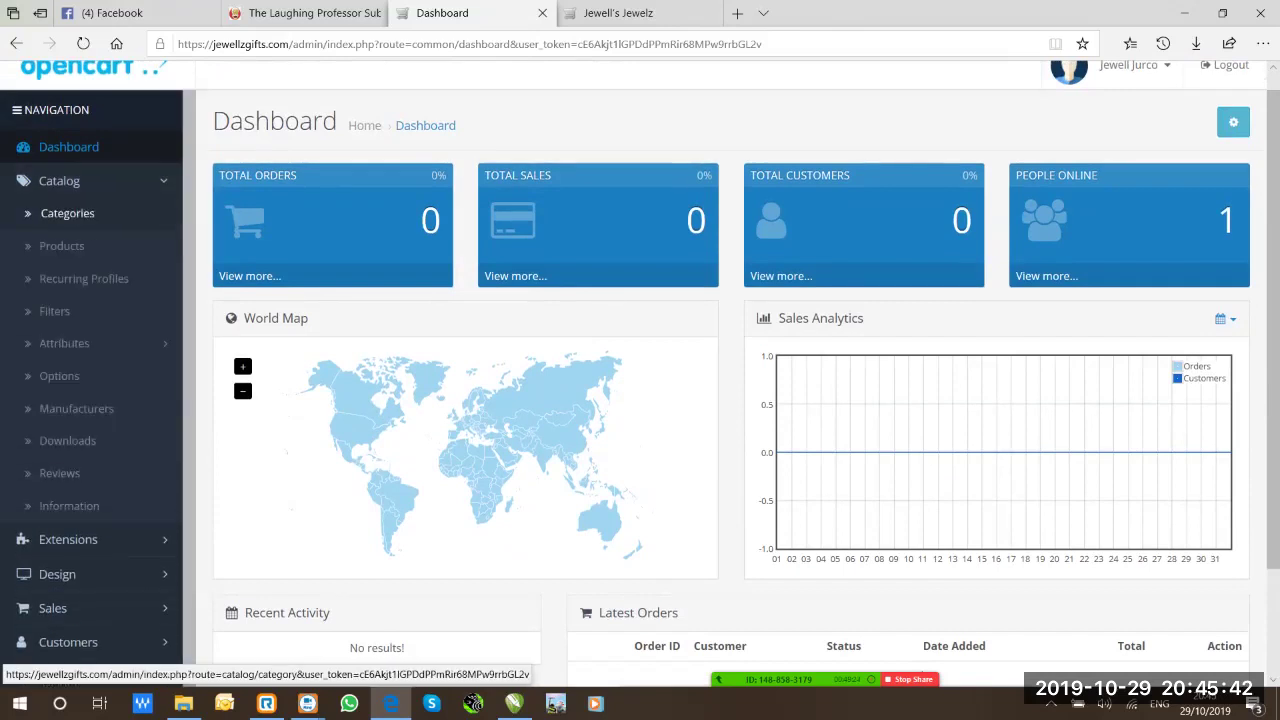
pyautogui.click(61, 246)
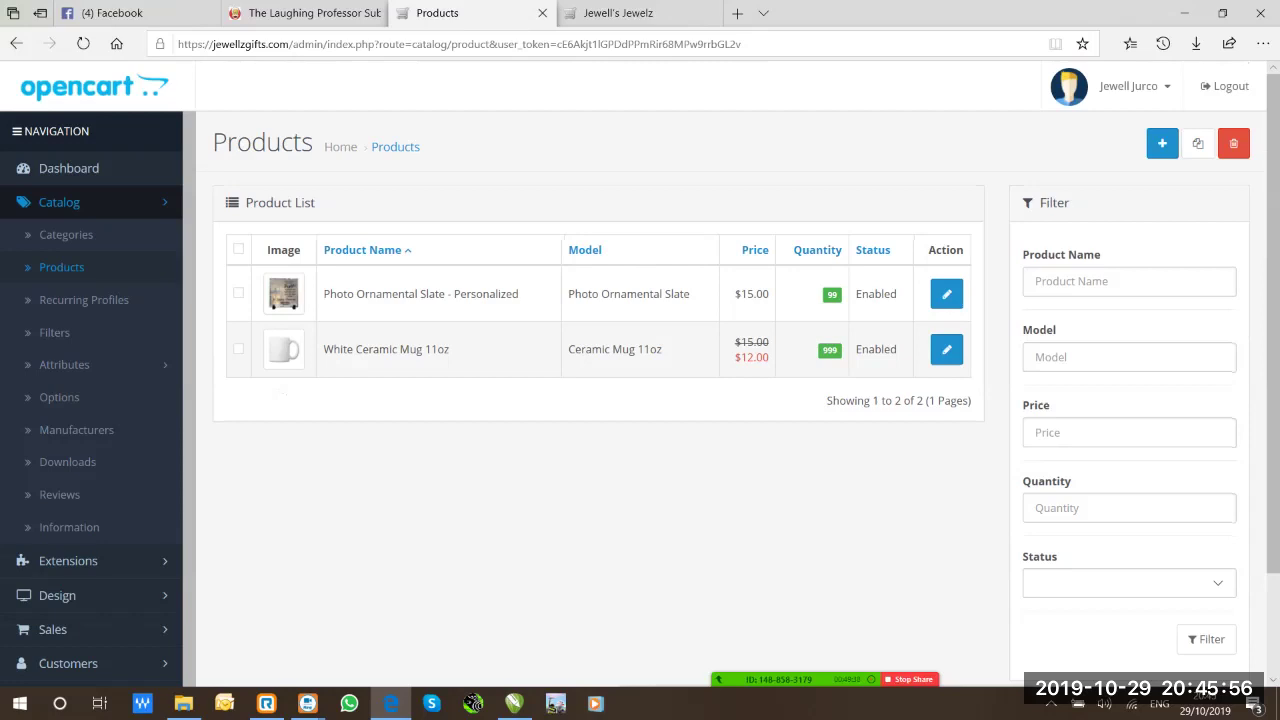
# Return to the dashboard and open the order list under Sales
pyautogui.click(69, 168)
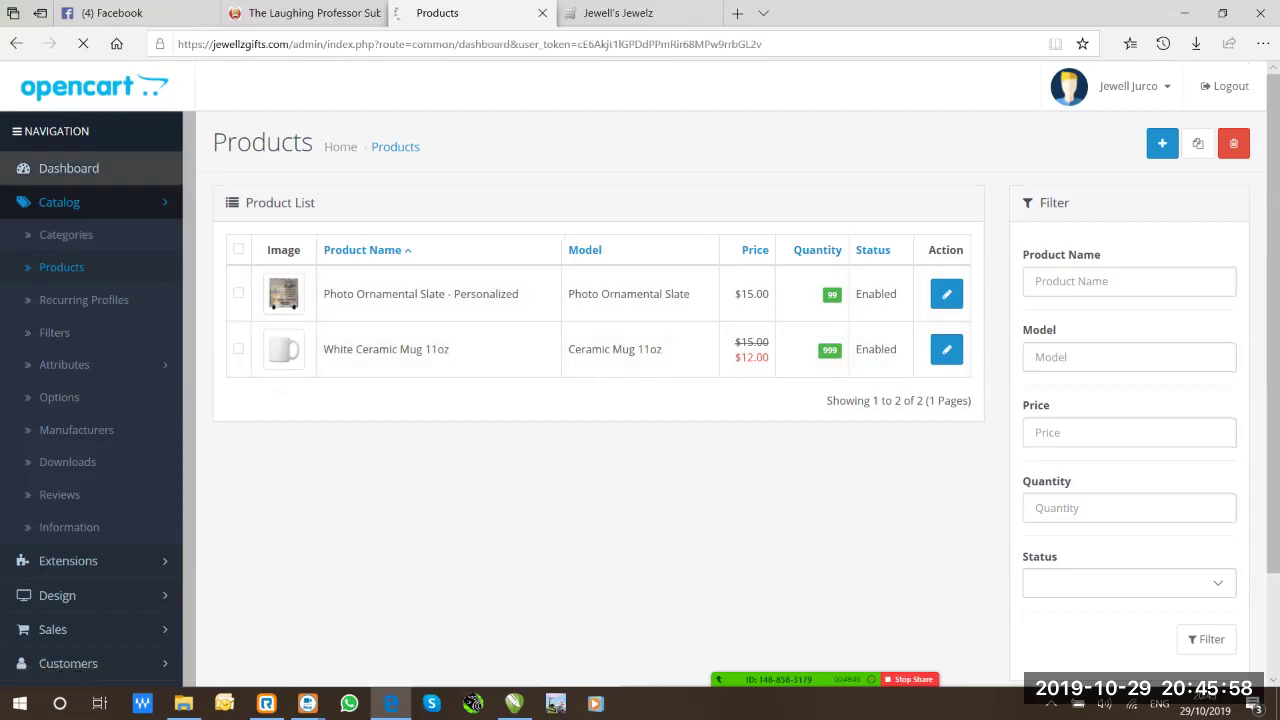
pyautogui.click(55, 304)
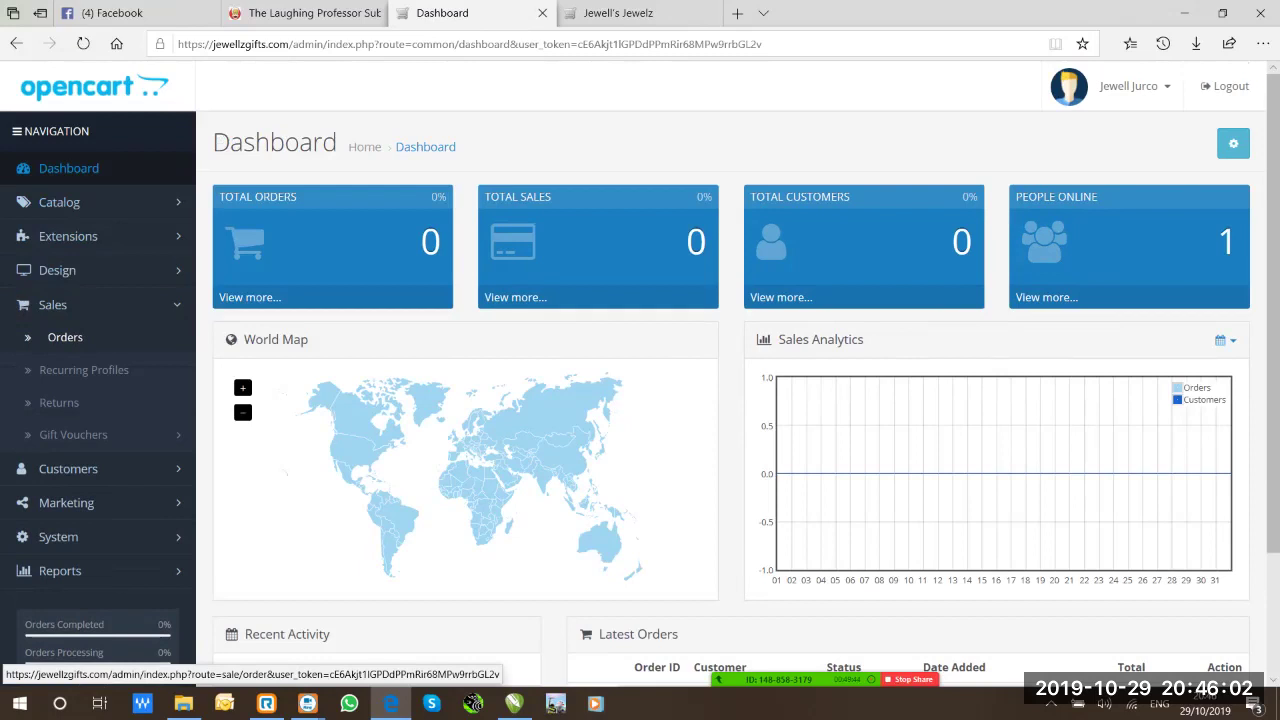
pyautogui.click(65, 337)
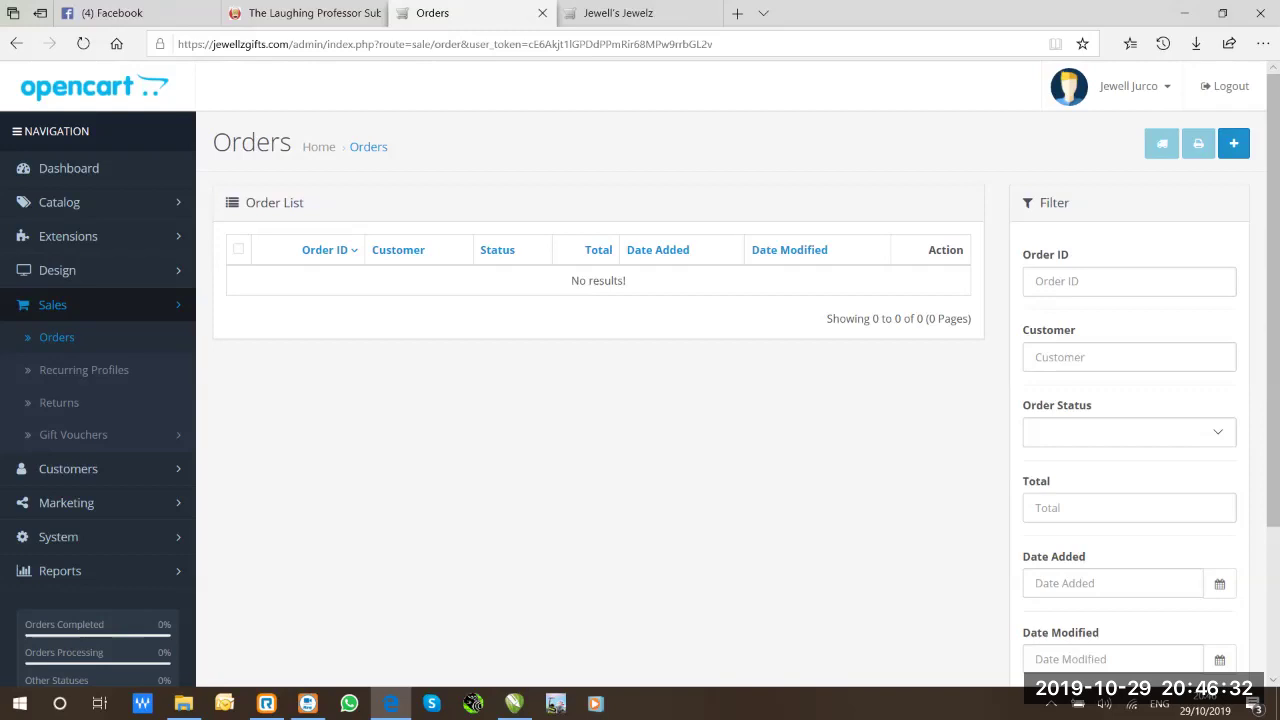
# Go back to the product list and open the coupon list under Marketing to view the existing discounts
pyautogui.click(59, 202)
pyautogui.click(61, 267)
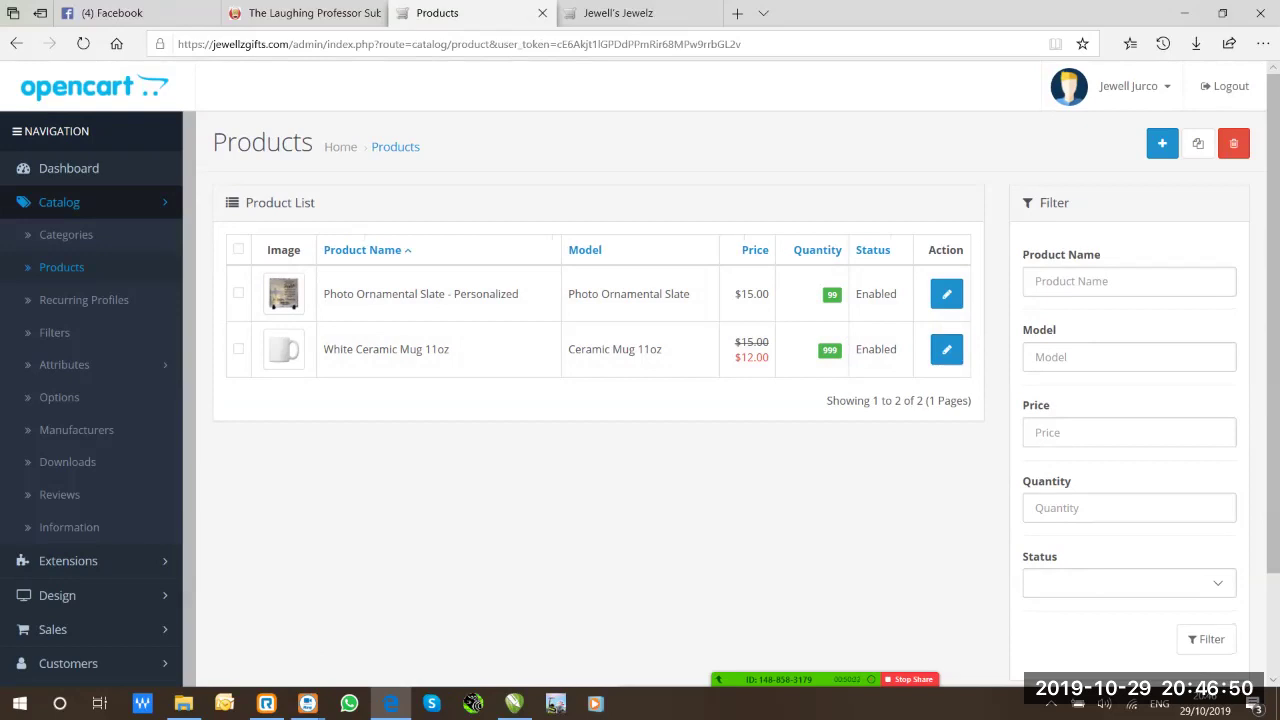
pyautogui.scroll(-2, 92, 400)
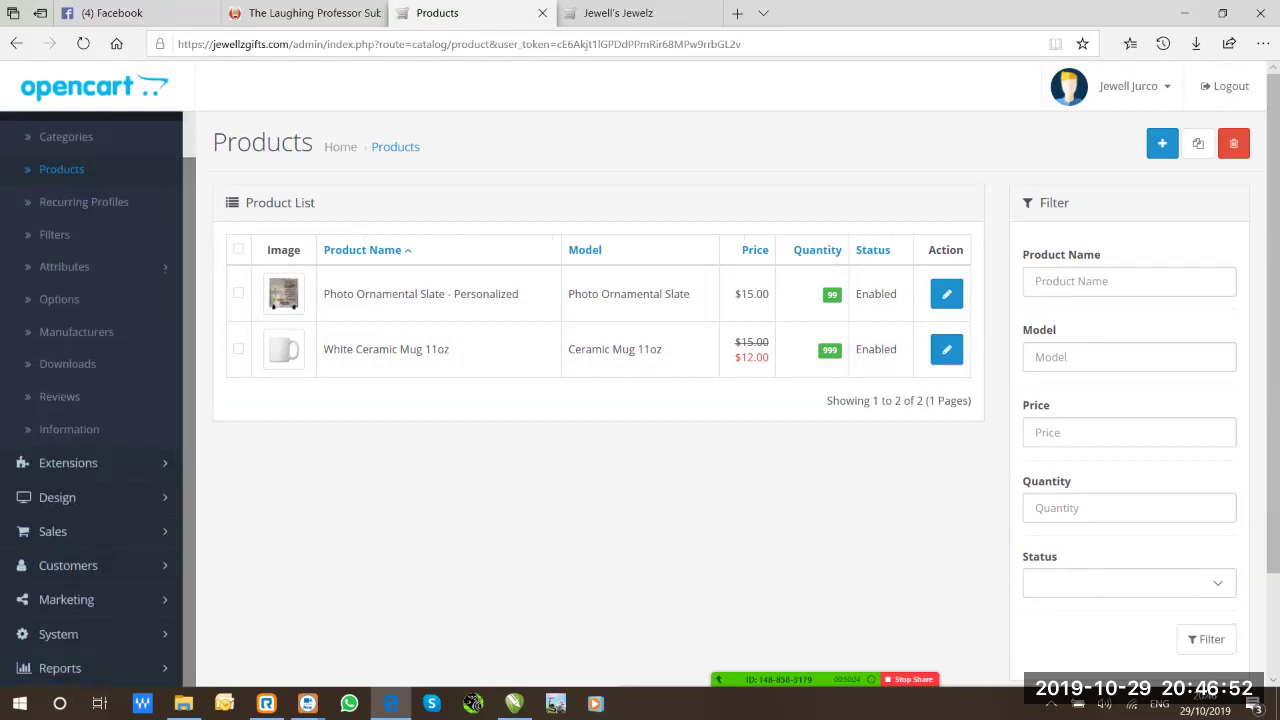
pyautogui.click(66, 599)
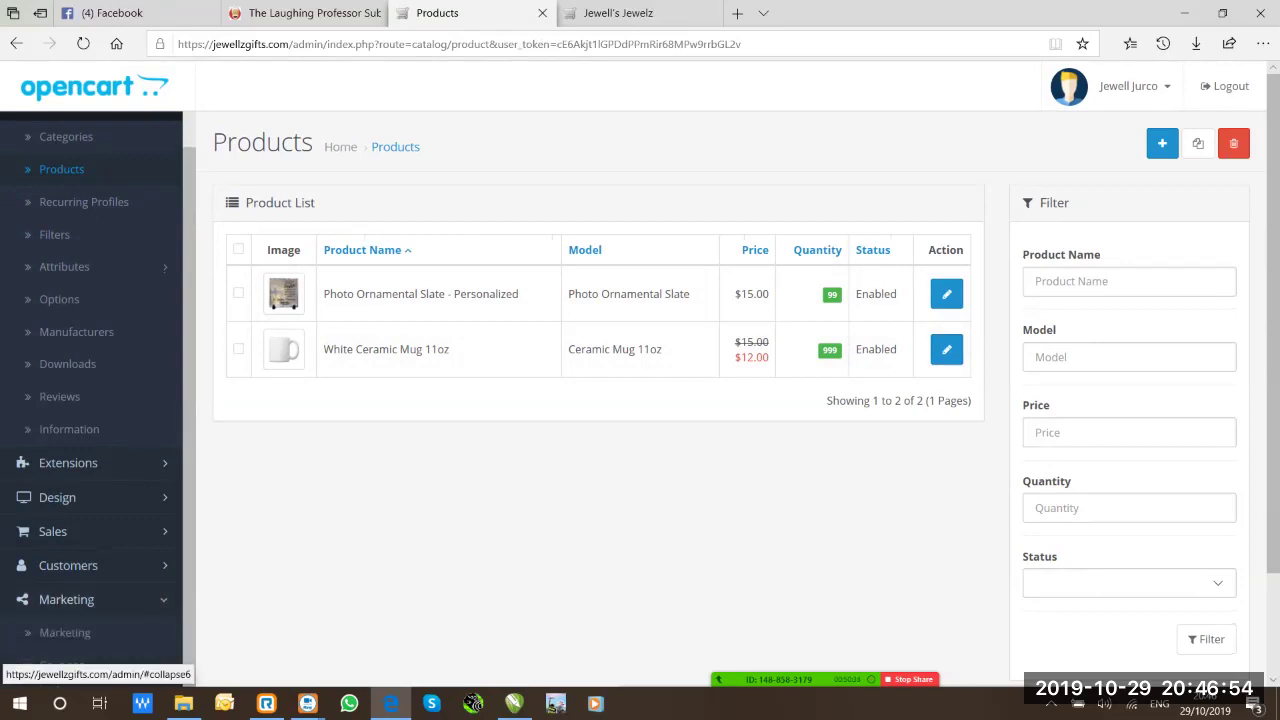
pyautogui.scroll(-3, 92, 500)
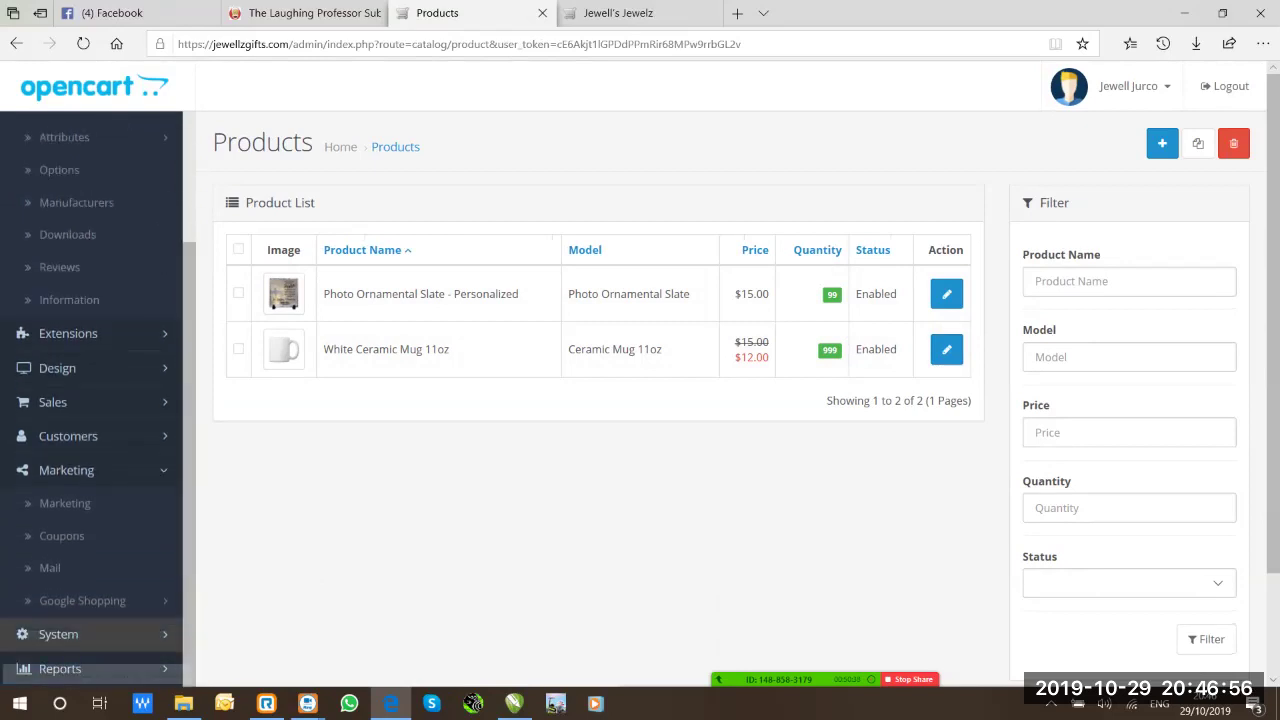
pyautogui.click(70, 536)
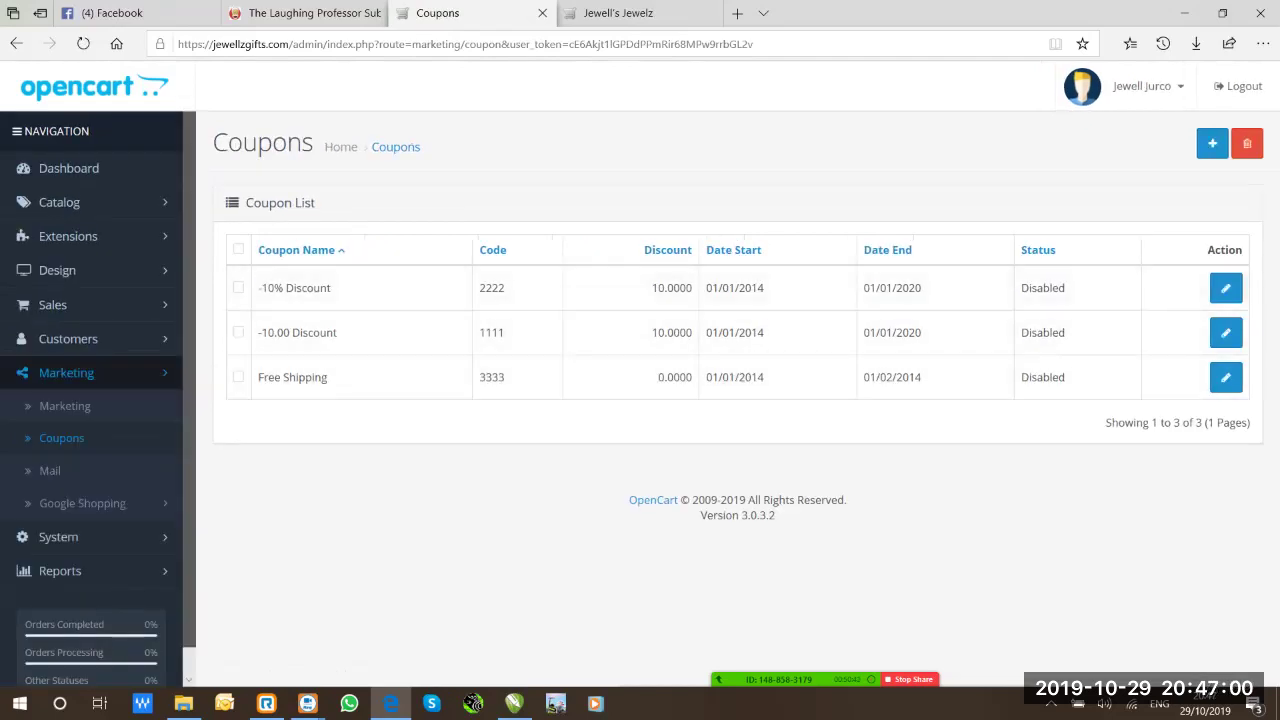
# Expand the Reports section of the navigation and look over its entries
pyautogui.scroll(-1, 92, 400)
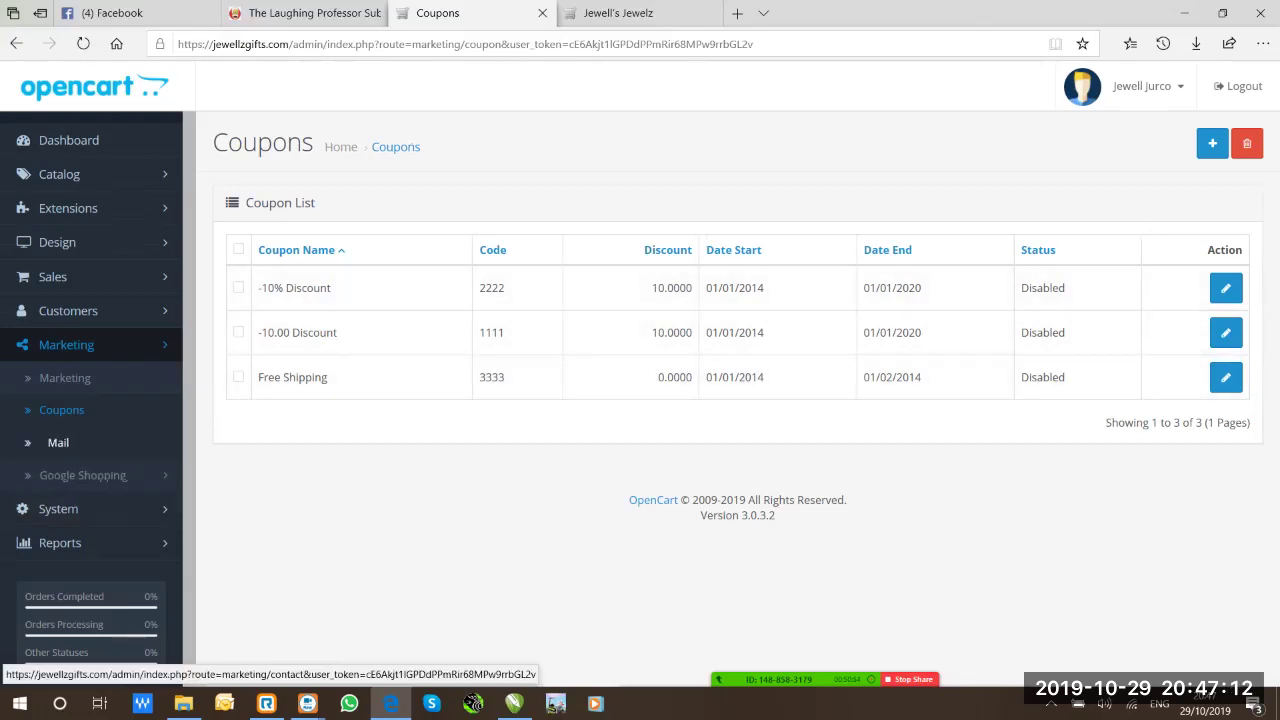
pyautogui.click(60, 542)
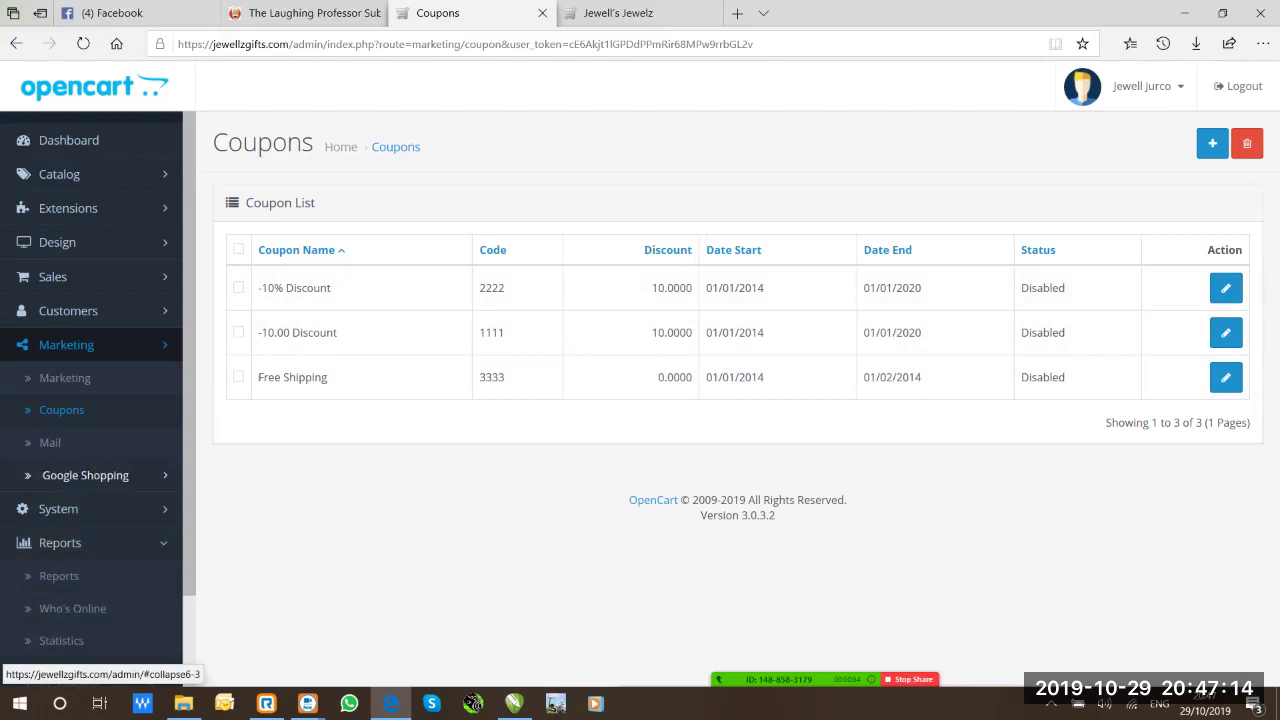
pyautogui.scroll(-2, 76, 476)
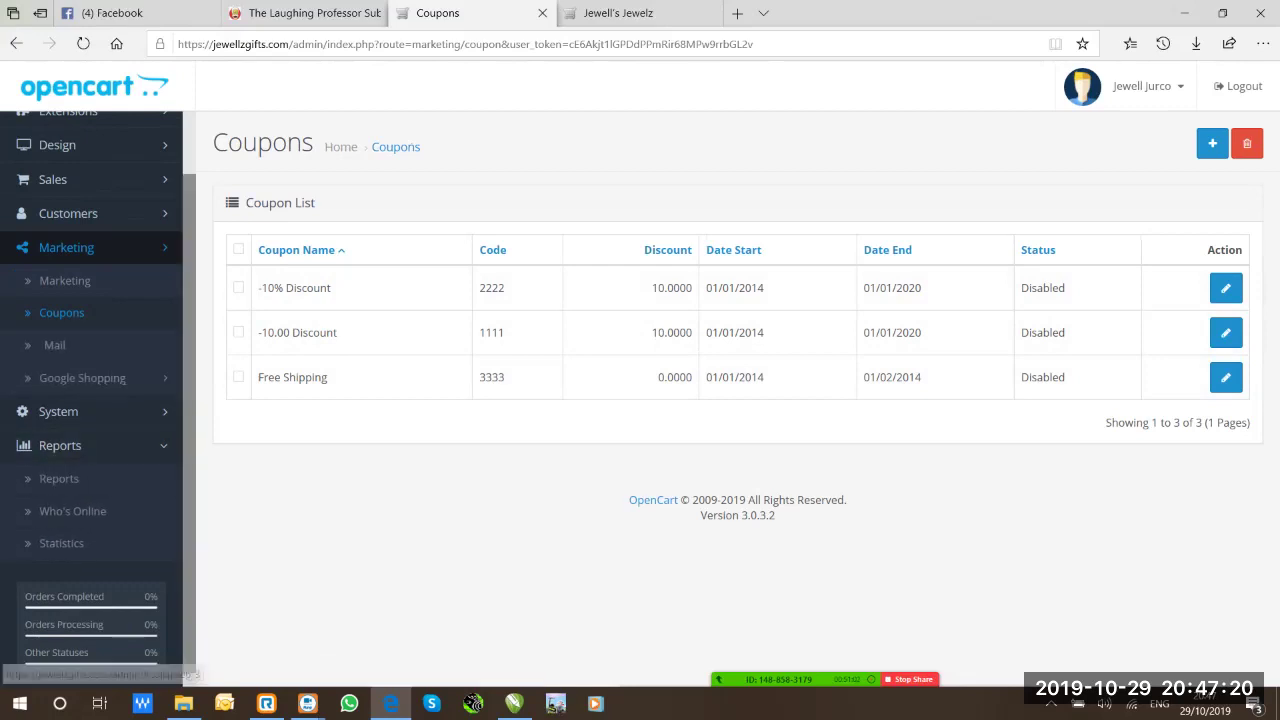
# Leave the coupon list for the dashboard and look over its totals, world map, sales analytics and latest orders
pyautogui.scroll(3, 60, 344)
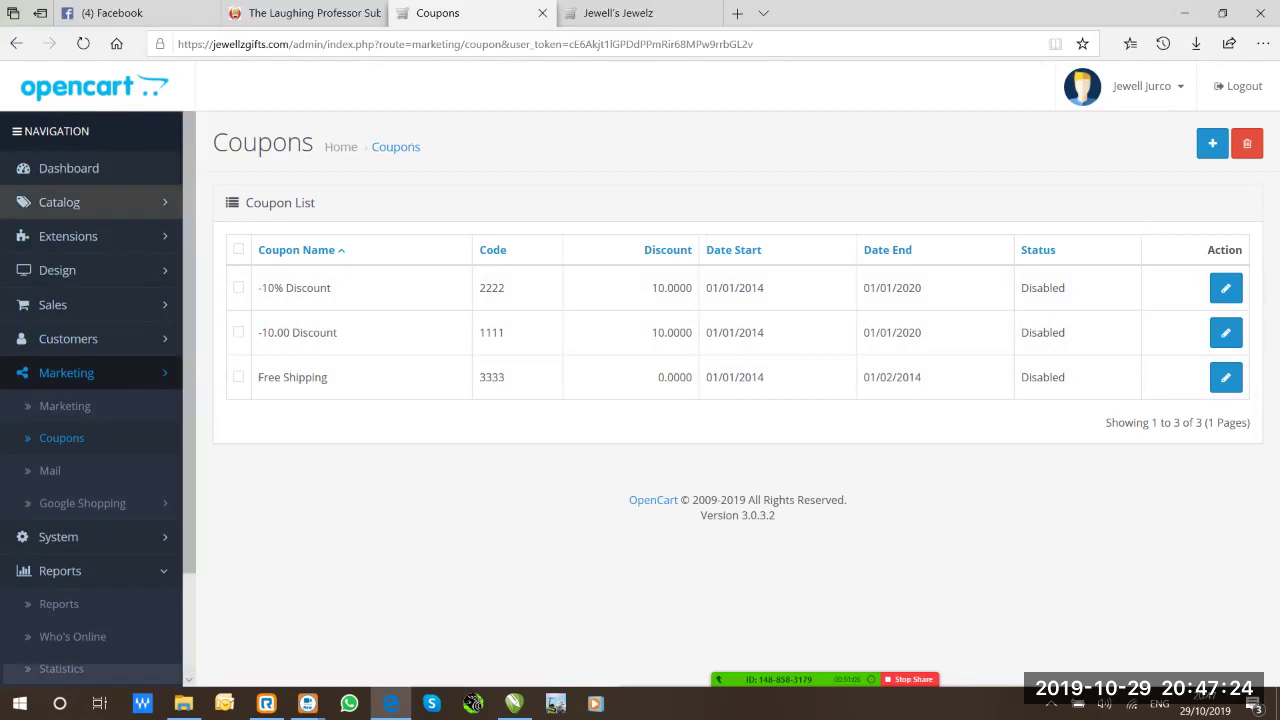
pyautogui.click(69, 168)
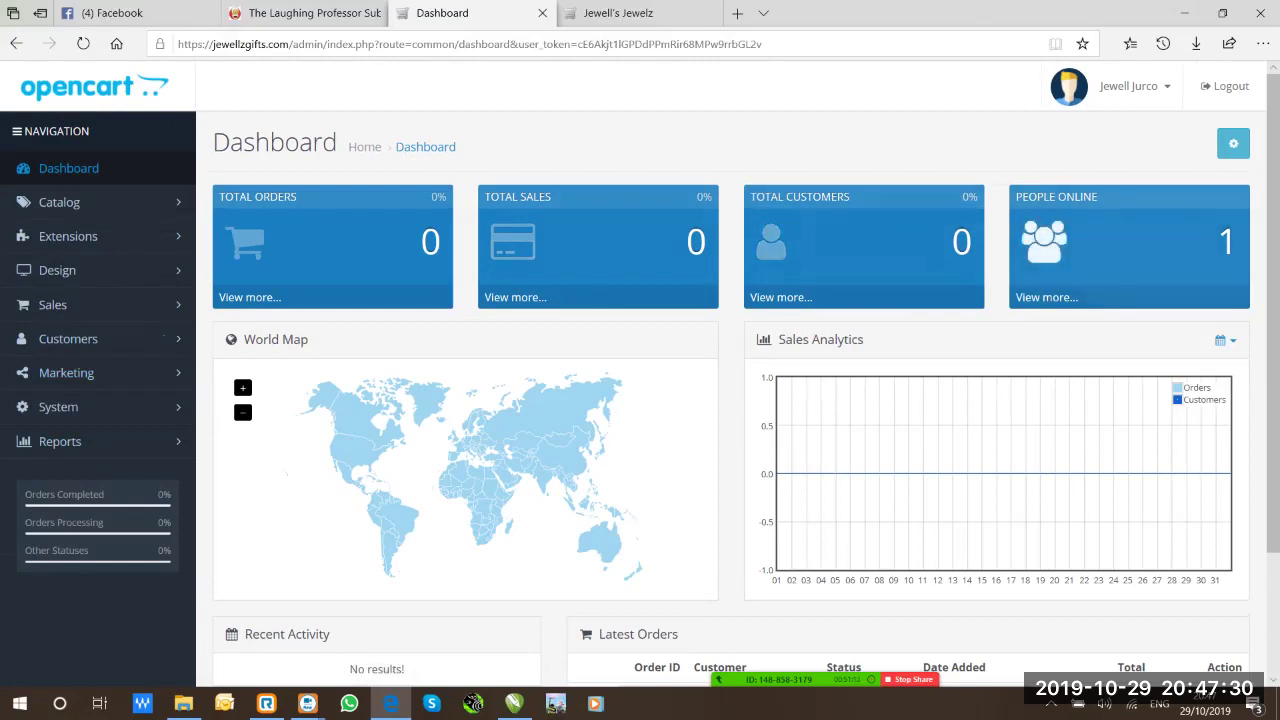
pyautogui.scroll(-1, 640, 400)
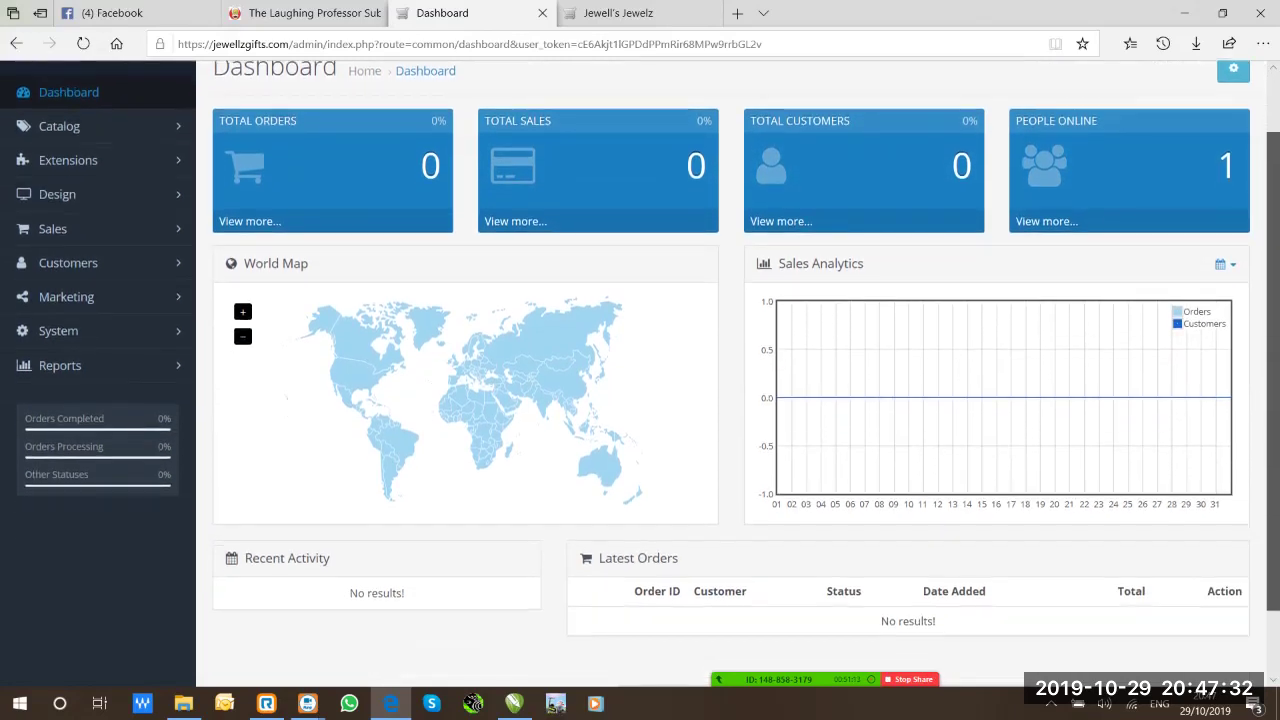
pyautogui.scroll(1, 640, 400)
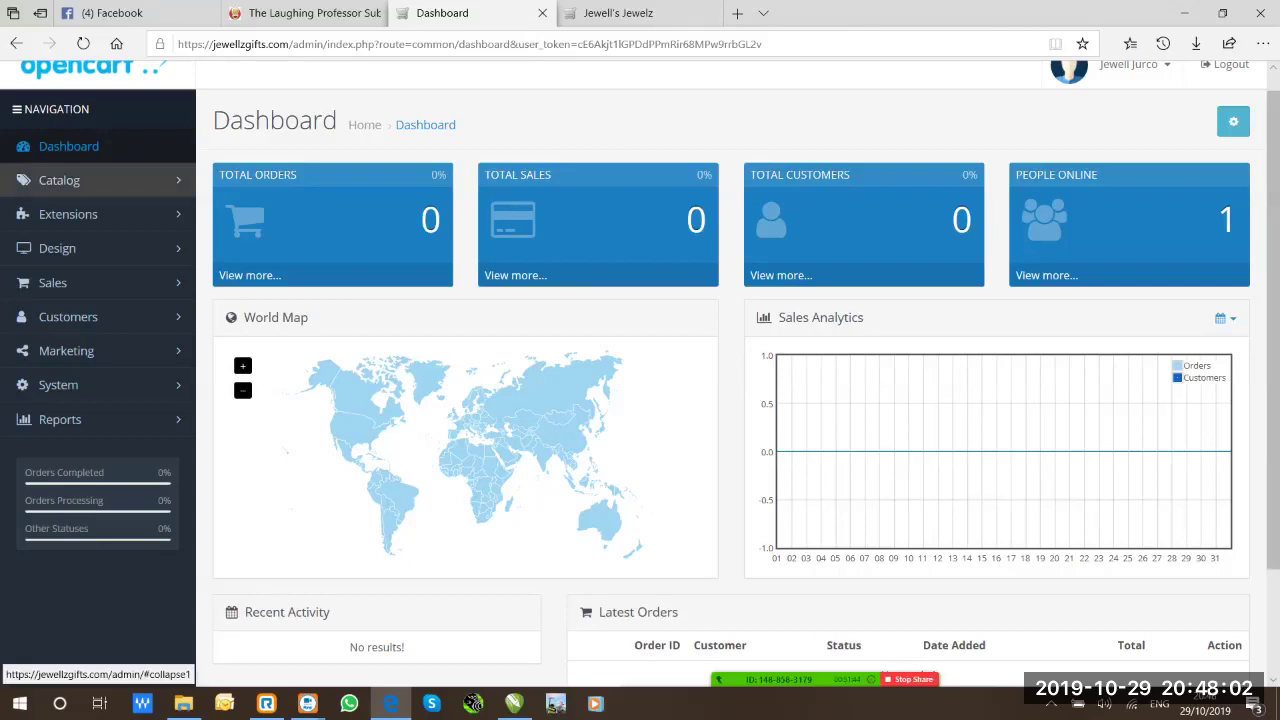
# Open the White Ceramic Mug 11oz product for editing from the catalog's product list and show its description as HTML code
pyautogui.click(59, 182)
pyautogui.click(70, 245)
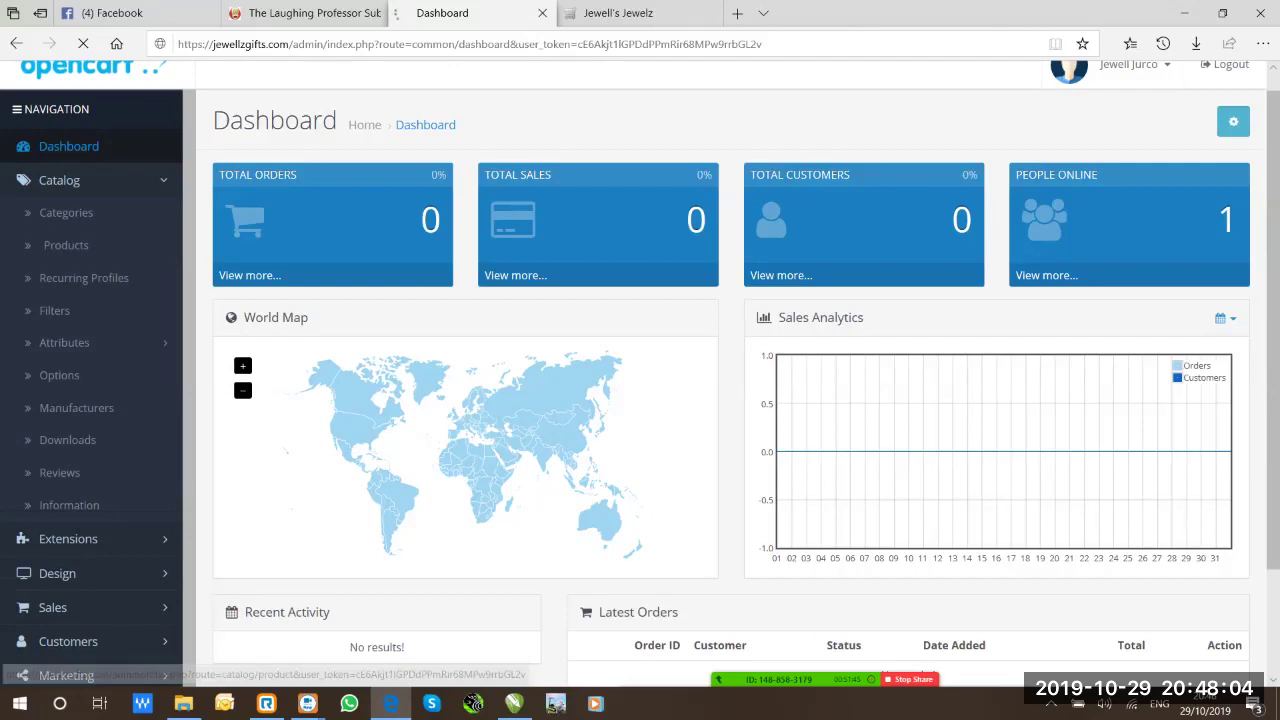
pyautogui.click(946, 349)
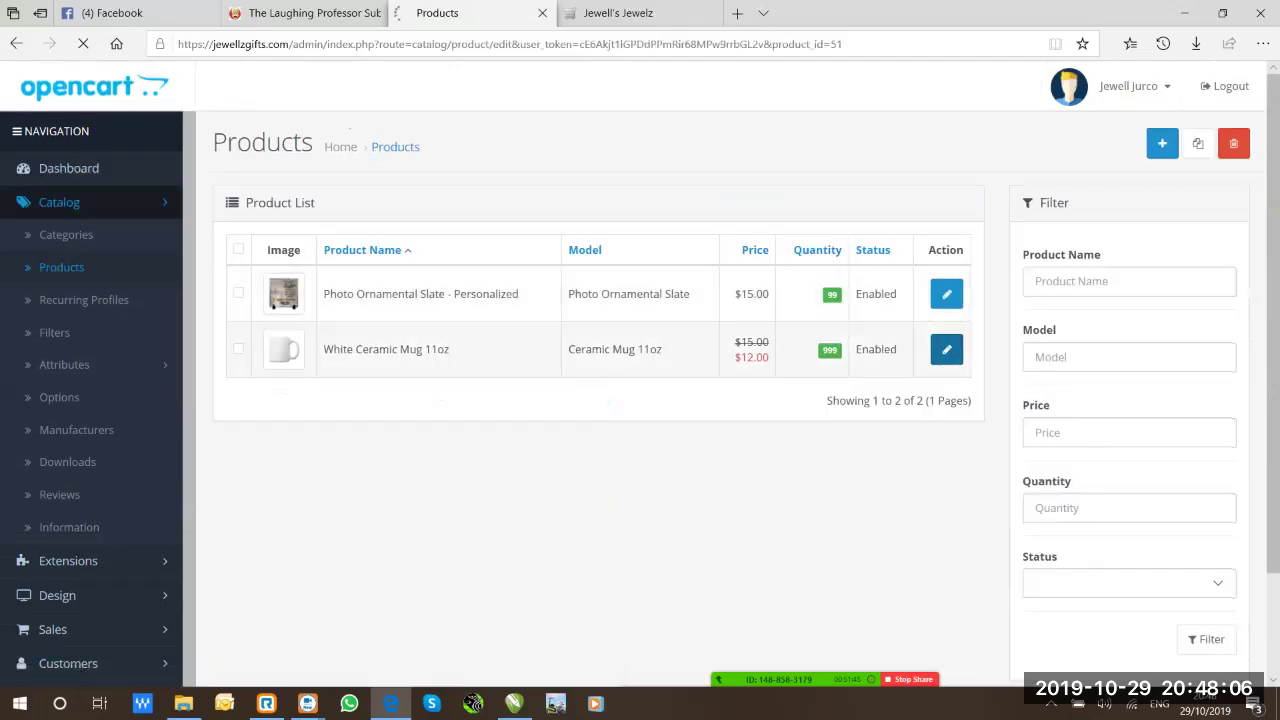
pyautogui.click(984, 430)
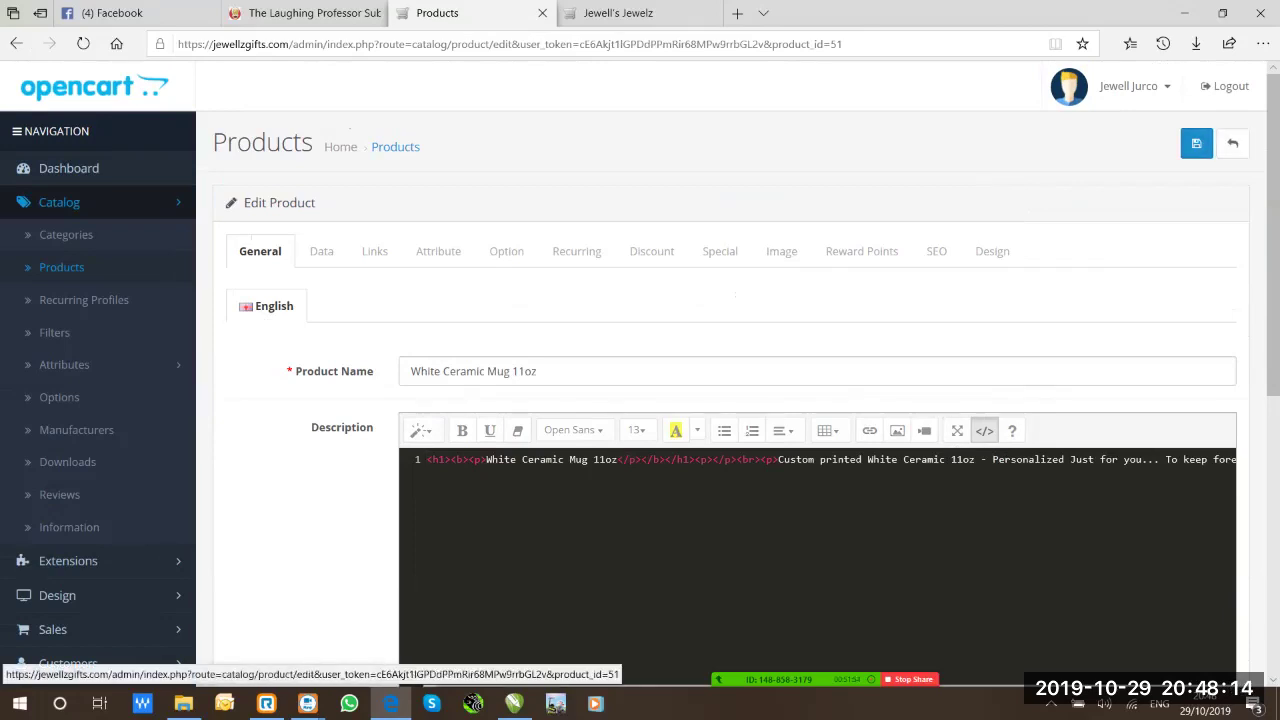
# Leave the product form for the dashboard and switch to the CorelDRAW window with the Opencart tutorial title page
pyautogui.click(69, 168)
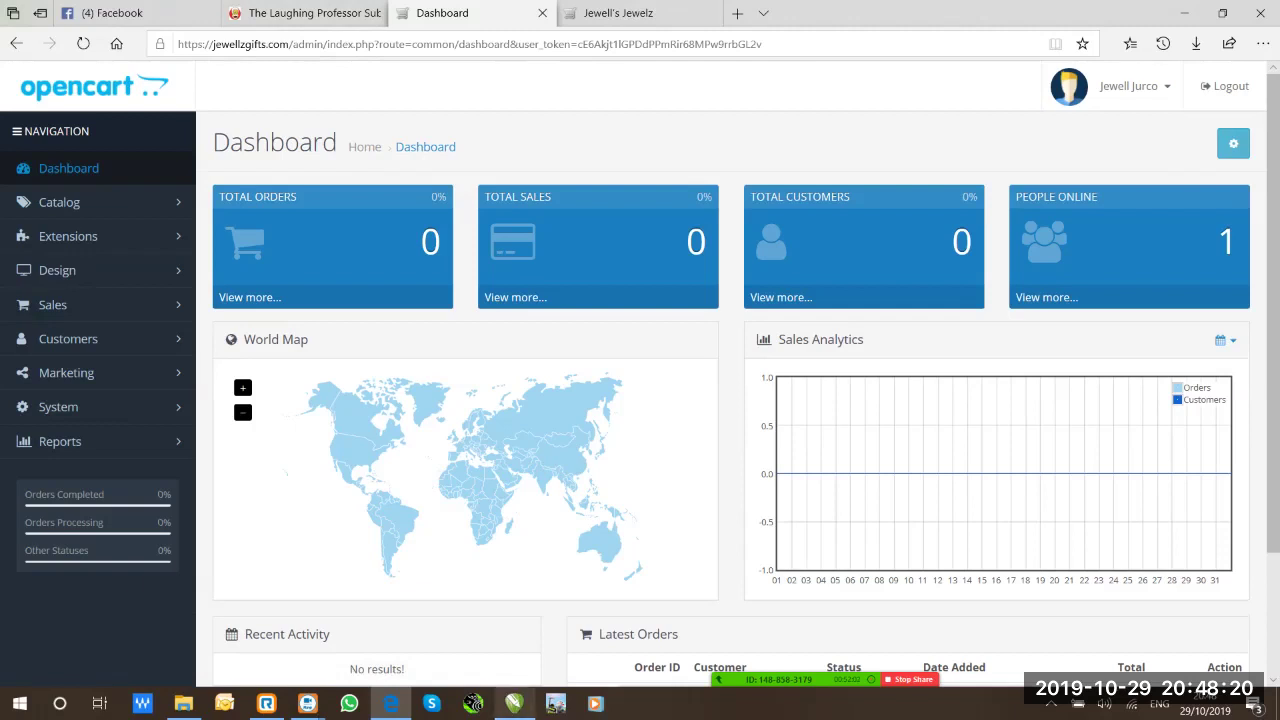
pyautogui.click(514, 703)
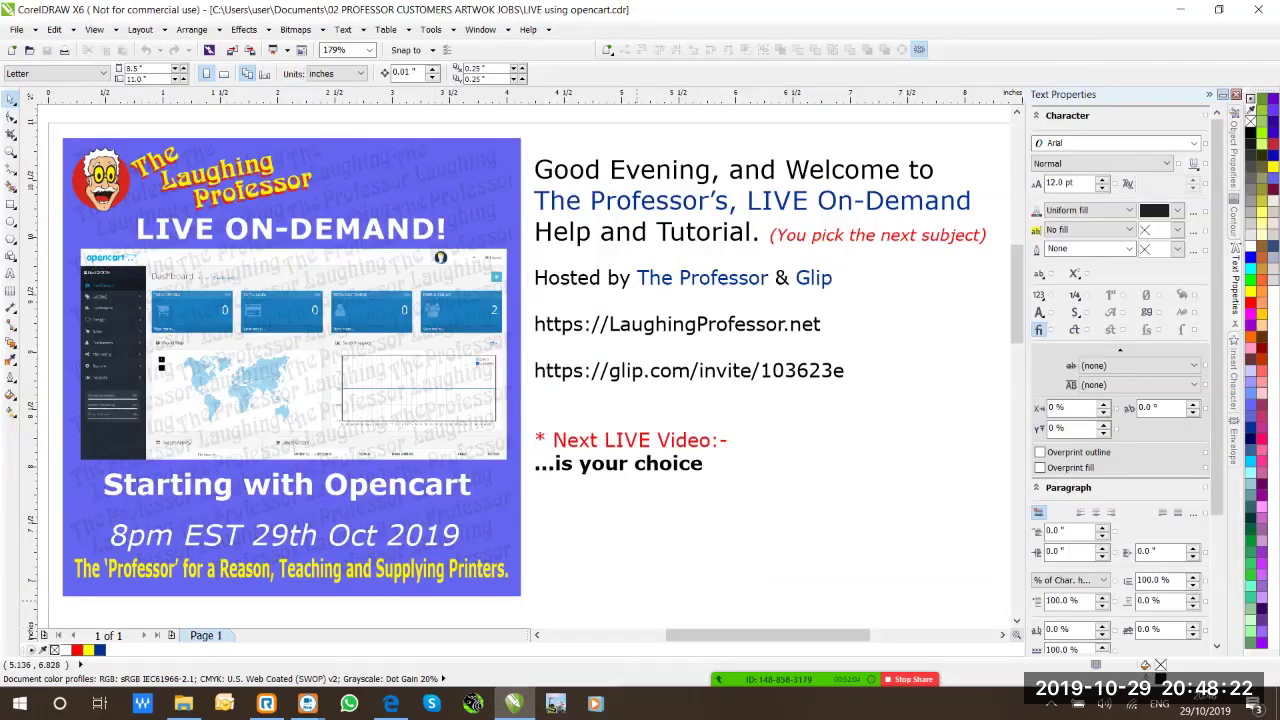